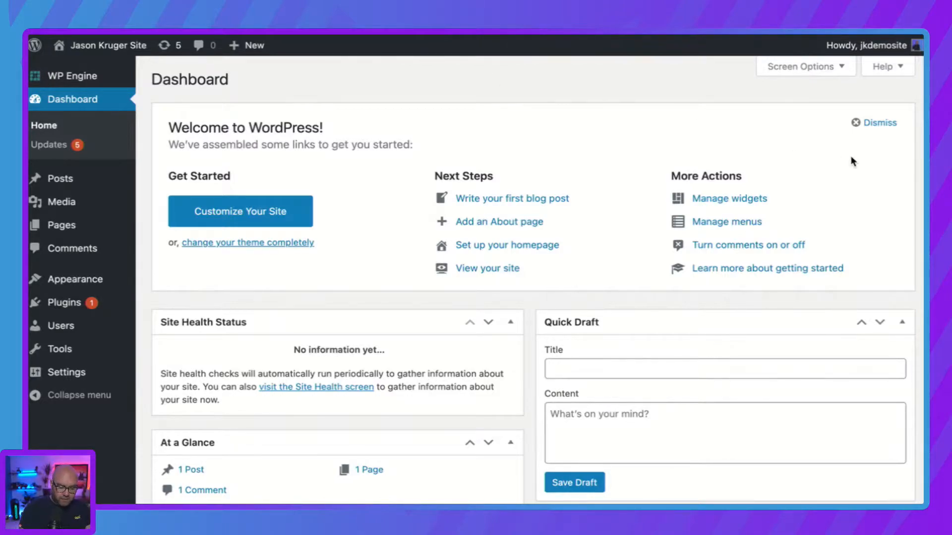
Step: Dismiss the WordPress welcome panel and look over the remaining dashboard widgets
{"action": "left_click", "coordinate": [882, 125]}
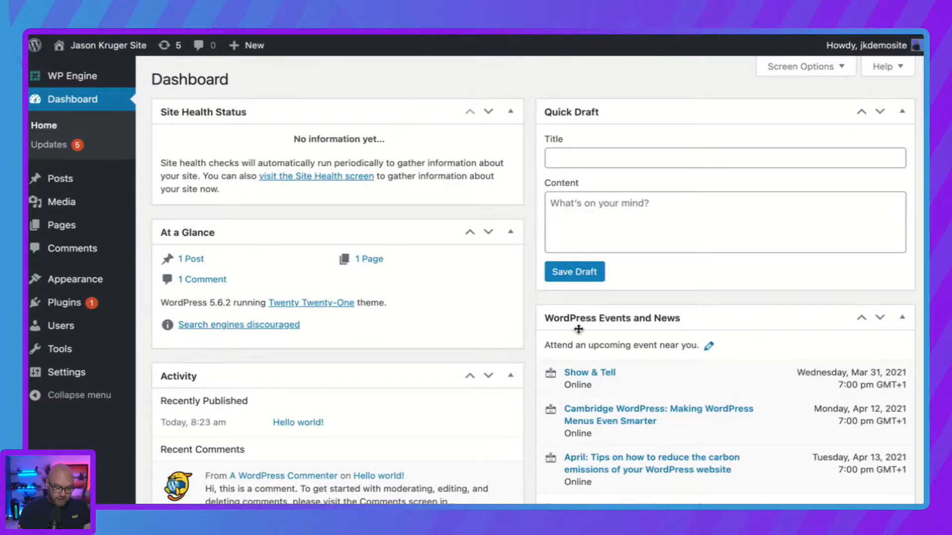
{"action": "scroll", "coordinate": [523, 342], "scroll_direction": "down", "scroll_amount": 3}
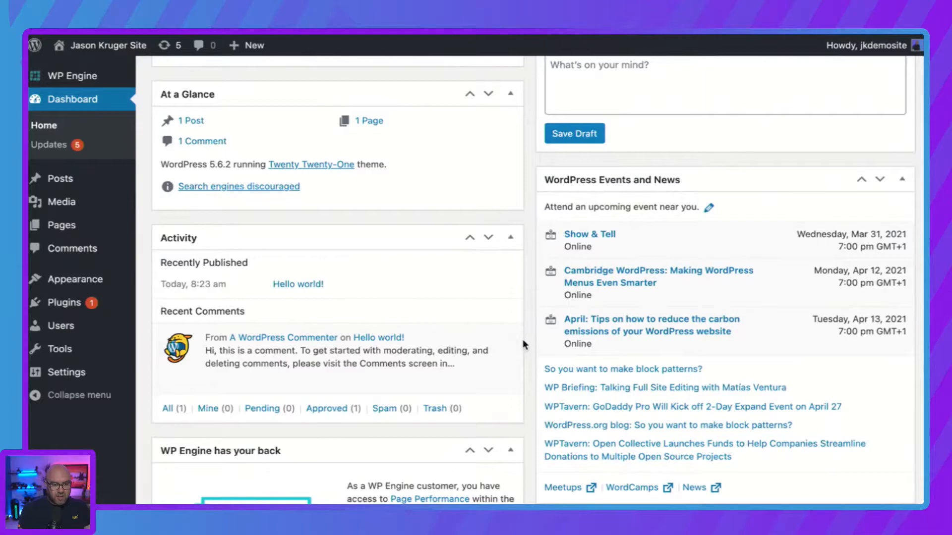
{"action": "scroll", "coordinate": [523, 341], "scroll_direction": "down", "scroll_amount": 5}
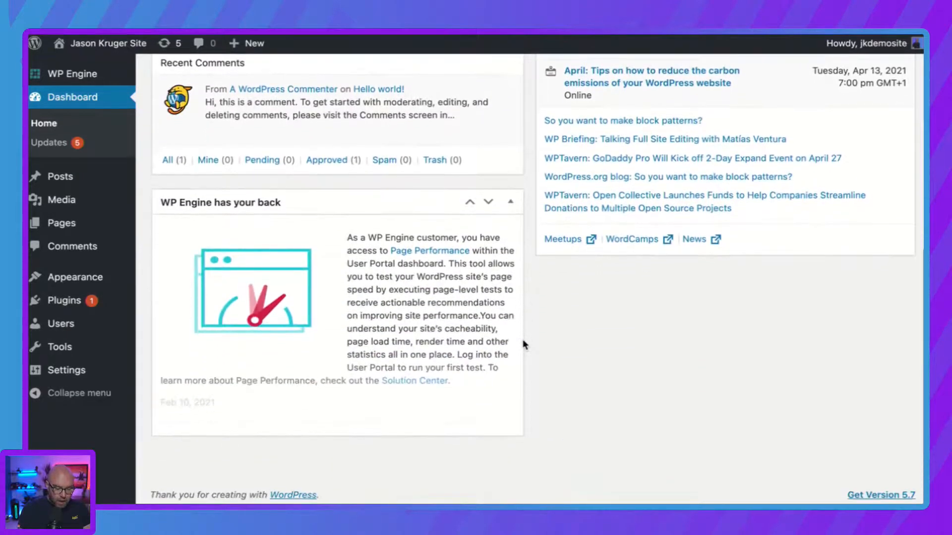
{"action": "scroll", "coordinate": [523, 344], "scroll_direction": "up", "scroll_amount": 10}
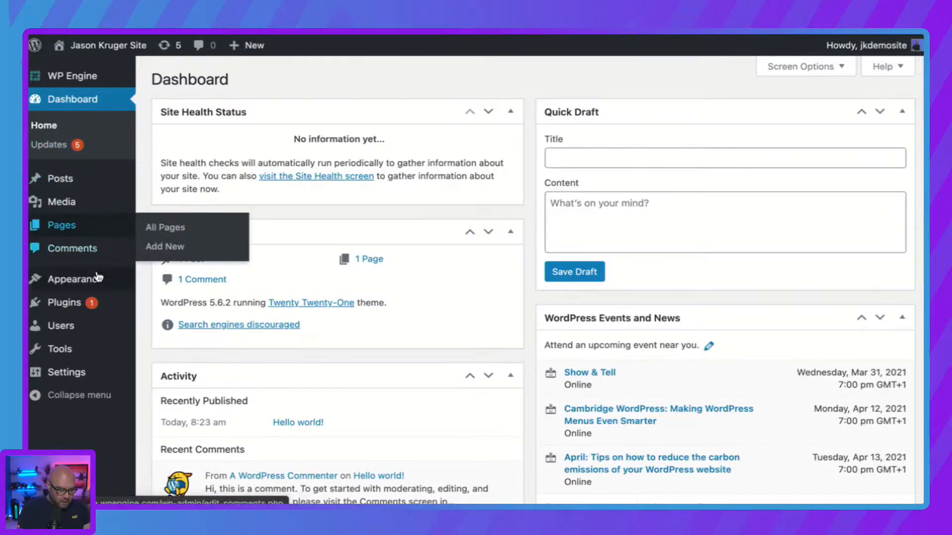
Step: Open the General settings and replace the last word of the site title with "Demo Site"
{"action": "mouse_move", "coordinate": [76, 379]}
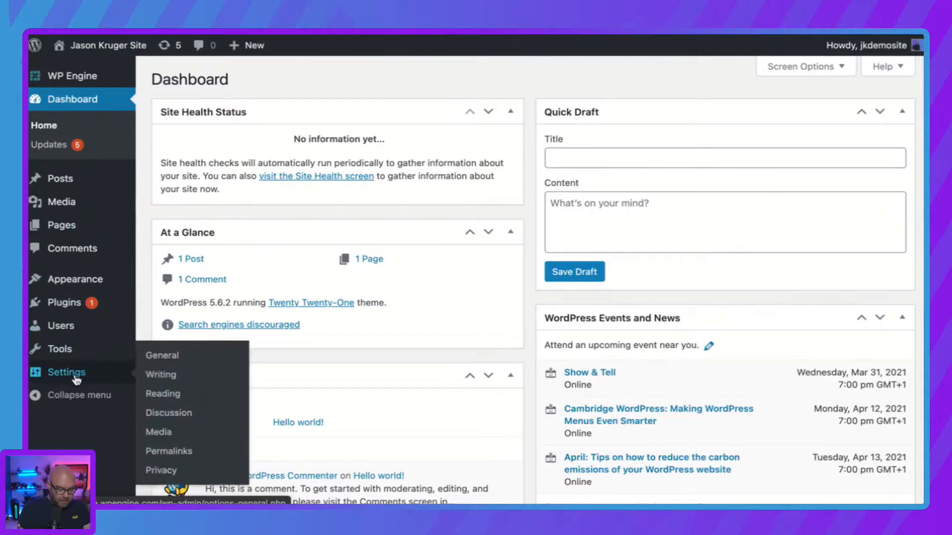
{"action": "left_click", "coordinate": [171, 357]}
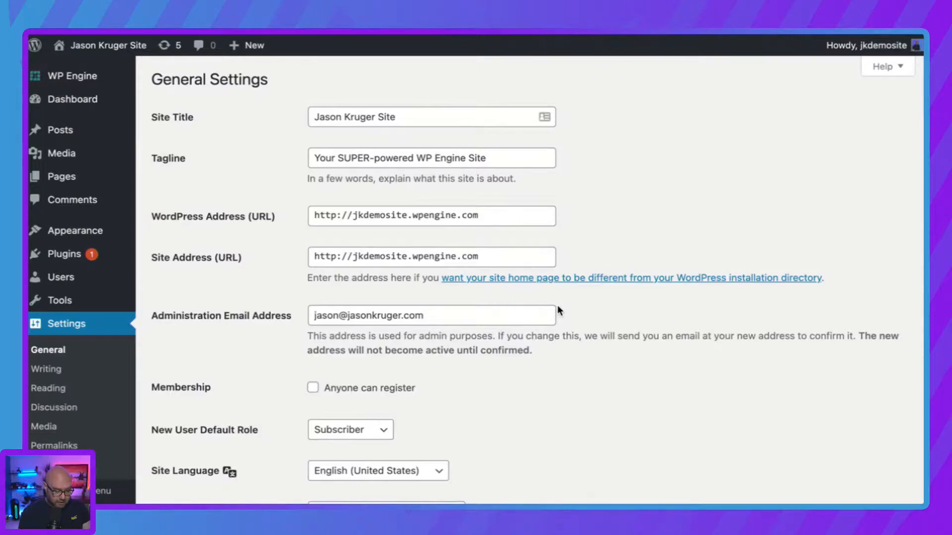
{"action": "scroll", "coordinate": [558, 311], "scroll_direction": "down", "scroll_amount": 3}
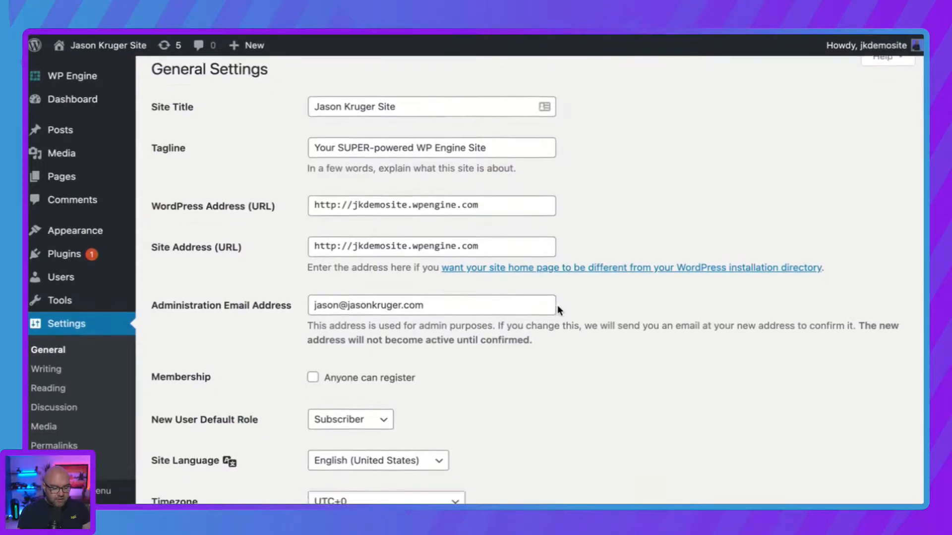
{"action": "scroll", "coordinate": [557, 311], "scroll_direction": "up", "scroll_amount": 3}
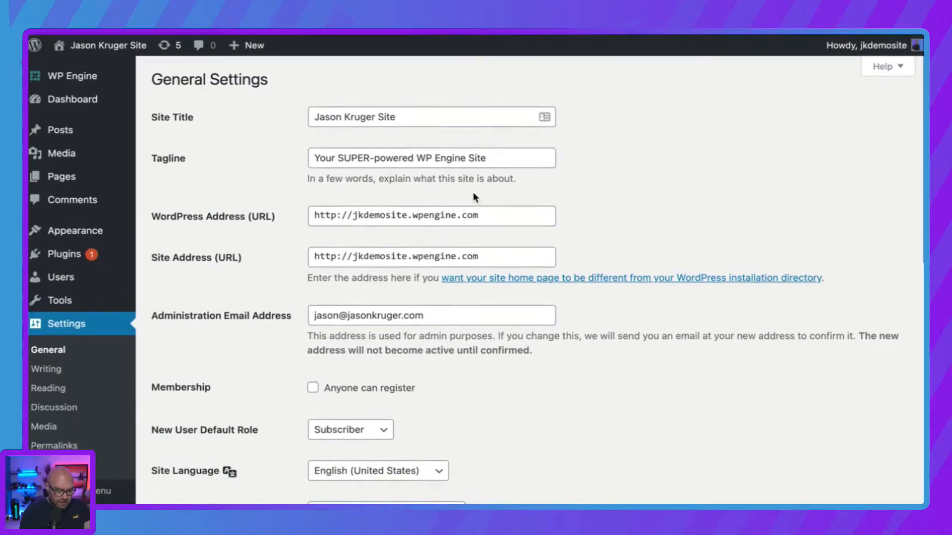
{"action": "left_click", "coordinate": [413, 116]}
{"action": "left_click_drag", "start_coordinate": [408, 117], "coordinate": [378, 117]}
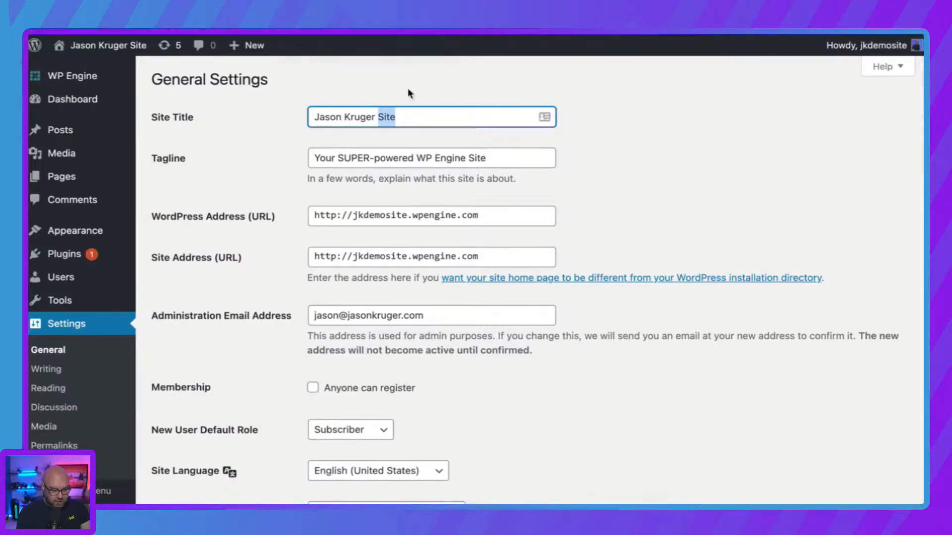
{"action": "type", "text": "Demo"}
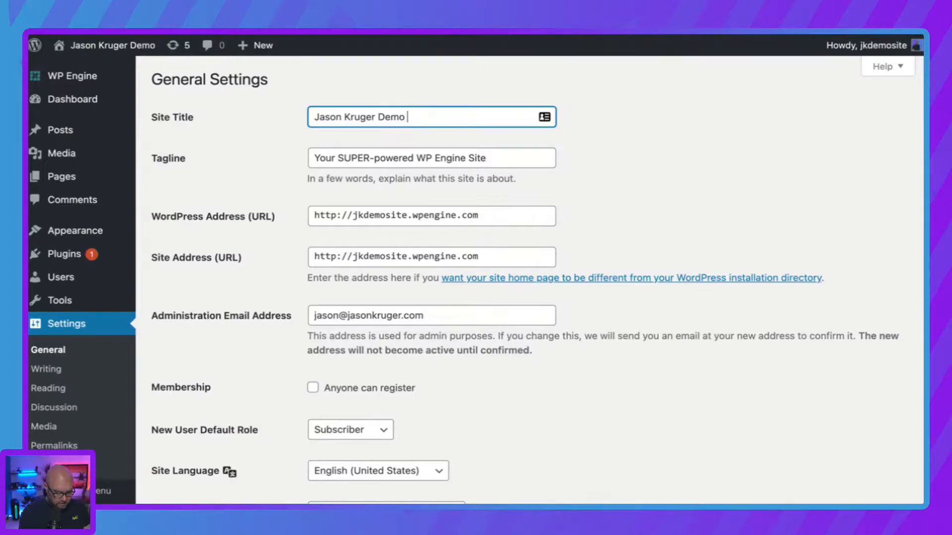
{"action": "type", "text": " Site"}
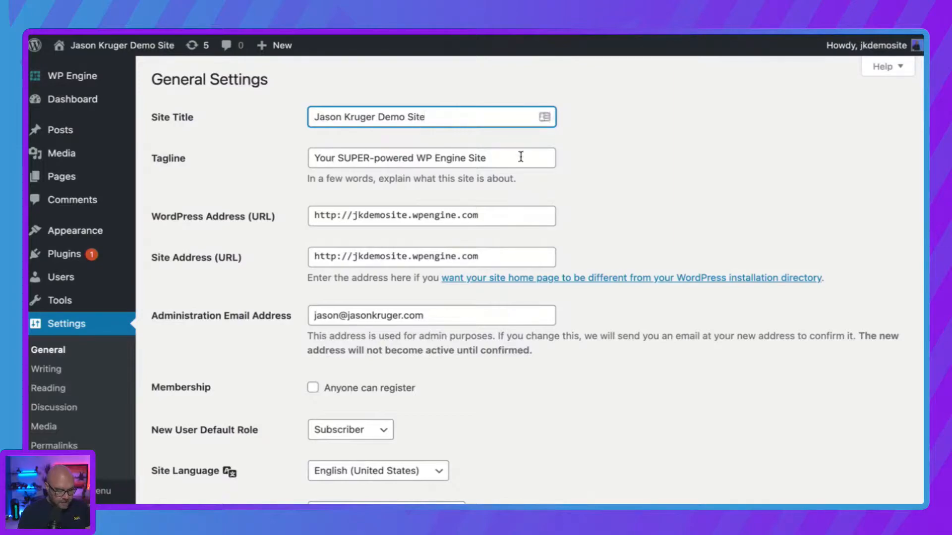
Step: Replace the site tagline with "WordPress for Beginners"
{"action": "left_click_drag", "start_coordinate": [520, 156], "coordinate": [311, 158]}
{"action": "type", "text": "Word"}
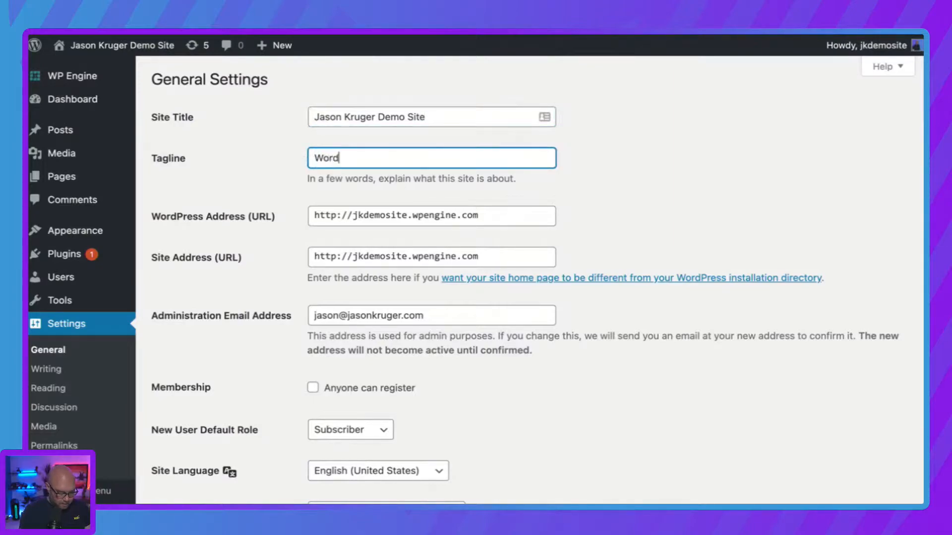
{"action": "type", "text": "Press for "}
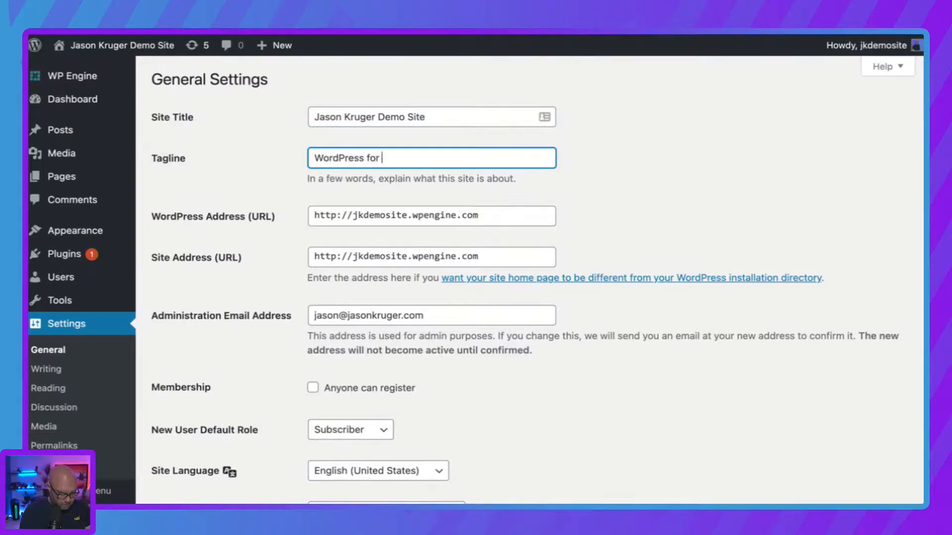
{"action": "type", "text": "Beginners"}
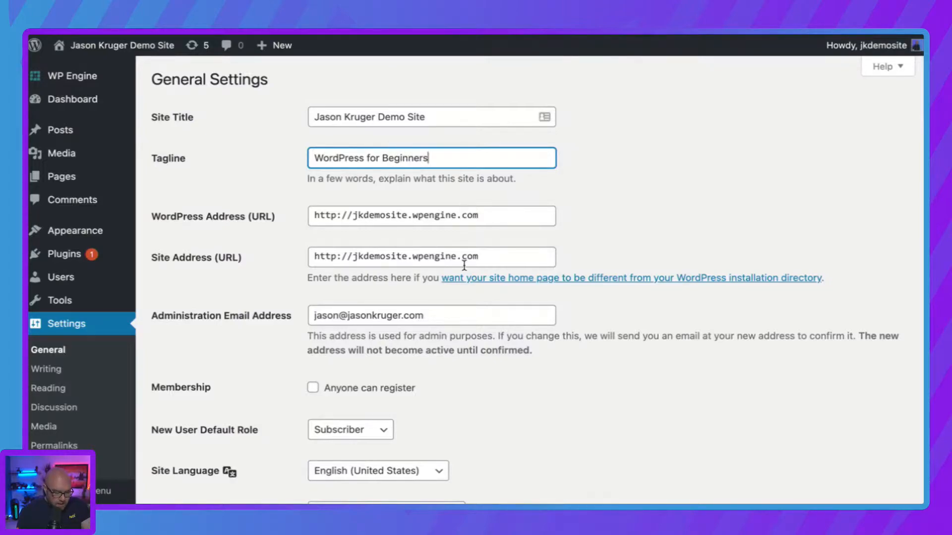
Step: Set the site language to English (UK)
{"action": "scroll", "coordinate": [464, 258], "scroll_direction": "down", "scroll_amount": 2}
{"action": "scroll", "coordinate": [464, 265], "scroll_direction": "down", "scroll_amount": 3}
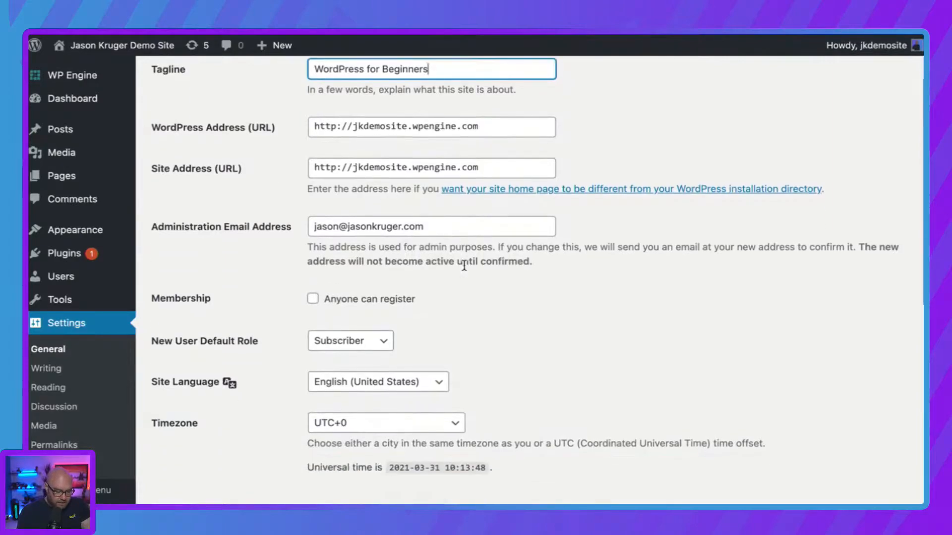
{"action": "scroll", "coordinate": [463, 270], "scroll_direction": "down", "scroll_amount": 3}
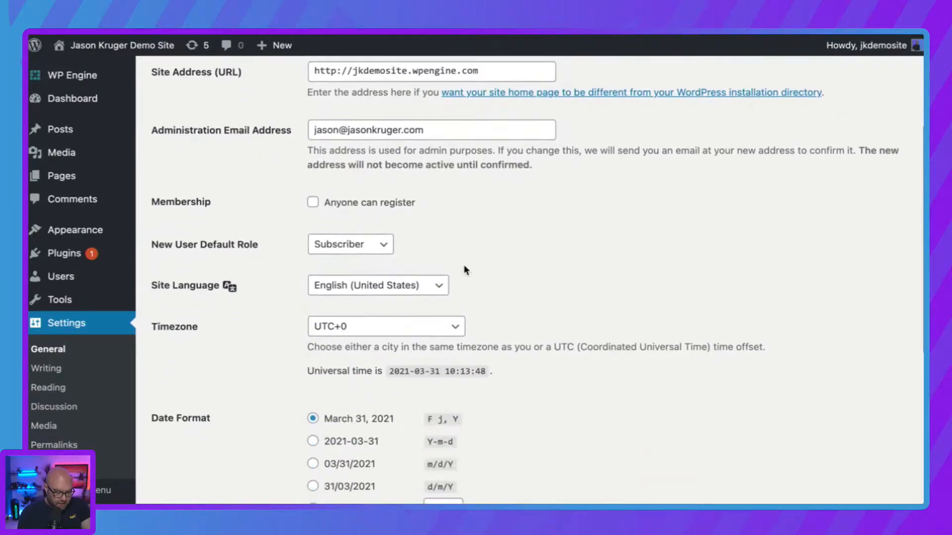
{"action": "left_click", "coordinate": [353, 290]}
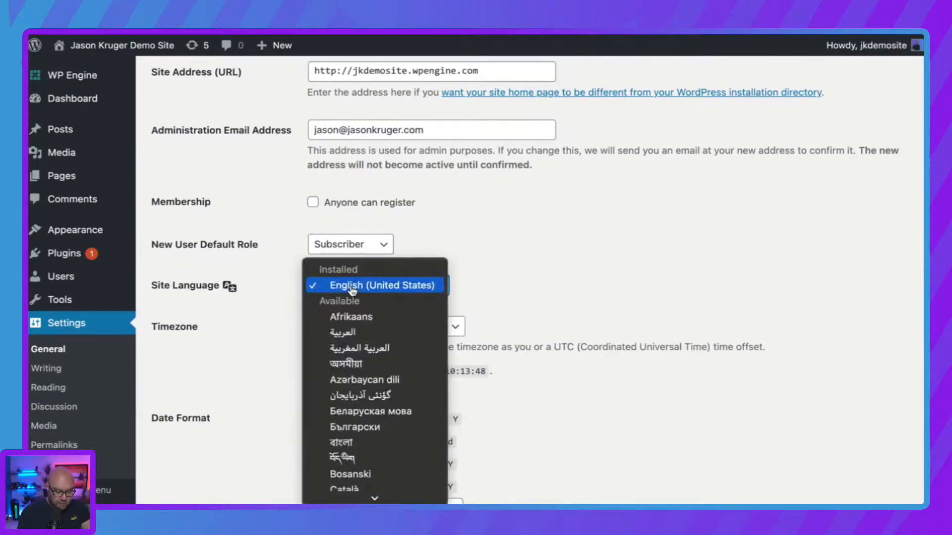
{"action": "scroll", "coordinate": [365, 342], "scroll_direction": "down", "scroll_amount": 5}
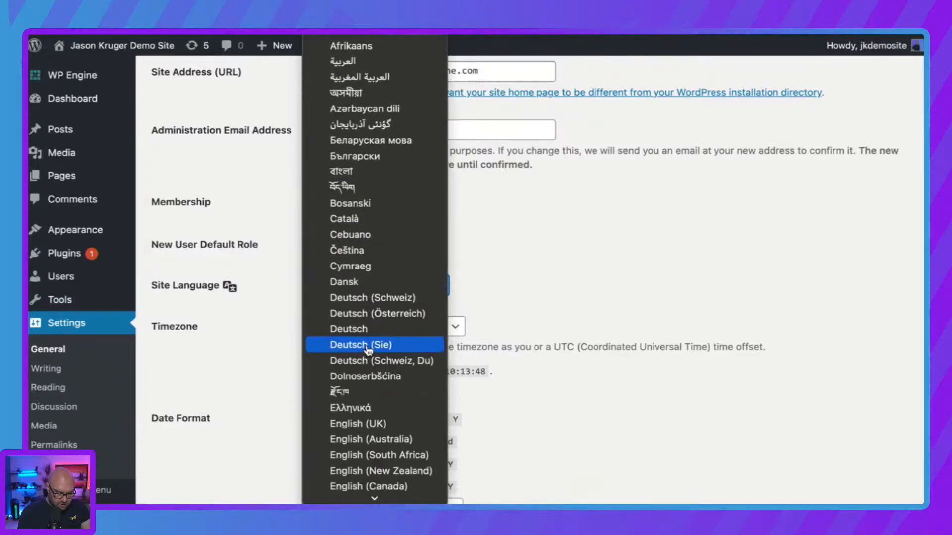
{"action": "scroll", "coordinate": [368, 350], "scroll_direction": "down", "scroll_amount": 1}
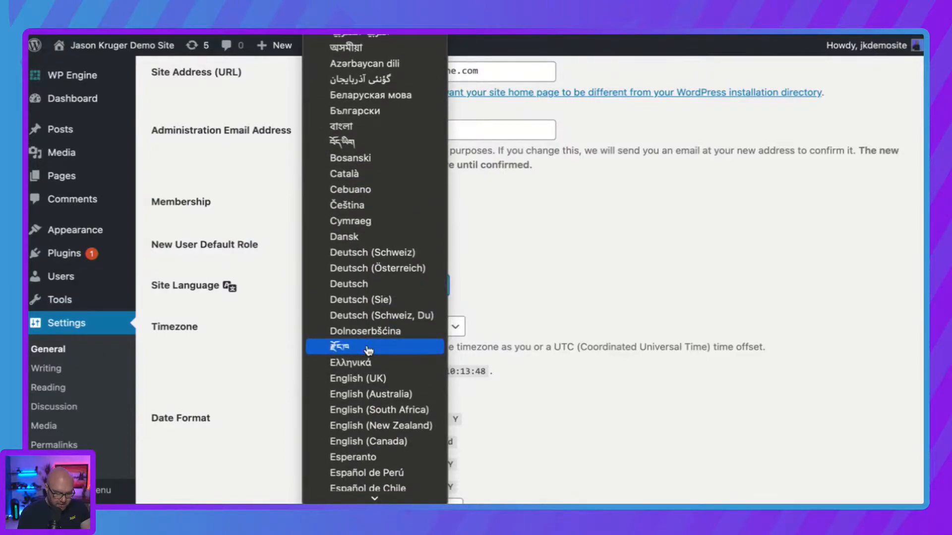
{"action": "left_click", "coordinate": [384, 381]}
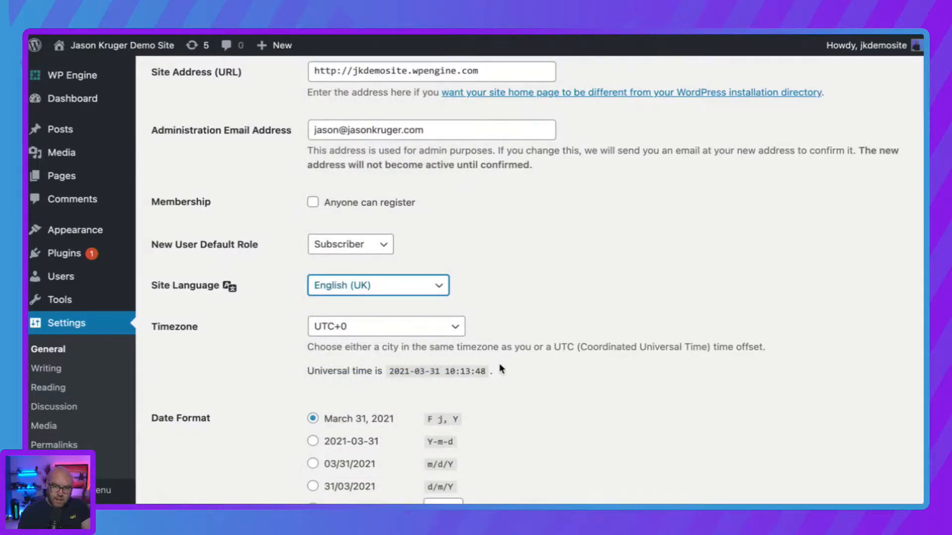
Step: Review the timezone, date format, time format and week start options, and save the General settings
{"action": "scroll", "coordinate": [541, 376], "scroll_direction": "down", "scroll_amount": 4}
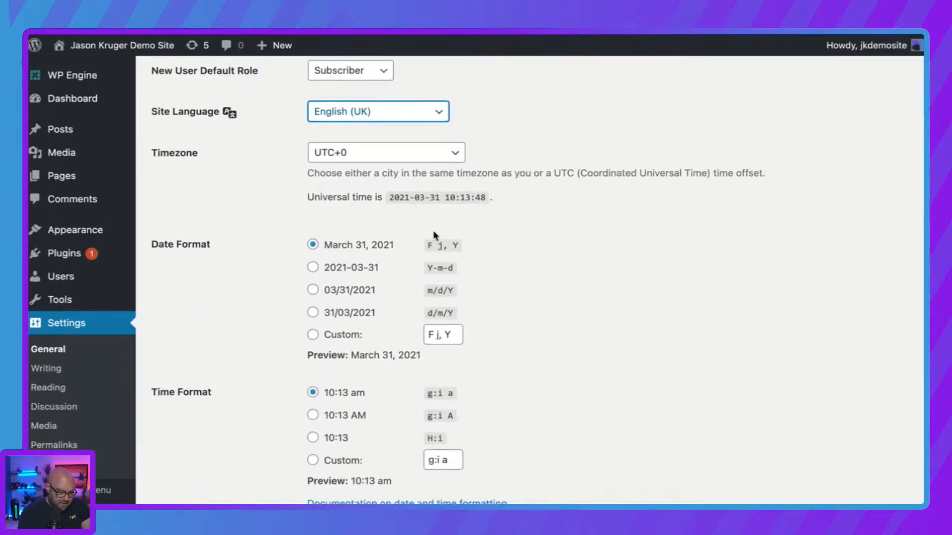
{"action": "scroll", "coordinate": [512, 350], "scroll_direction": "down", "scroll_amount": 3}
{"action": "scroll", "coordinate": [512, 351], "scroll_direction": "down", "scroll_amount": 1}
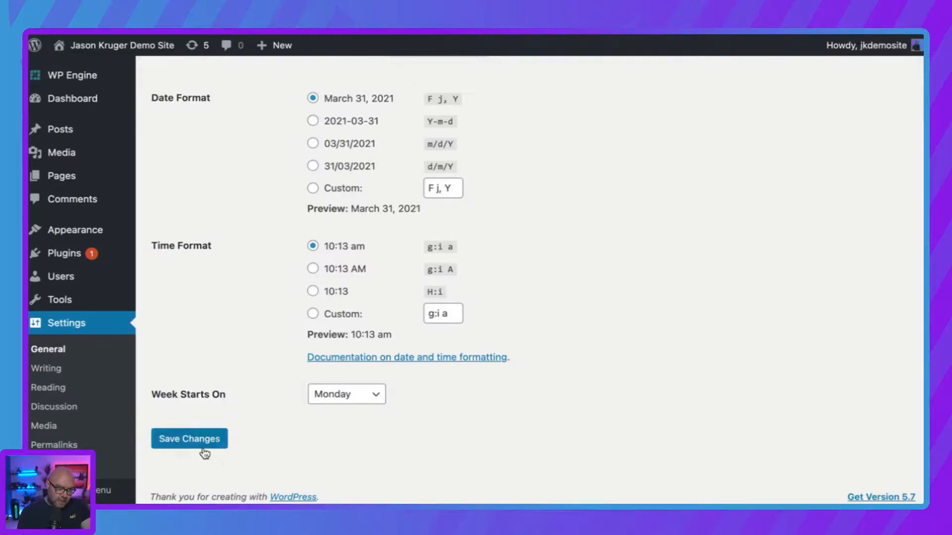
{"action": "left_click", "coordinate": [190, 441]}
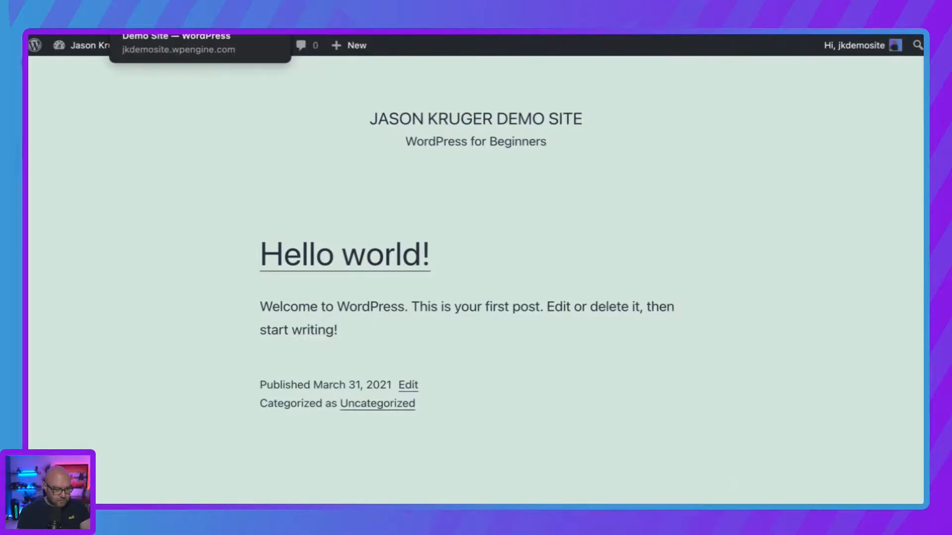
Step: Return from the live site to the admin area and open the Writing settings
{"action": "left_click", "coordinate": [193, 11]}
{"action": "scroll", "coordinate": [290, 294], "scroll_direction": "down", "scroll_amount": 3}
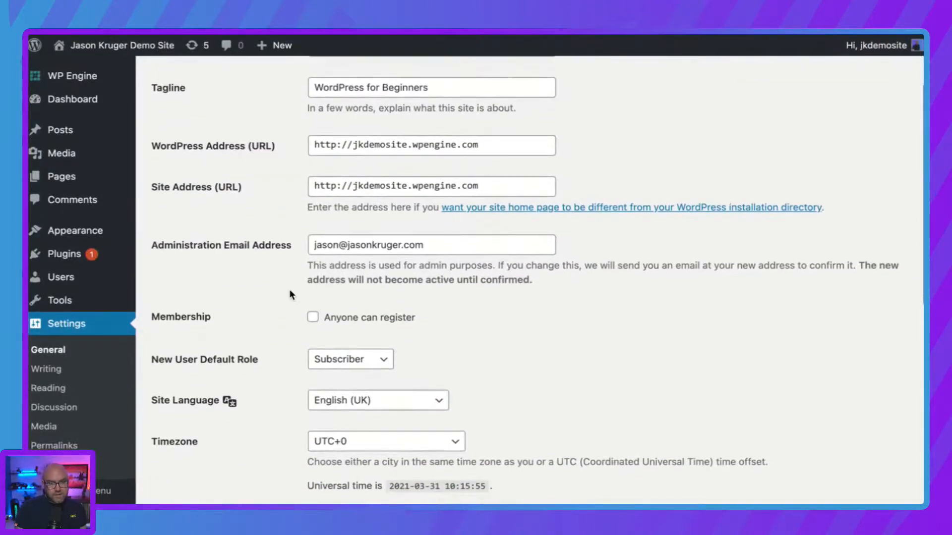
{"action": "left_click", "coordinate": [53, 373]}
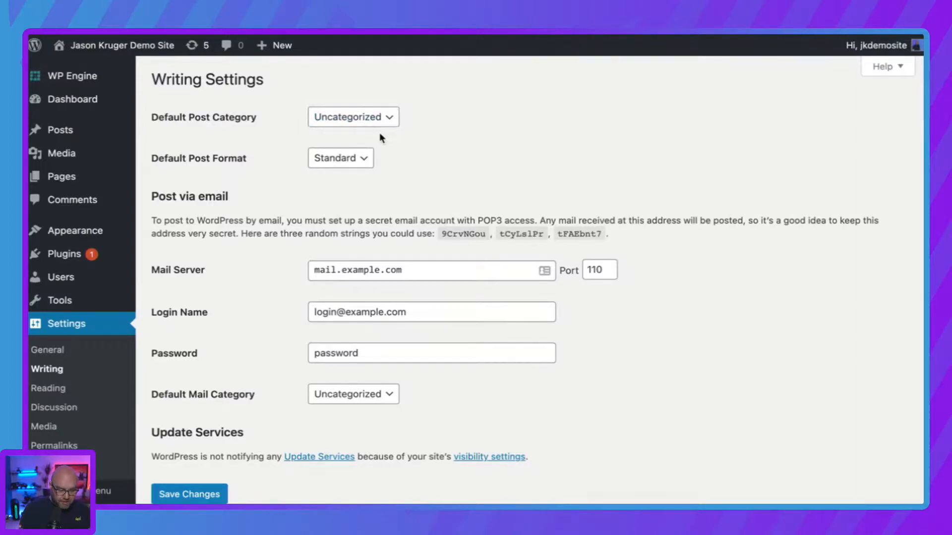
Step: Examine the choices for default post category and default post format, and the post-via-email options
{"action": "left_click", "coordinate": [391, 118]}
{"action": "left_click", "coordinate": [480, 134]}
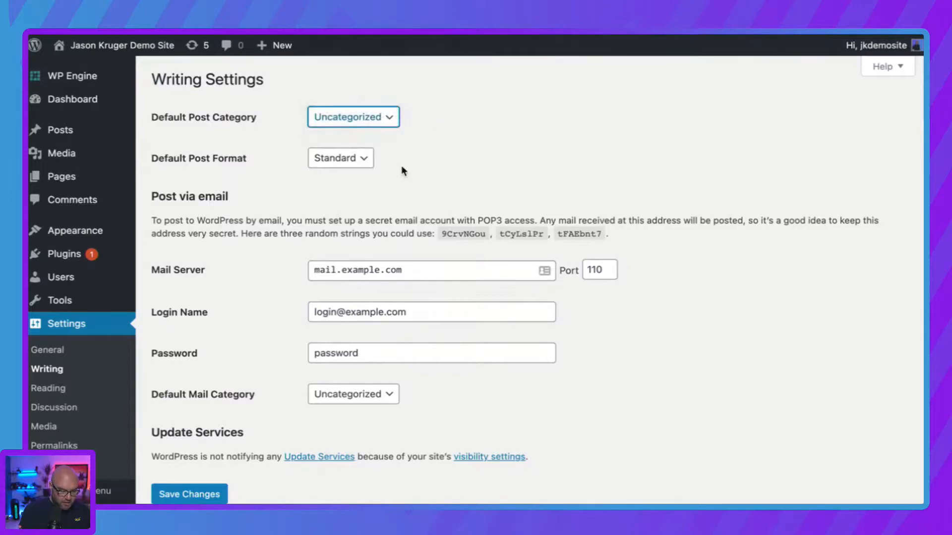
{"action": "left_click", "coordinate": [335, 157]}
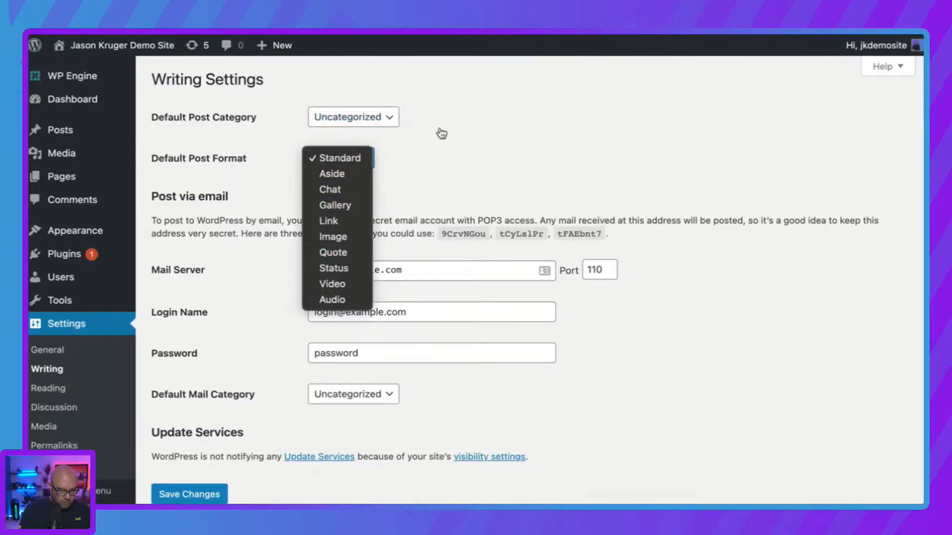
{"action": "left_click", "coordinate": [454, 134]}
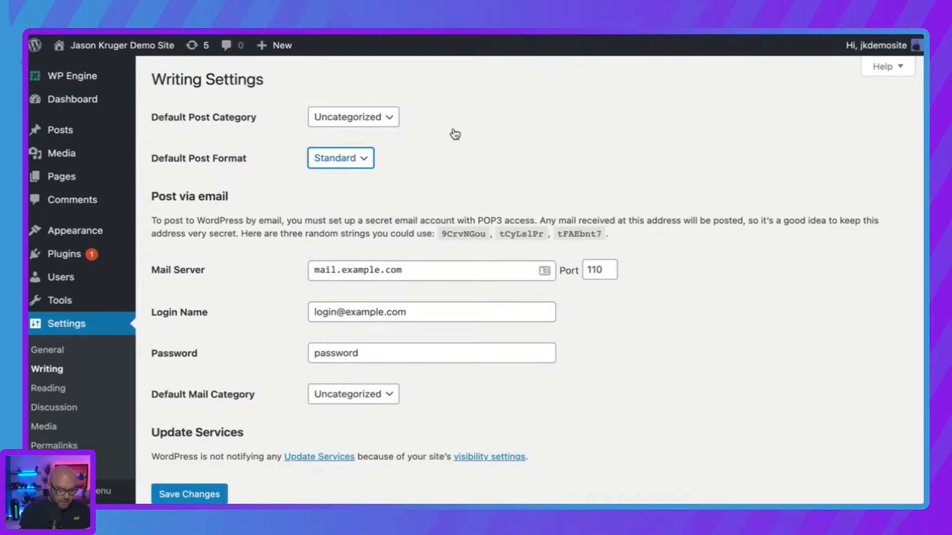
{"action": "scroll", "coordinate": [455, 134], "scroll_direction": "down", "scroll_amount": 2}
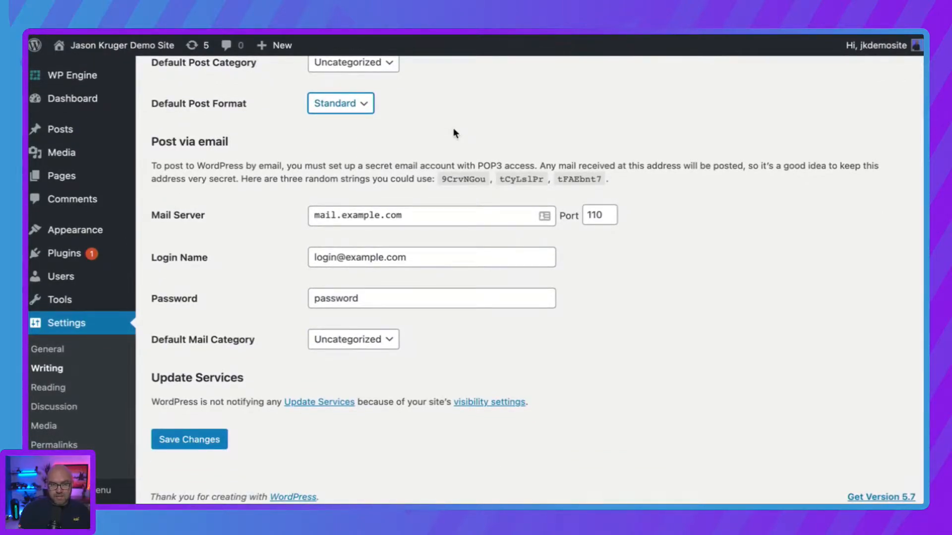
{"action": "scroll", "coordinate": [455, 133], "scroll_direction": "up", "scroll_amount": 2}
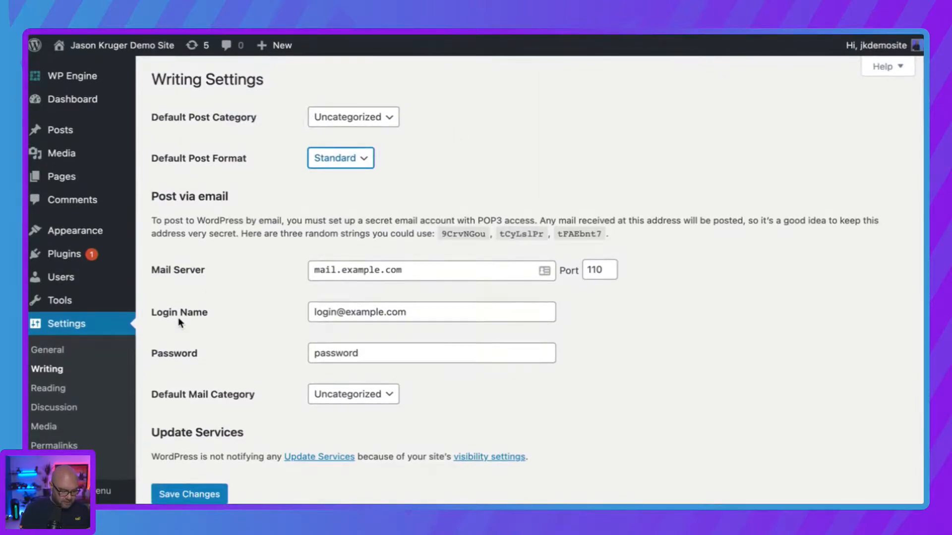
Step: Open the Reading settings and review the homepage display, post limits, feed content and search engine visibility options
{"action": "left_click", "coordinate": [55, 393]}
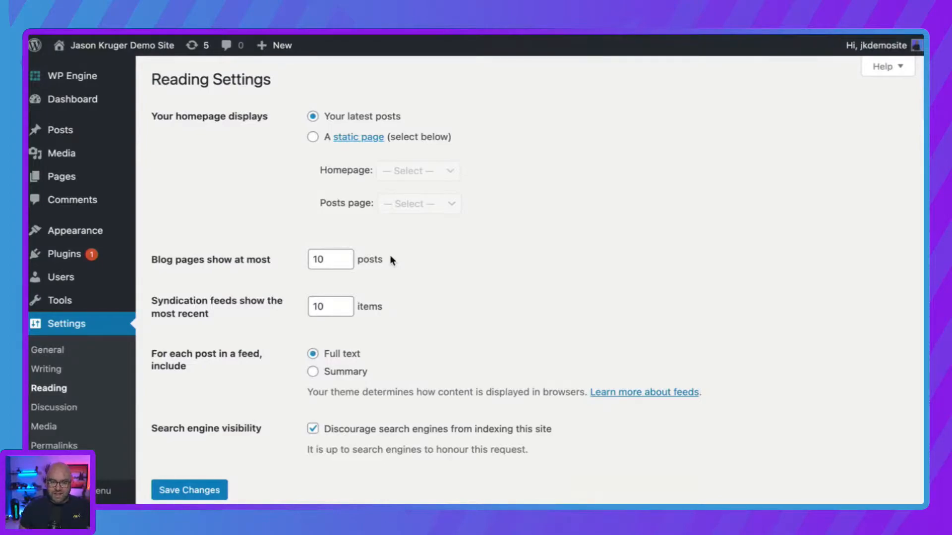
{"action": "mouse_move", "coordinate": [345, 262]}
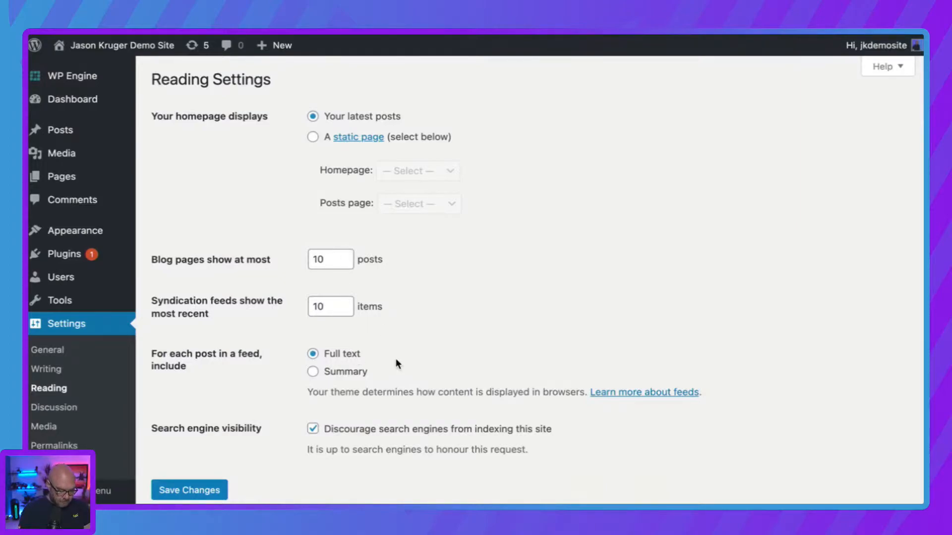
{"action": "scroll", "coordinate": [396, 360], "scroll_direction": "down", "scroll_amount": 2}
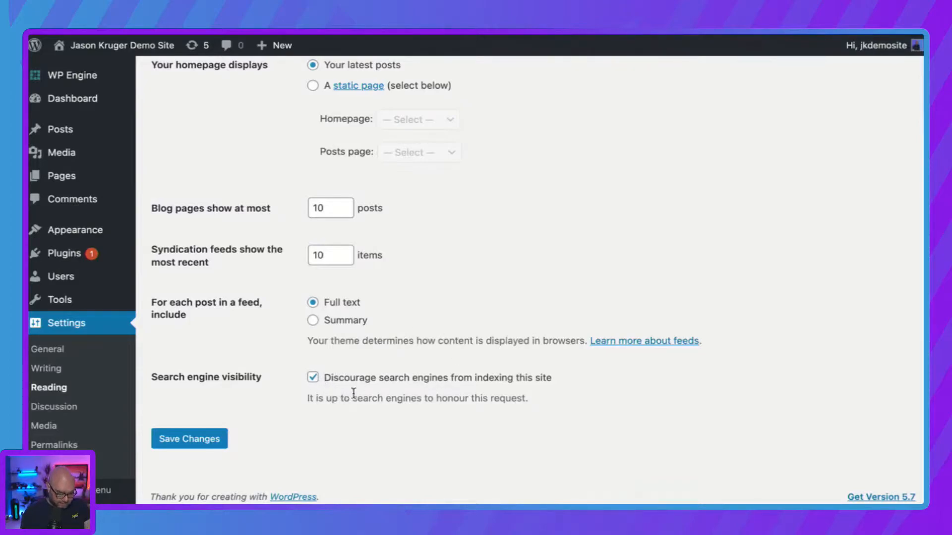
Step: Review the Discussion settings for comments and notifications, and the Media settings for image sizes and upload folders
{"action": "left_click", "coordinate": [51, 408]}
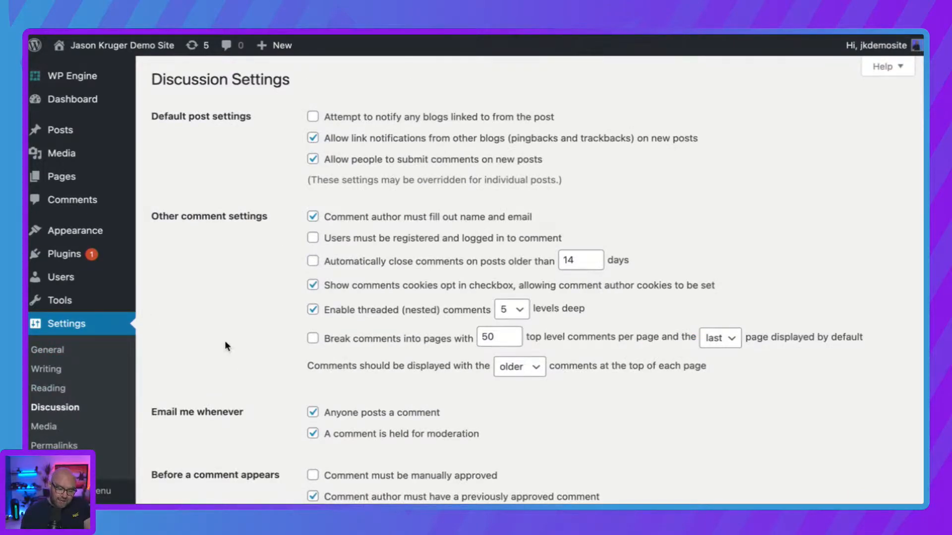
{"action": "scroll", "coordinate": [226, 346], "scroll_direction": "down", "scroll_amount": 3}
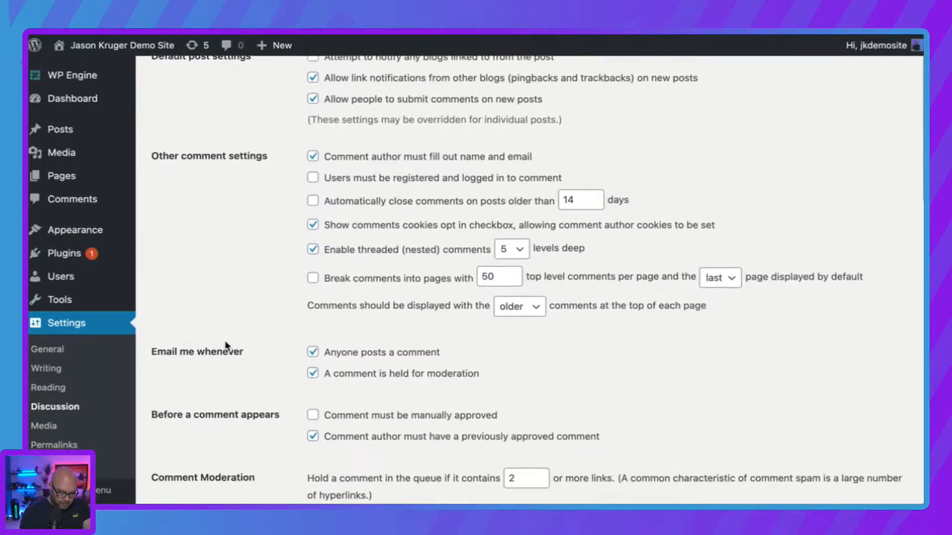
{"action": "scroll", "coordinate": [225, 342], "scroll_direction": "up", "scroll_amount": 3}
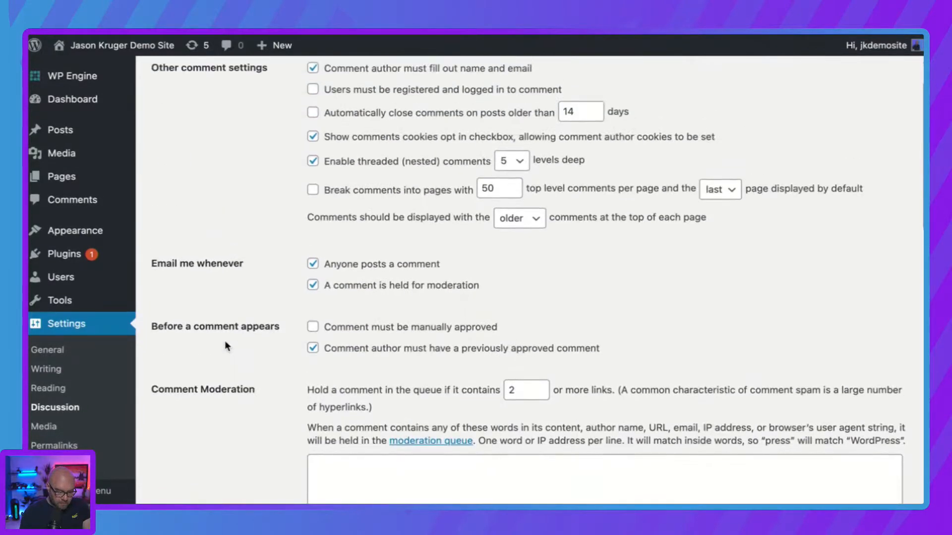
{"action": "scroll", "coordinate": [225, 340], "scroll_direction": "up", "scroll_amount": 1}
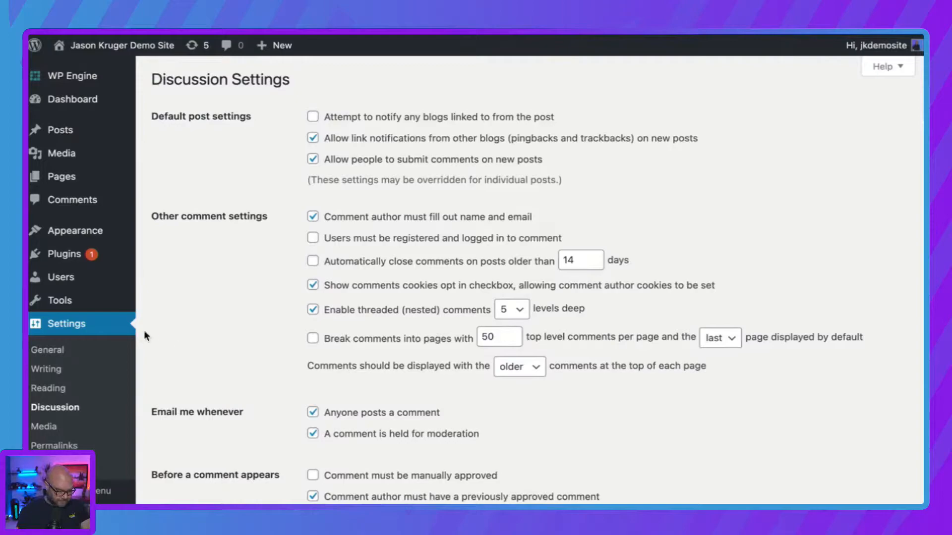
{"action": "scroll", "coordinate": [83, 409], "scroll_direction": "down", "scroll_amount": 1}
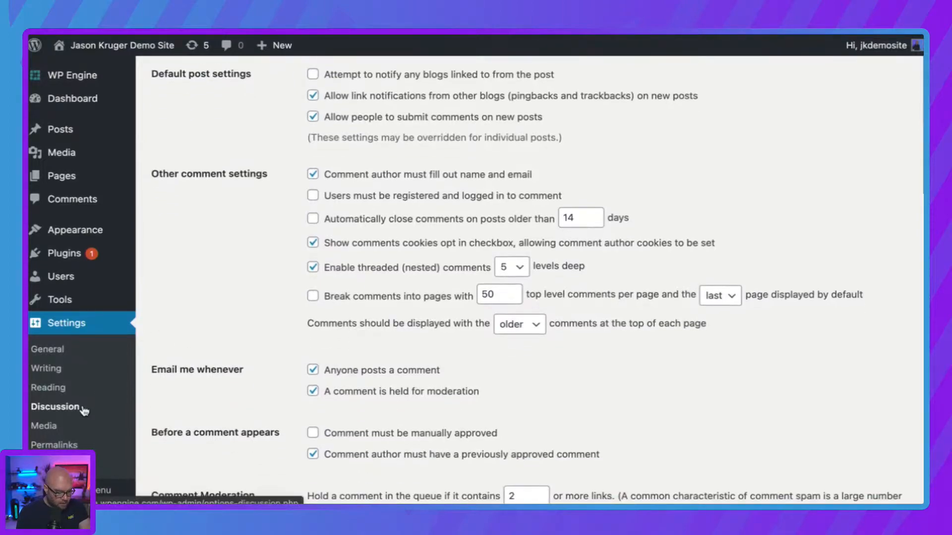
{"action": "left_click", "coordinate": [44, 426]}
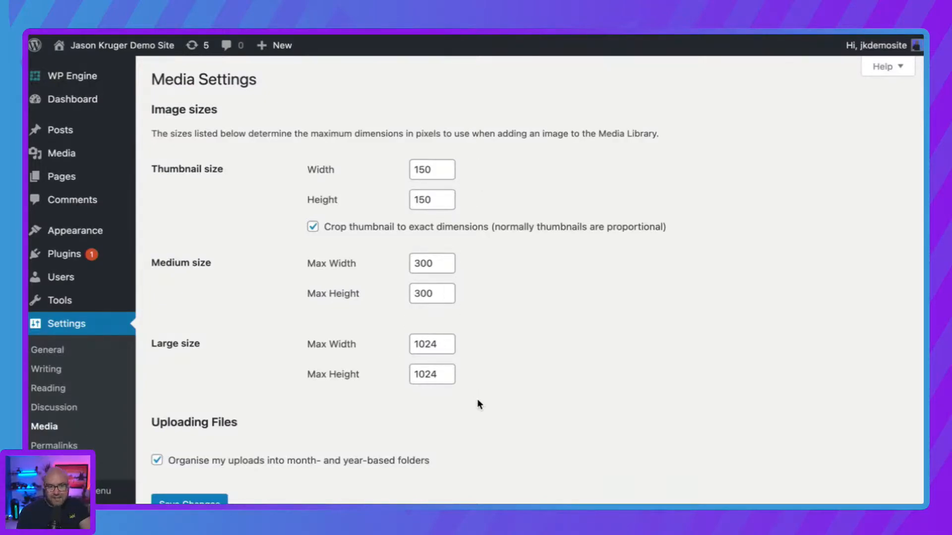
{"action": "scroll", "coordinate": [576, 354], "scroll_direction": "down", "scroll_amount": 2}
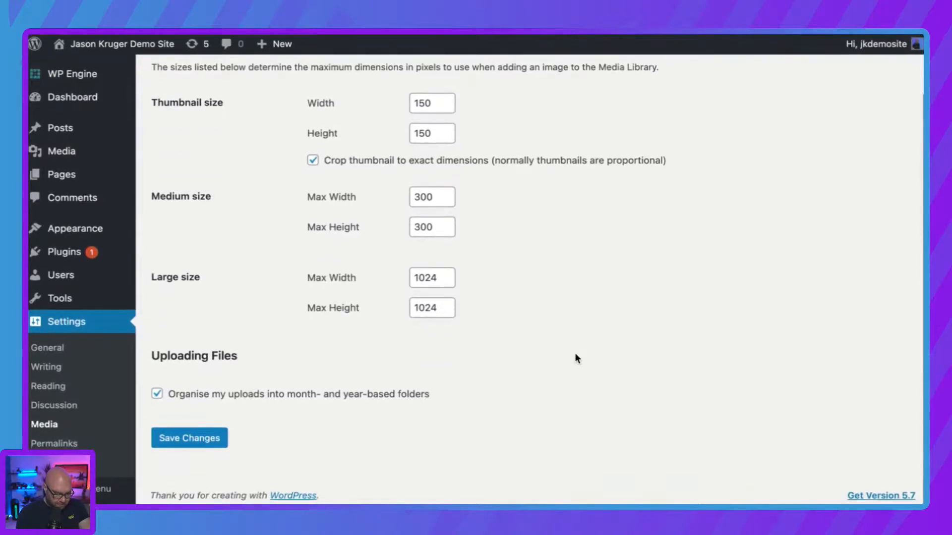
Step: Open the Permalink settings, change the URL structure from Plain to Post name, and save the changes
{"action": "left_click", "coordinate": [65, 446]}
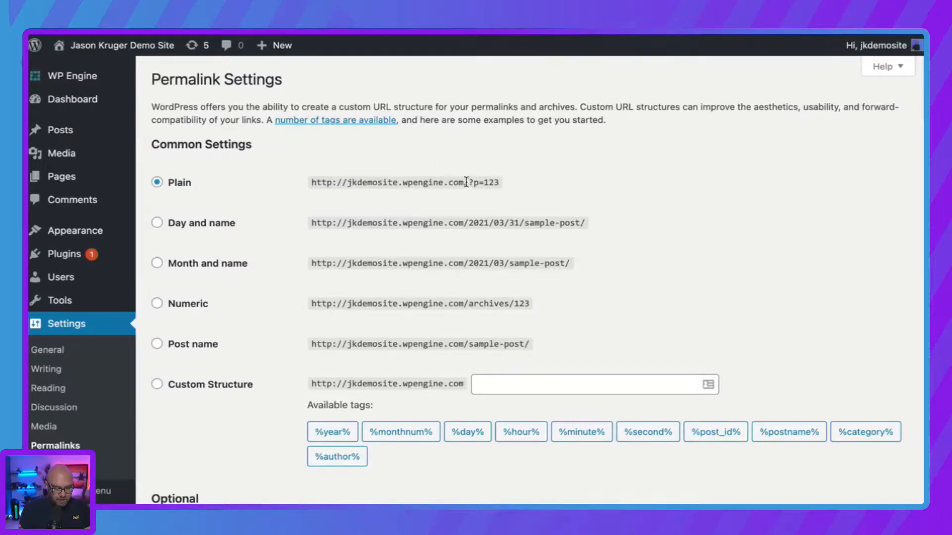
{"action": "left_click_drag", "start_coordinate": [467, 182], "coordinate": [508, 188]}
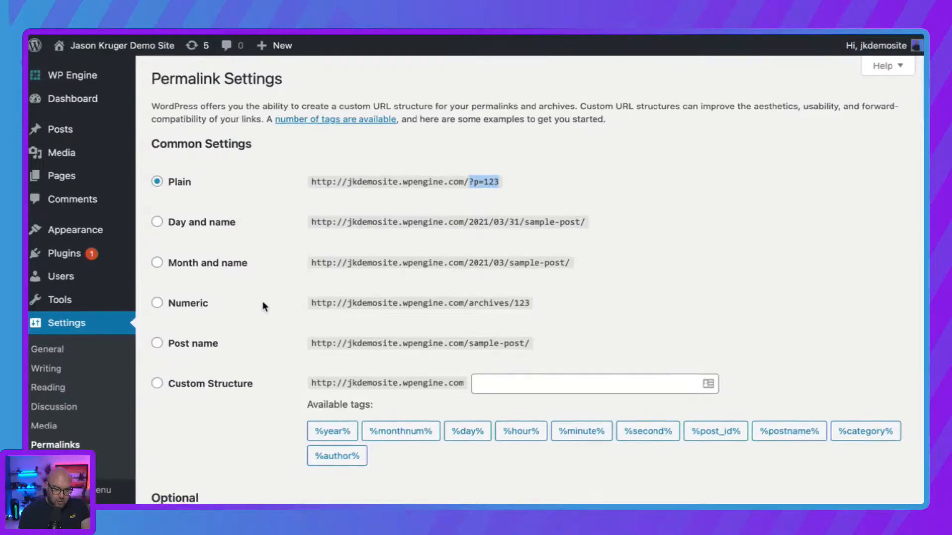
{"action": "scroll", "coordinate": [263, 303], "scroll_direction": "down", "scroll_amount": 2}
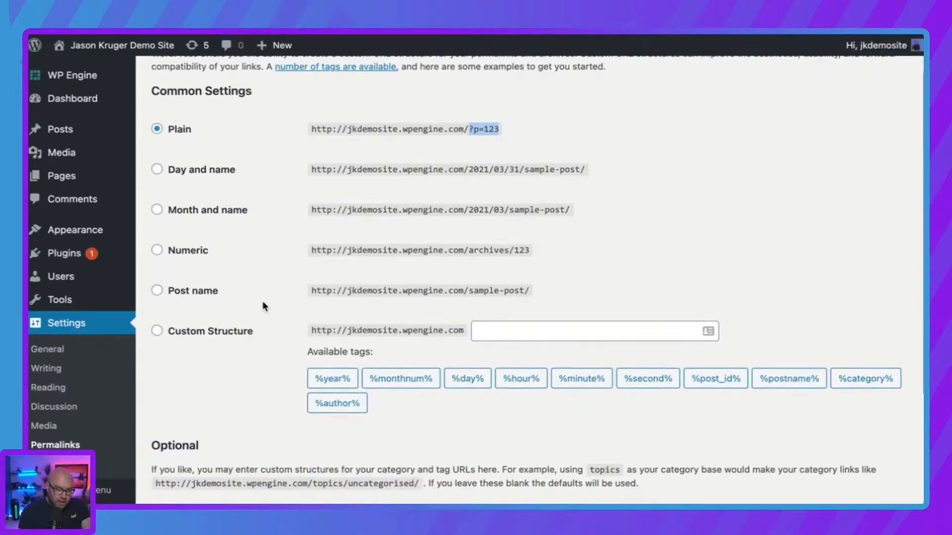
{"action": "left_click", "coordinate": [158, 292]}
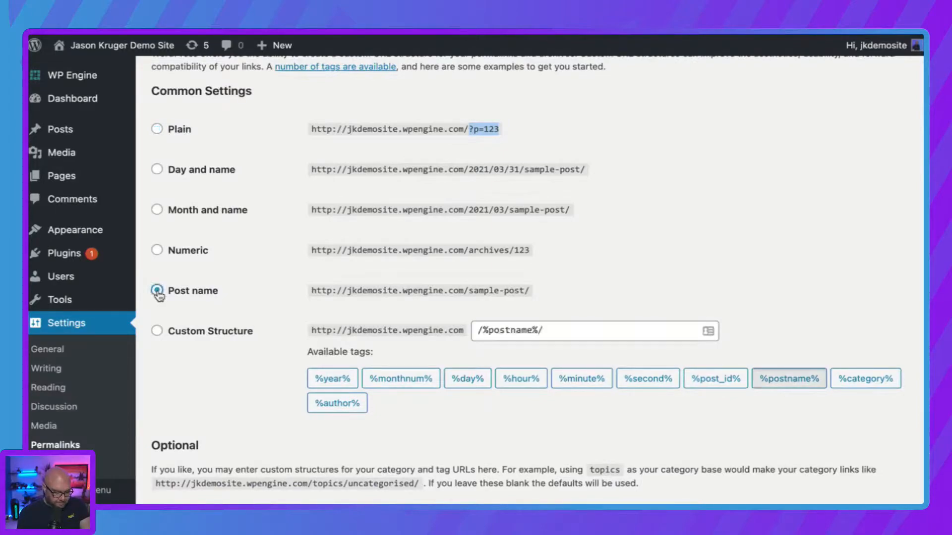
{"action": "scroll", "coordinate": [197, 292], "scroll_direction": "down", "scroll_amount": 5}
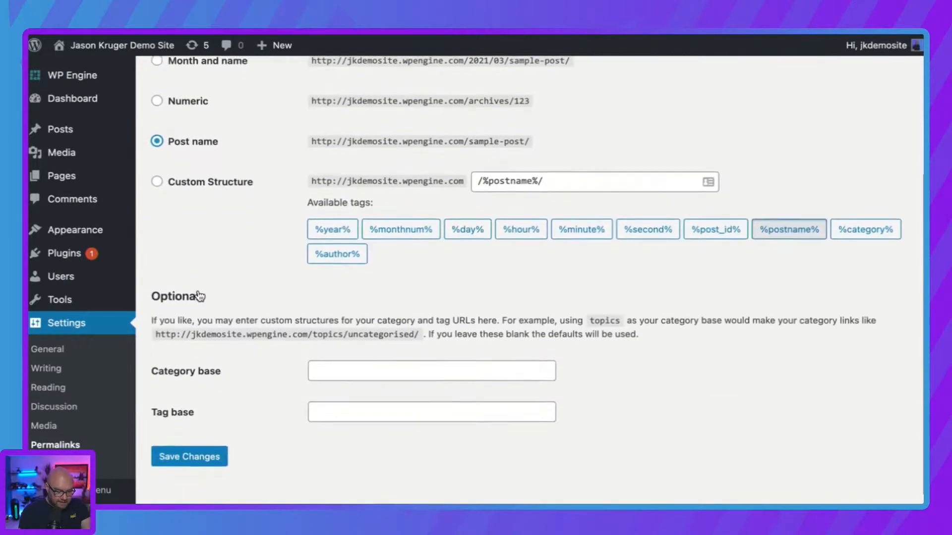
{"action": "left_click", "coordinate": [202, 442]}
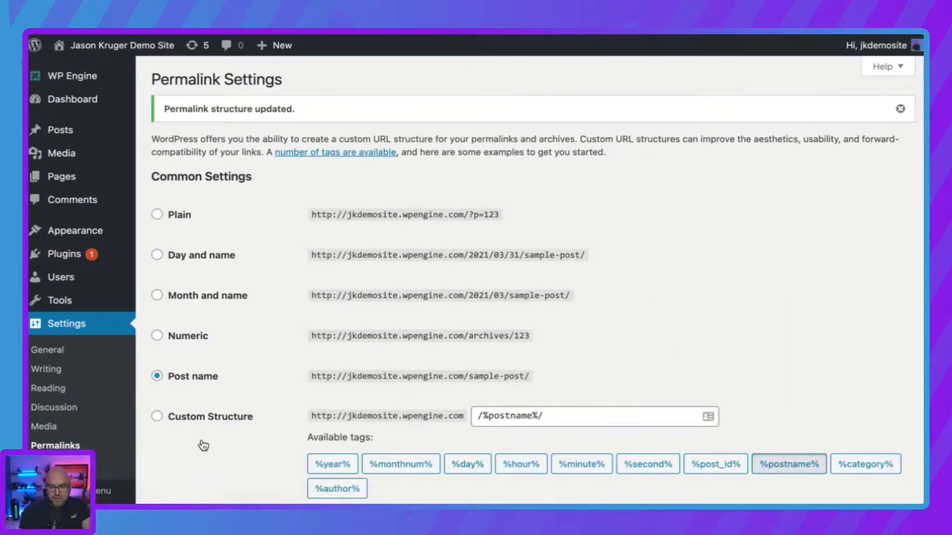
Step: Open the Privacy settings and review the pages available as the Privacy Policy page, keeping Privacy Policy selected
{"action": "scroll", "coordinate": [219, 346], "scroll_direction": "down", "scroll_amount": 3}
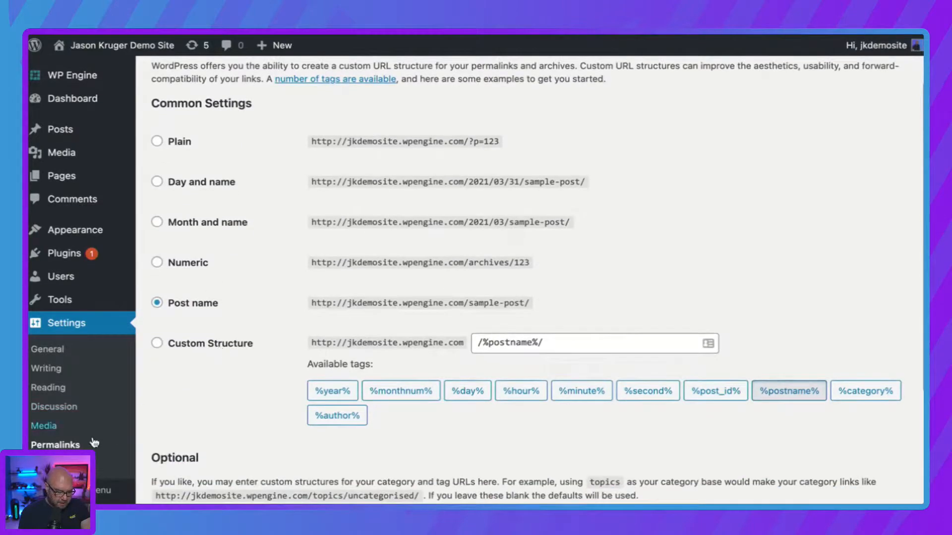
{"action": "left_click", "coordinate": [91, 464]}
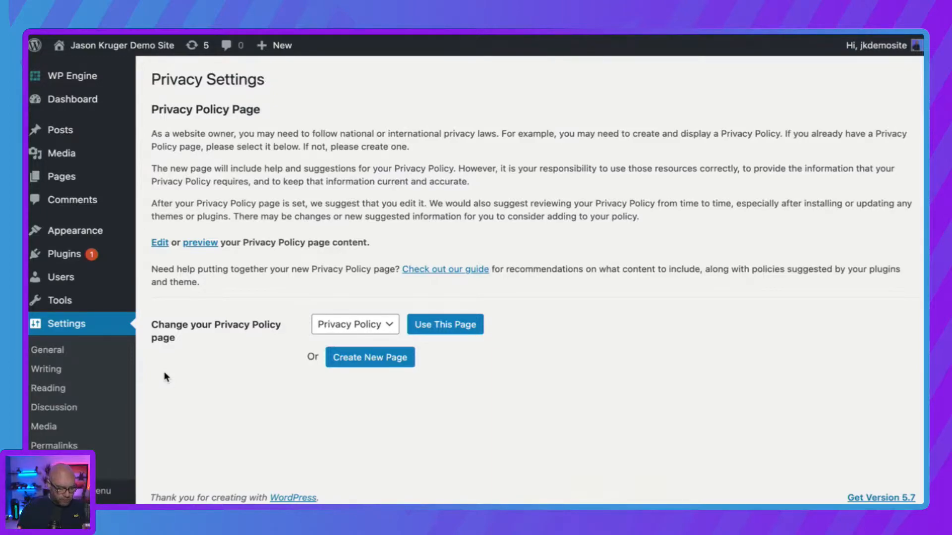
{"action": "left_click", "coordinate": [376, 331]}
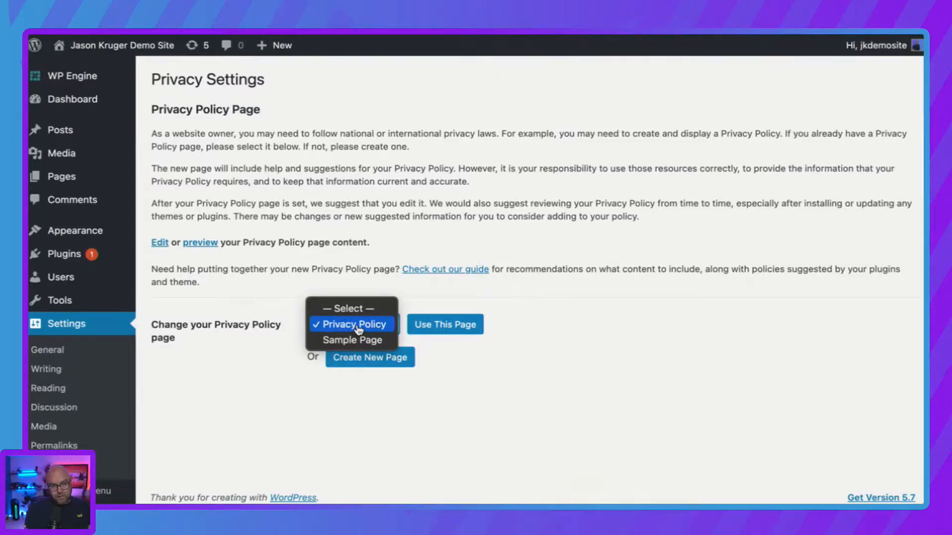
{"action": "left_click", "coordinate": [622, 375]}
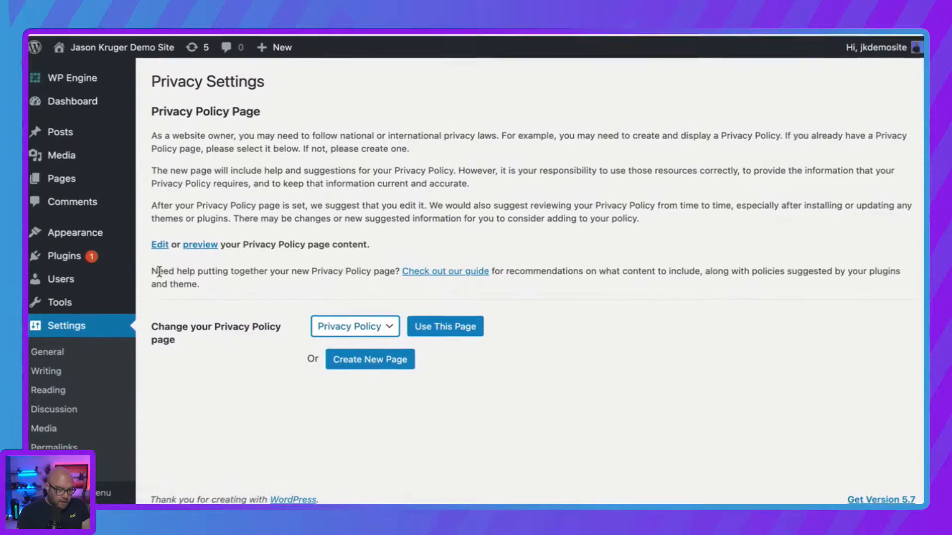
Step: On the WordPress Updates page, update the Twenty Nineteen, Twenty Twenty and Twenty Twenty-One themes, declining the restore point
{"action": "mouse_move", "coordinate": [88, 103]}
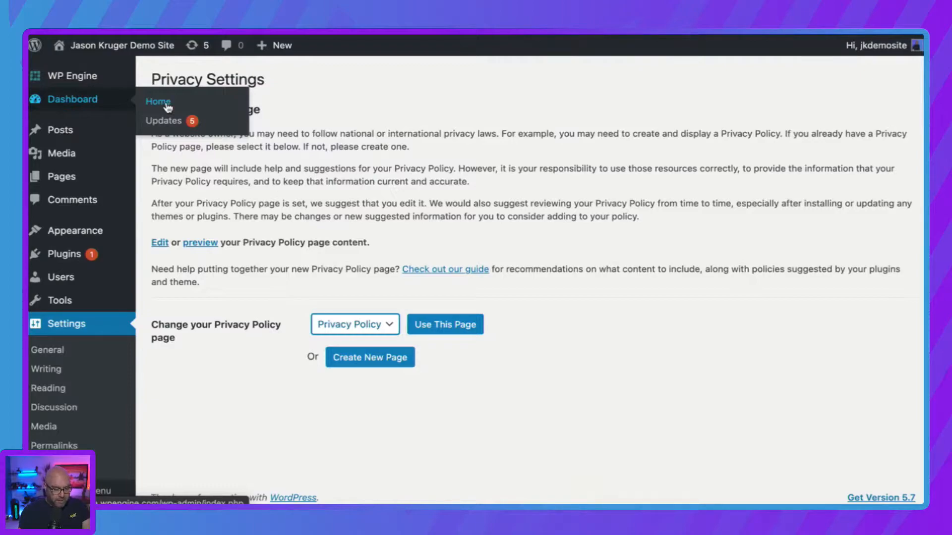
{"action": "left_click", "coordinate": [165, 124]}
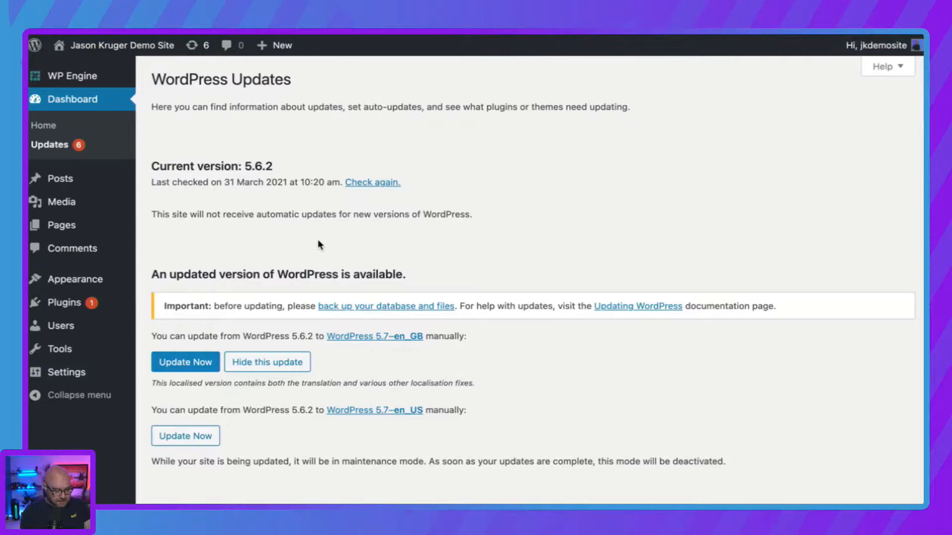
{"action": "scroll", "coordinate": [334, 335], "scroll_direction": "down", "scroll_amount": 5}
{"action": "scroll", "coordinate": [336, 337], "scroll_direction": "down", "scroll_amount": 8}
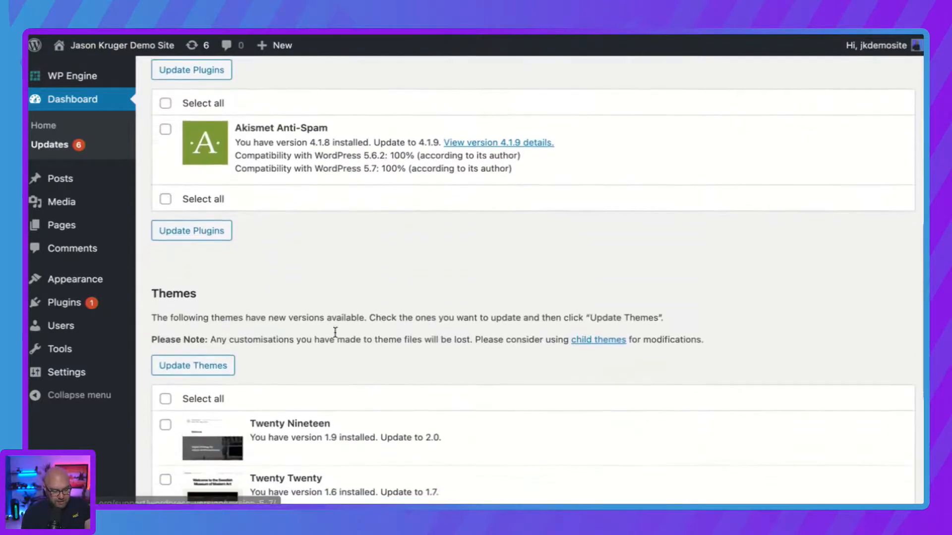
{"action": "scroll", "coordinate": [334, 336], "scroll_direction": "up", "scroll_amount": 2}
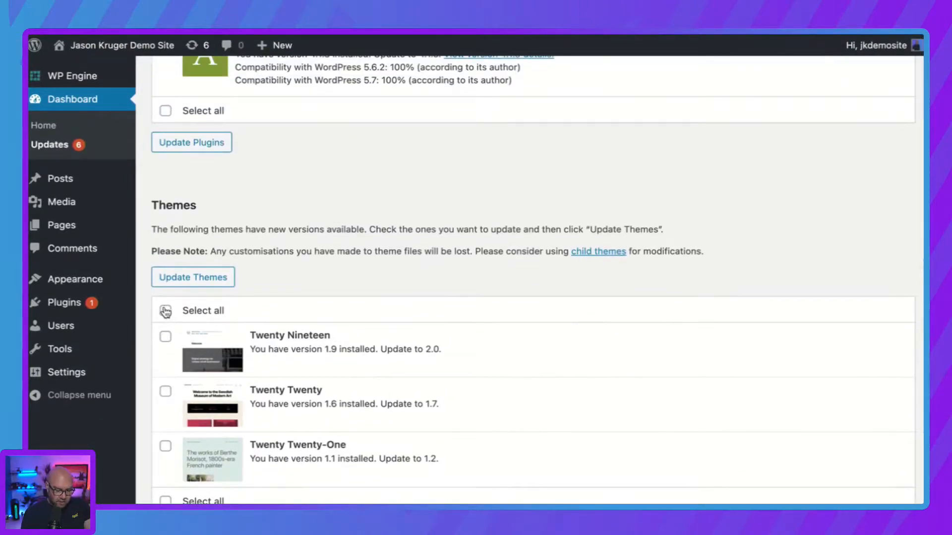
{"action": "left_click", "coordinate": [165, 310]}
{"action": "left_click", "coordinate": [217, 279]}
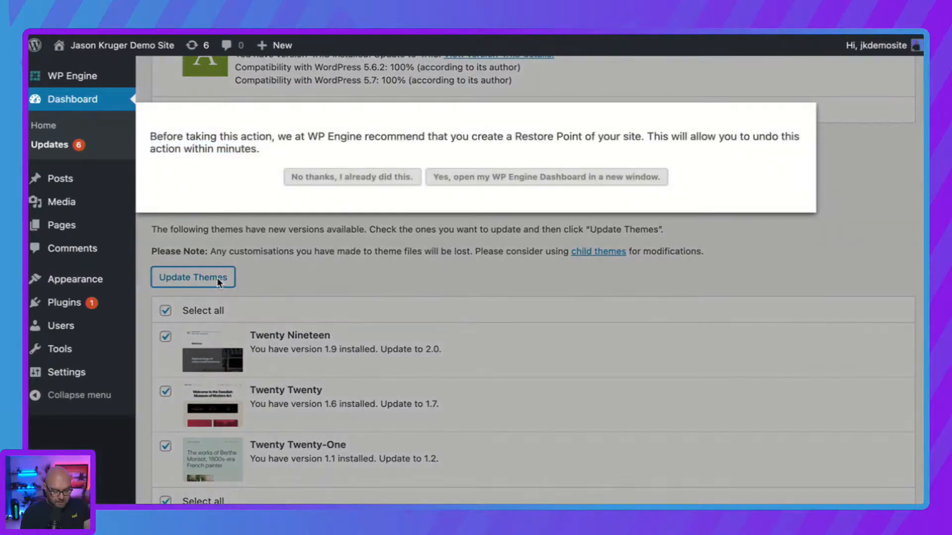
{"action": "left_click", "coordinate": [345, 178]}
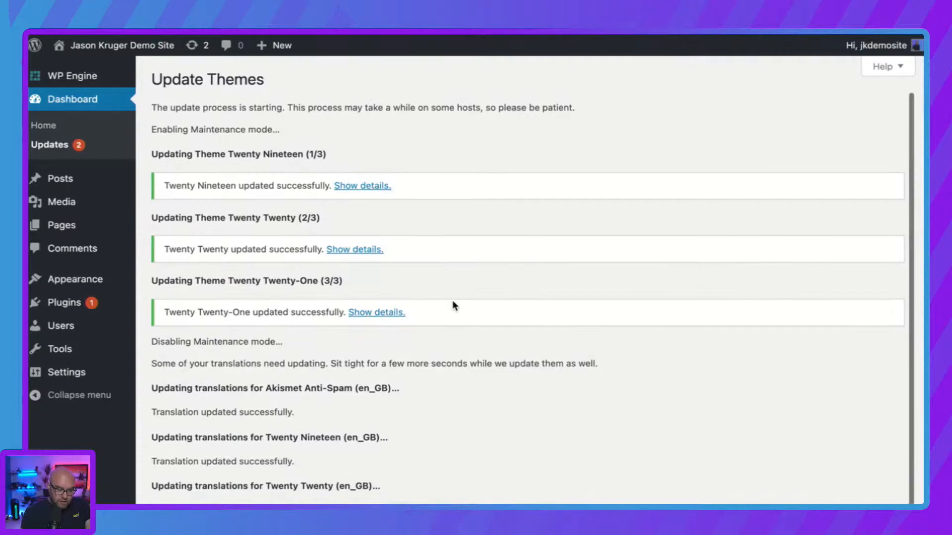
Step: Return to the WordPress Updates page and update the Akismet Anti-Spam plugin, declining the restore point
{"action": "scroll", "coordinate": [449, 293], "scroll_direction": "down", "scroll_amount": 3}
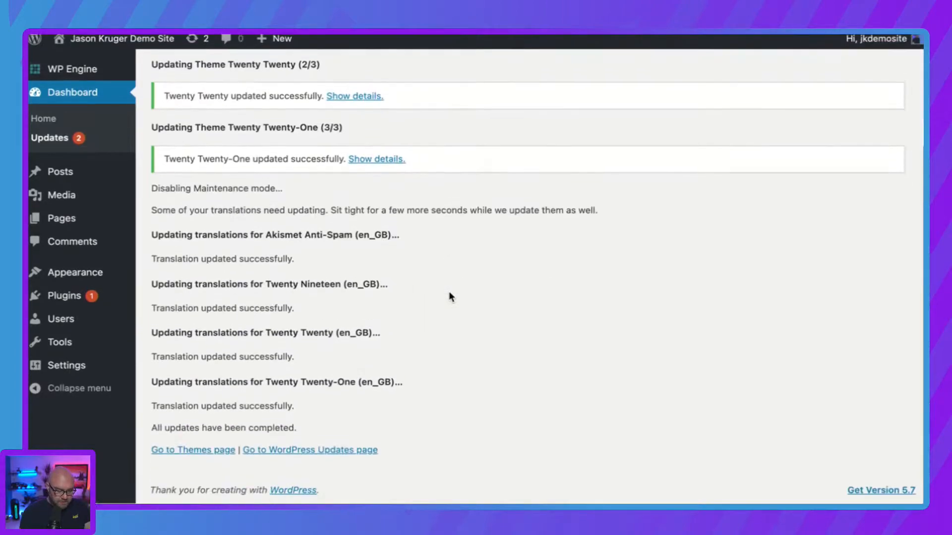
{"action": "left_click", "coordinate": [348, 457]}
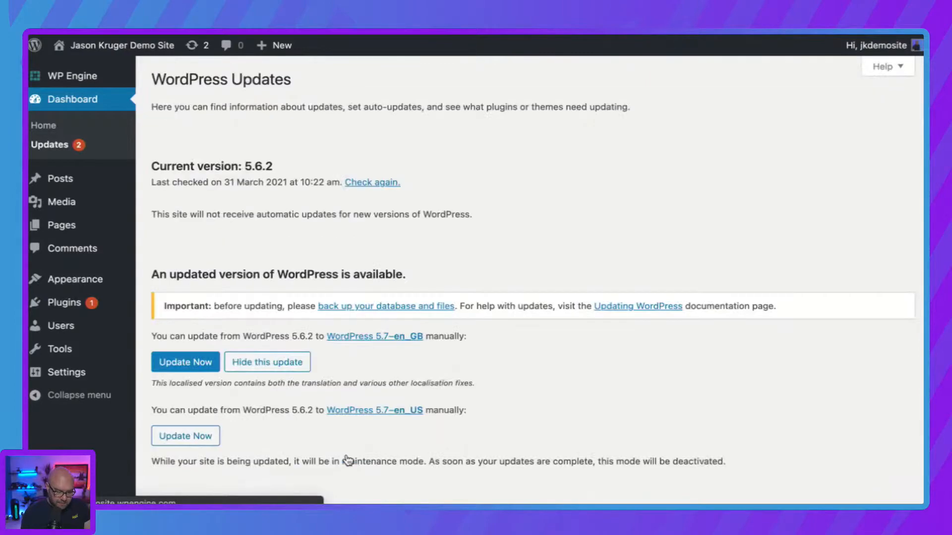
{"action": "scroll", "coordinate": [292, 367], "scroll_direction": "down", "scroll_amount": 3}
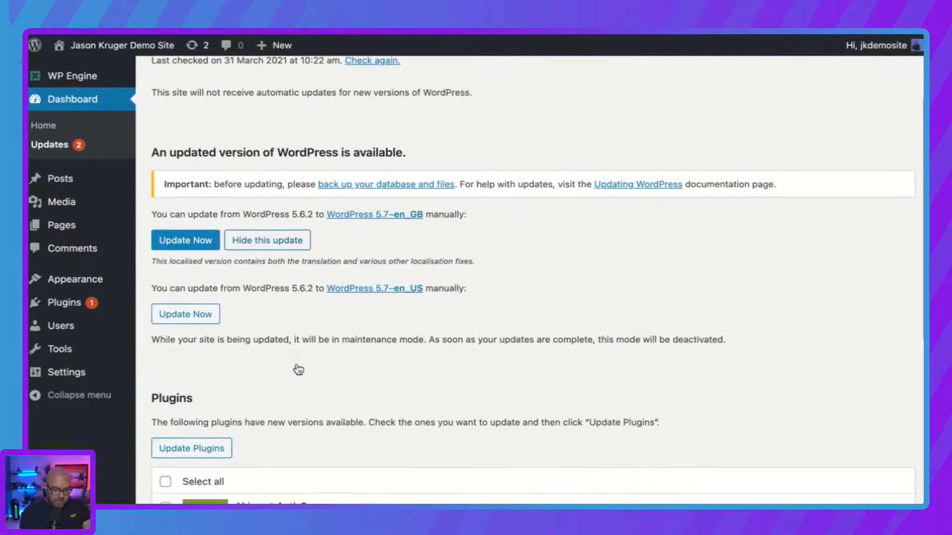
{"action": "scroll", "coordinate": [296, 363], "scroll_direction": "down", "scroll_amount": 2}
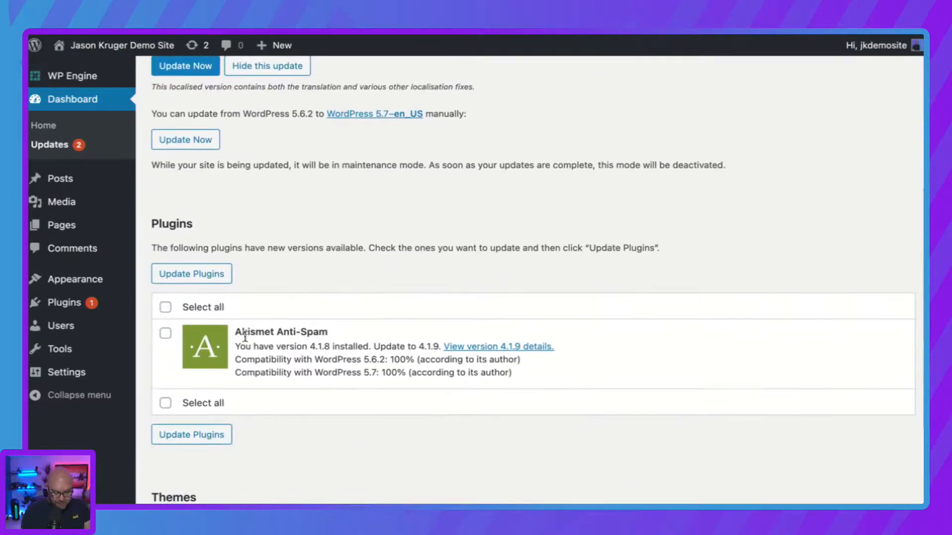
{"action": "left_click", "coordinate": [165, 307]}
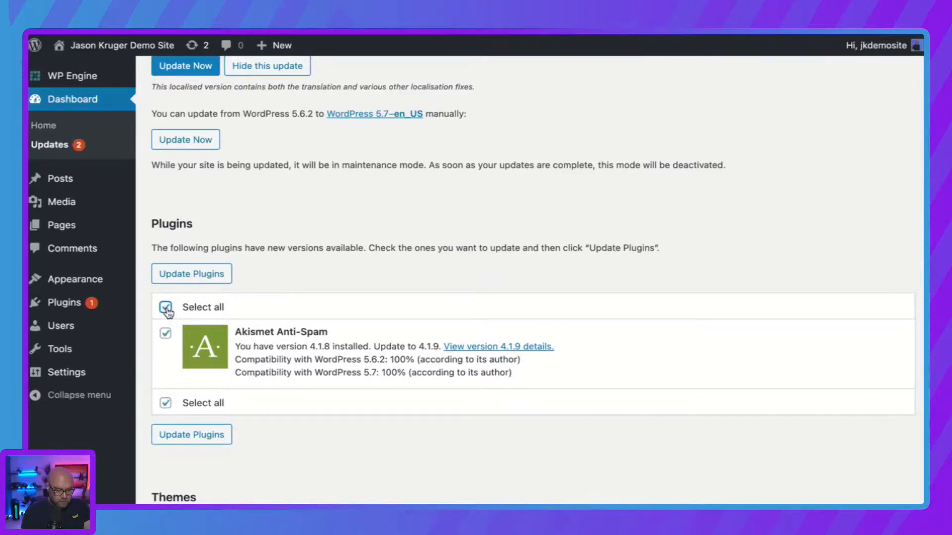
{"action": "left_click", "coordinate": [191, 274]}
{"action": "left_click", "coordinate": [342, 177]}
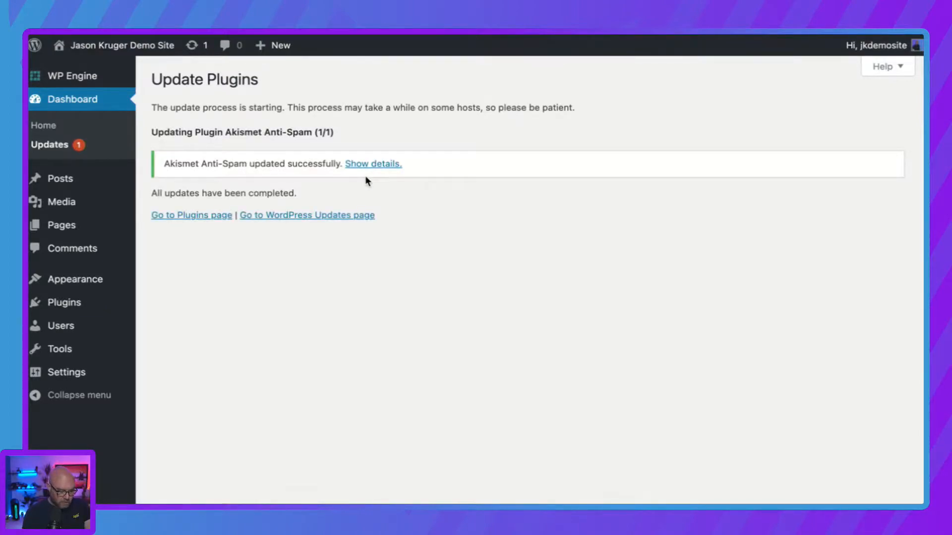
Step: Return to the WordPress Updates page and update WordPress to version 5.7–en_GB, declining the restore point
{"action": "left_click", "coordinate": [315, 218]}
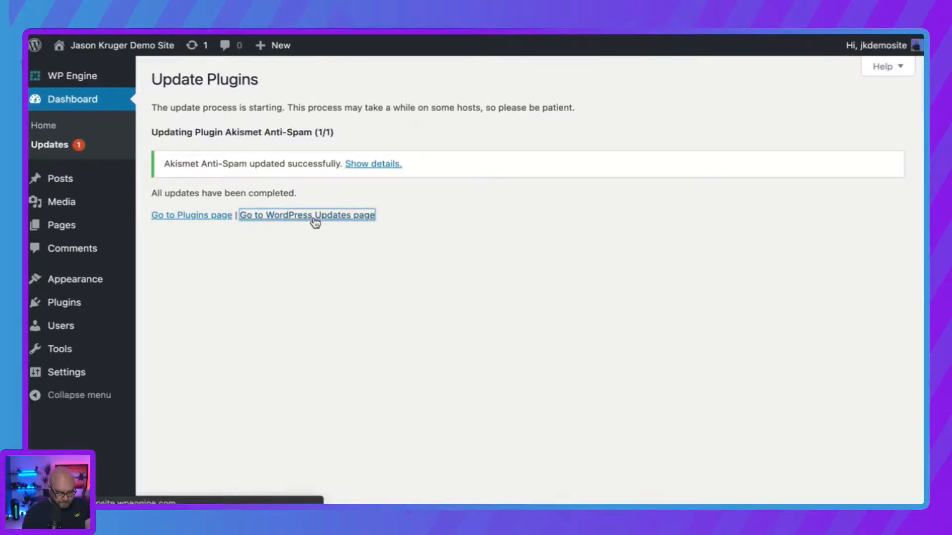
{"action": "left_click", "coordinate": [191, 363]}
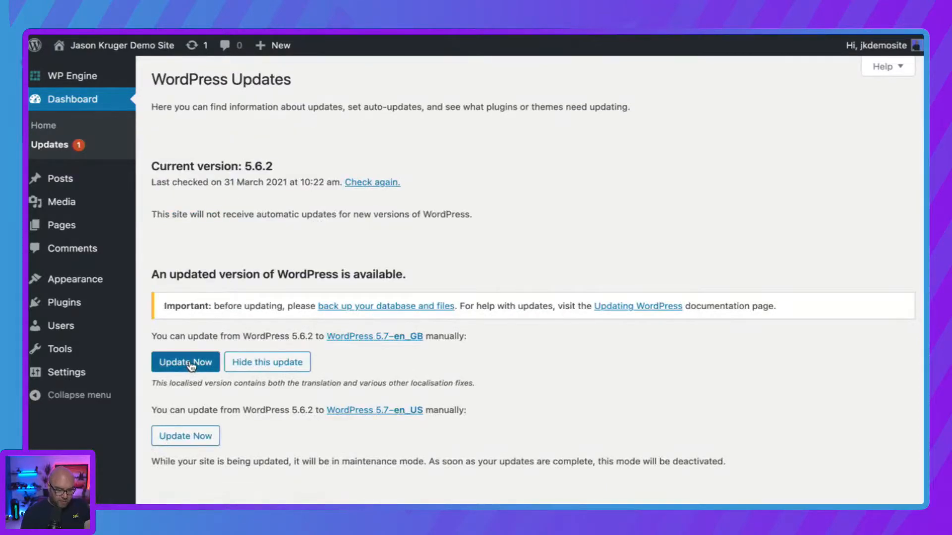
{"action": "left_click", "coordinate": [322, 179]}
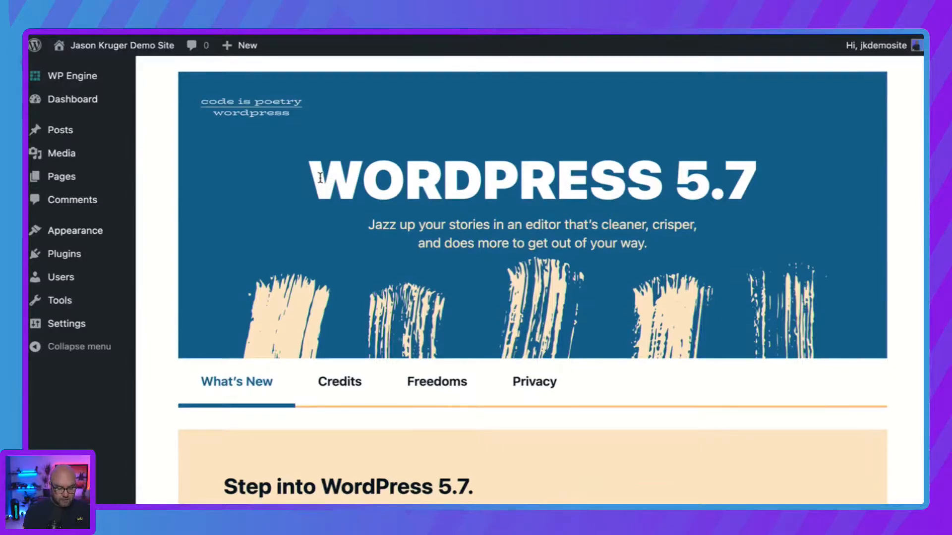
Step: Look through the What's New page for WordPress 5.7 down to its end
{"action": "scroll", "coordinate": [320, 177], "scroll_direction": "down", "scroll_amount": 15}
{"action": "scroll", "coordinate": [320, 177], "scroll_direction": "down", "scroll_amount": 15}
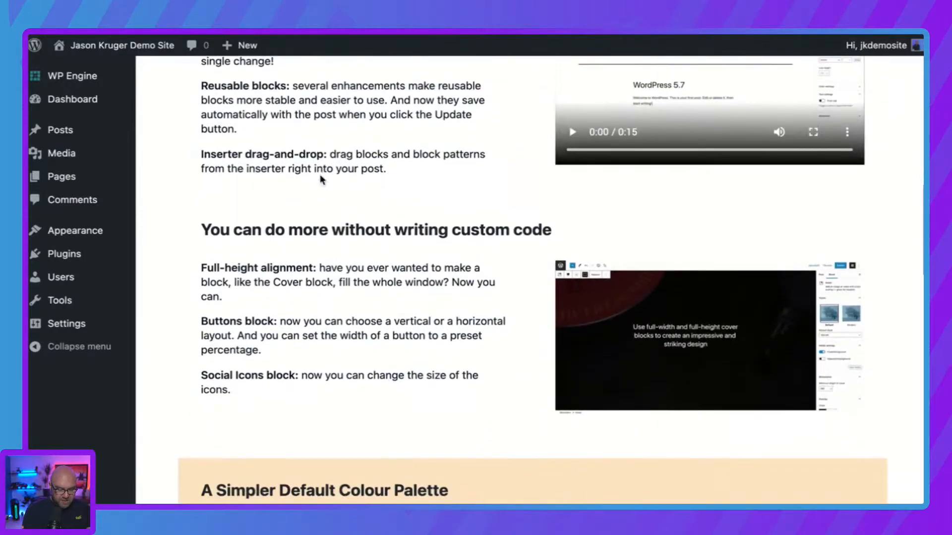
{"action": "scroll", "coordinate": [321, 170], "scroll_direction": "down", "scroll_amount": 10}
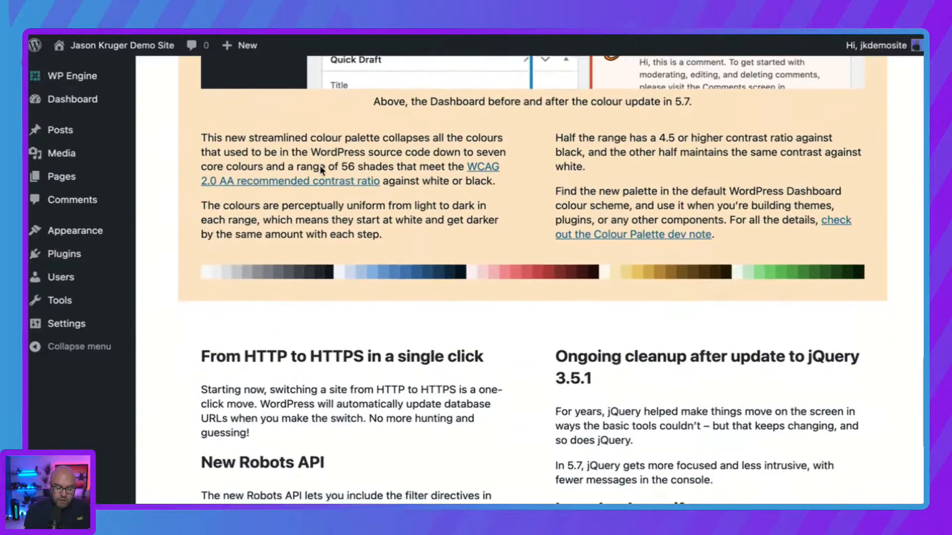
{"action": "scroll", "coordinate": [321, 170], "scroll_direction": "down", "scroll_amount": 2}
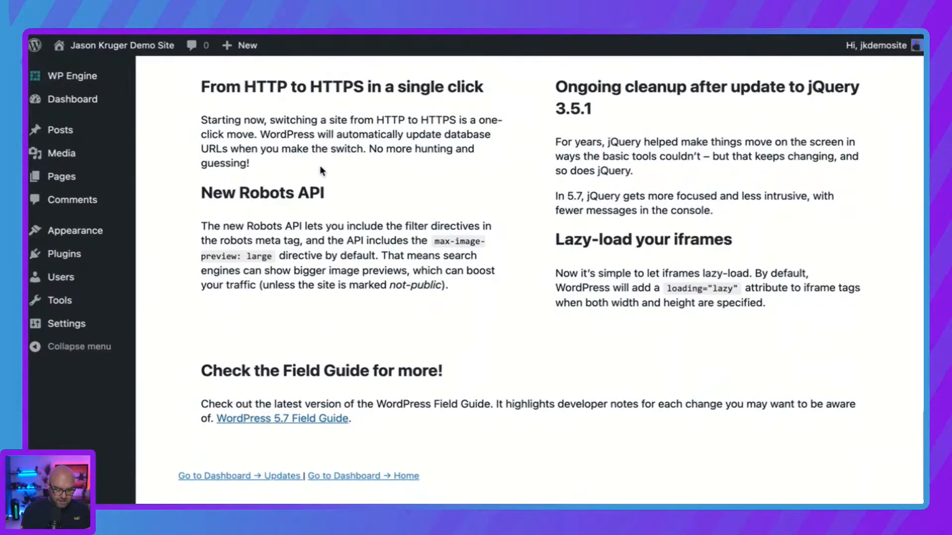
{"action": "scroll", "coordinate": [325, 163], "scroll_direction": "down", "scroll_amount": 2}
{"action": "scroll", "coordinate": [327, 167], "scroll_direction": "up", "scroll_amount": 20}
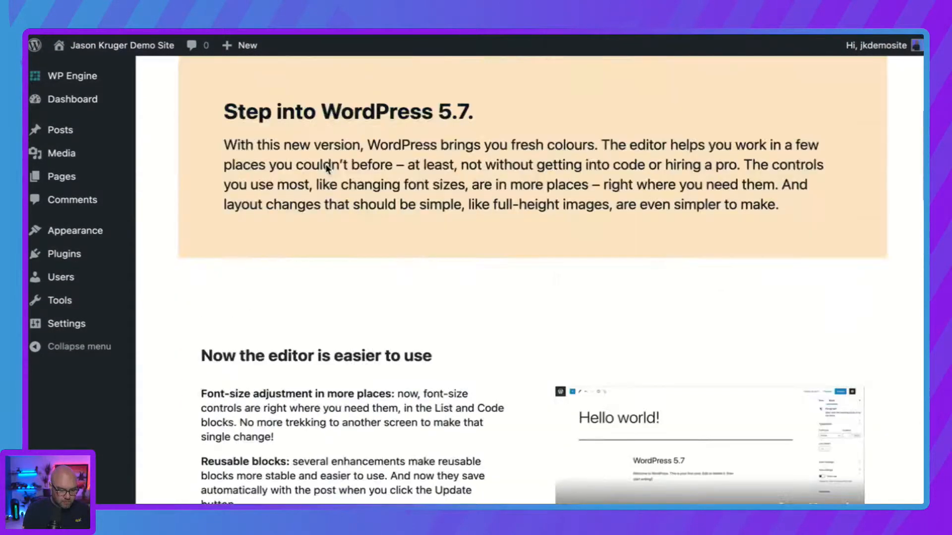
{"action": "scroll", "coordinate": [326, 169], "scroll_direction": "up", "scroll_amount": 8}
{"action": "mouse_move", "coordinate": [34, 45]}
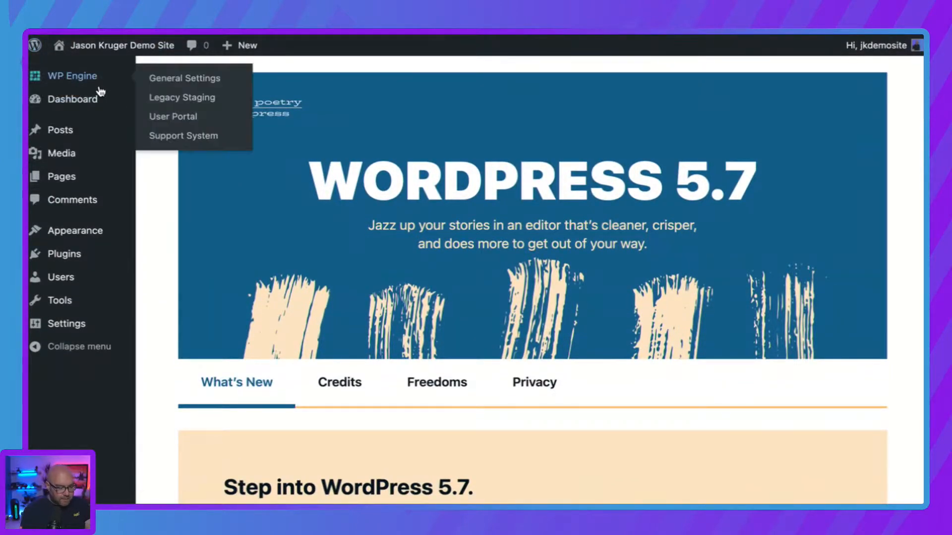
{"action": "mouse_move", "coordinate": [73, 135]}
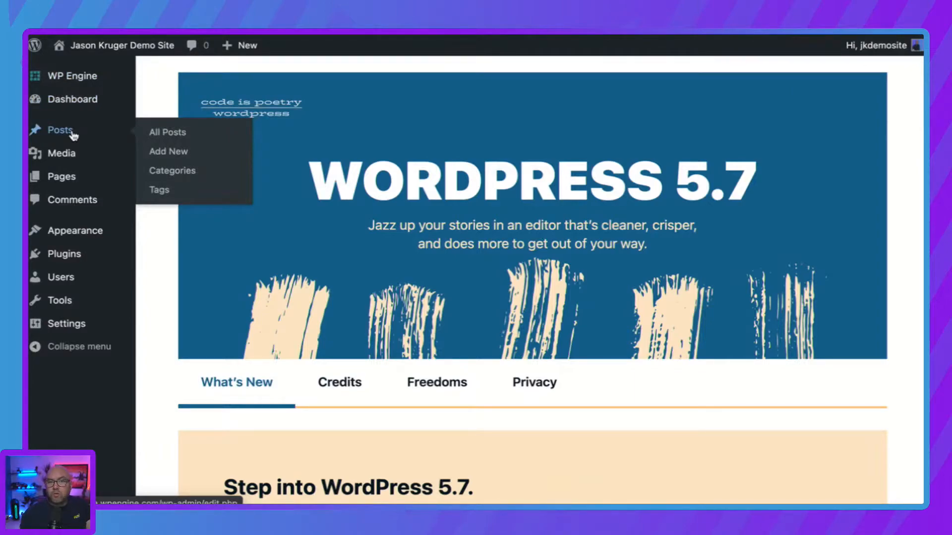
Step: View the public front page of the site, from the site title and first post down to the footer widgets
{"action": "left_click", "coordinate": [99, 31]}
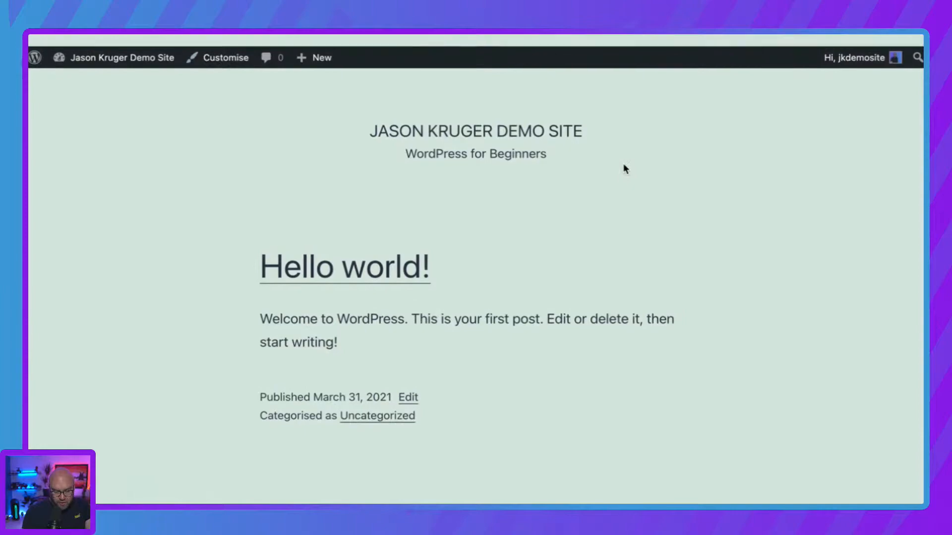
{"action": "scroll", "coordinate": [623, 166], "scroll_direction": "down", "scroll_amount": 7}
{"action": "scroll", "coordinate": [623, 168], "scroll_direction": "down", "scroll_amount": 2}
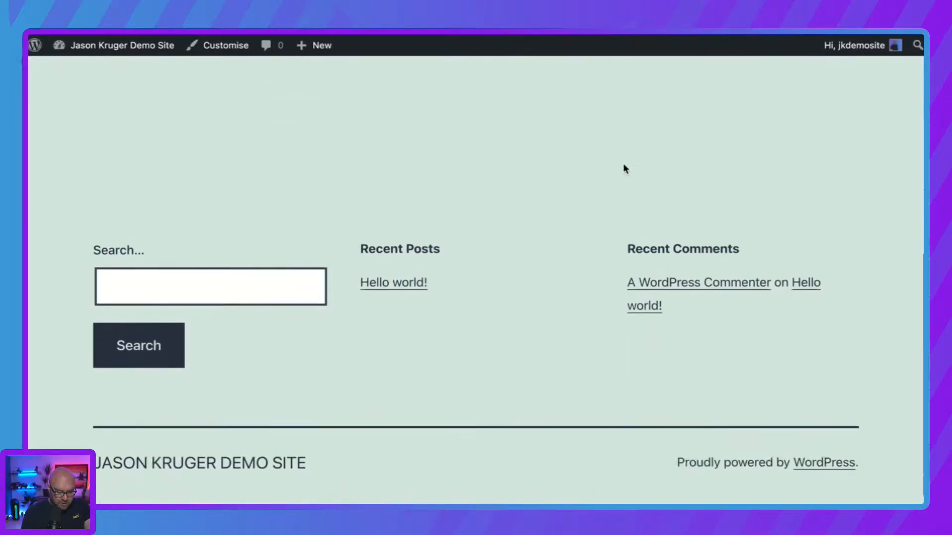
{"action": "left_click", "coordinate": [406, 290]}
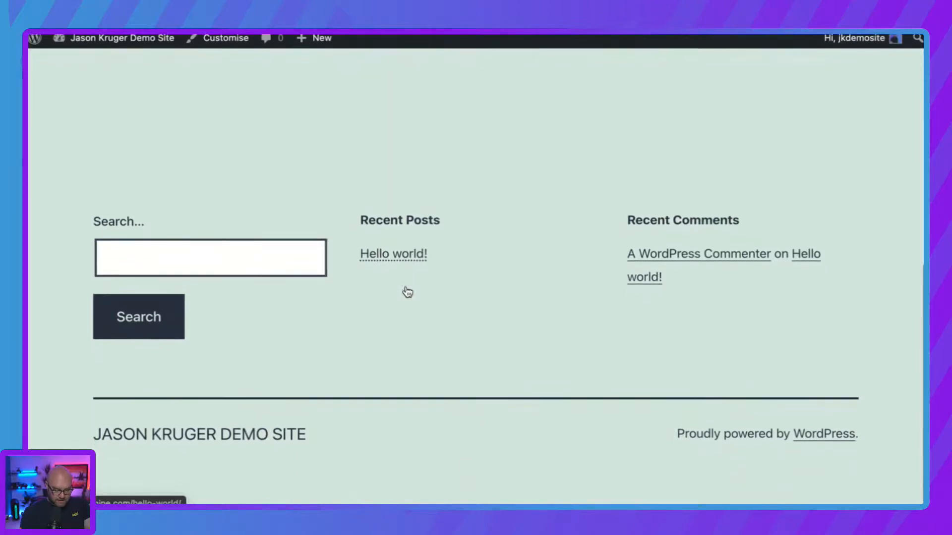
{"action": "scroll", "coordinate": [406, 287], "scroll_direction": "up", "scroll_amount": 5}
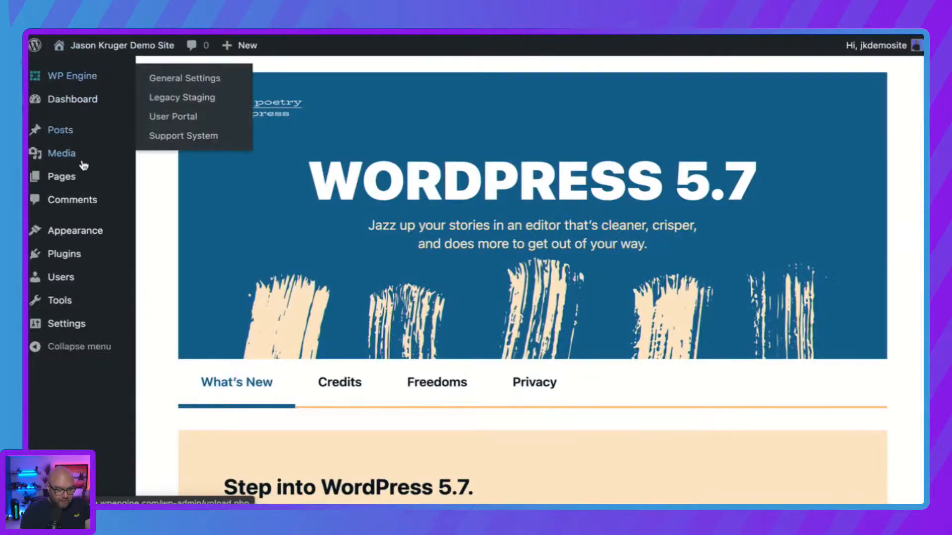
Step: Open the "Hello world!" post for editing, go through the block editor welcome guide to its last page and close it
{"action": "mouse_move", "coordinate": [62, 138]}
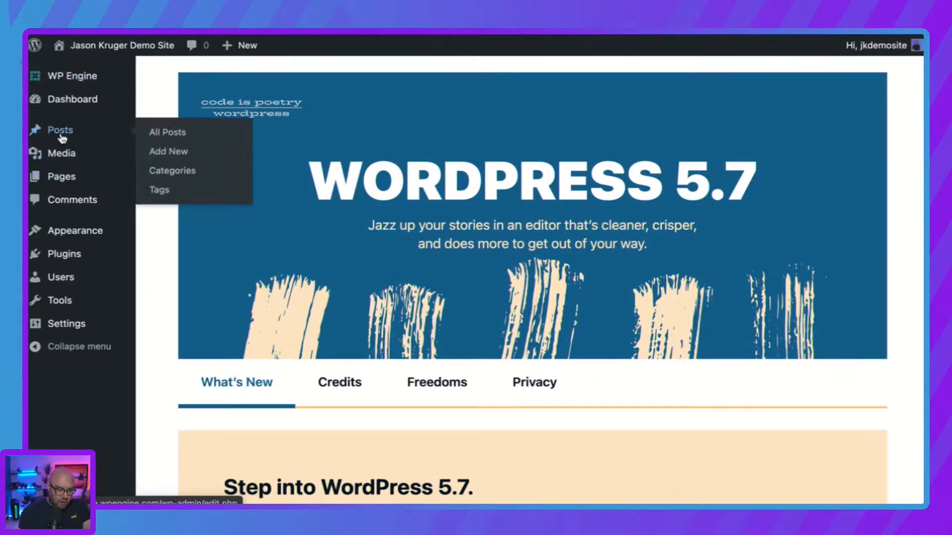
{"action": "left_click", "coordinate": [183, 141]}
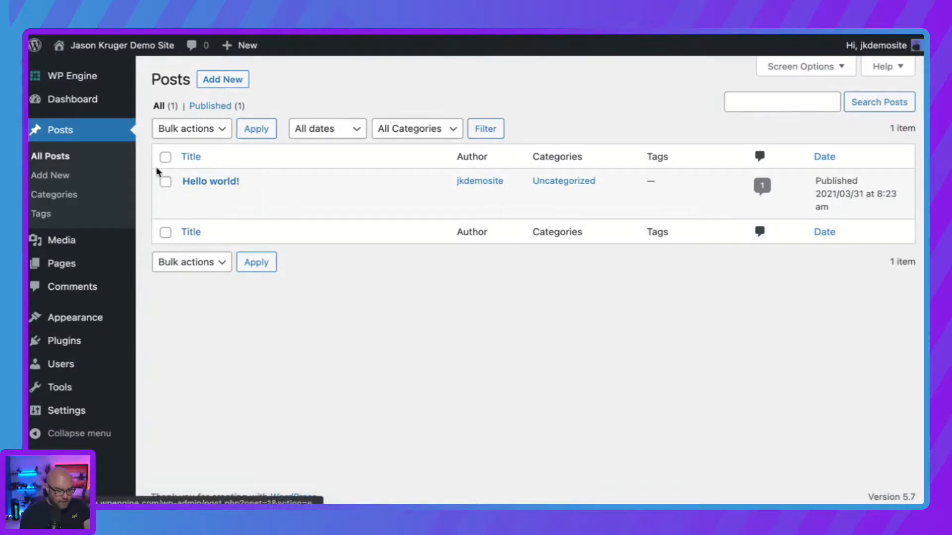
{"action": "left_click", "coordinate": [189, 198]}
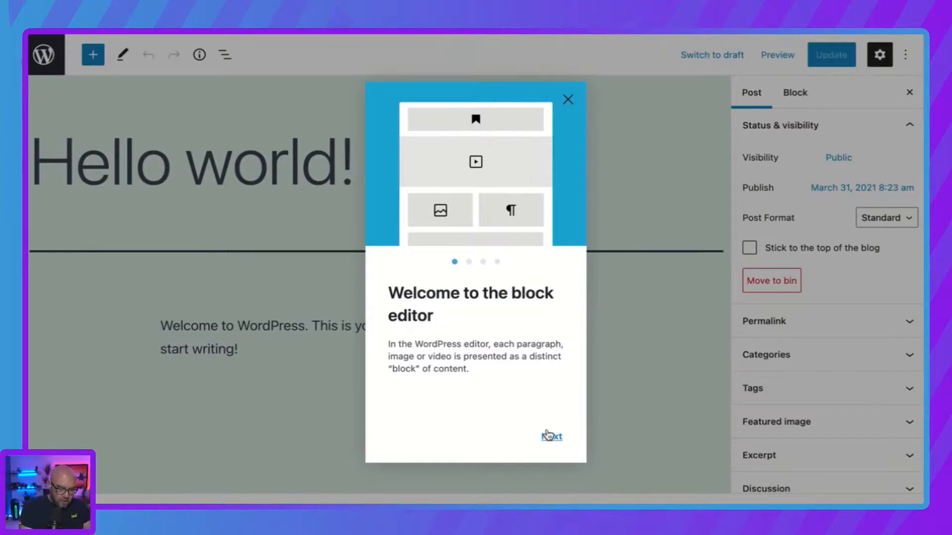
{"action": "left_click", "coordinate": [548, 436]}
{"action": "left_click", "coordinate": [549, 437]}
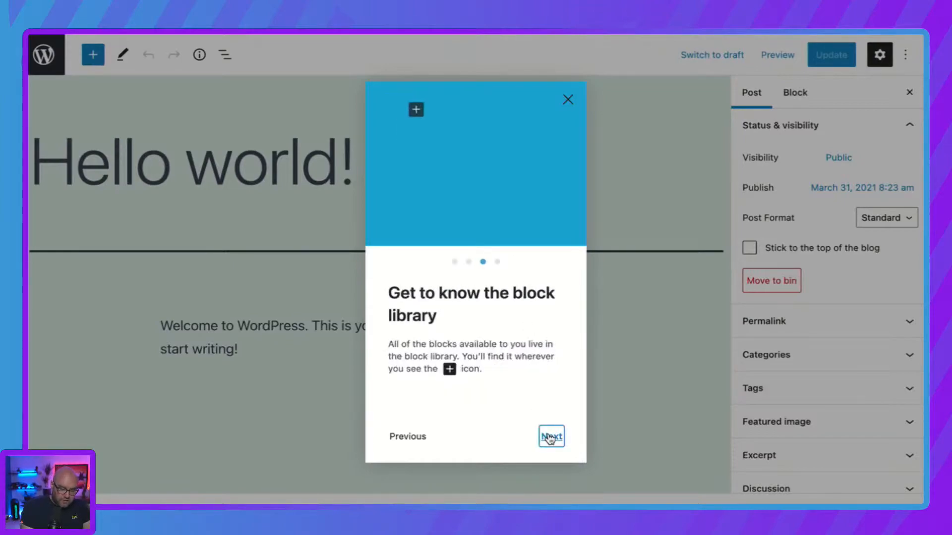
{"action": "left_click", "coordinate": [550, 437]}
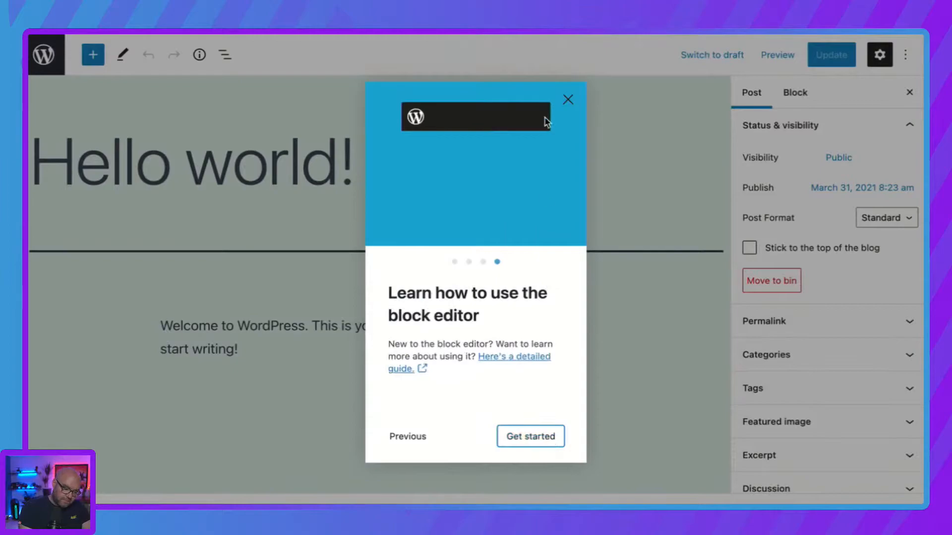
{"action": "left_click", "coordinate": [568, 98]}
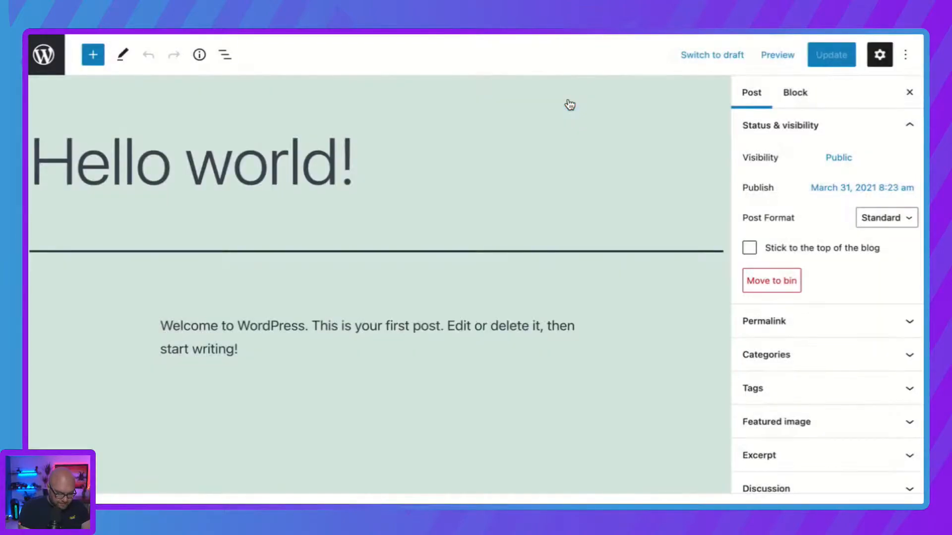
Step: Look over the post's title and body, and expand its Tags, Categories and Permalink settings to examine them
{"action": "left_click", "coordinate": [279, 152]}
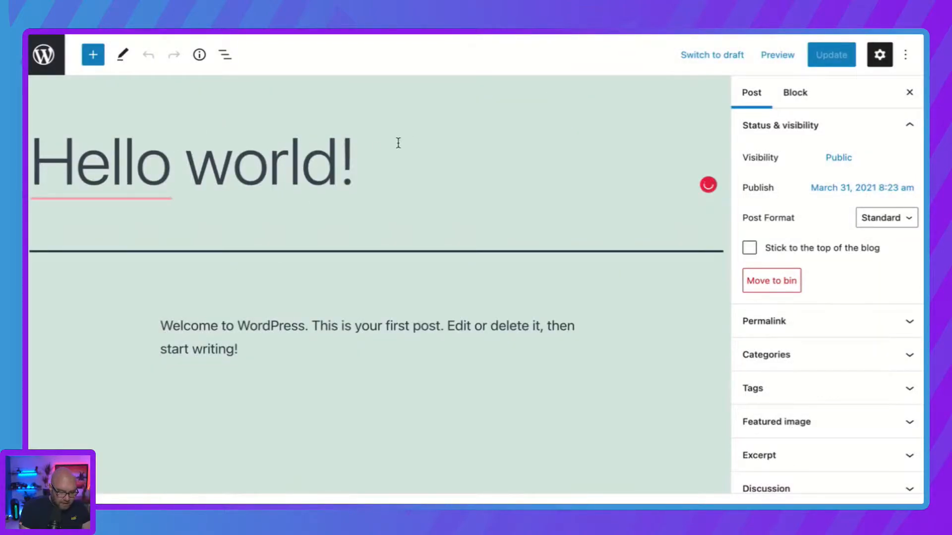
{"action": "scroll", "coordinate": [357, 335], "scroll_direction": "down", "scroll_amount": 2}
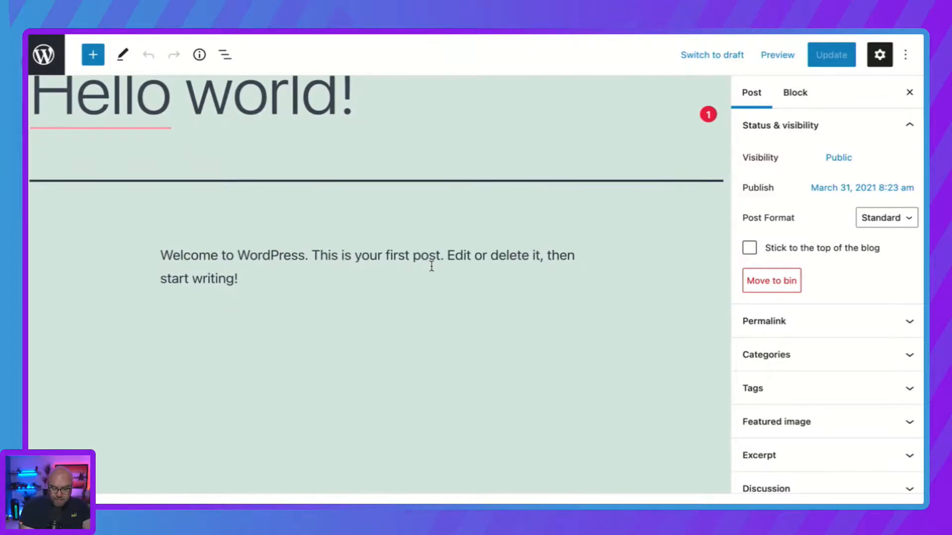
{"action": "scroll", "coordinate": [432, 294], "scroll_direction": "up", "scroll_amount": 3}
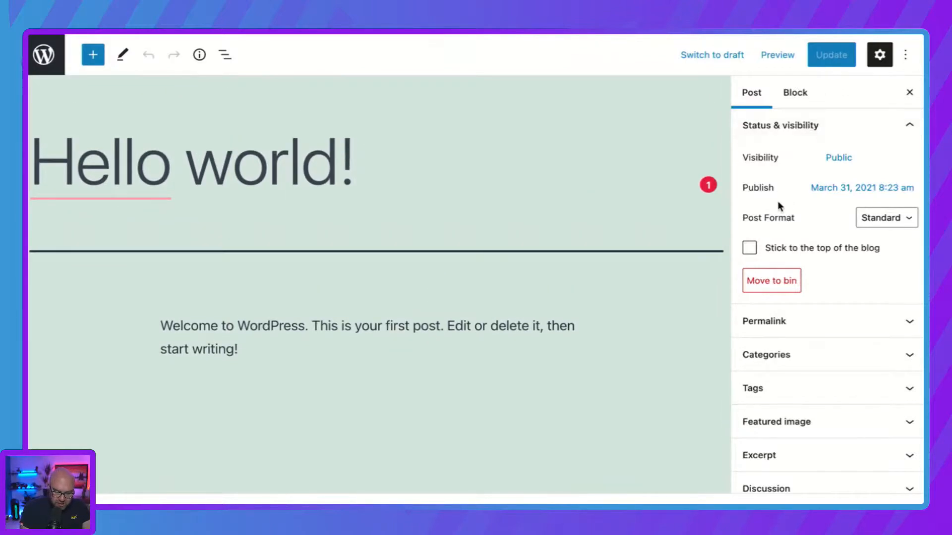
{"action": "scroll", "coordinate": [778, 202], "scroll_direction": "down", "scroll_amount": 1}
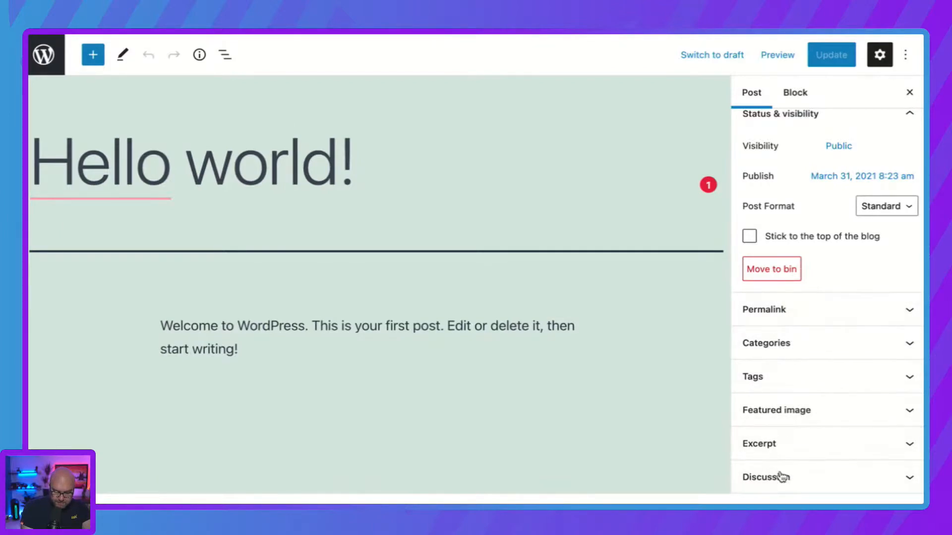
{"action": "left_click", "coordinate": [767, 380]}
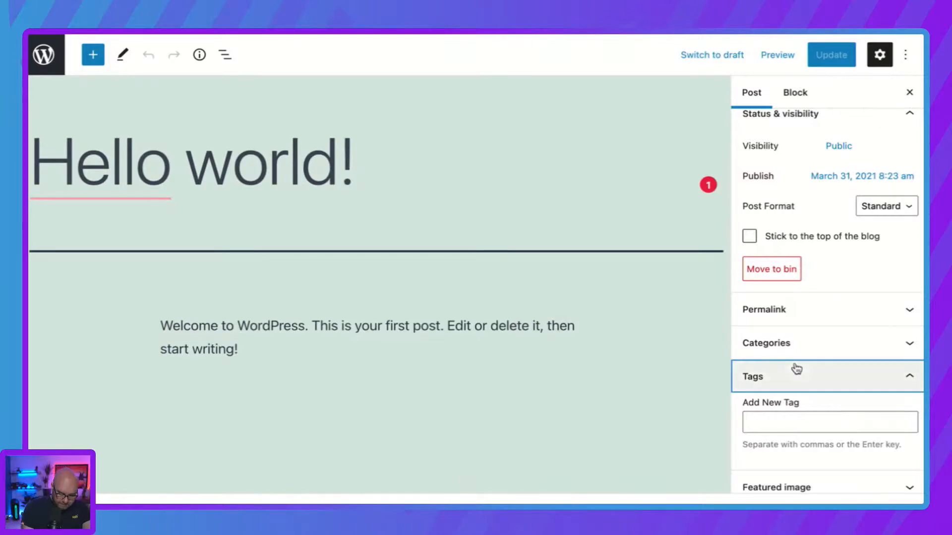
{"action": "left_click", "coordinate": [783, 346]}
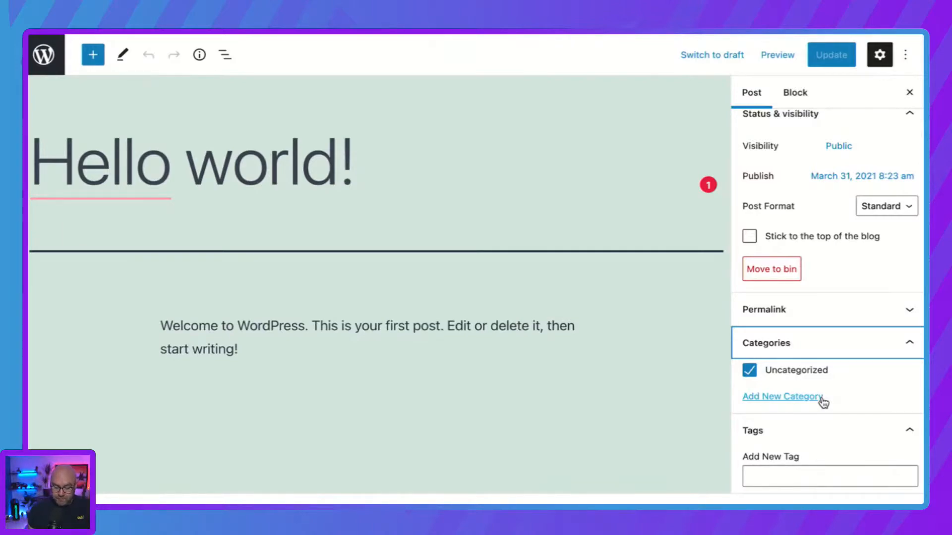
{"action": "left_click", "coordinate": [909, 309]}
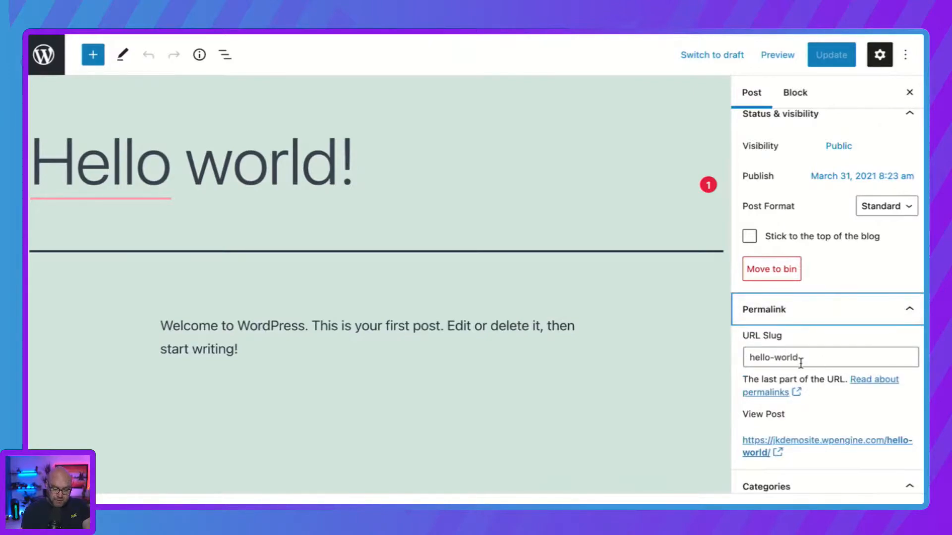
{"action": "scroll", "coordinate": [828, 380], "scroll_direction": "down", "scroll_amount": 3}
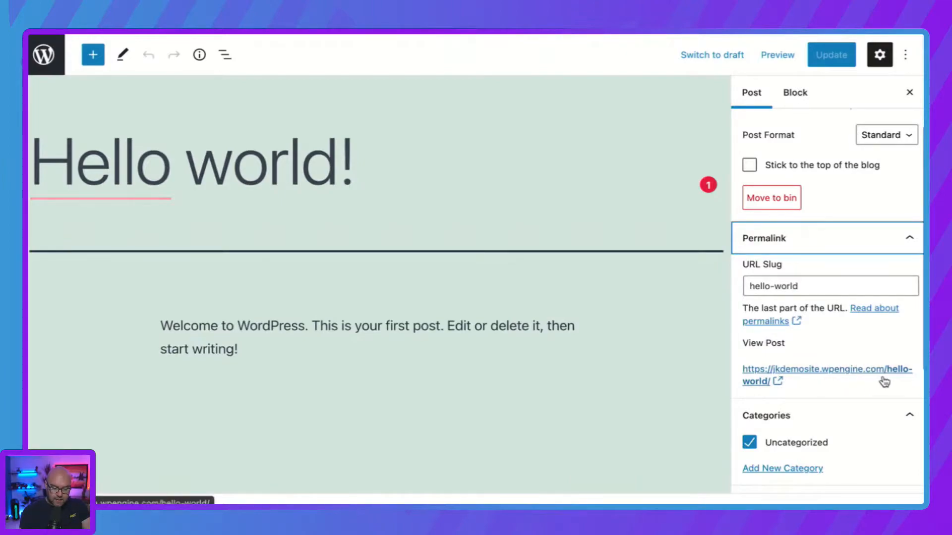
{"action": "scroll", "coordinate": [893, 381], "scroll_direction": "down", "scroll_amount": 5}
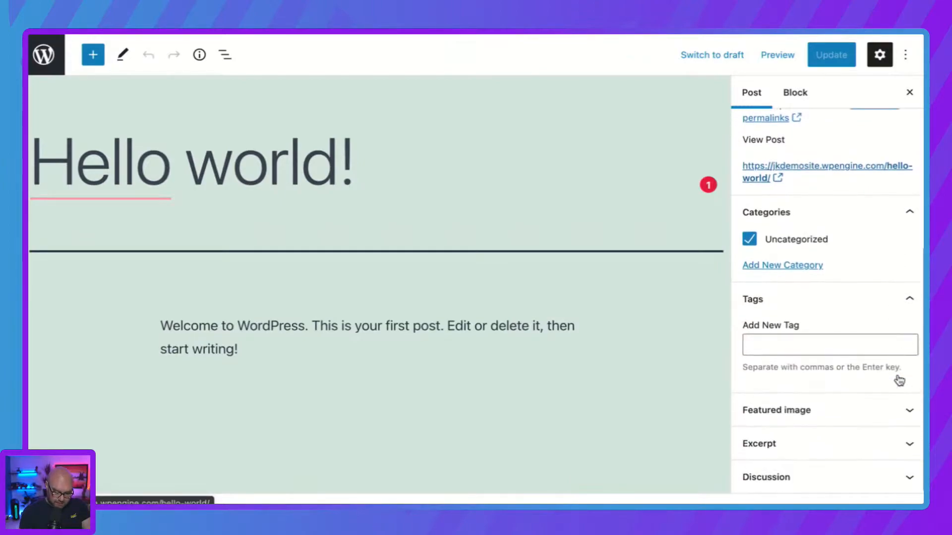
Step: Expand the post's Featured image, Excerpt and Discussion settings and review the available options
{"action": "left_click", "coordinate": [779, 417]}
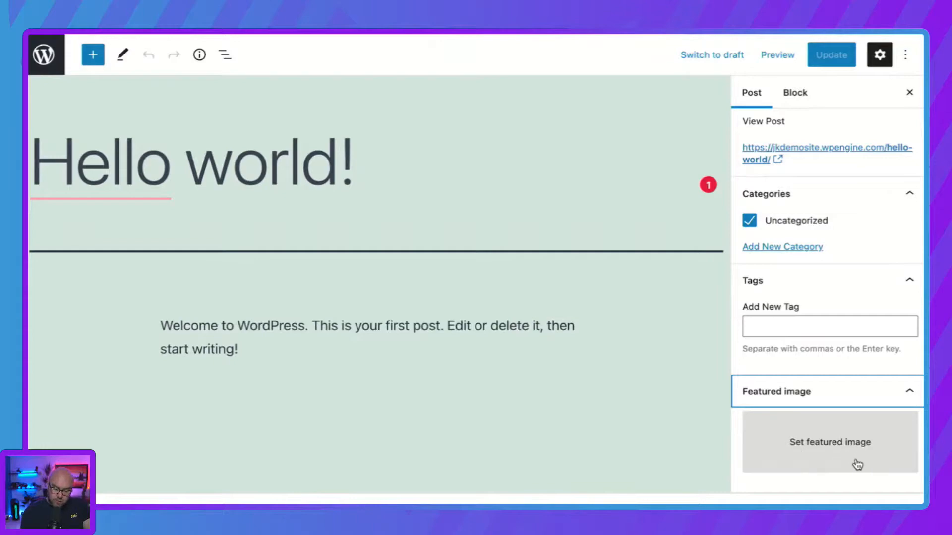
{"action": "scroll", "coordinate": [856, 463], "scroll_direction": "down", "scroll_amount": 2}
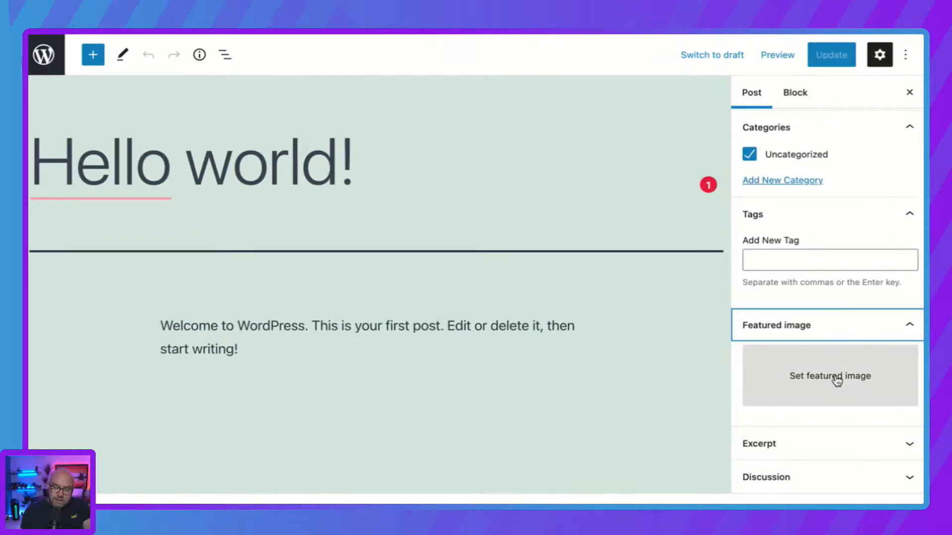
{"action": "left_click", "coordinate": [791, 449]}
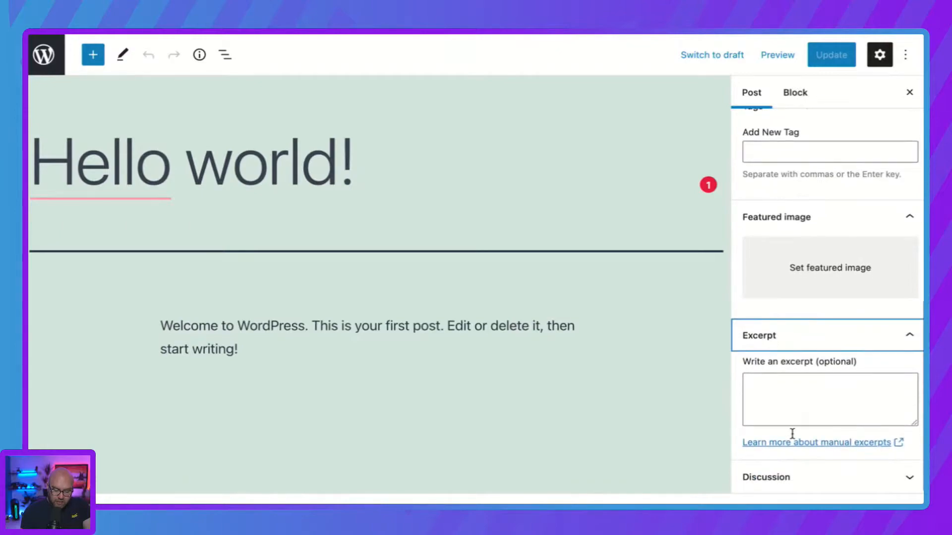
{"action": "left_click", "coordinate": [776, 480]}
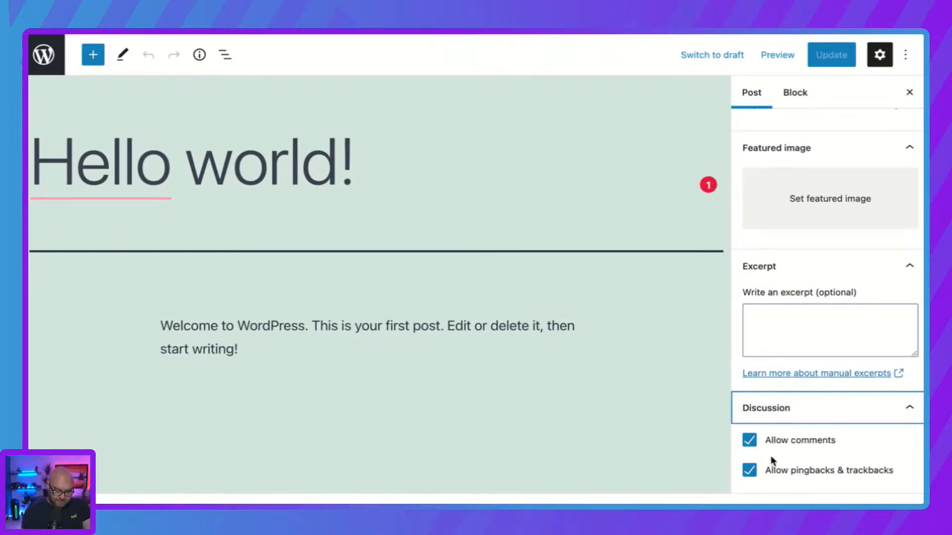
{"action": "scroll", "coordinate": [771, 456], "scroll_direction": "up", "scroll_amount": 5}
{"action": "scroll", "coordinate": [789, 396], "scroll_direction": "up", "scroll_amount": 7}
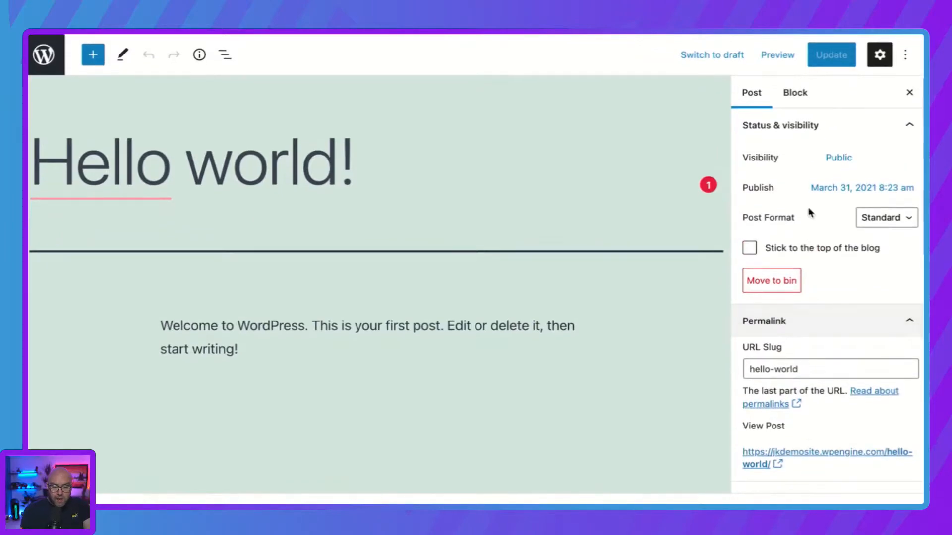
Step: Leave the post editor for the posts list and open the file upload area of the Media Library
{"action": "left_click", "coordinate": [831, 55]}
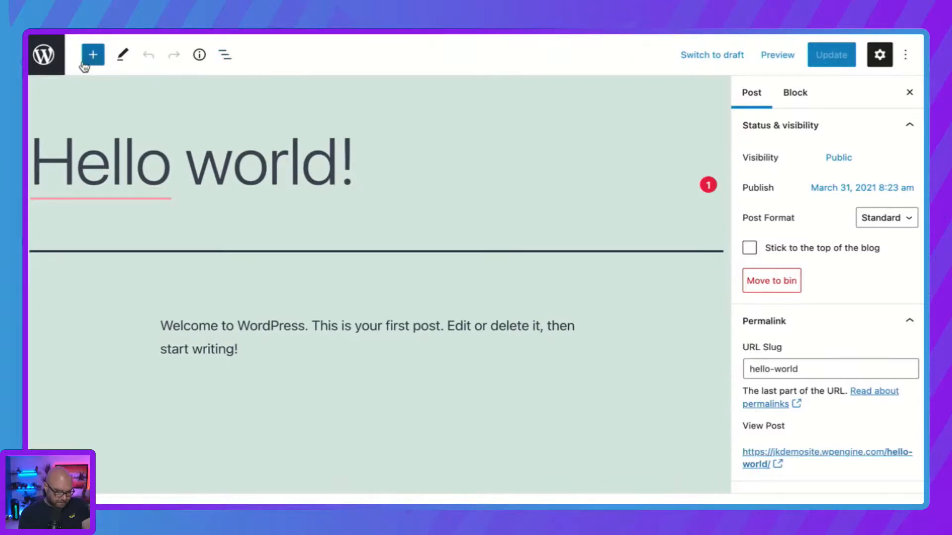
{"action": "left_click", "coordinate": [44, 54]}
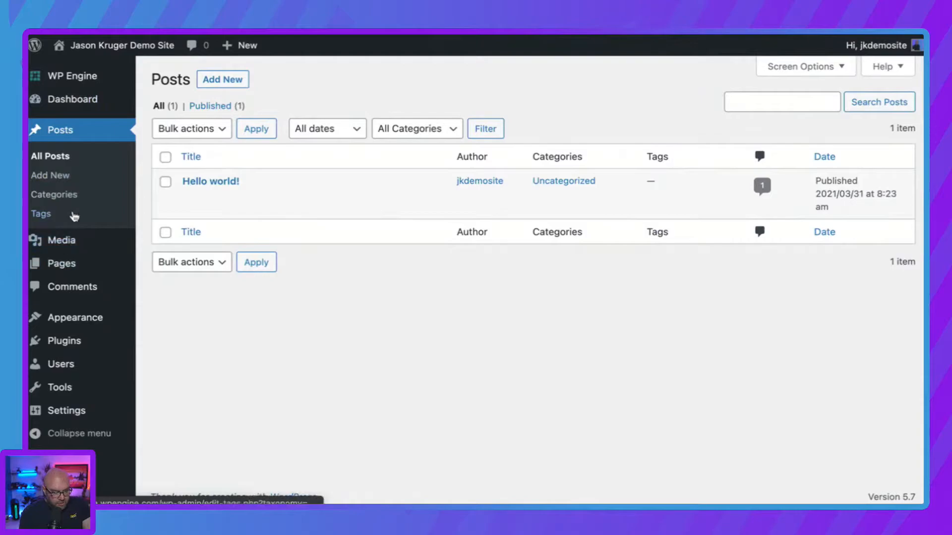
{"action": "left_click", "coordinate": [67, 248]}
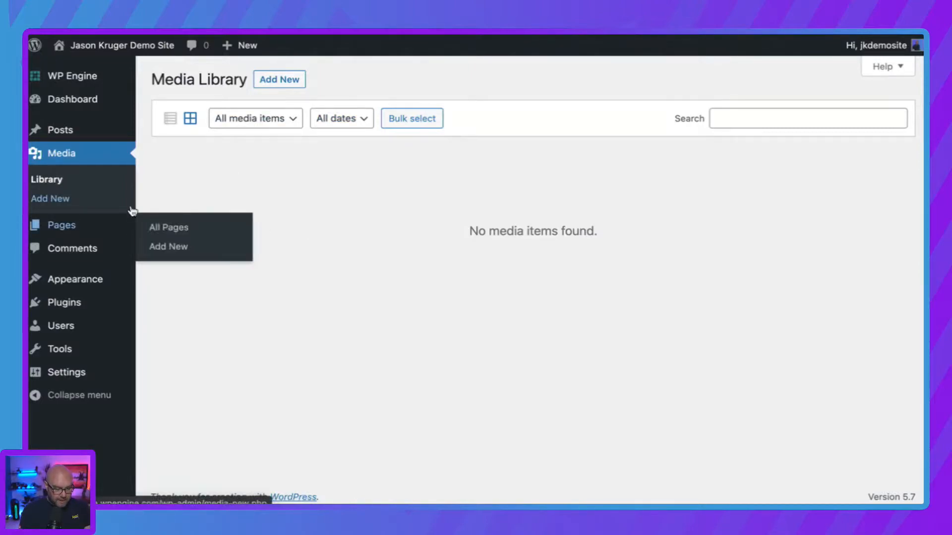
{"action": "left_click", "coordinate": [273, 85]}
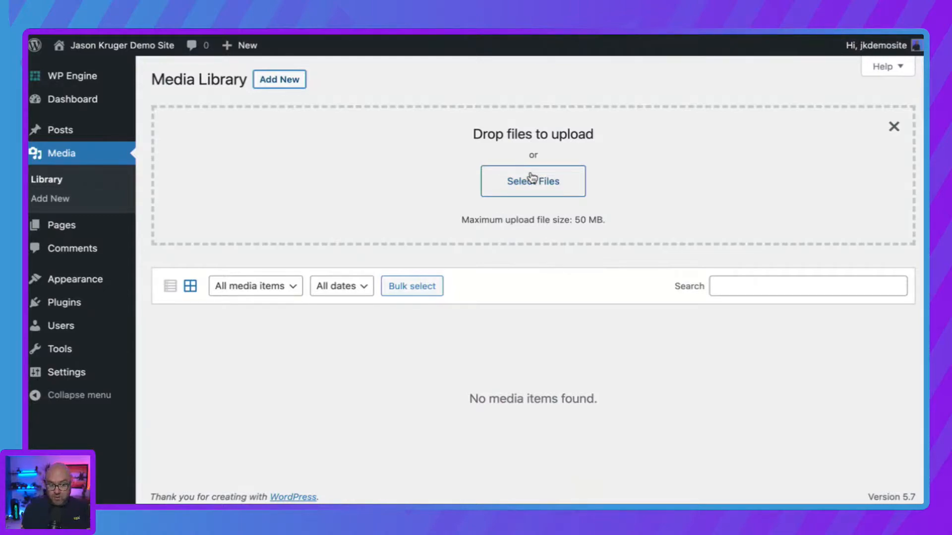
Step: Open the list of all pages and start a new blank page
{"action": "mouse_move", "coordinate": [67, 230]}
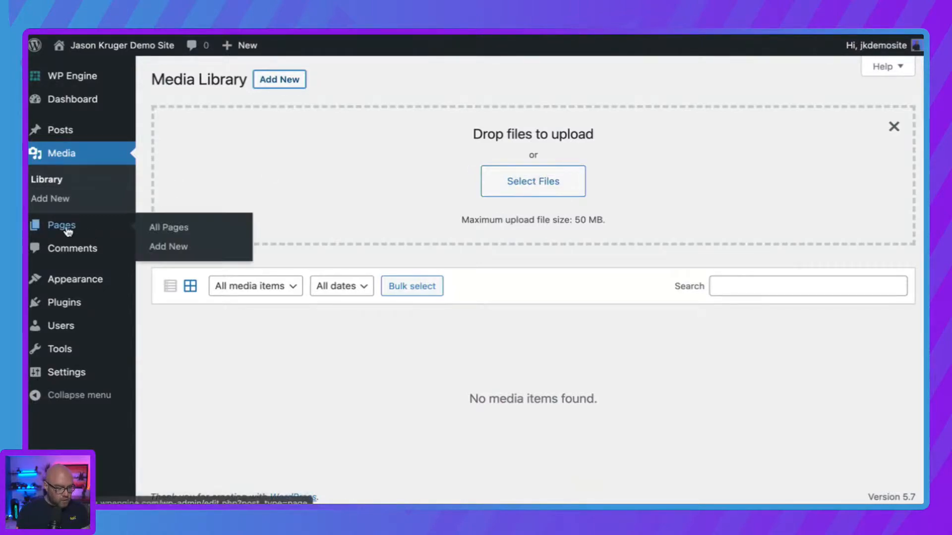
{"action": "left_click", "coordinate": [170, 231]}
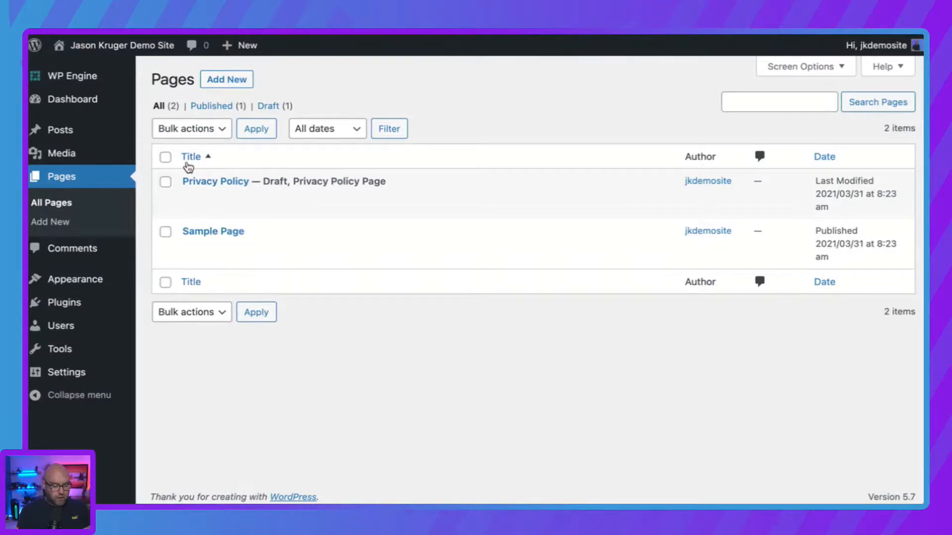
{"action": "mouse_move", "coordinate": [228, 178]}
{"action": "mouse_move", "coordinate": [236, 224]}
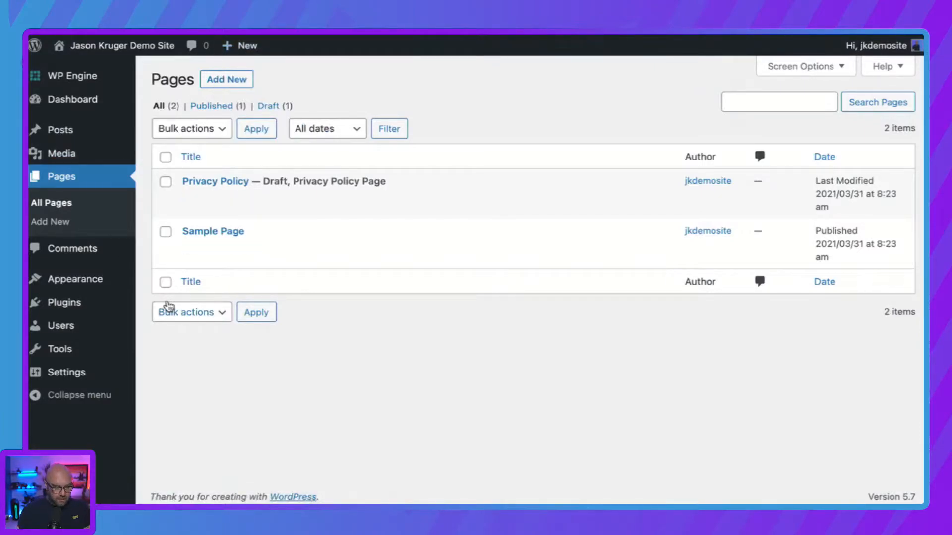
{"action": "left_click", "coordinate": [216, 79]}
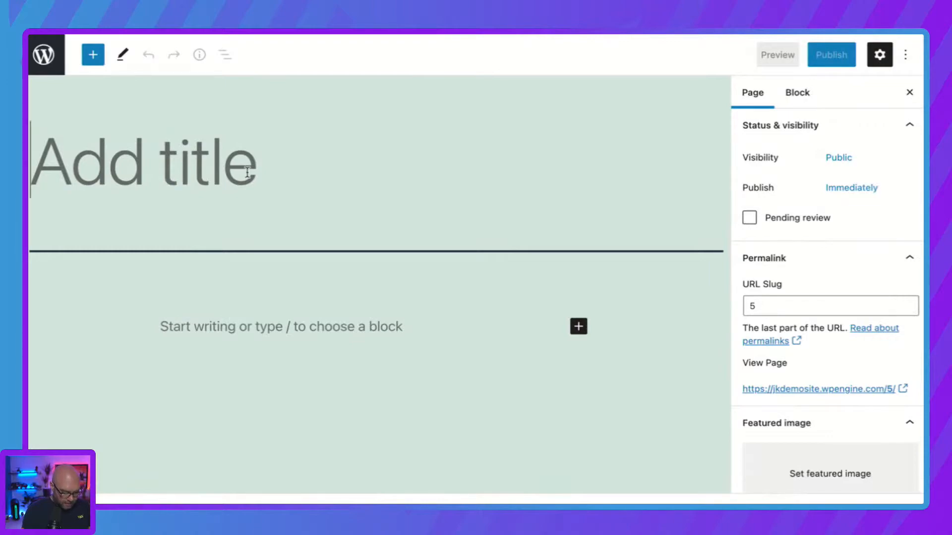
Step: Title the new page "Home", publish it, and return to the list of pages
{"action": "type", "text": "Home"}
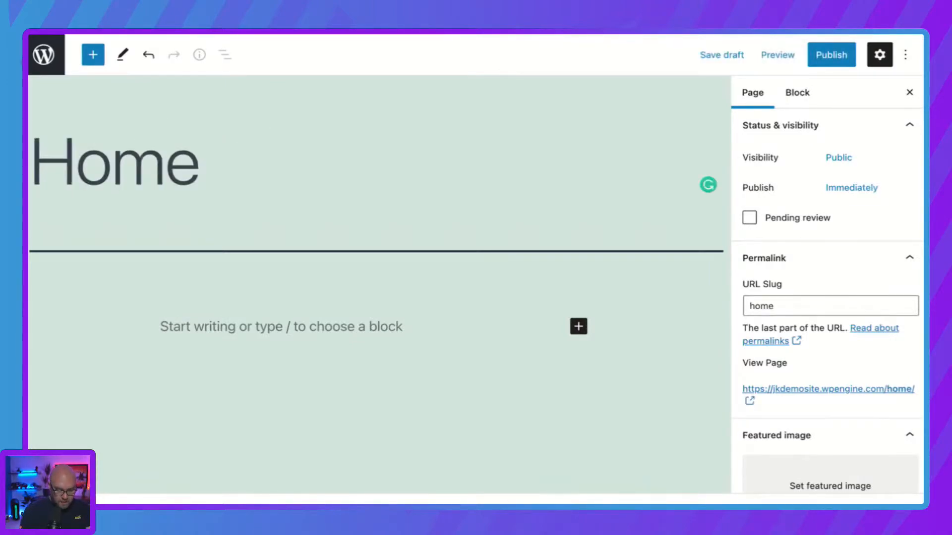
{"action": "left_click", "coordinate": [823, 57]}
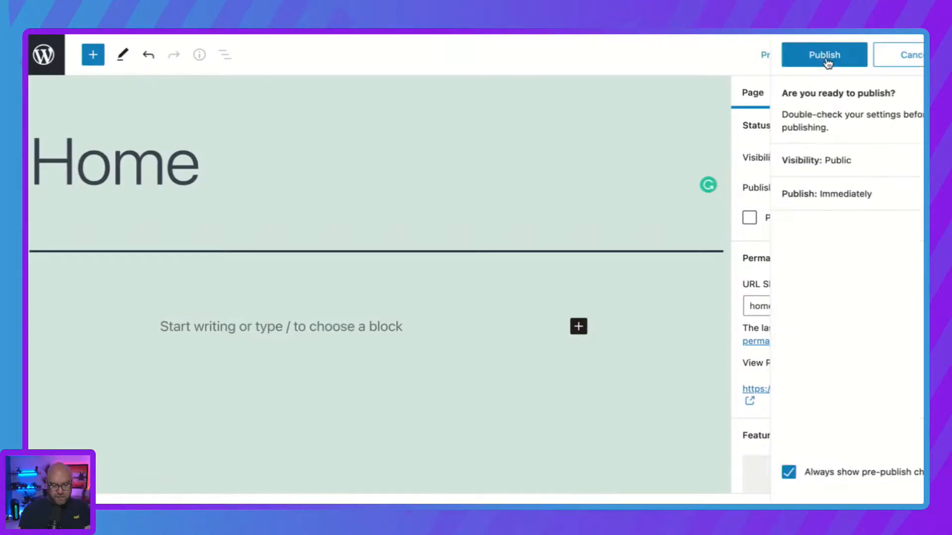
{"action": "left_click", "coordinate": [787, 57]}
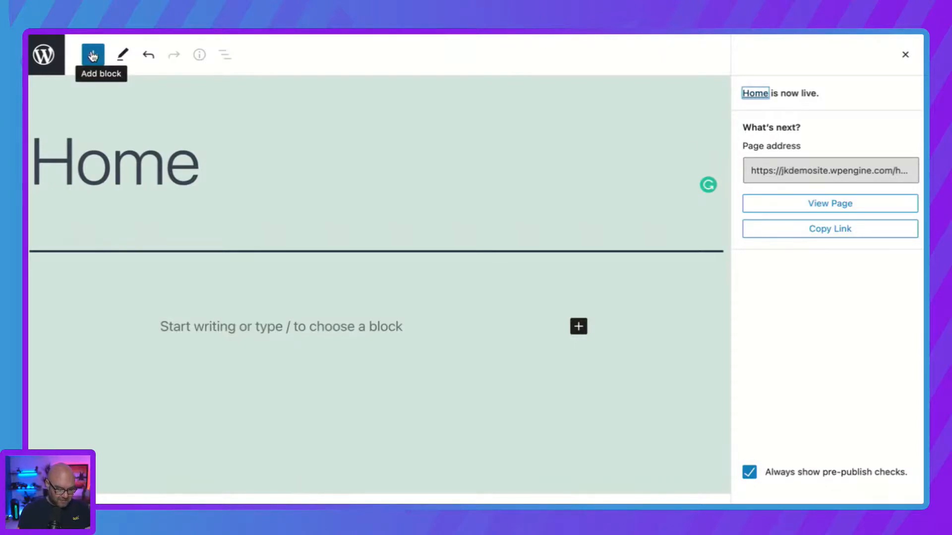
{"action": "left_click", "coordinate": [45, 59]}
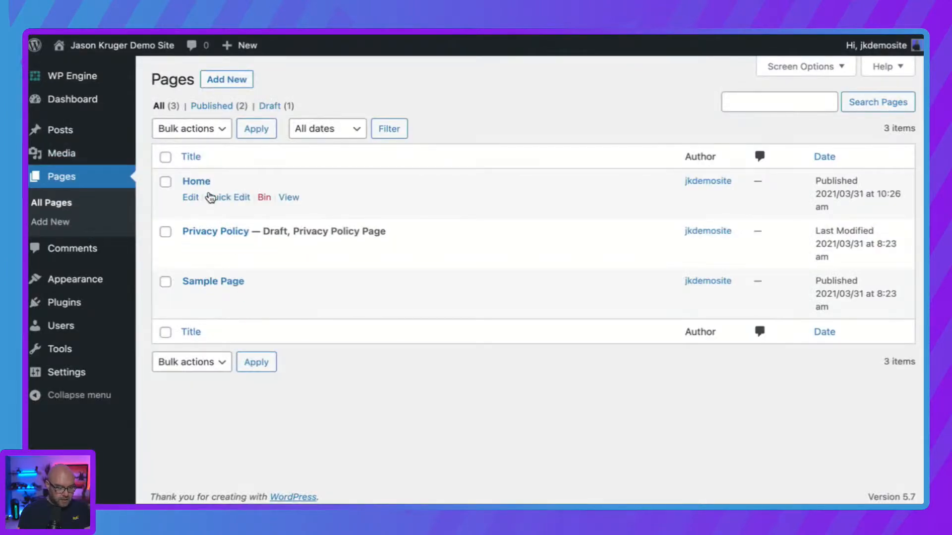
Step: Create another page titled "Blog", publish it, and return to the list of pages
{"action": "left_click", "coordinate": [227, 80]}
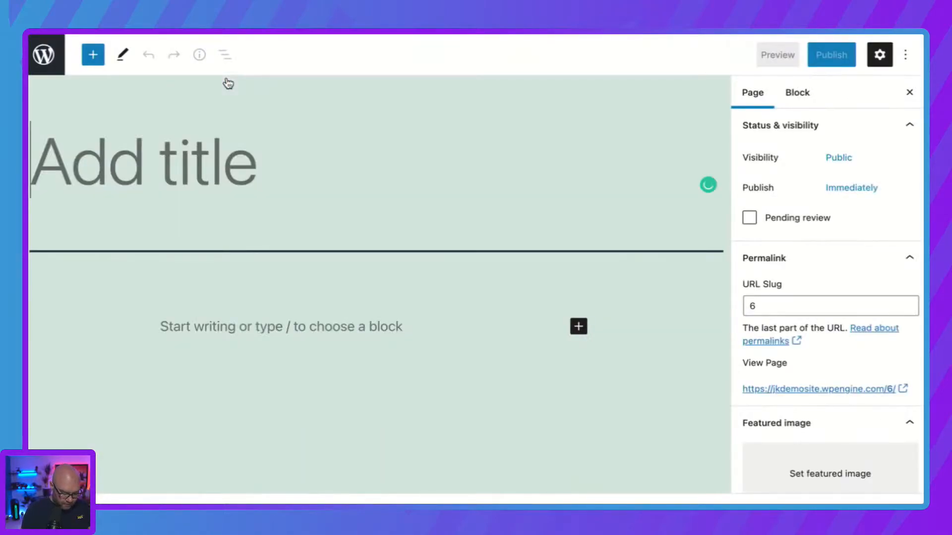
{"action": "type", "text": "Blog"}
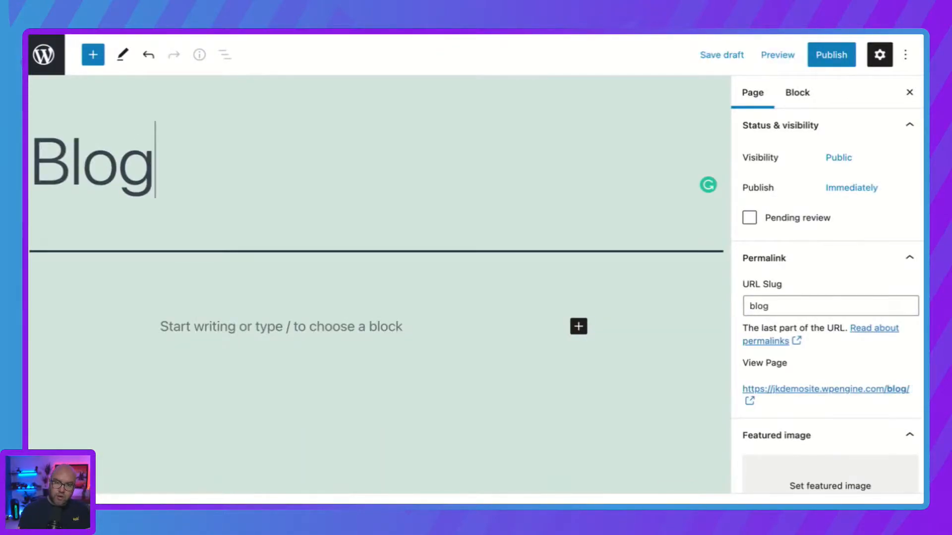
{"action": "left_click", "coordinate": [828, 58]}
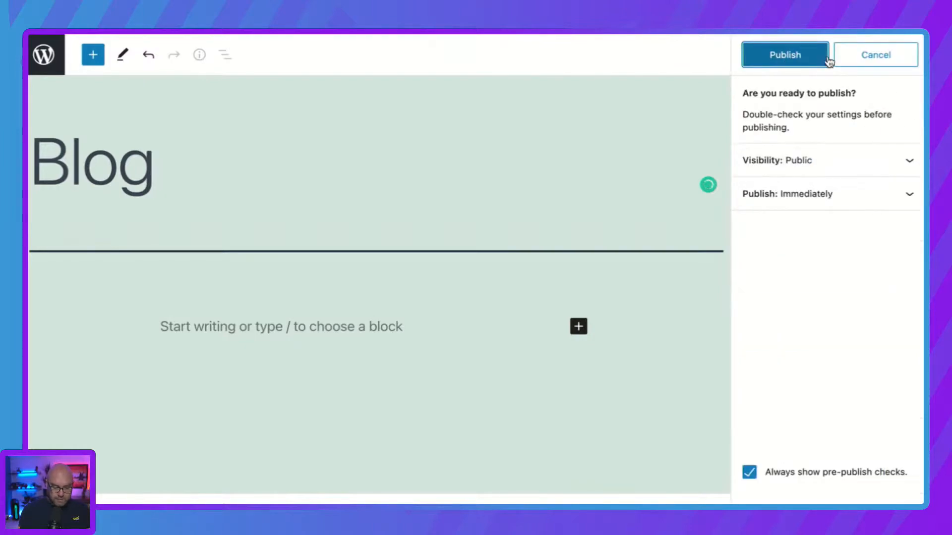
{"action": "left_click", "coordinate": [798, 56]}
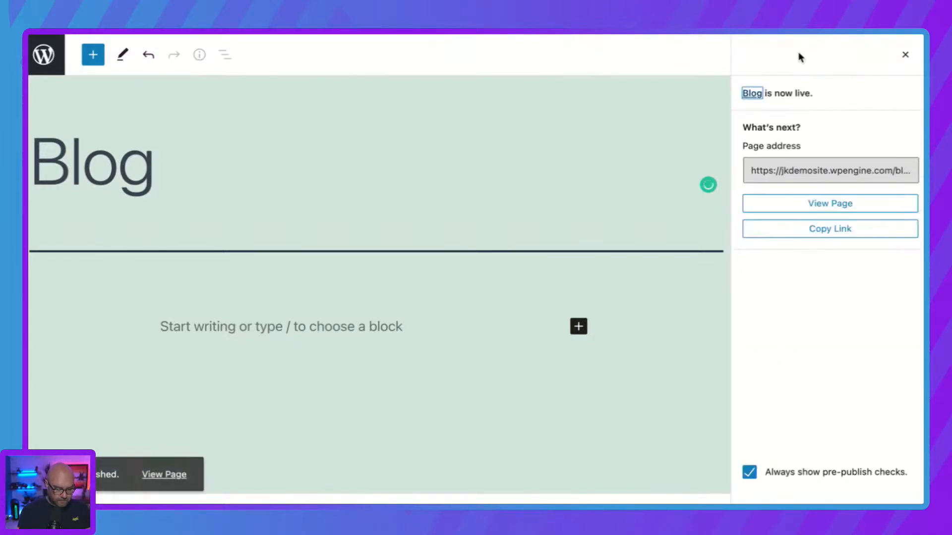
{"action": "left_click", "coordinate": [45, 58]}
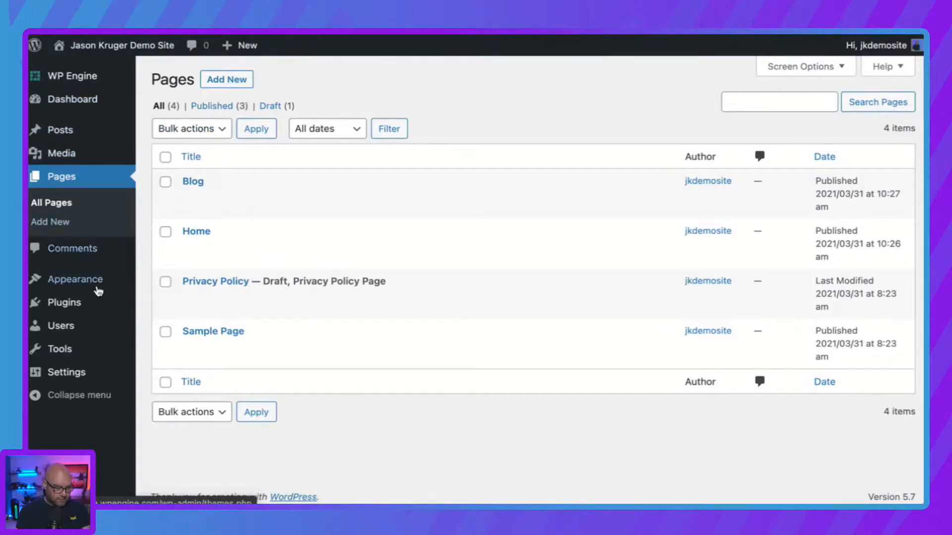
Step: Open the site's Reading settings and look over the posts shown on the live homepage
{"action": "mouse_move", "coordinate": [66, 377]}
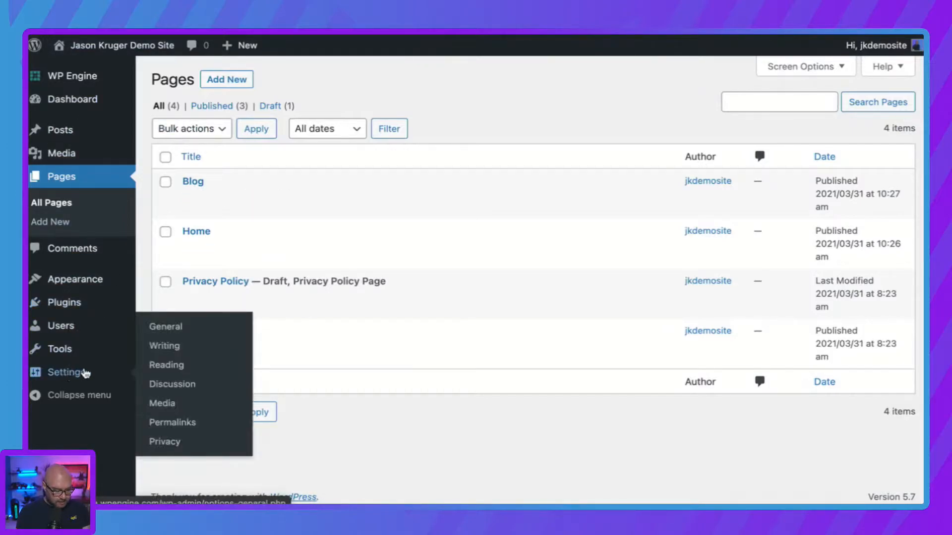
{"action": "left_click", "coordinate": [180, 369]}
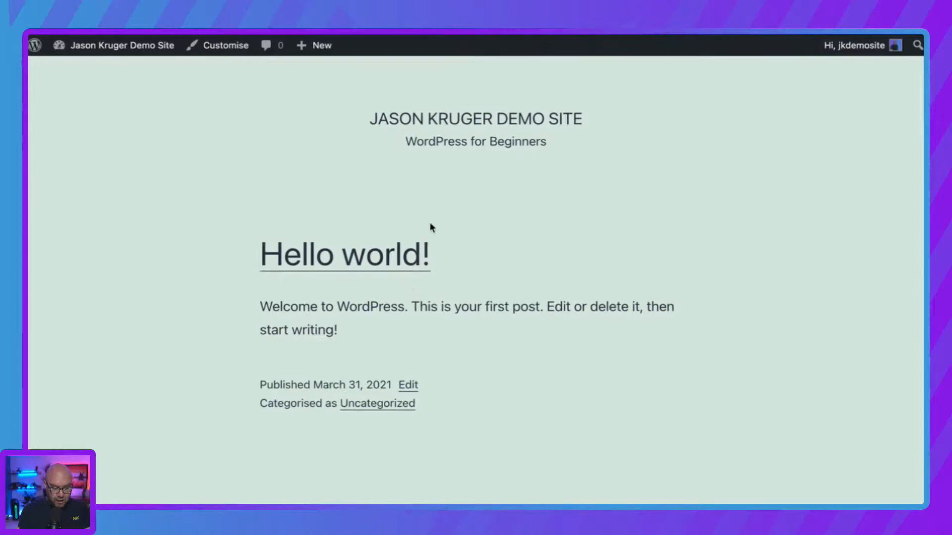
{"action": "scroll", "coordinate": [452, 279], "scroll_direction": "down", "scroll_amount": 3}
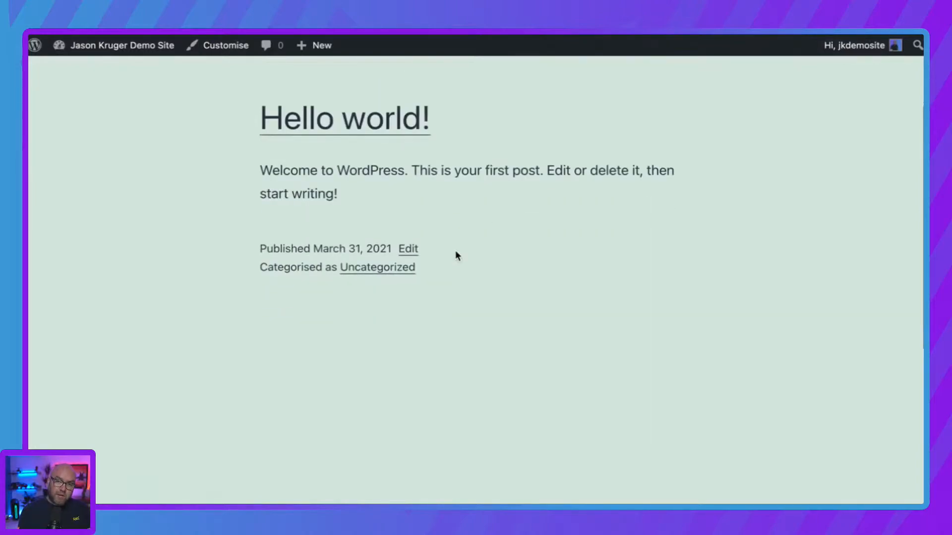
{"action": "scroll", "coordinate": [476, 311], "scroll_direction": "up", "scroll_amount": 3}
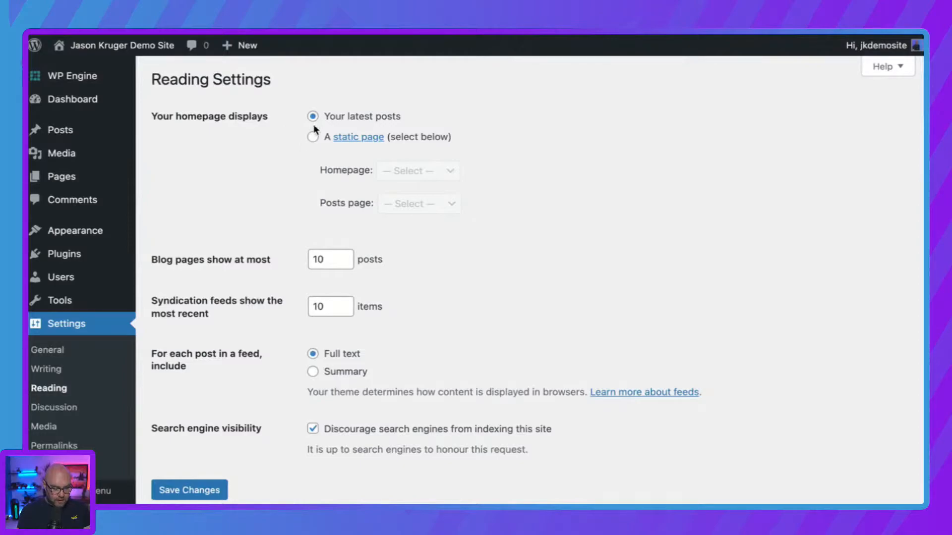
Step: Make the homepage display a static page, with Home as the homepage and Blog as the posts page, and save the settings
{"action": "left_click", "coordinate": [312, 138]}
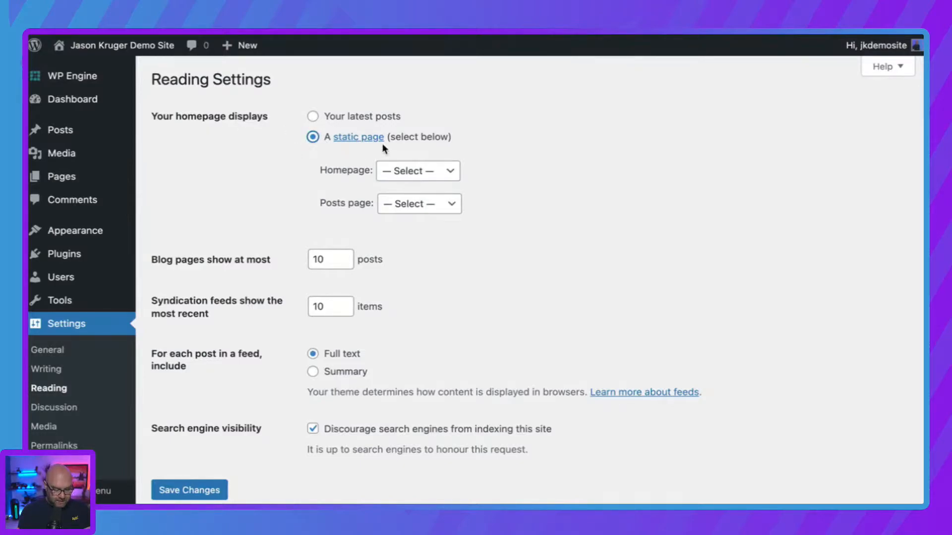
{"action": "left_click", "coordinate": [418, 176]}
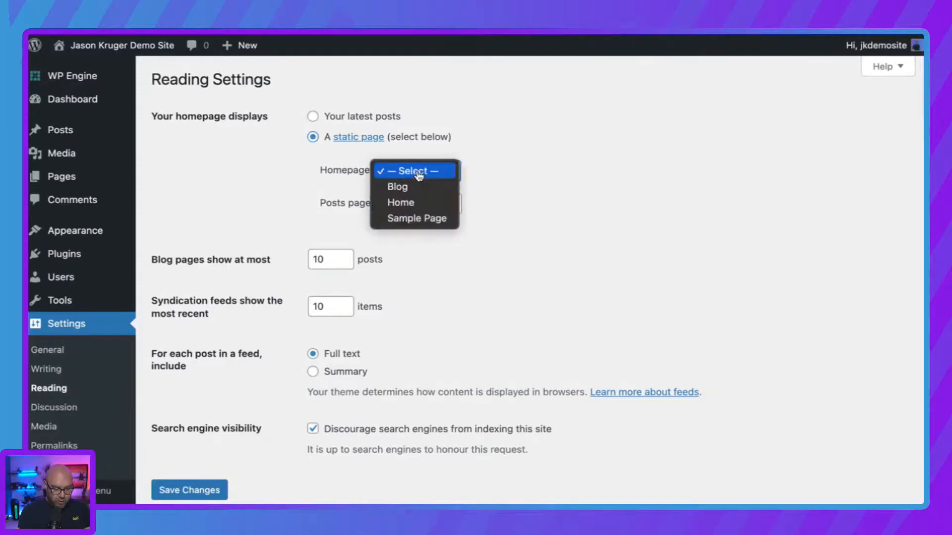
{"action": "left_click", "coordinate": [407, 203]}
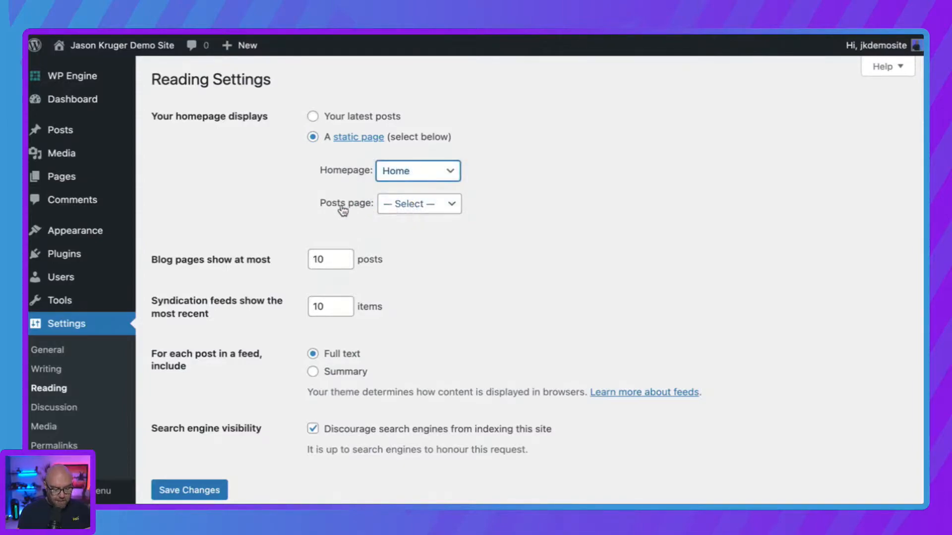
{"action": "left_click", "coordinate": [403, 211]}
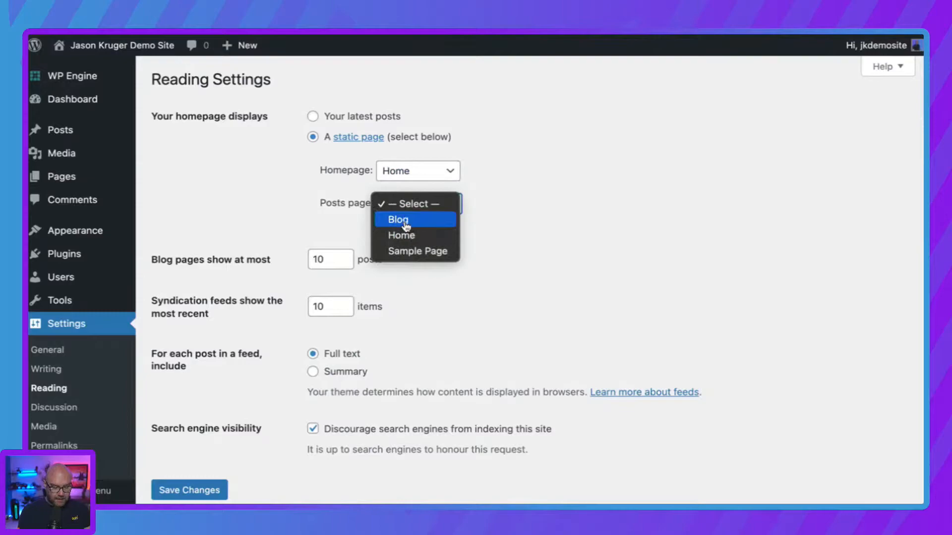
{"action": "left_click", "coordinate": [402, 219]}
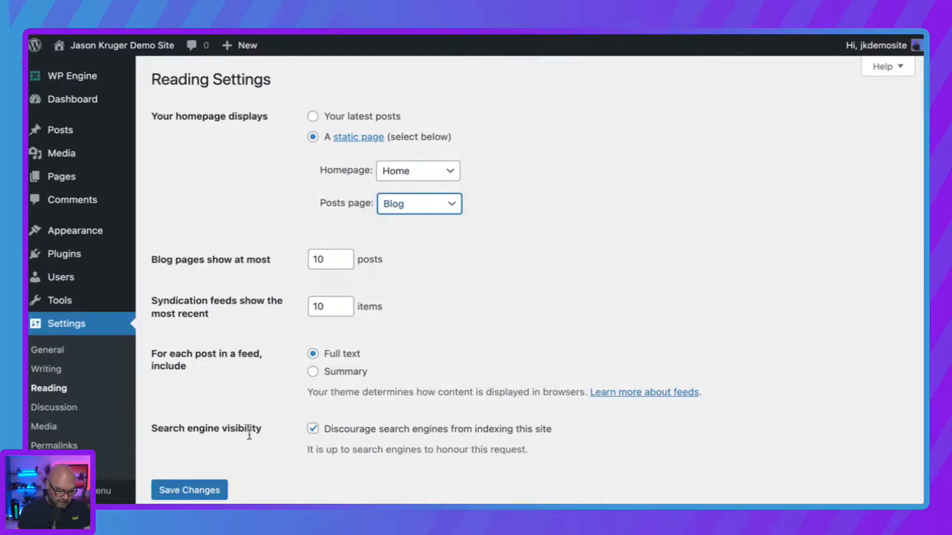
{"action": "left_click", "coordinate": [197, 492]}
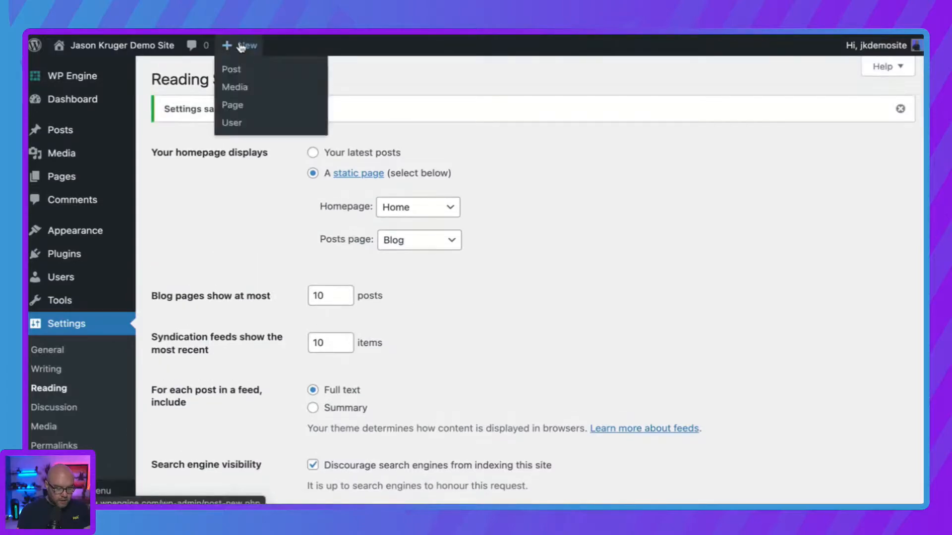
Step: Reload the live site's homepage and look it over down to the footer widgets
{"action": "left_click", "coordinate": [347, 32]}
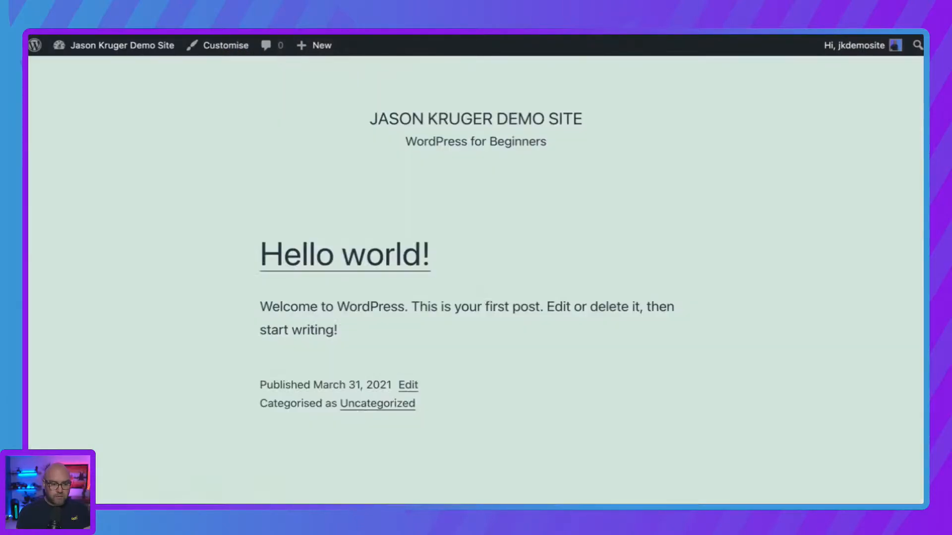
{"action": "left_click", "coordinate": [84, 32]}
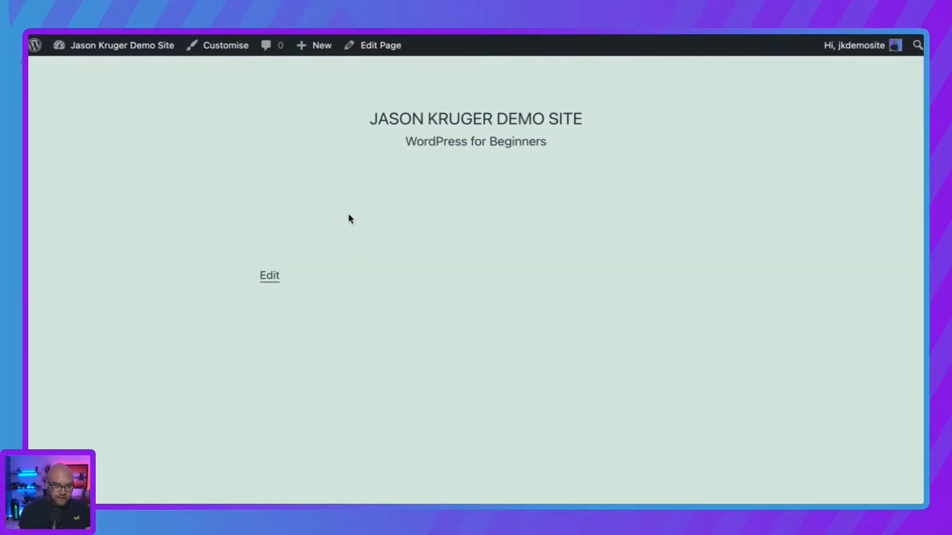
{"action": "scroll", "coordinate": [416, 327], "scroll_direction": "down", "scroll_amount": 5}
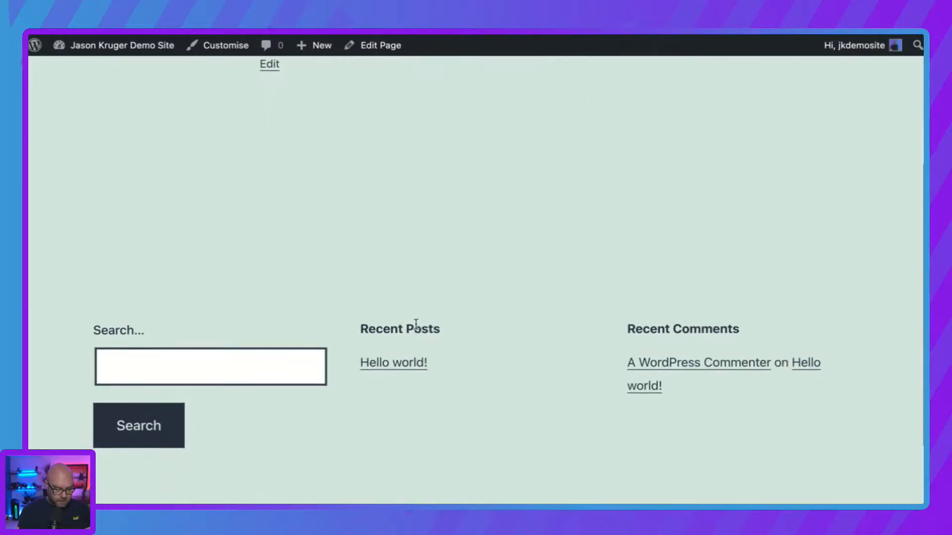
{"action": "scroll", "coordinate": [415, 325], "scroll_direction": "up", "scroll_amount": 5}
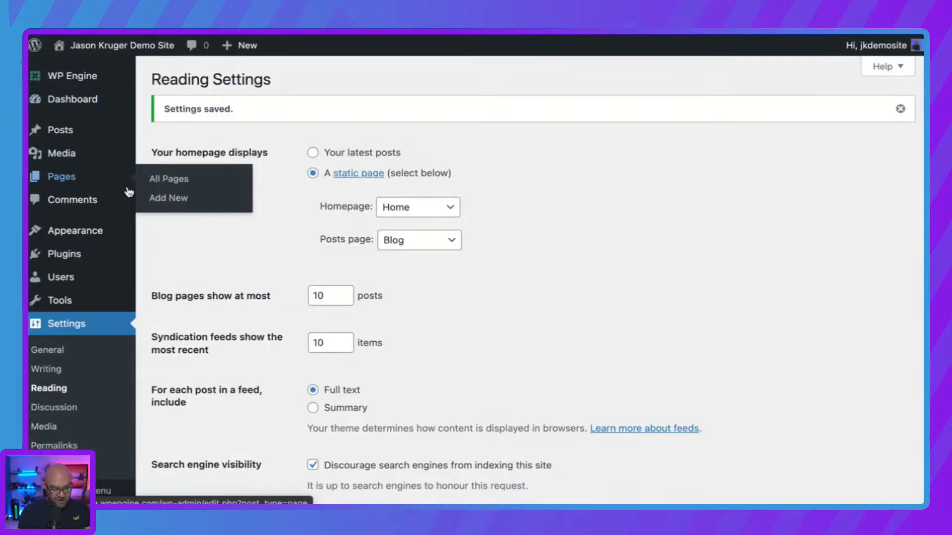
Step: Open the Home page for editing, add the paragraph "This is the homepage of my website", and update the page
{"action": "mouse_move", "coordinate": [89, 184]}
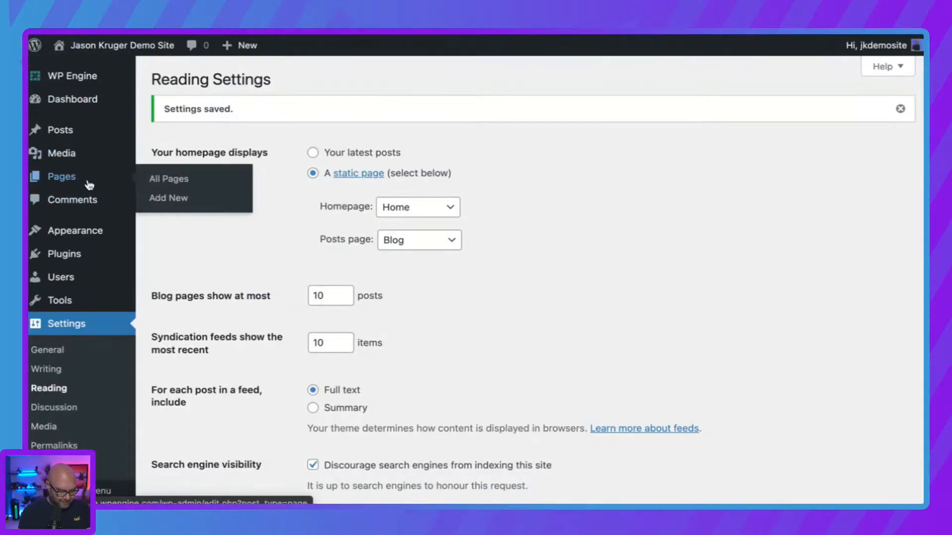
{"action": "left_click", "coordinate": [183, 185]}
{"action": "mouse_move", "coordinate": [194, 248]}
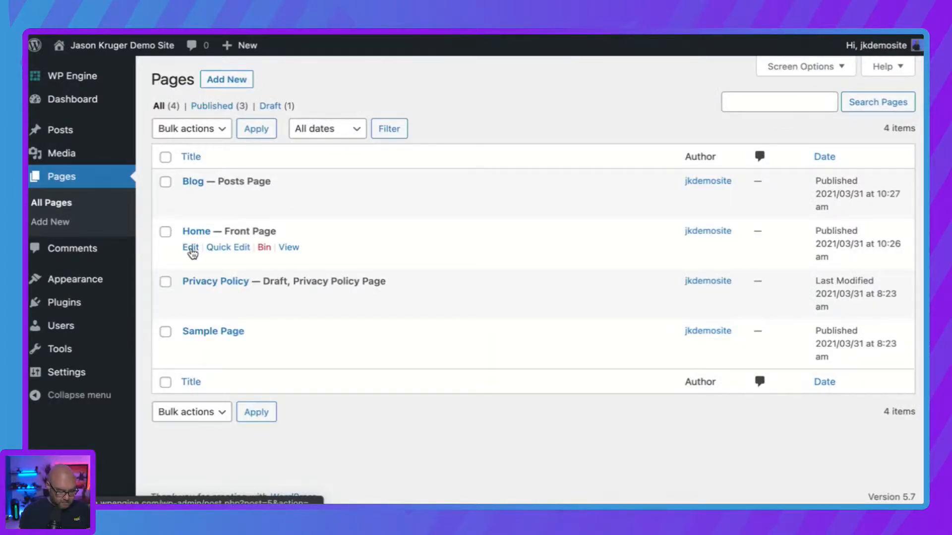
{"action": "left_click", "coordinate": [192, 250]}
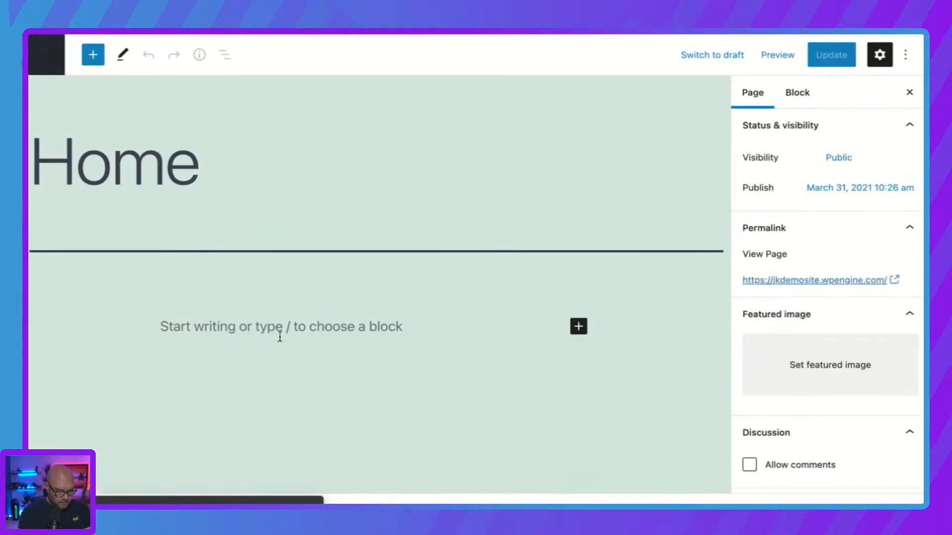
{"action": "left_click", "coordinate": [260, 328]}
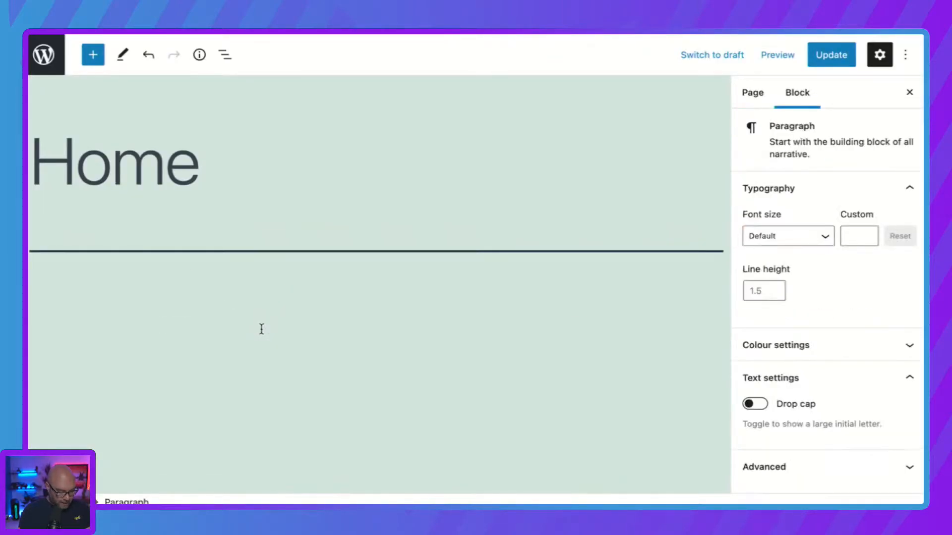
{"action": "type", "text": "This is t"}
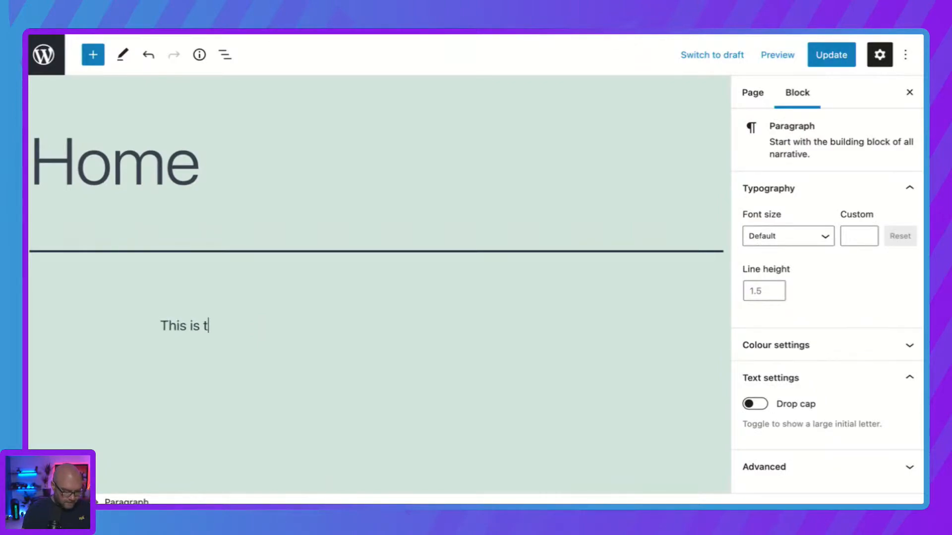
{"action": "type", "text": "he home"}
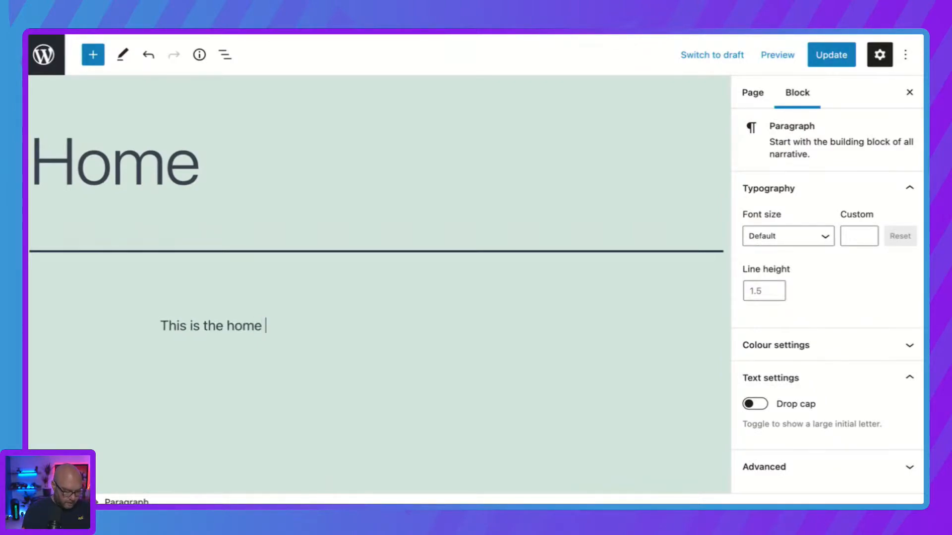
{"action": "type", "text": "page"}
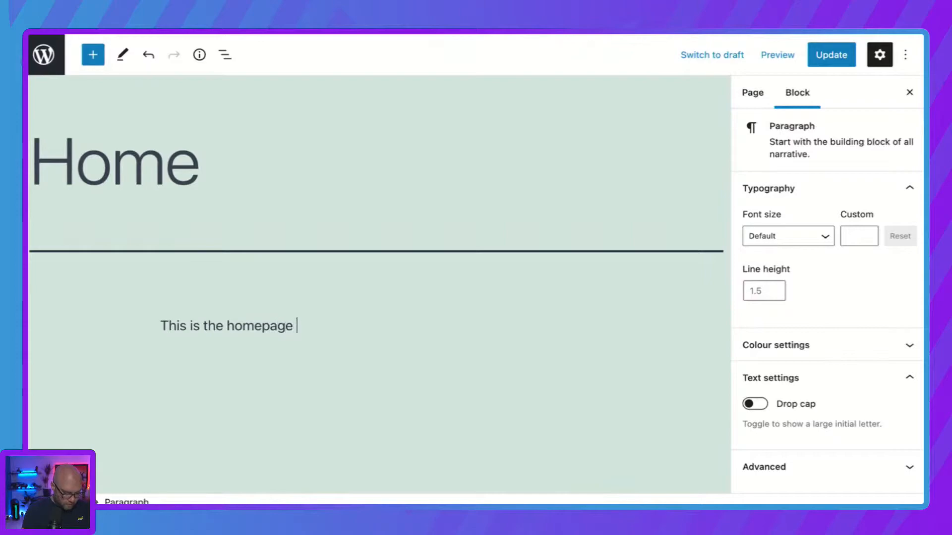
{"action": "type", "text": " of my website"}
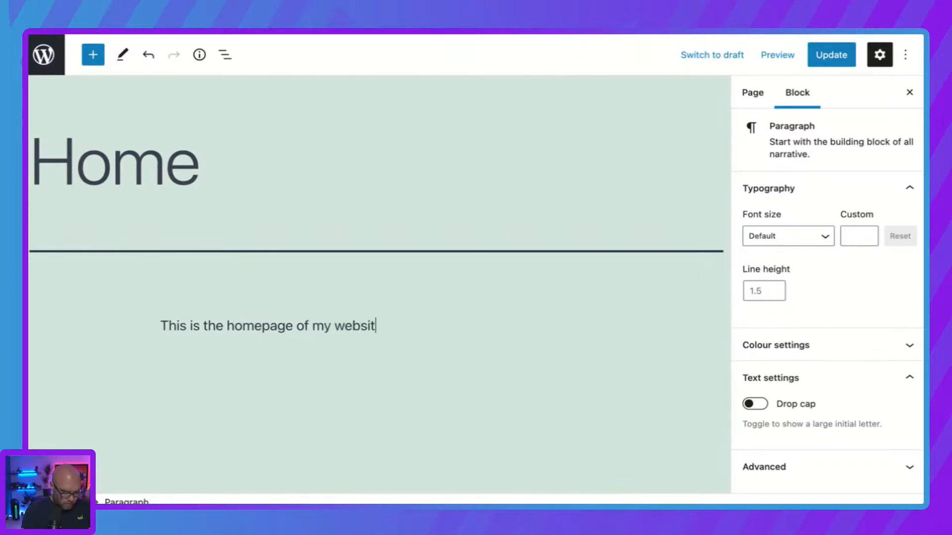
{"action": "left_click", "coordinate": [832, 63]}
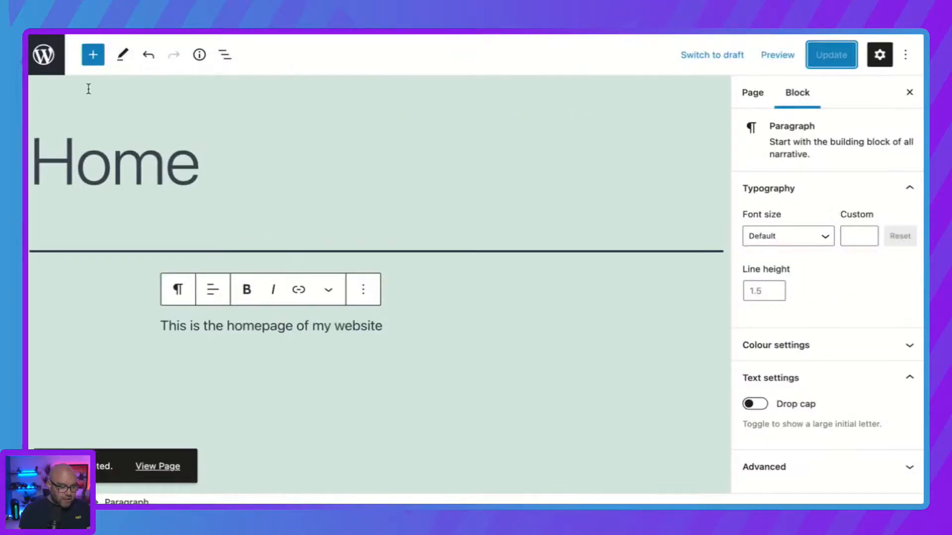
Step: Leave the page editor and open the site's comments list to examine it
{"action": "left_click", "coordinate": [45, 57]}
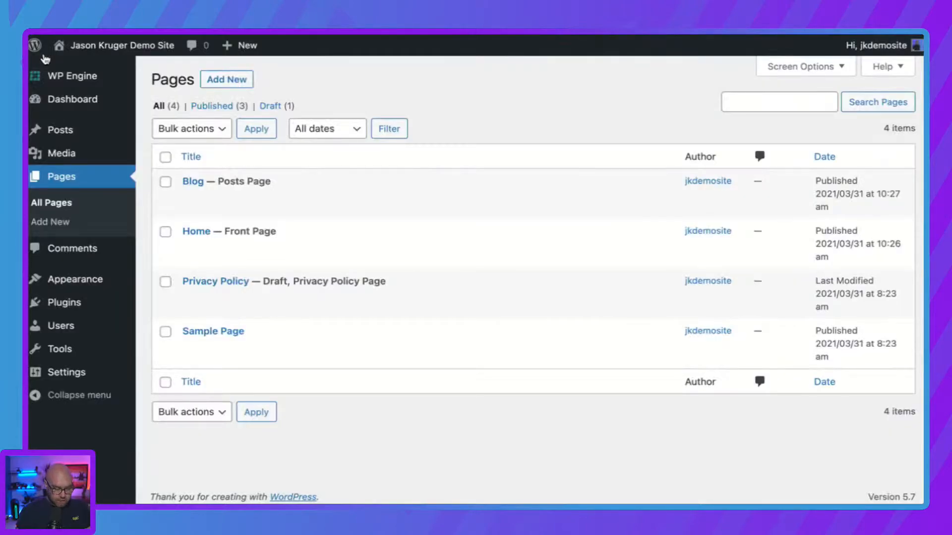
{"action": "left_click", "coordinate": [65, 254]}
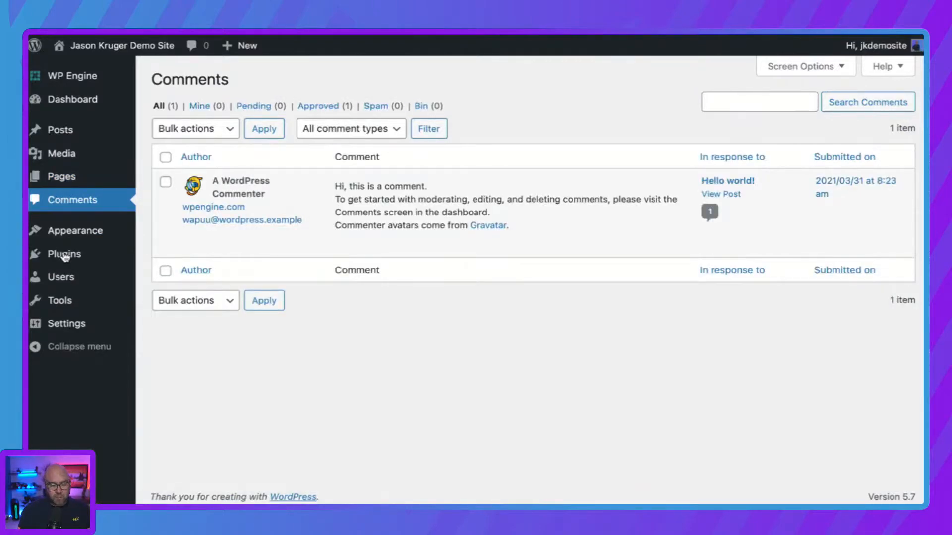
{"action": "mouse_move", "coordinate": [386, 257]}
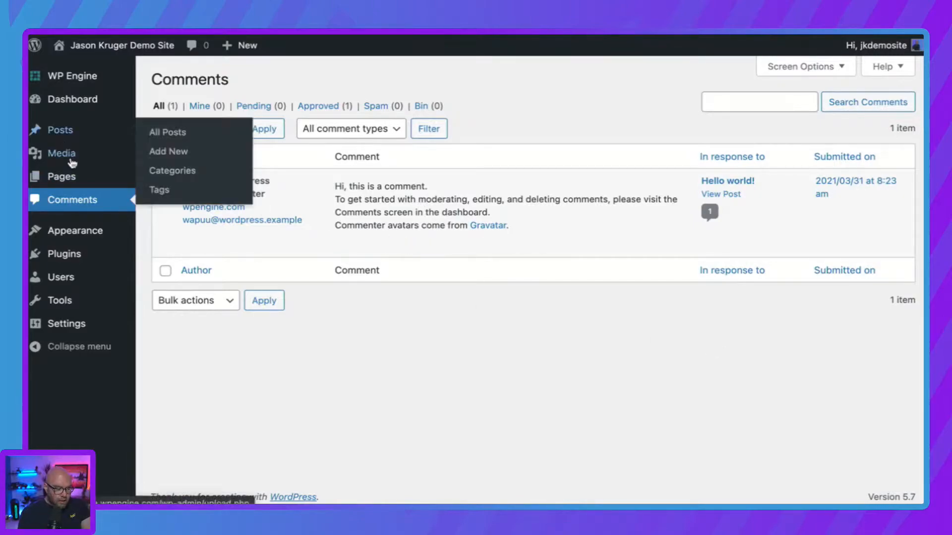
Step: Open the site's list of installed themes and look over the available ones
{"action": "mouse_move", "coordinate": [118, 248]}
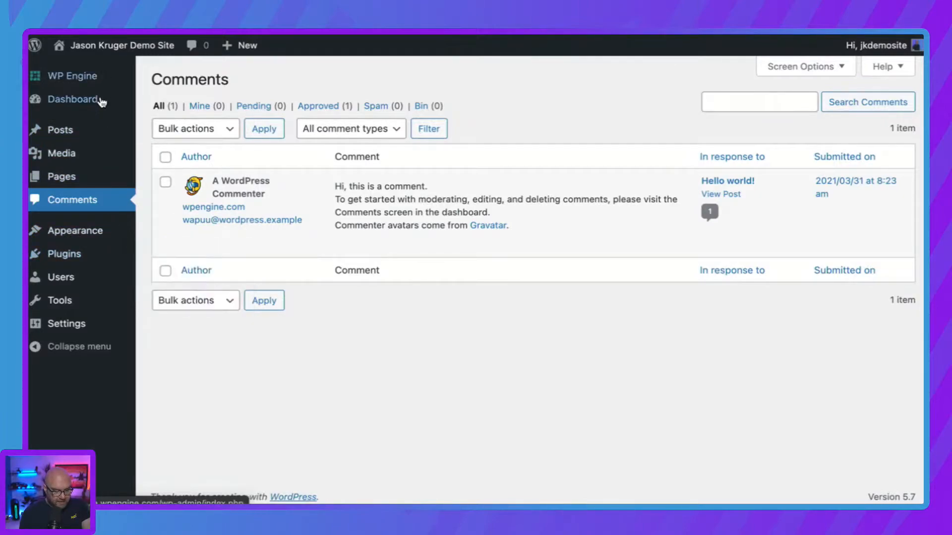
{"action": "mouse_move", "coordinate": [96, 229]}
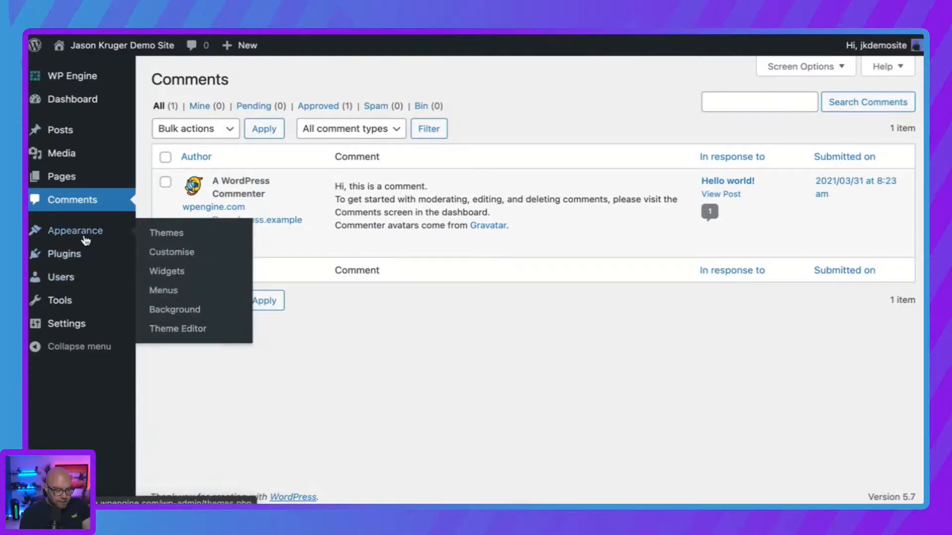
{"action": "left_click", "coordinate": [179, 234]}
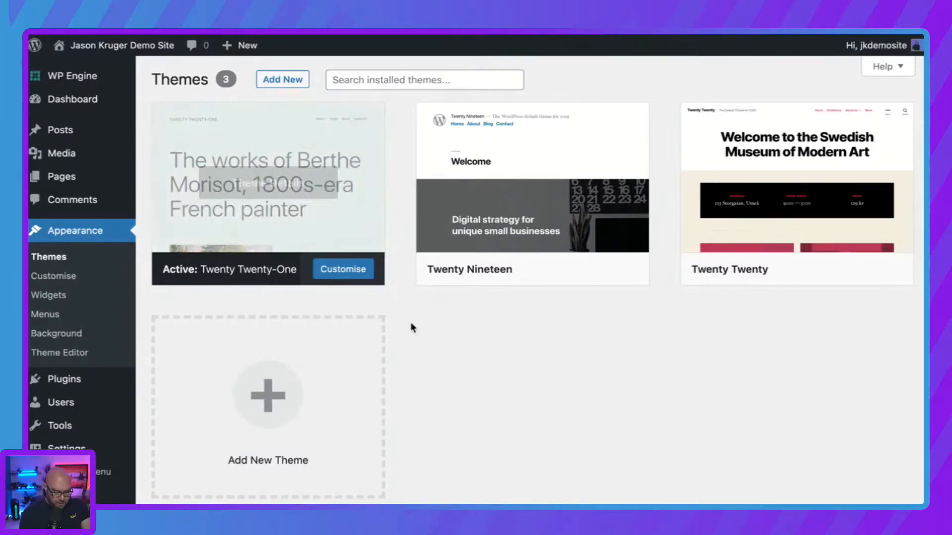
{"action": "scroll", "coordinate": [611, 336], "scroll_direction": "down", "scroll_amount": 2}
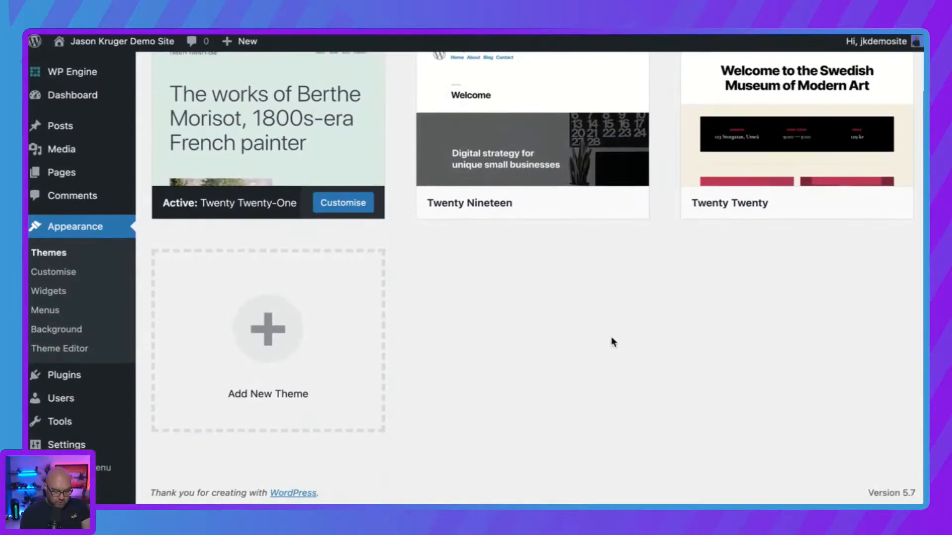
{"action": "scroll", "coordinate": [611, 336], "scroll_direction": "up", "scroll_amount": 2}
{"action": "mouse_move", "coordinate": [478, 281]}
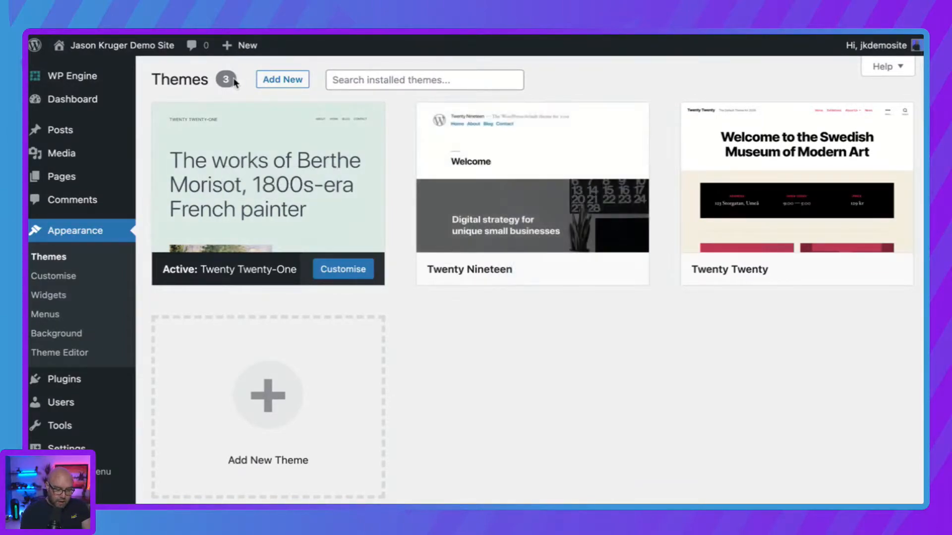
Step: Search the theme directory for "astra", then install and activate the Astra theme
{"action": "left_click", "coordinate": [290, 80]}
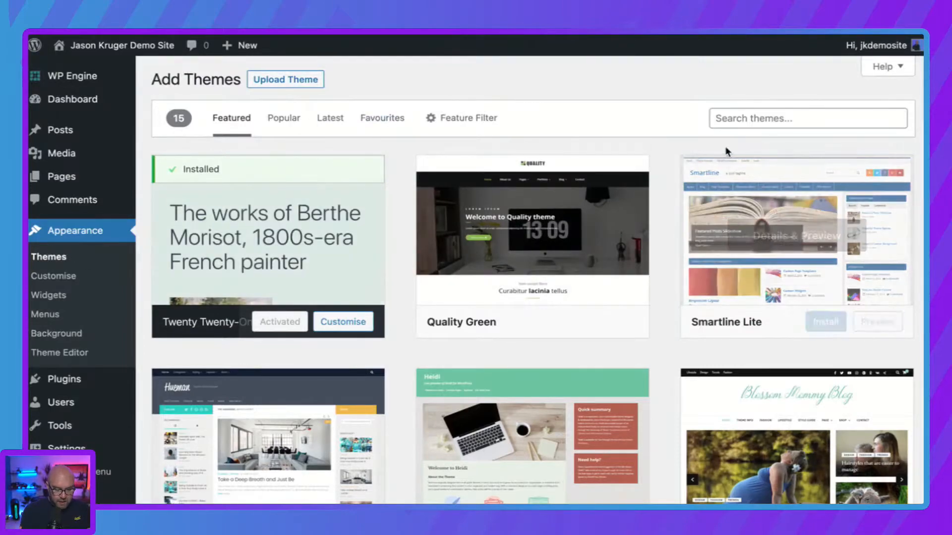
{"action": "left_click", "coordinate": [741, 119]}
{"action": "type", "text": "astra"}
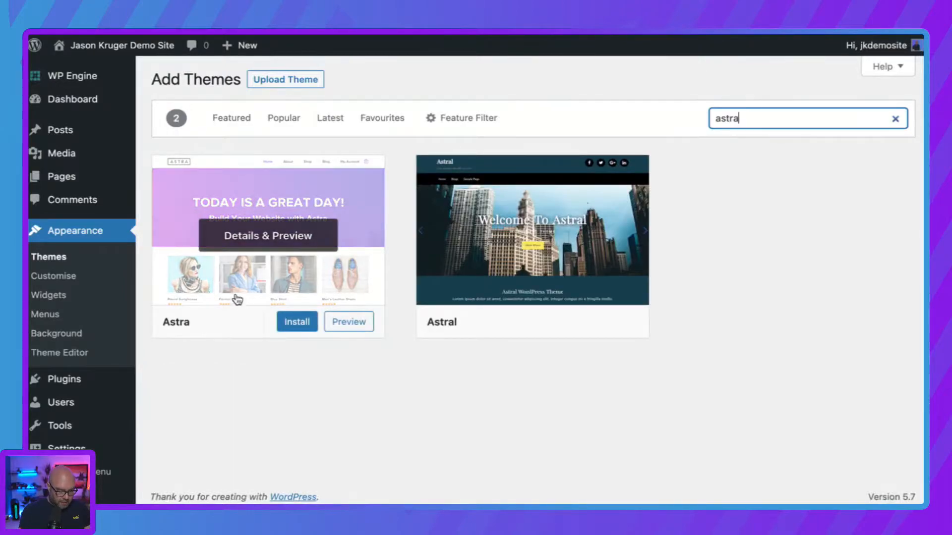
{"action": "left_click", "coordinate": [299, 323]}
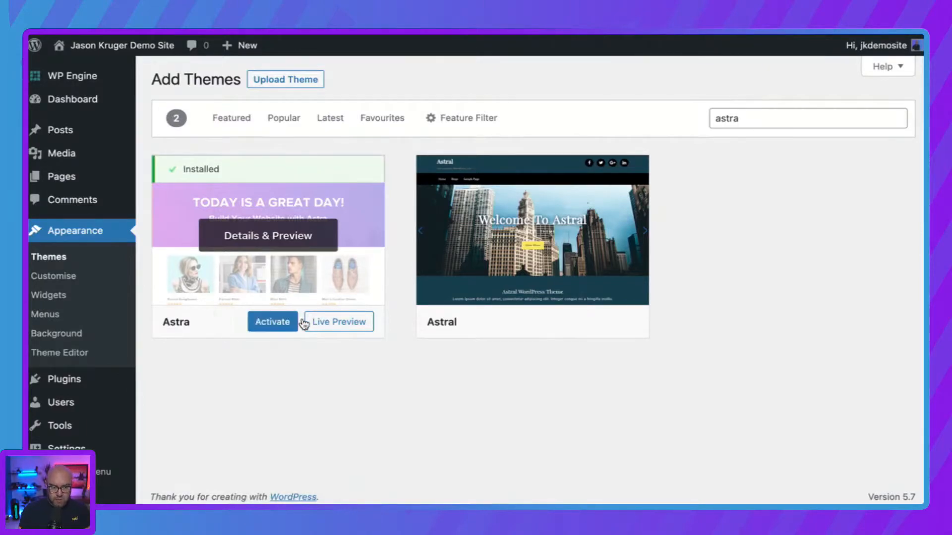
{"action": "left_click", "coordinate": [277, 324]}
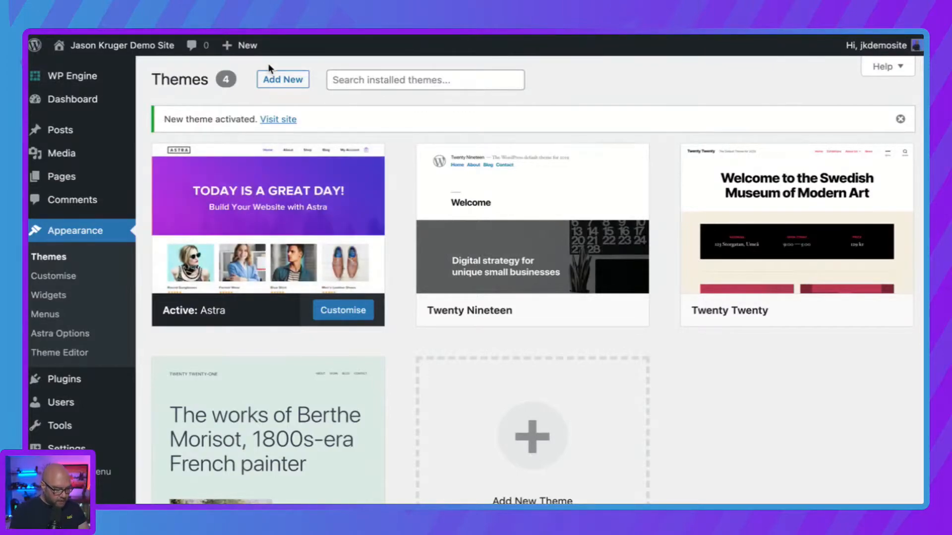
Step: Reload the live homepage and look over its new theme layout from header to footer
{"action": "mouse_move", "coordinate": [288, 229]}
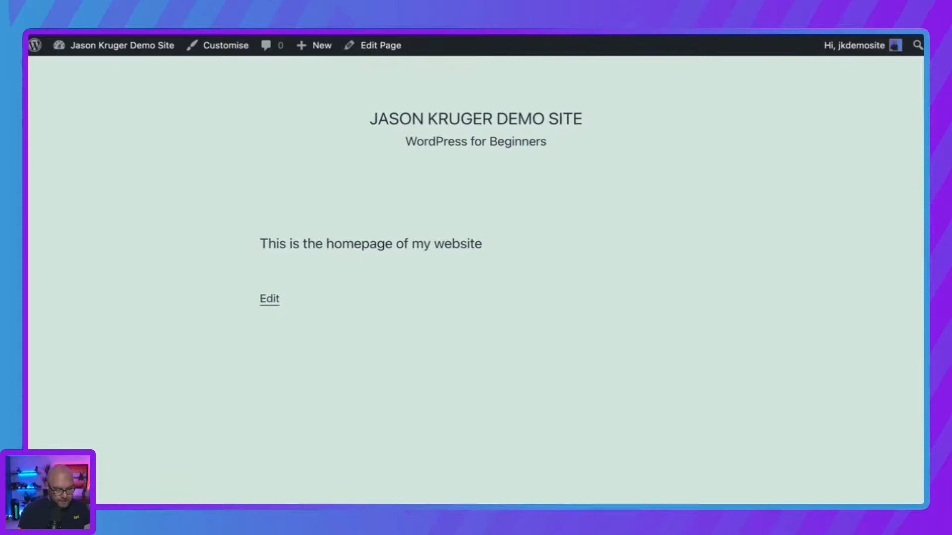
{"action": "key", "text": "super+r"}
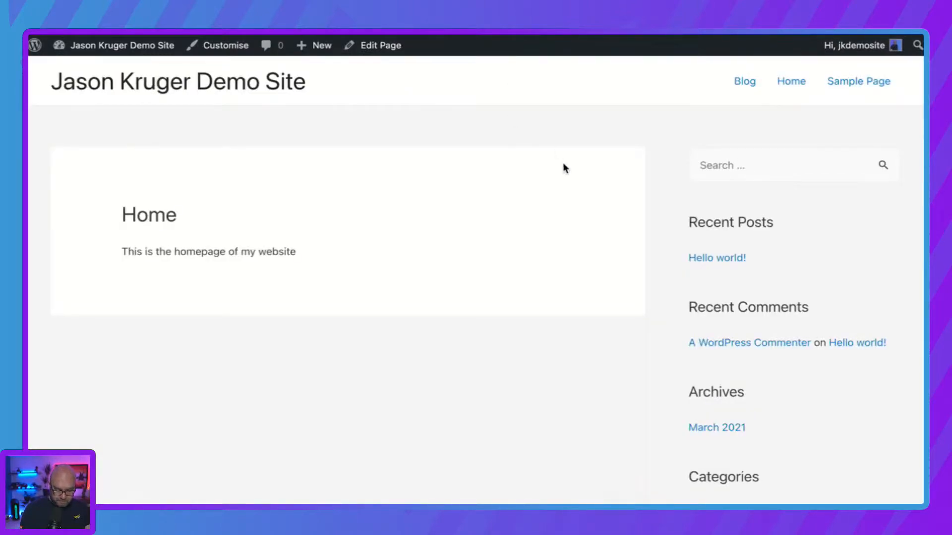
{"action": "scroll", "coordinate": [544, 300], "scroll_direction": "down", "scroll_amount": 5}
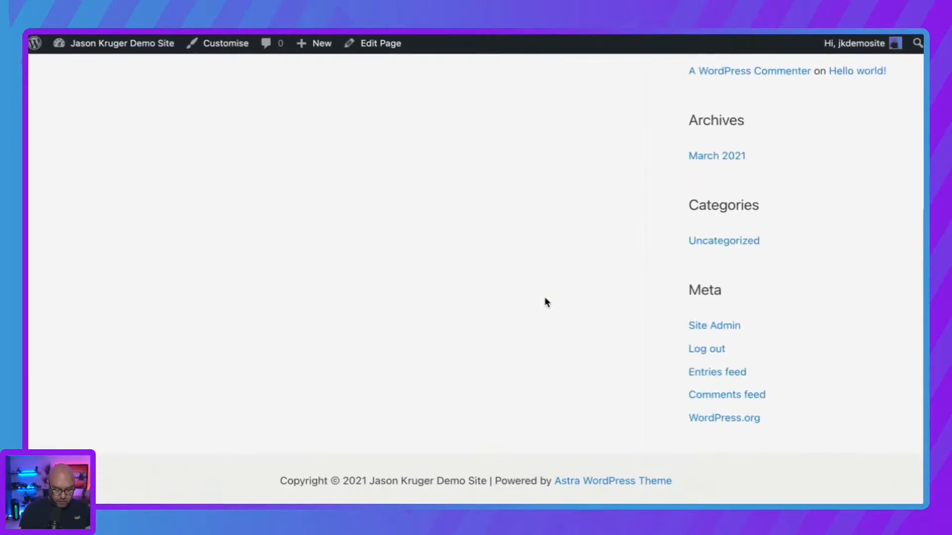
{"action": "scroll", "coordinate": [545, 299], "scroll_direction": "up", "scroll_amount": 5}
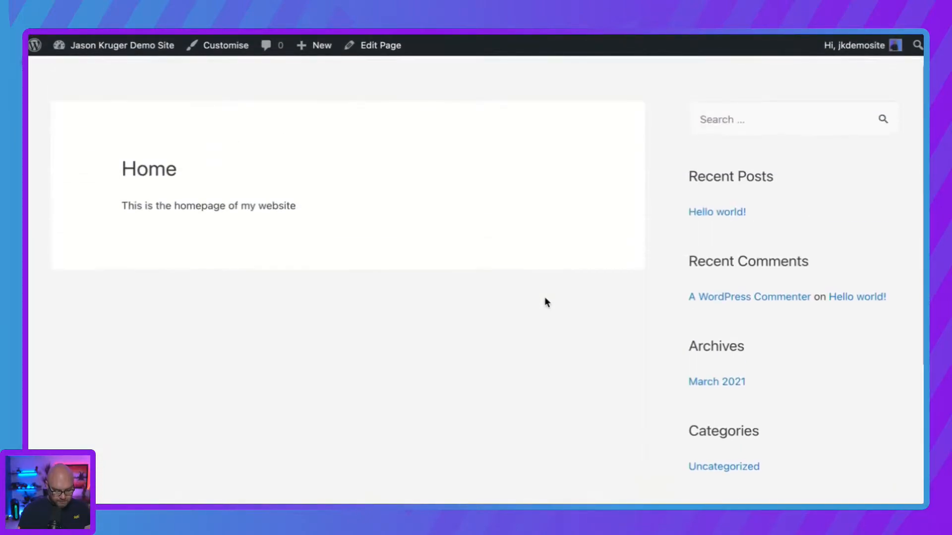
{"action": "scroll", "coordinate": [544, 301], "scroll_direction": "up", "scroll_amount": 1}
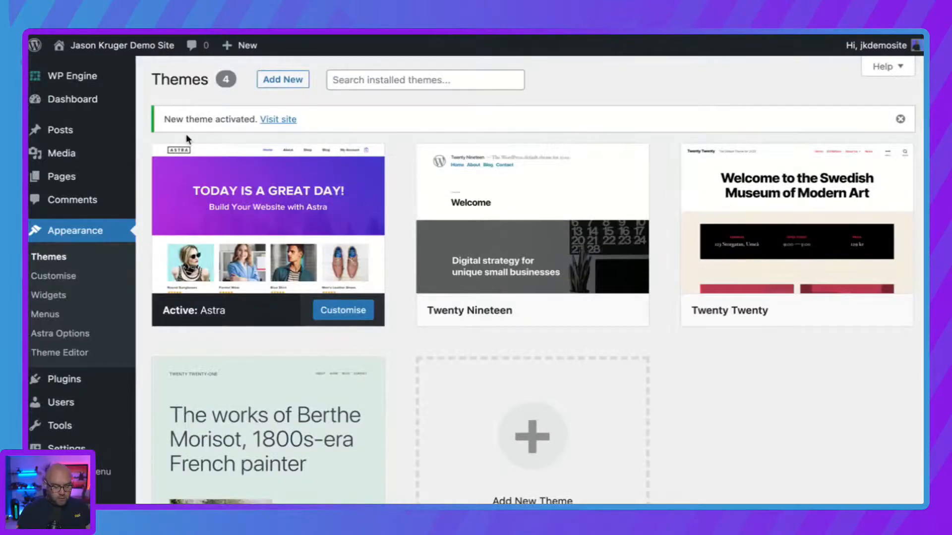
Step: Open the theme customiser and follow its Astra Pro offer to examine the pricing plans and their features
{"action": "left_click", "coordinate": [51, 276]}
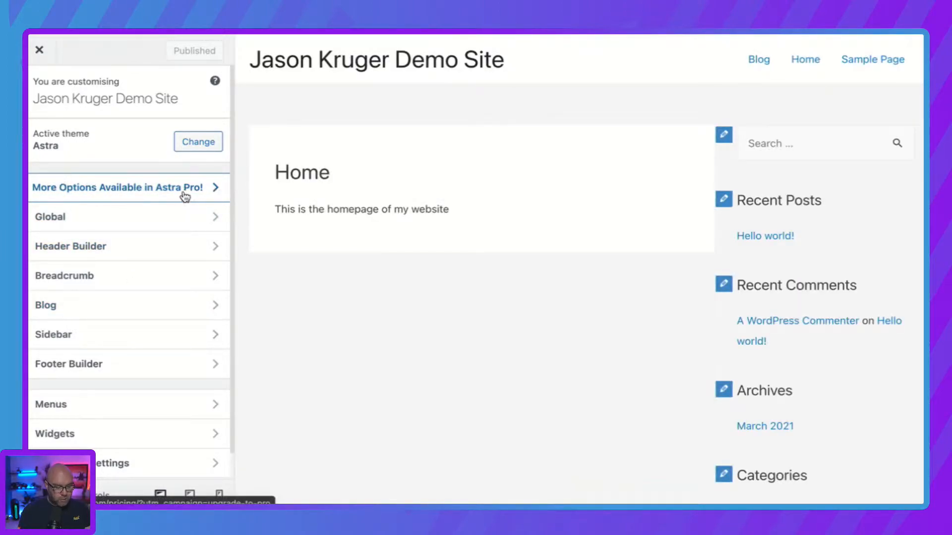
{"action": "left_click", "coordinate": [213, 192]}
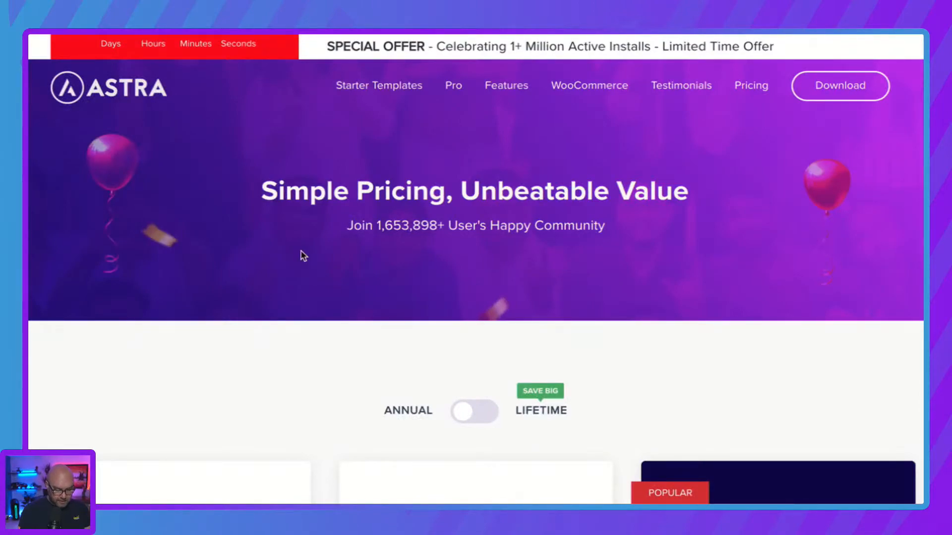
{"action": "scroll", "coordinate": [303, 256], "scroll_direction": "down", "scroll_amount": 2}
{"action": "scroll", "coordinate": [304, 256], "scroll_direction": "down", "scroll_amount": 5}
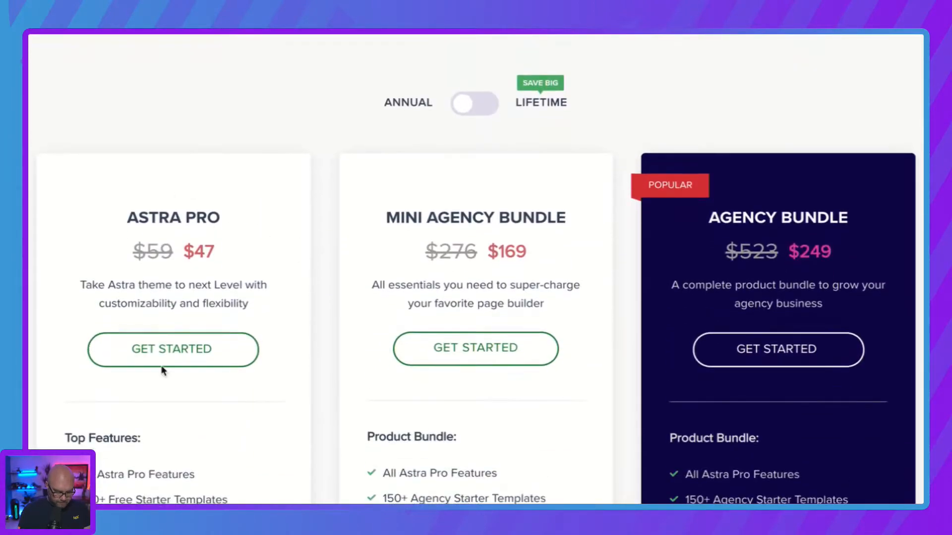
{"action": "scroll", "coordinate": [259, 123], "scroll_direction": "down", "scroll_amount": 1}
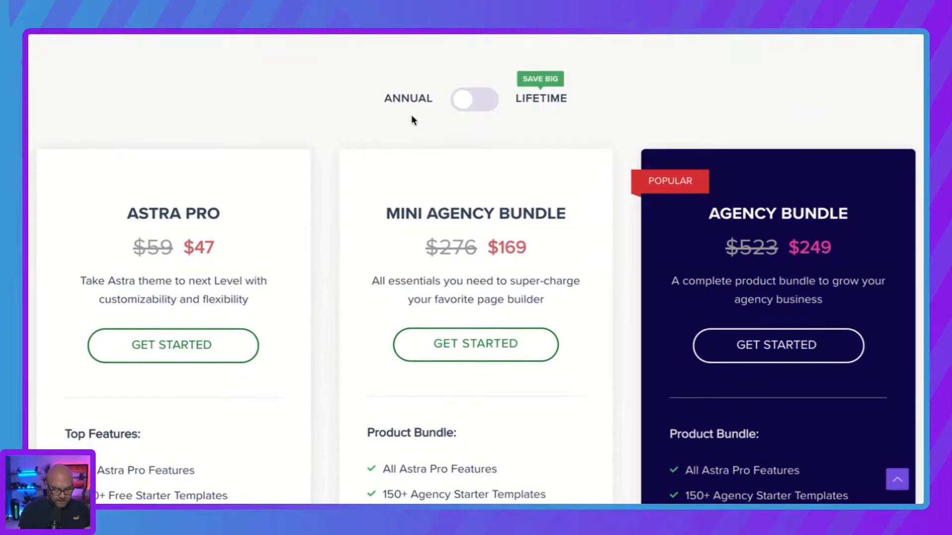
{"action": "scroll", "coordinate": [355, 139], "scroll_direction": "down", "scroll_amount": 3}
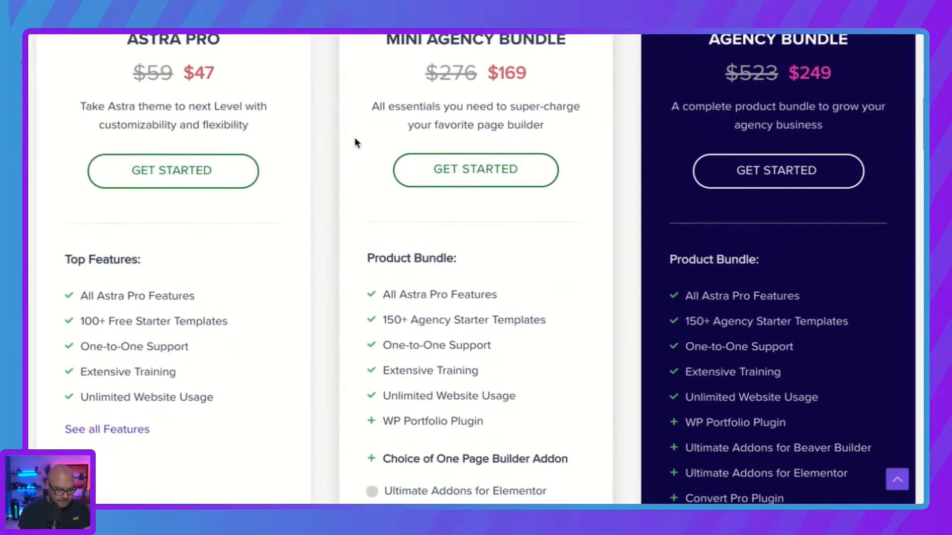
{"action": "scroll", "coordinate": [355, 141], "scroll_direction": "up", "scroll_amount": 2}
{"action": "scroll", "coordinate": [353, 136], "scroll_direction": "down", "scroll_amount": 1}
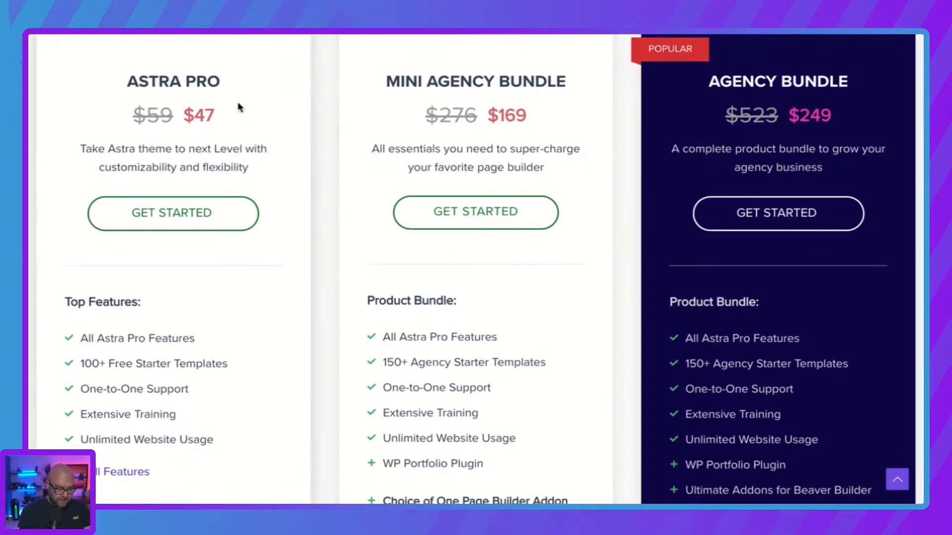
{"action": "scroll", "coordinate": [194, 133], "scroll_direction": "down", "scroll_amount": 1}
{"action": "scroll", "coordinate": [194, 133], "scroll_direction": "up", "scroll_amount": 1}
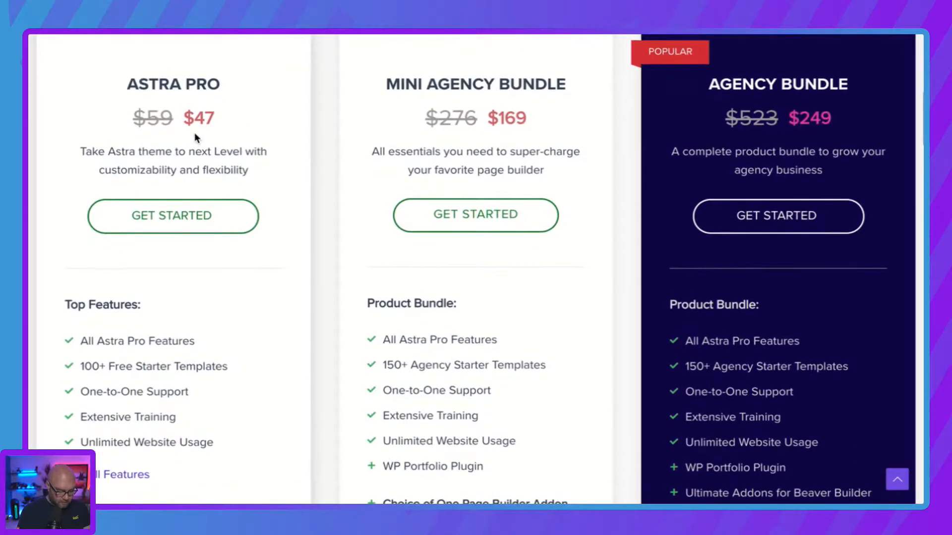
{"action": "scroll", "coordinate": [195, 134], "scroll_direction": "down", "scroll_amount": 3}
{"action": "scroll", "coordinate": [194, 134], "scroll_direction": "down", "scroll_amount": 8}
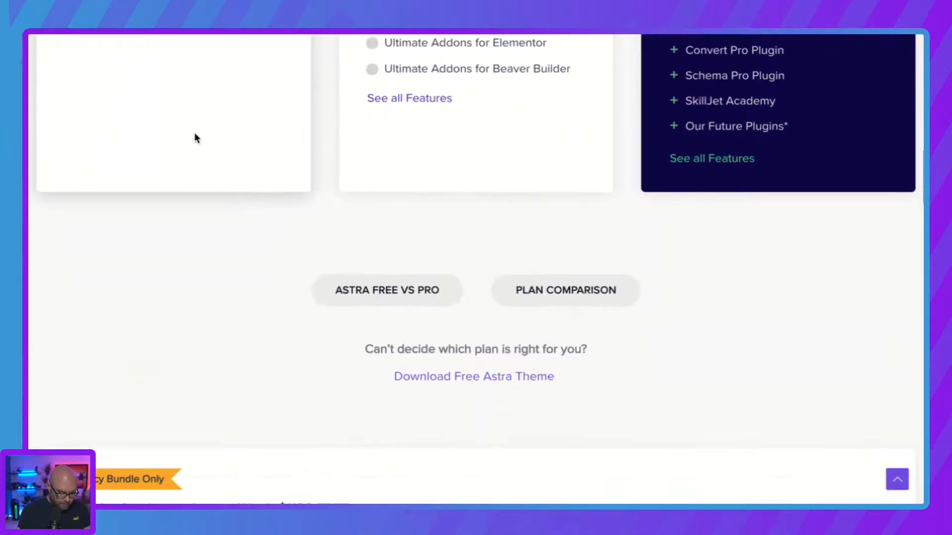
{"action": "scroll", "coordinate": [195, 133], "scroll_direction": "up", "scroll_amount": 15}
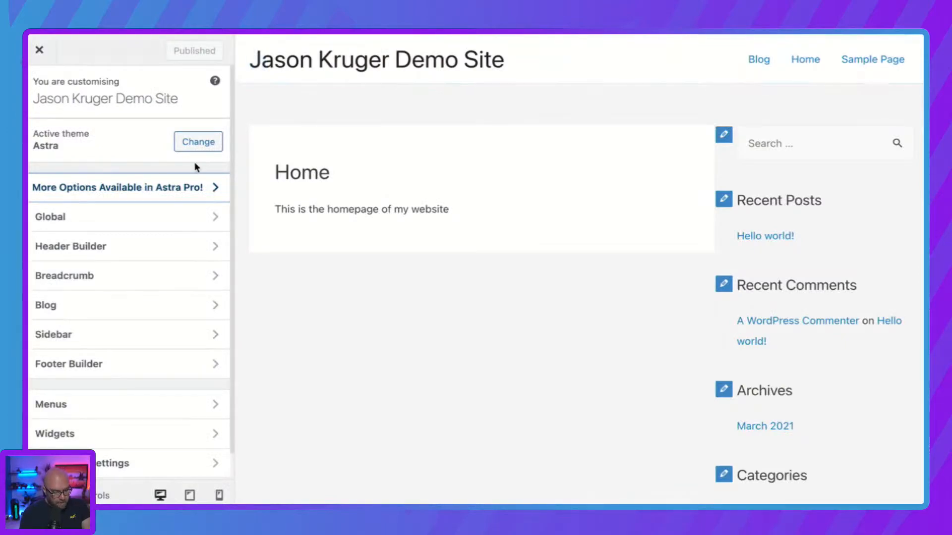
Step: In the global base typography settings, set the body font family to Verdana and the size to 16
{"action": "left_click", "coordinate": [56, 218]}
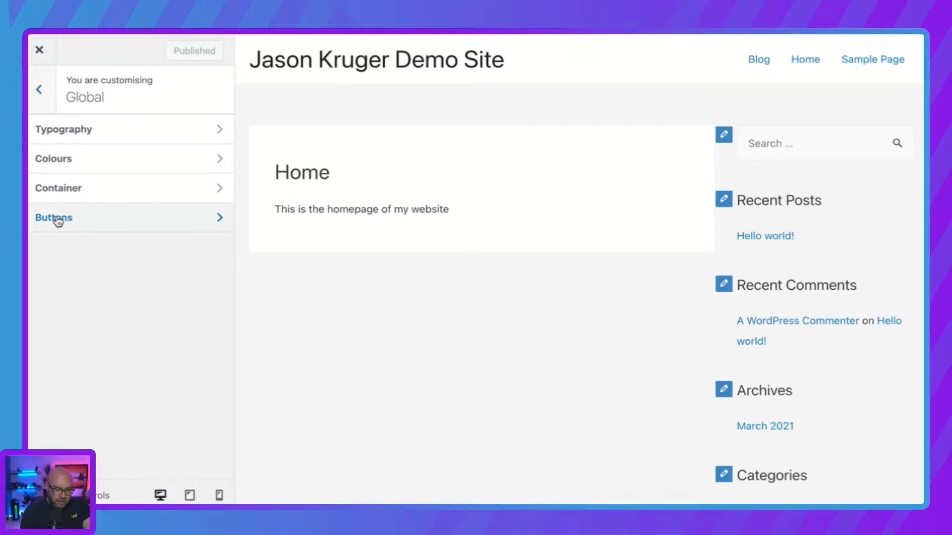
{"action": "left_click", "coordinate": [103, 131]}
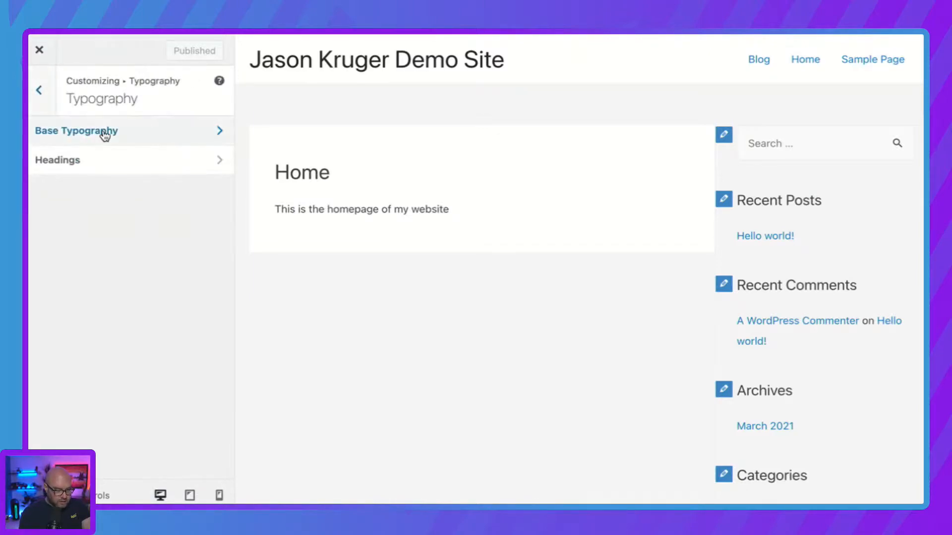
{"action": "left_click", "coordinate": [104, 132]}
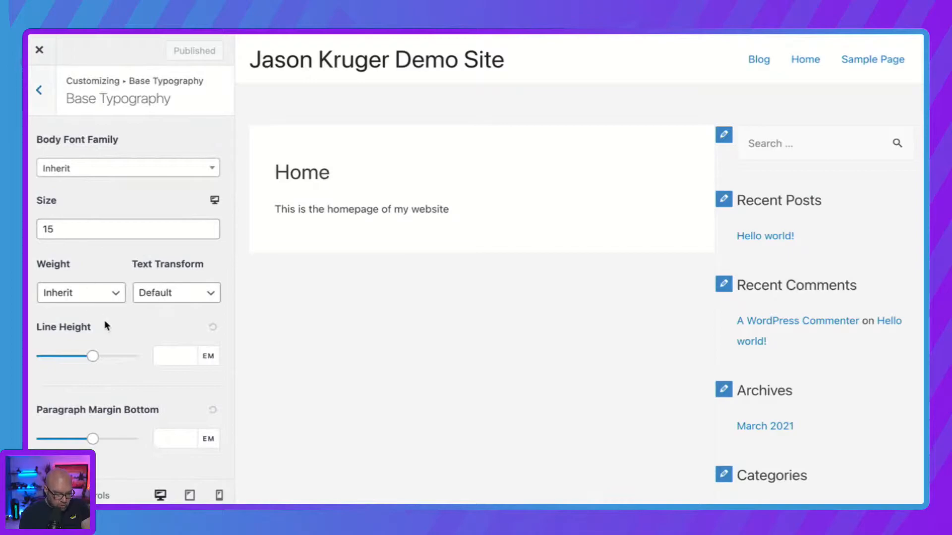
{"action": "left_click", "coordinate": [152, 169]}
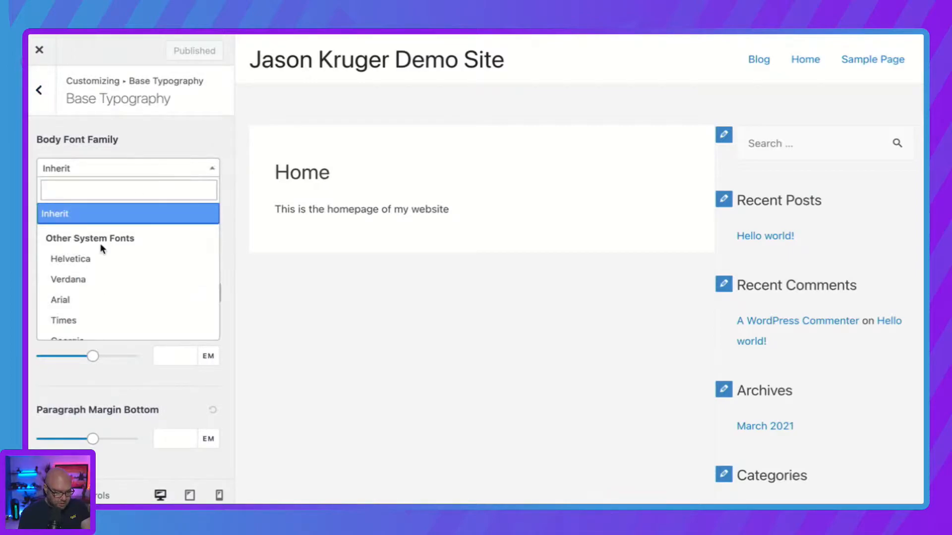
{"action": "left_click", "coordinate": [90, 284]}
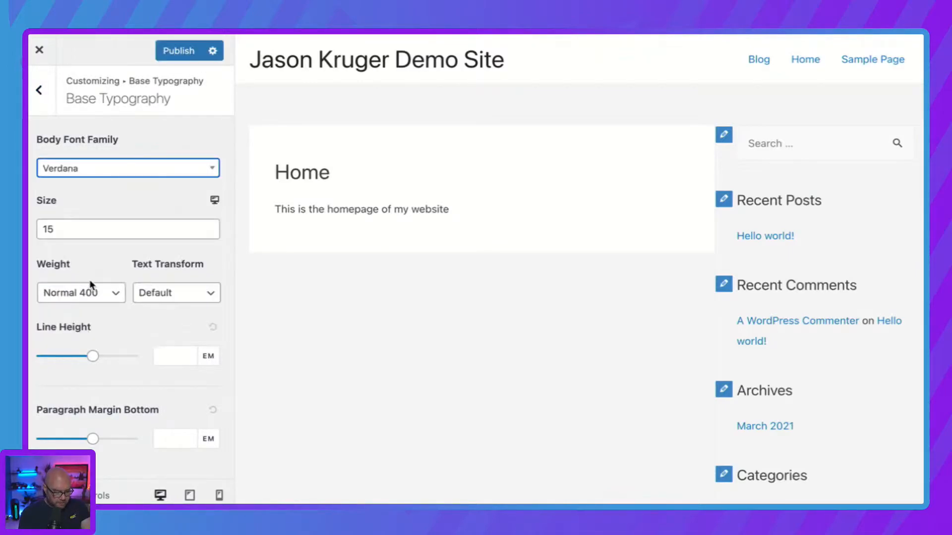
{"action": "left_click", "coordinate": [209, 225]}
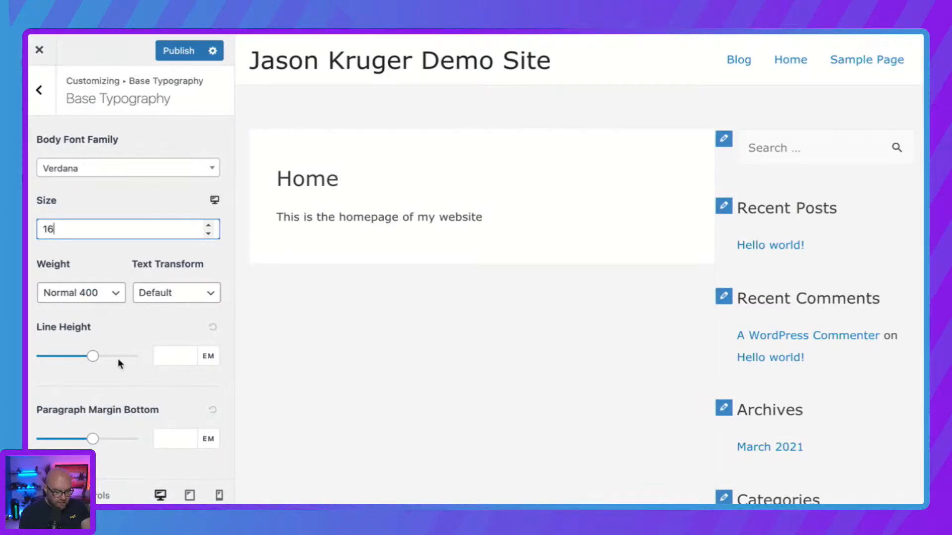
Step: In the global headings typography settings, set the heading font family to Oswald and the weight to Bold 700
{"action": "left_click", "coordinate": [41, 93]}
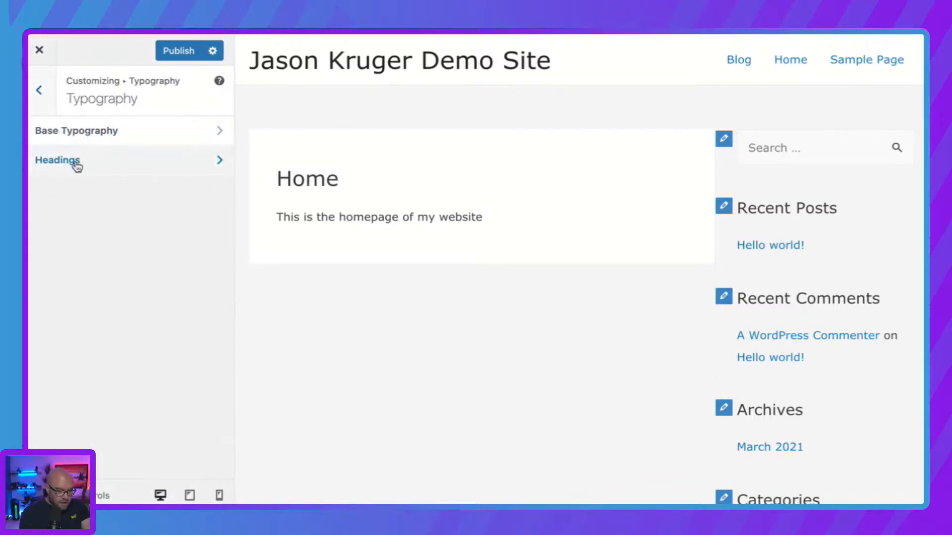
{"action": "left_click", "coordinate": [77, 166]}
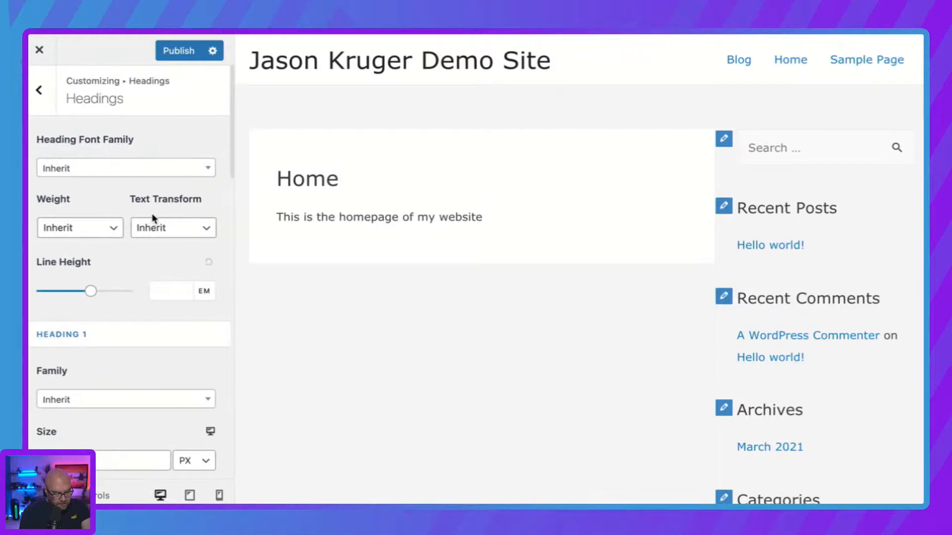
{"action": "left_click", "coordinate": [139, 171]}
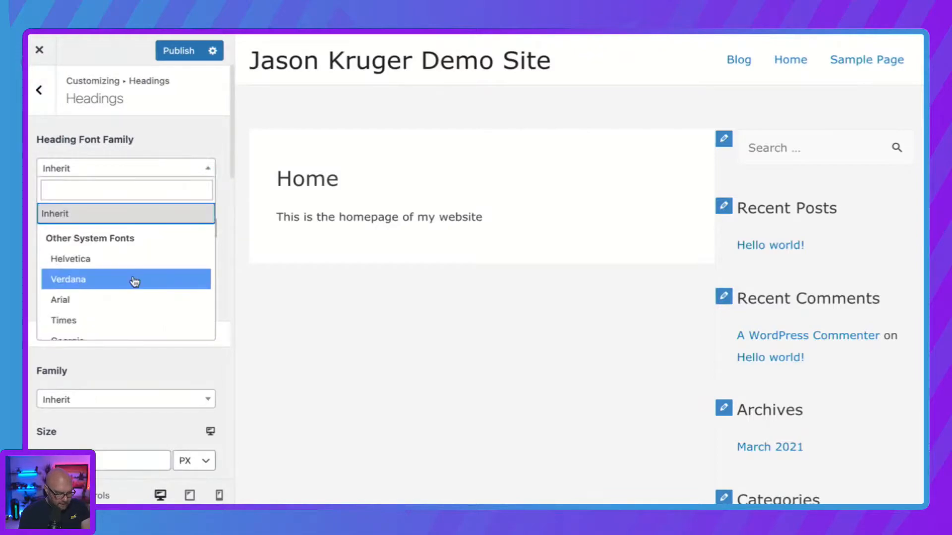
{"action": "scroll", "coordinate": [134, 278], "scroll_direction": "down", "scroll_amount": 3}
{"action": "scroll", "coordinate": [134, 282], "scroll_direction": "down", "scroll_amount": 1}
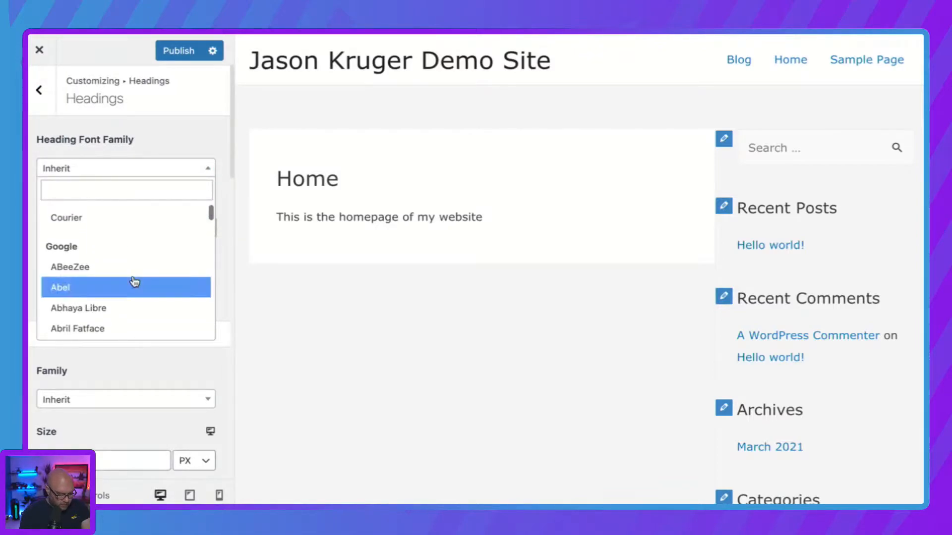
{"action": "scroll", "coordinate": [134, 281], "scroll_direction": "up", "scroll_amount": 4}
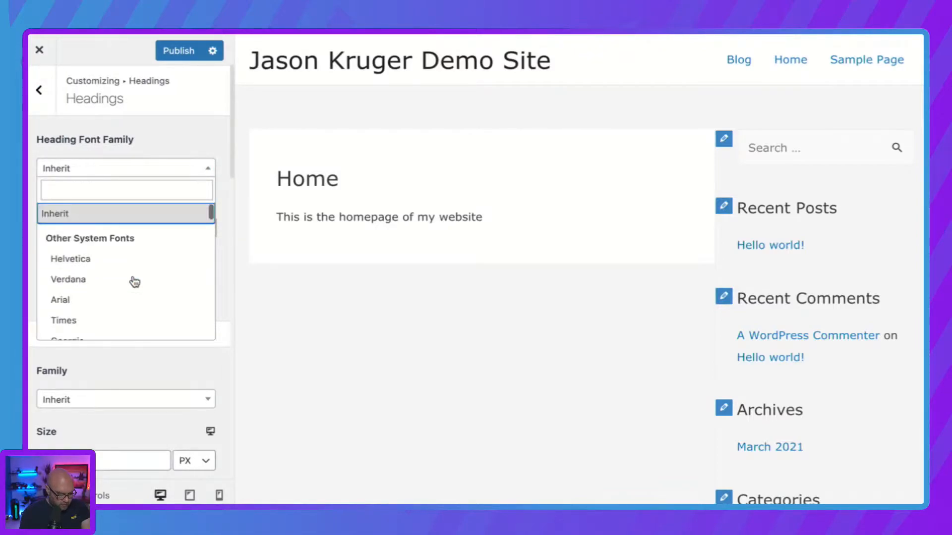
{"action": "left_click", "coordinate": [79, 189]}
{"action": "type", "text": "oswa"}
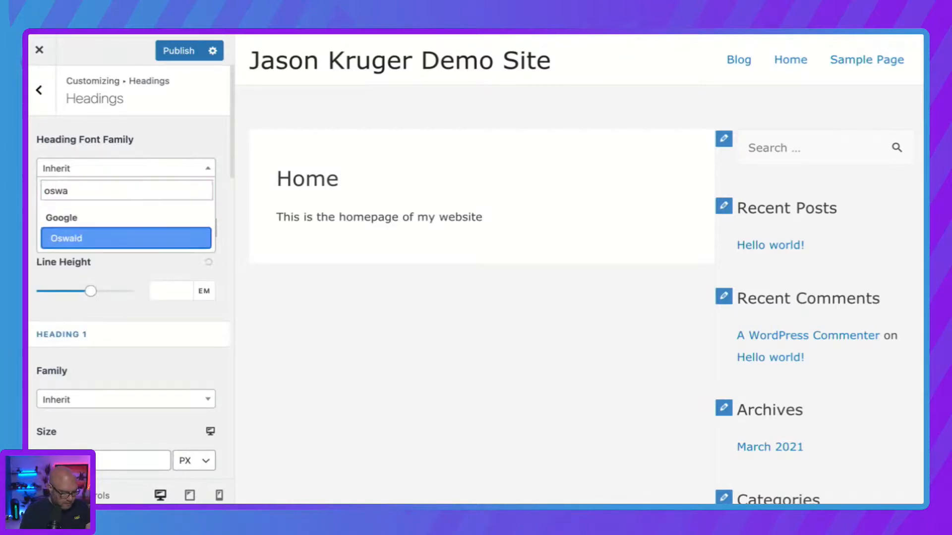
{"action": "left_click", "coordinate": [70, 240]}
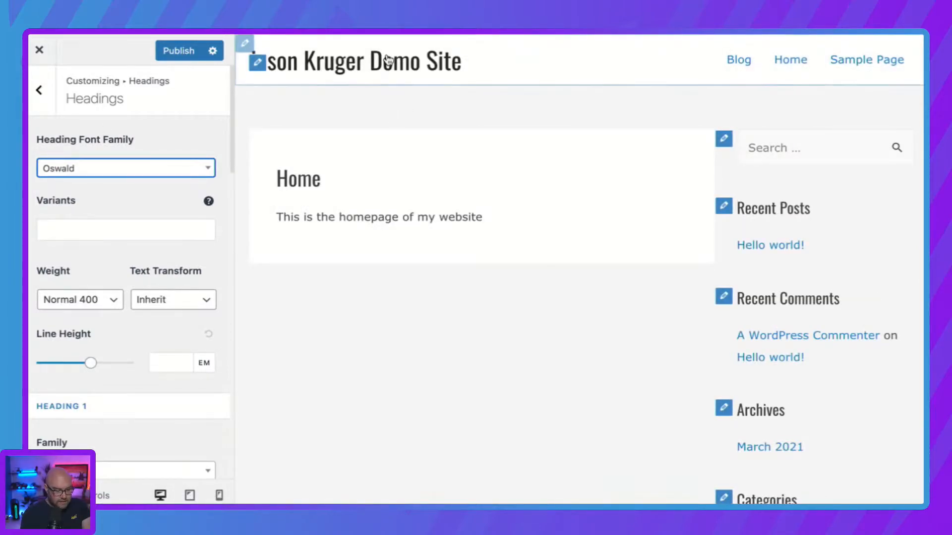
{"action": "left_click", "coordinate": [93, 310]}
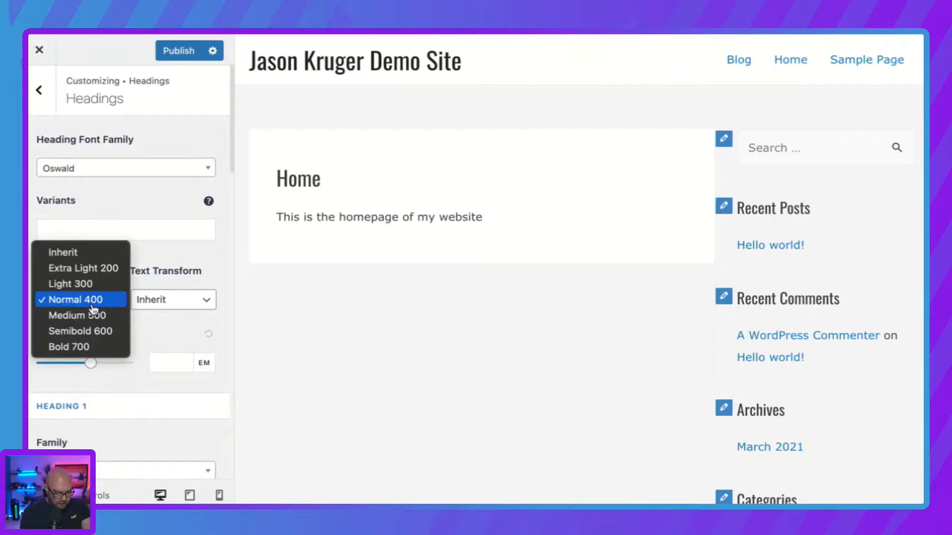
{"action": "left_click", "coordinate": [91, 347]}
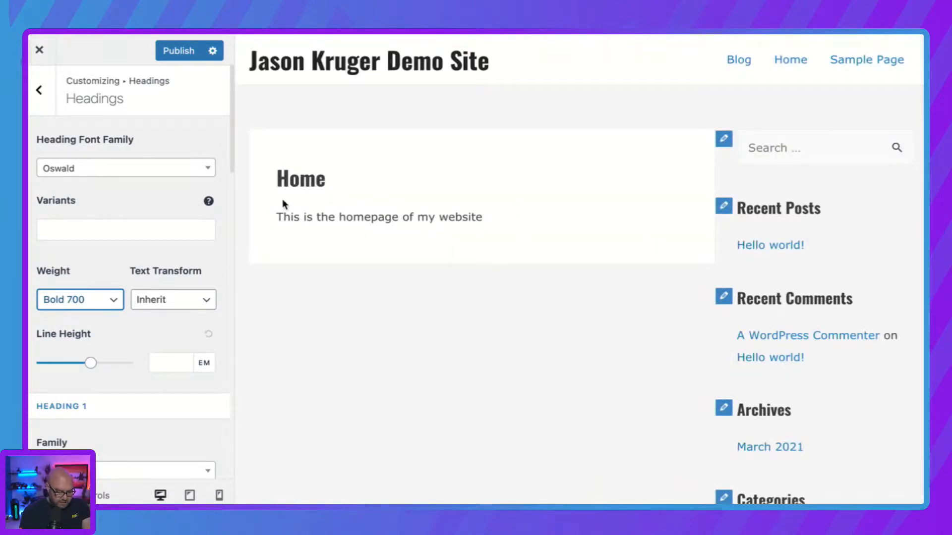
Step: Look through the individual font family, size and weight settings for Heading 1, Heading 2 and Heading 3
{"action": "scroll", "coordinate": [102, 328], "scroll_direction": "down", "scroll_amount": 5}
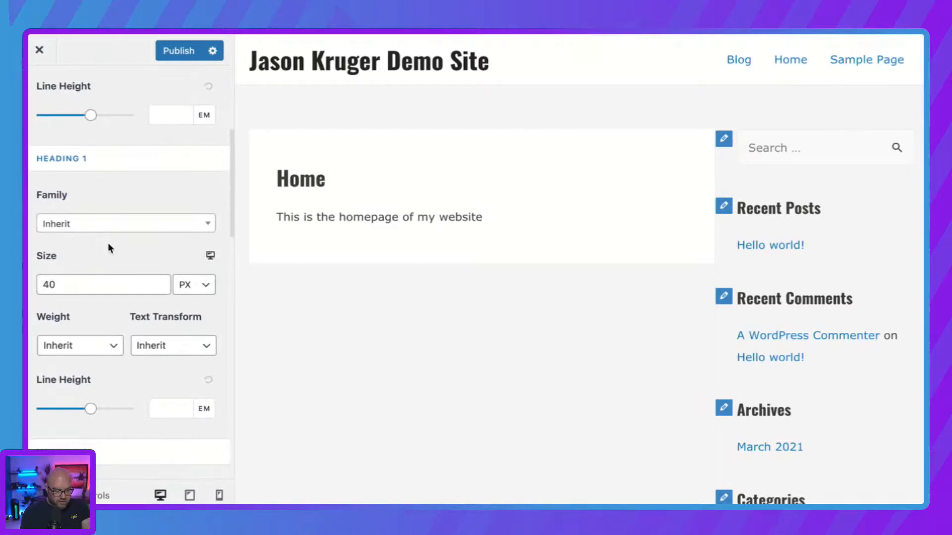
{"action": "scroll", "coordinate": [121, 333], "scroll_direction": "down", "scroll_amount": 1}
{"action": "scroll", "coordinate": [121, 336], "scroll_direction": "down", "scroll_amount": 2}
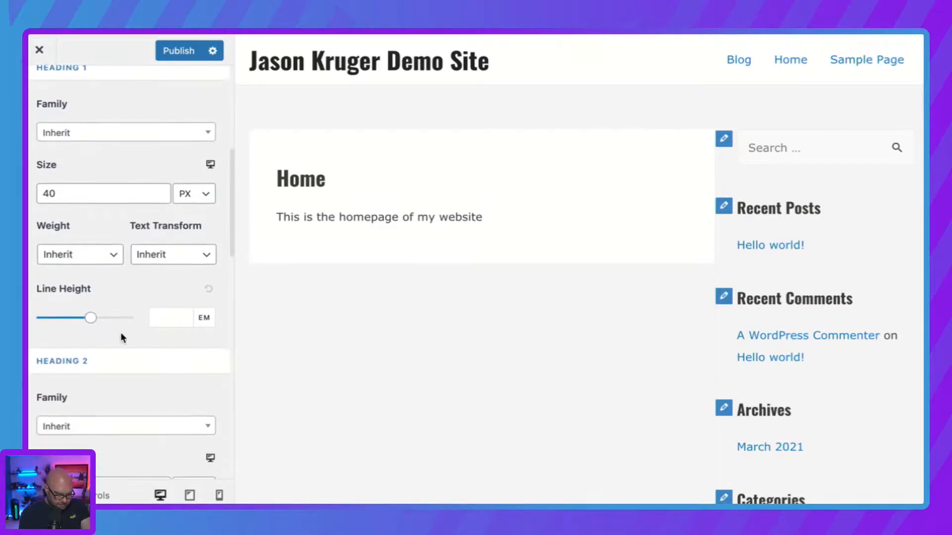
{"action": "scroll", "coordinate": [122, 338], "scroll_direction": "up", "scroll_amount": 1}
{"action": "scroll", "coordinate": [123, 339], "scroll_direction": "down", "scroll_amount": 6}
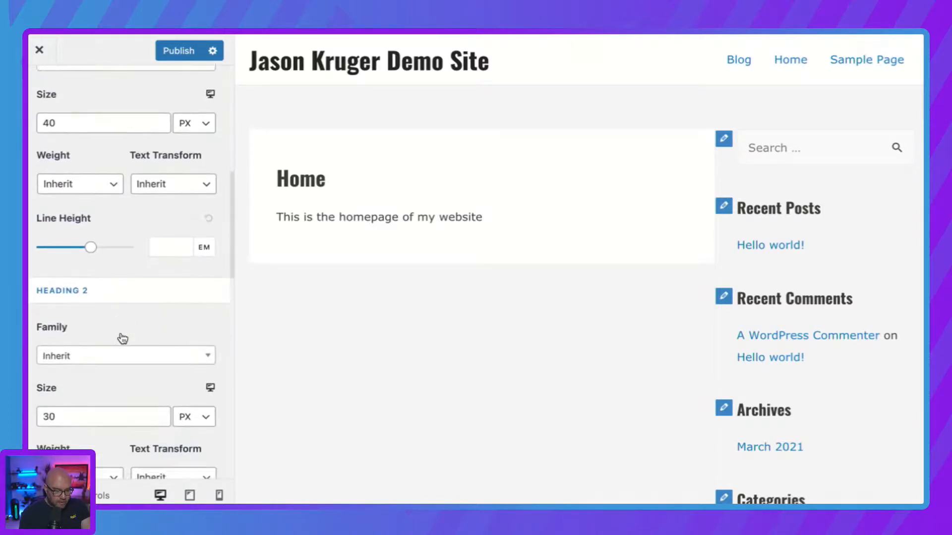
{"action": "scroll", "coordinate": [122, 337], "scroll_direction": "down", "scroll_amount": 4}
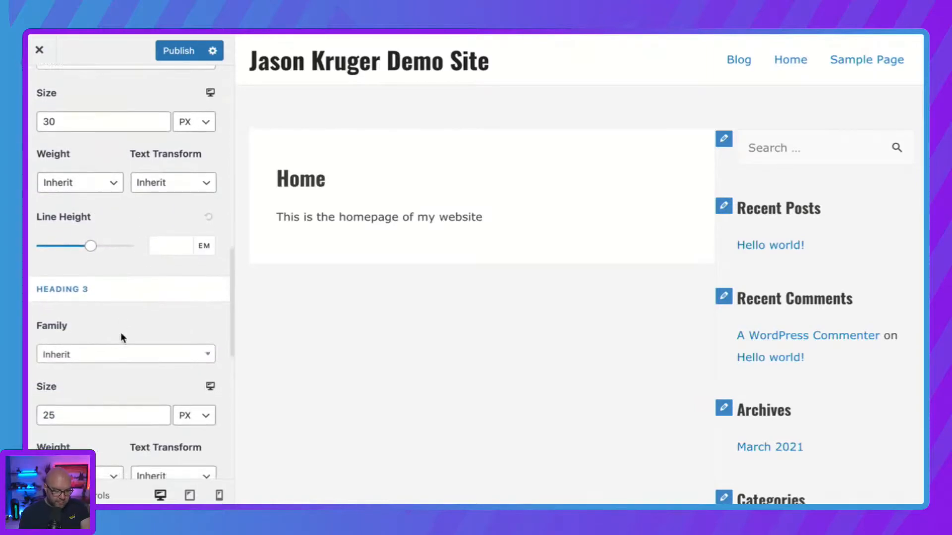
{"action": "left_click", "coordinate": [115, 255]}
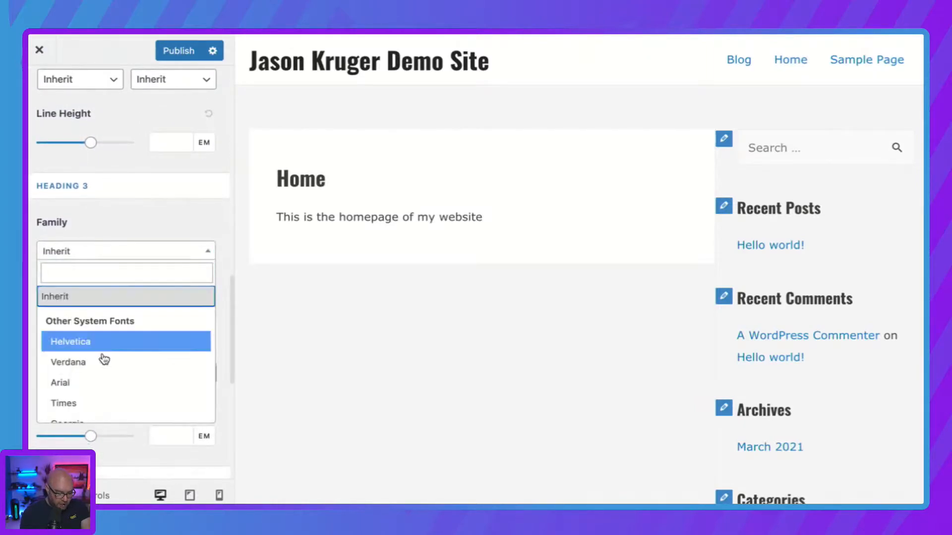
{"action": "left_click", "coordinate": [145, 232]}
{"action": "scroll", "coordinate": [139, 218], "scroll_direction": "up", "scroll_amount": 10}
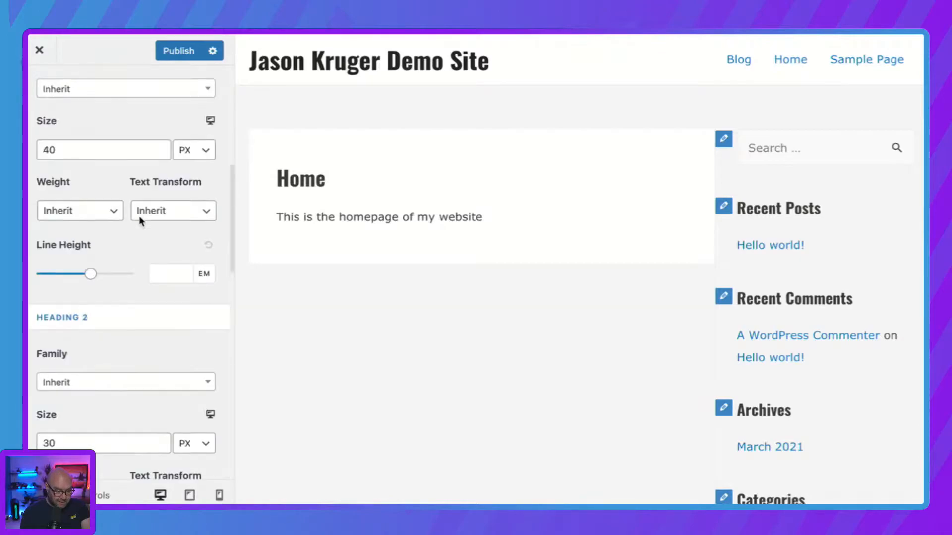
Step: Leave the typography settings and look over the global colour options for text, theme, links, headings and background
{"action": "left_click", "coordinate": [40, 92]}
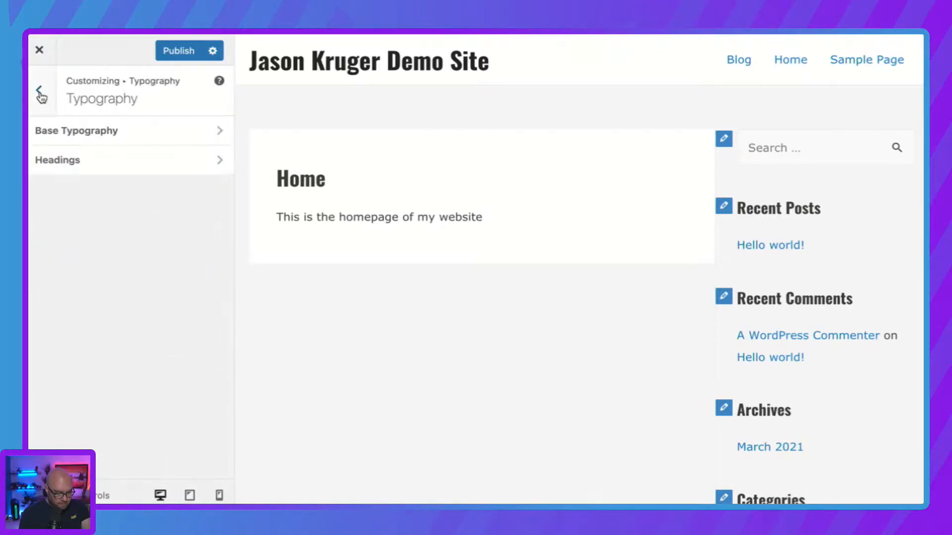
{"action": "left_click", "coordinate": [40, 93]}
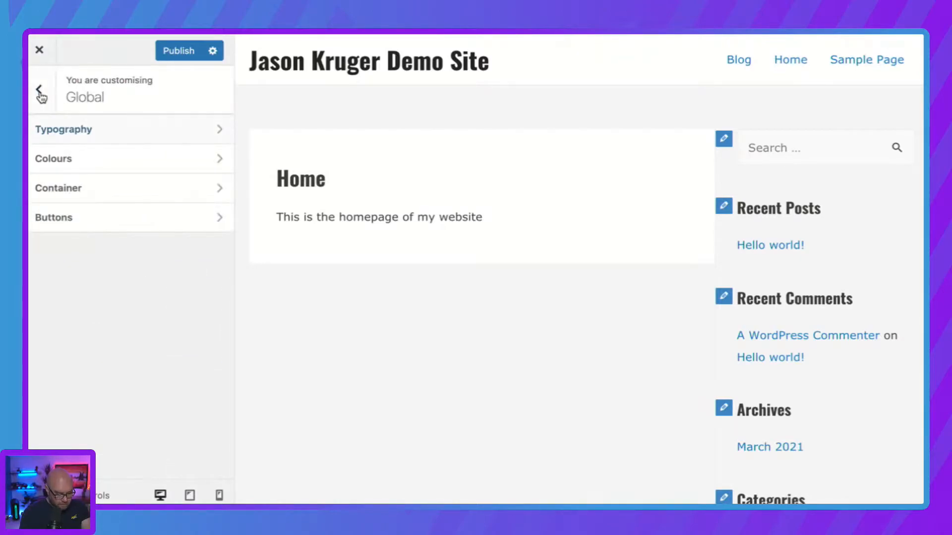
{"action": "left_click", "coordinate": [88, 164]}
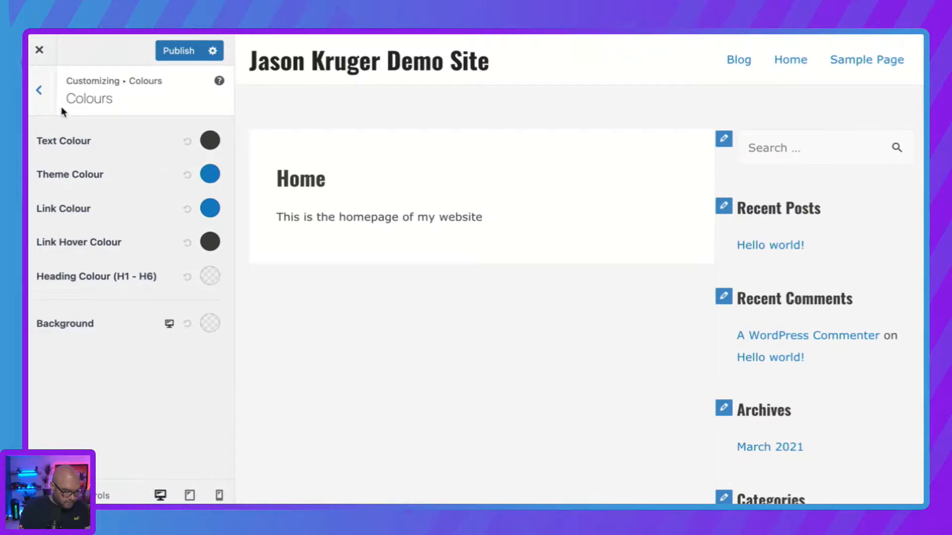
{"action": "left_click", "coordinate": [39, 93]}
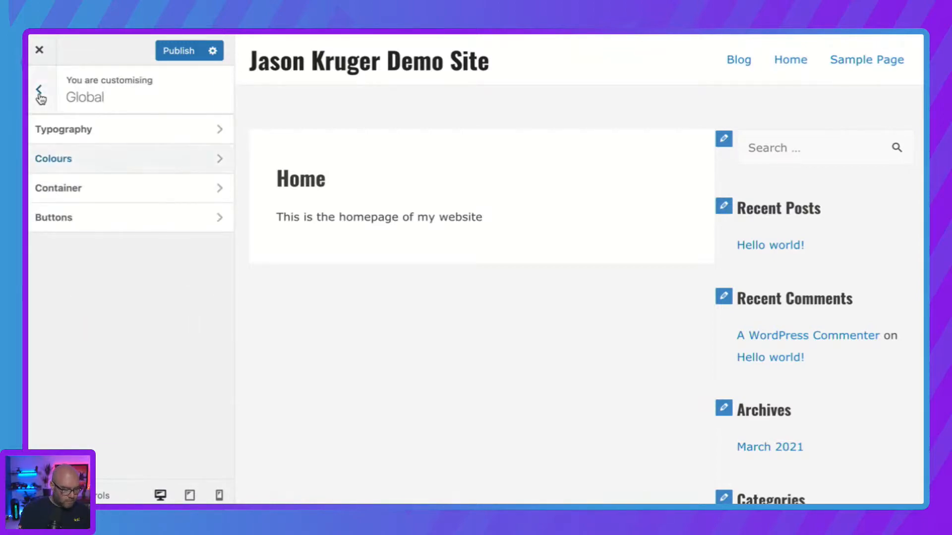
Step: In the global container settings, try the Full Width / Contained layout, and set the layout to Full Width / Stretched
{"action": "left_click", "coordinate": [87, 195]}
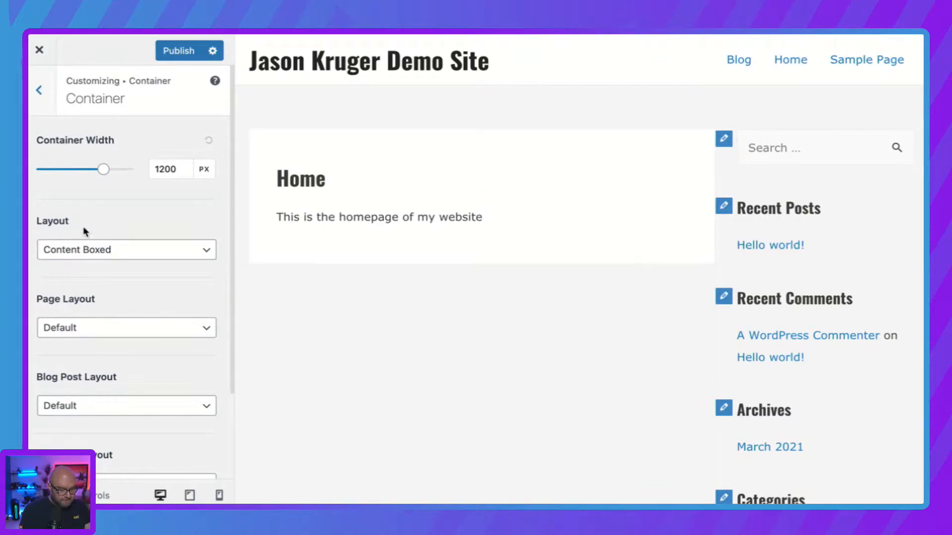
{"action": "left_click", "coordinate": [171, 166]}
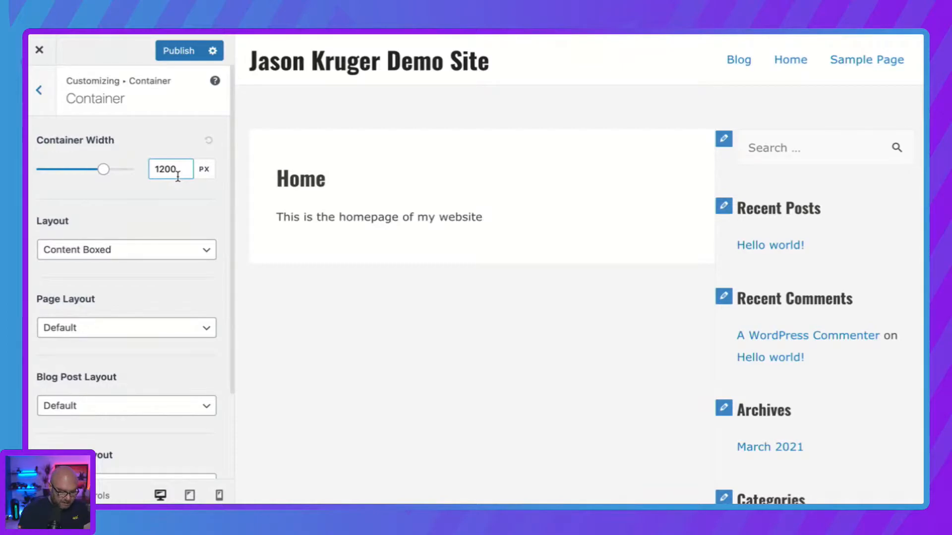
{"action": "left_click", "coordinate": [144, 250]}
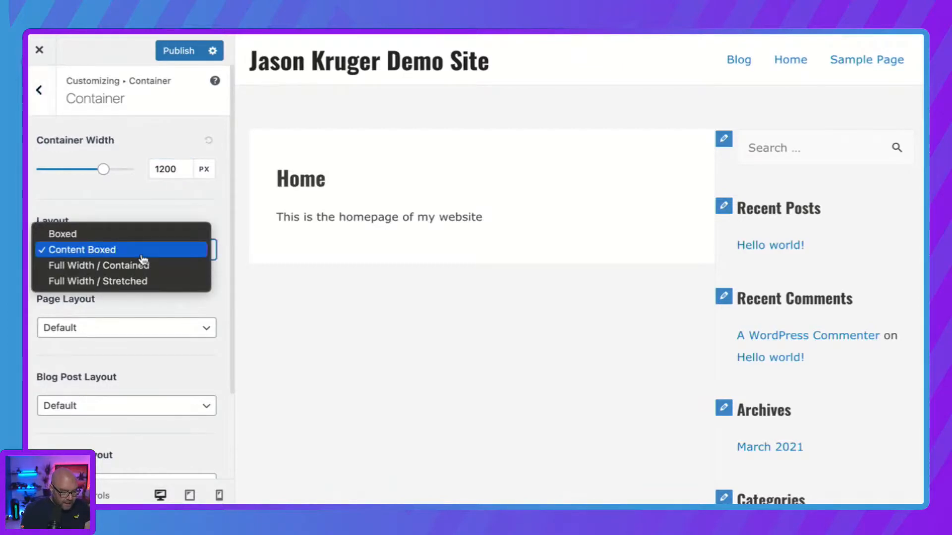
{"action": "left_click", "coordinate": [138, 212]}
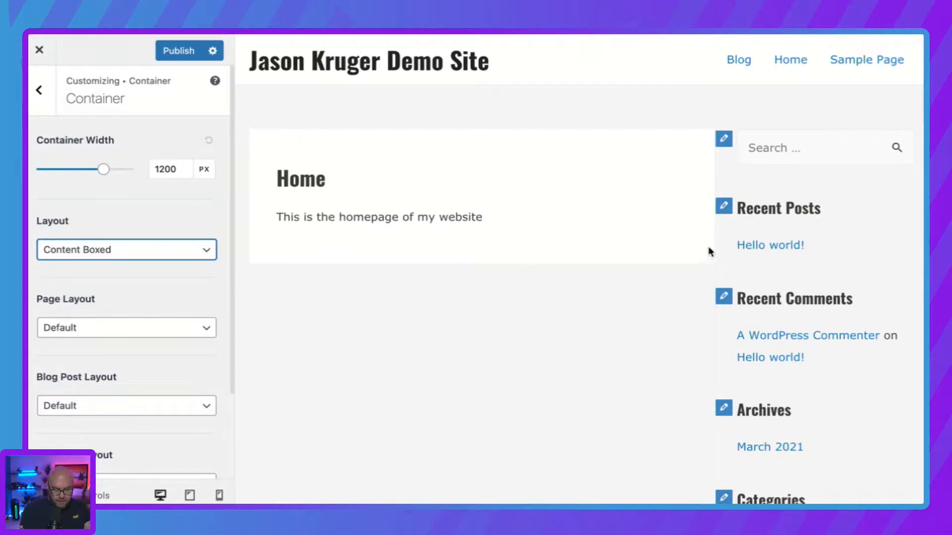
{"action": "left_click", "coordinate": [192, 258]}
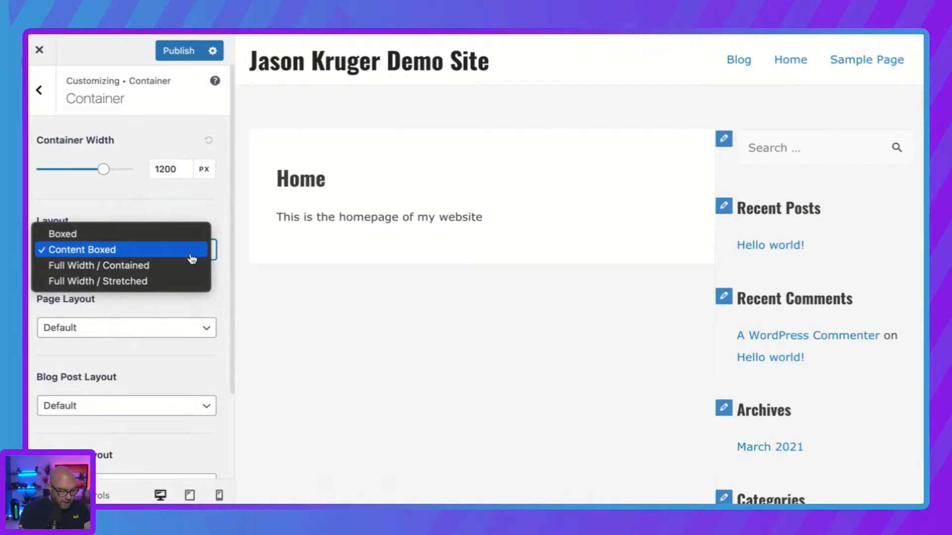
{"action": "left_click", "coordinate": [165, 270]}
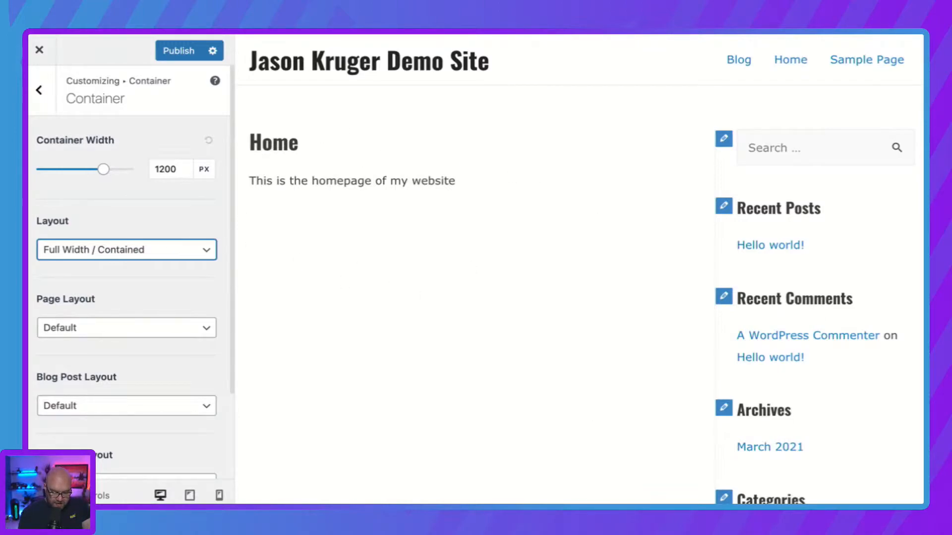
{"action": "left_click", "coordinate": [140, 251]}
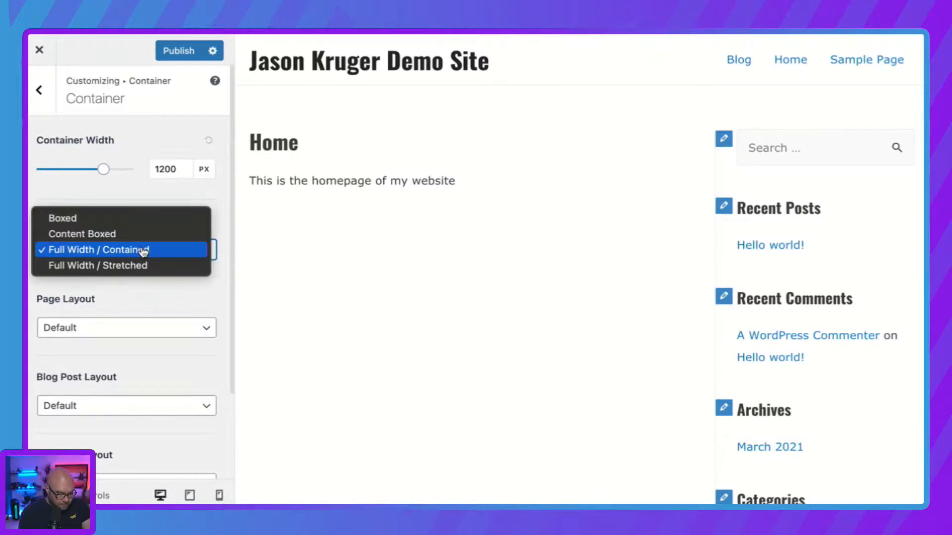
{"action": "left_click", "coordinate": [138, 270]}
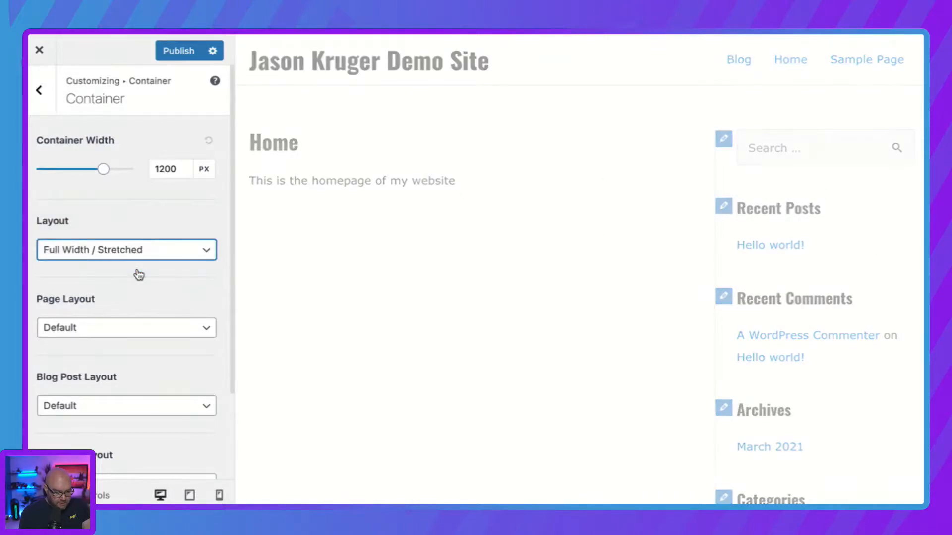
{"action": "left_click", "coordinate": [144, 249]}
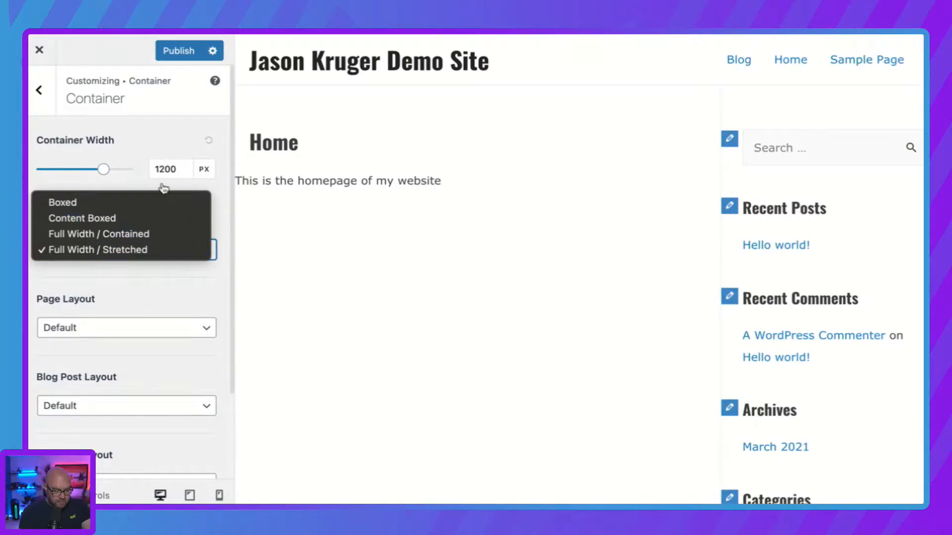
{"action": "left_click", "coordinate": [229, 213]}
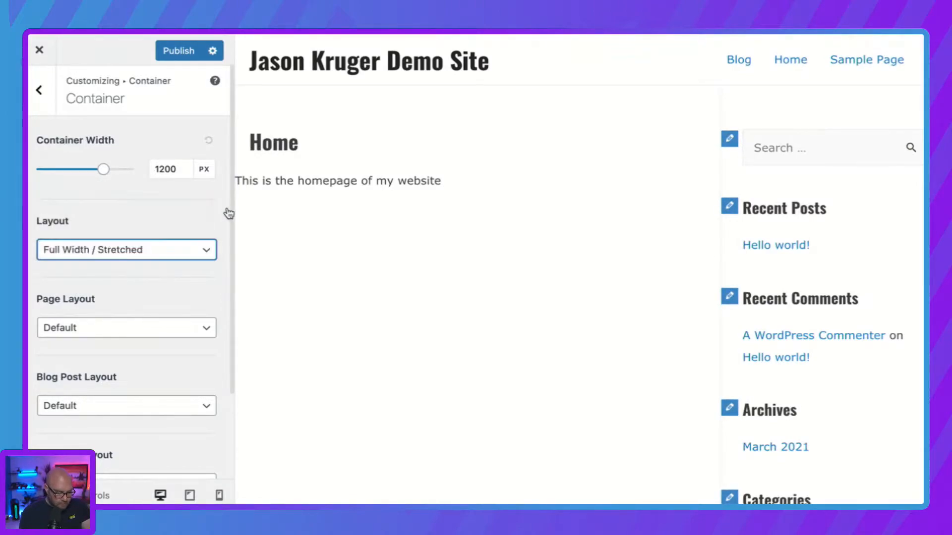
{"action": "left_click", "coordinate": [117, 252]}
{"action": "left_click", "coordinate": [117, 252]}
Step: Look over the separate page, blog post and archives layout options in the container settings
{"action": "scroll", "coordinate": [115, 270], "scroll_direction": "down", "scroll_amount": 2}
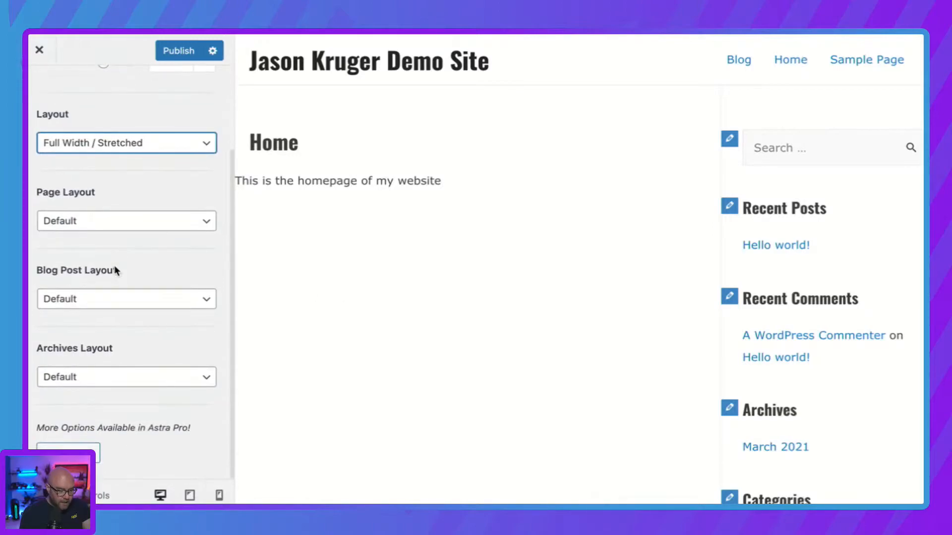
{"action": "left_click", "coordinate": [113, 220]}
{"action": "left_click", "coordinate": [123, 205]}
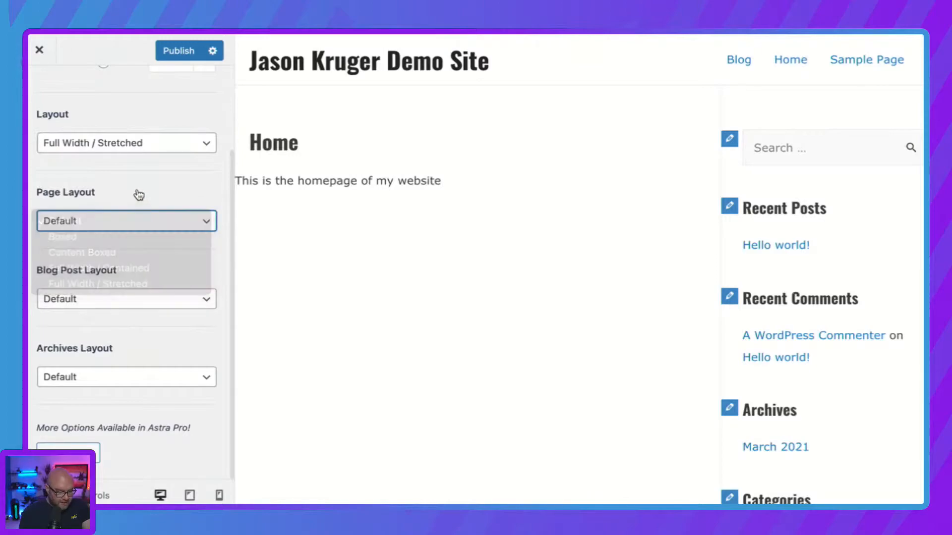
{"action": "scroll", "coordinate": [85, 153], "scroll_direction": "up", "scroll_amount": 2}
{"action": "scroll", "coordinate": [105, 284], "scroll_direction": "down", "scroll_amount": 3}
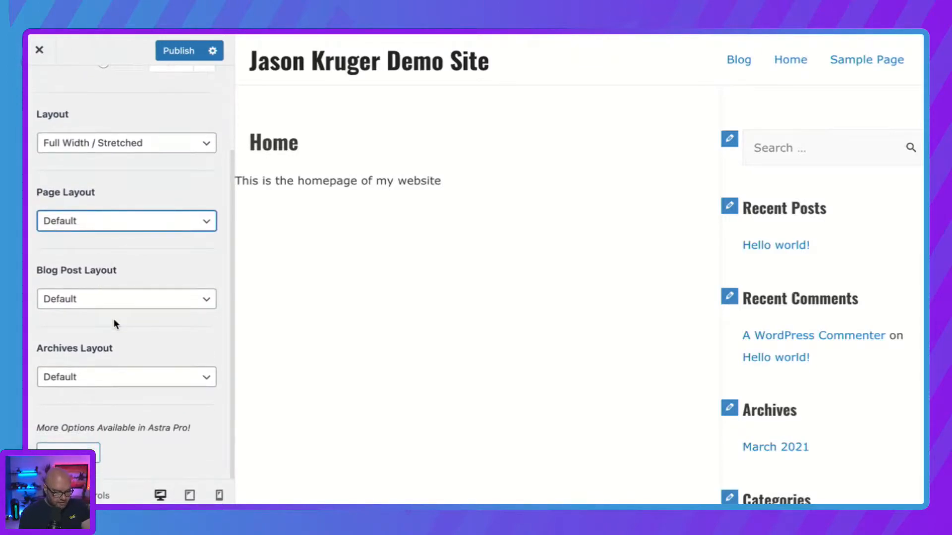
{"action": "scroll", "coordinate": [108, 445], "scroll_direction": "up", "scroll_amount": 4}
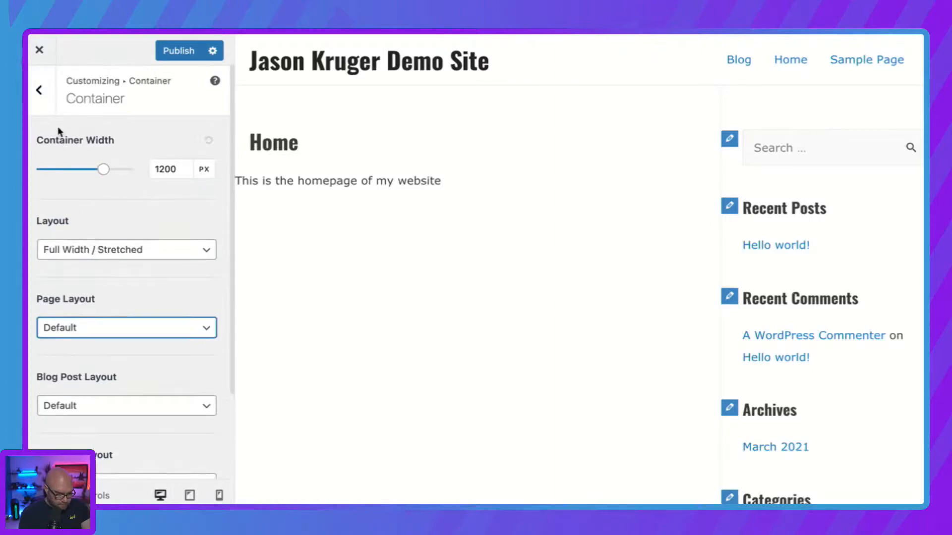
Step: Leave the container settings and look over the global button options for colours, border and font
{"action": "left_click", "coordinate": [39, 90]}
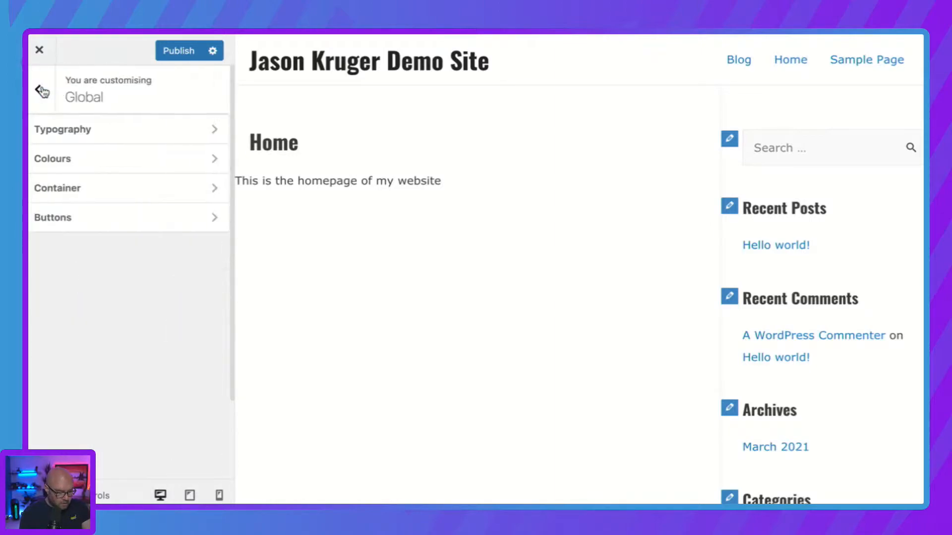
{"action": "left_click", "coordinate": [72, 218]}
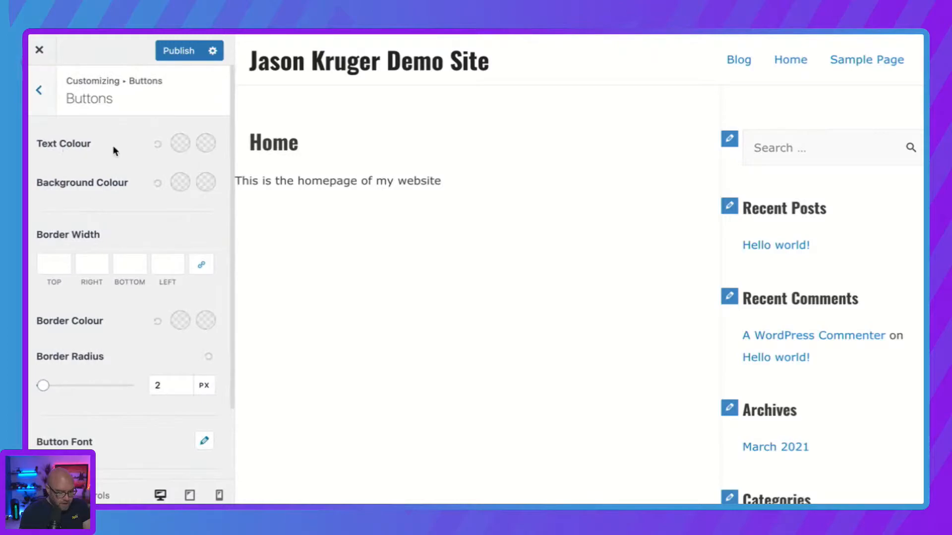
{"action": "scroll", "coordinate": [98, 291], "scroll_direction": "down", "scroll_amount": 2}
{"action": "scroll", "coordinate": [98, 290], "scroll_direction": "up", "scroll_amount": 2}
{"action": "left_click", "coordinate": [42, 100]}
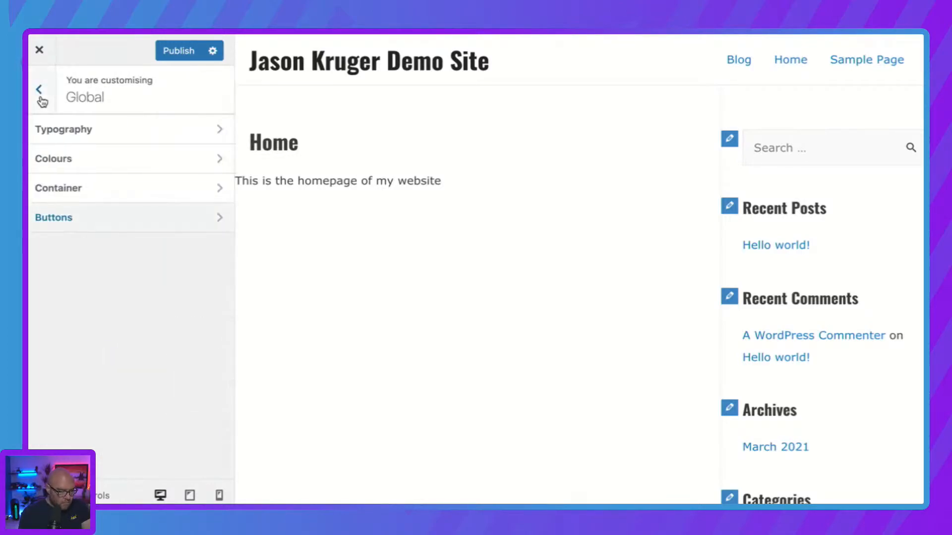
{"action": "left_click", "coordinate": [39, 90]}
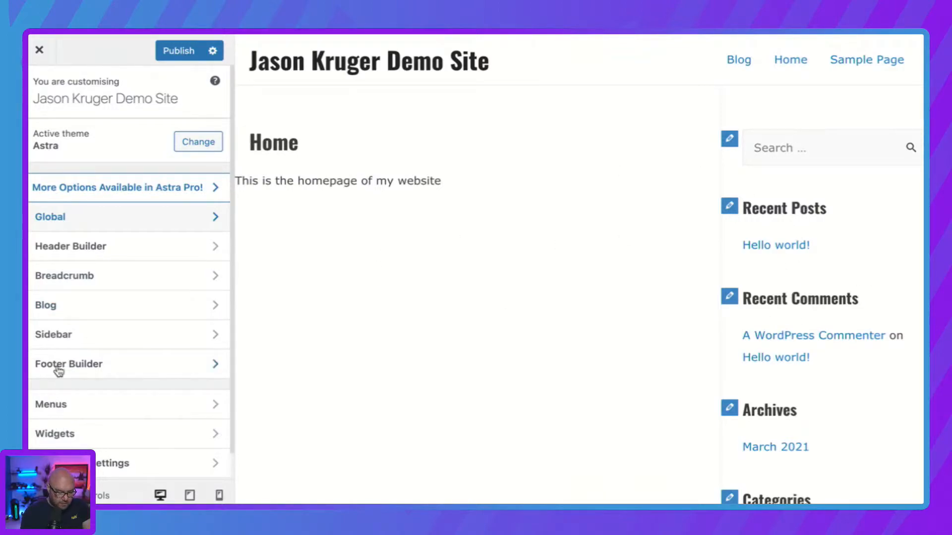
Step: Set the site's default sidebar layout to No Sidebar
{"action": "left_click", "coordinate": [63, 336]}
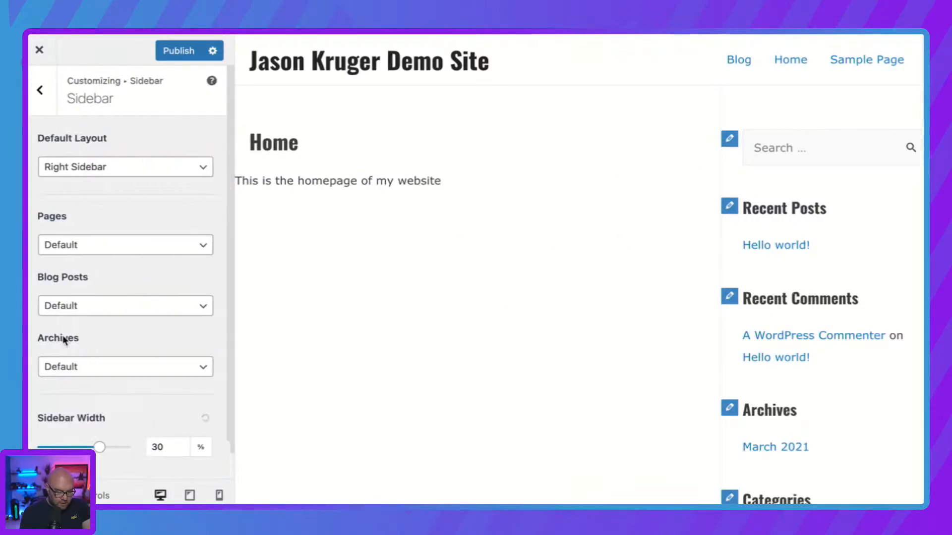
{"action": "left_click", "coordinate": [133, 164]}
{"action": "left_click", "coordinate": [119, 141]}
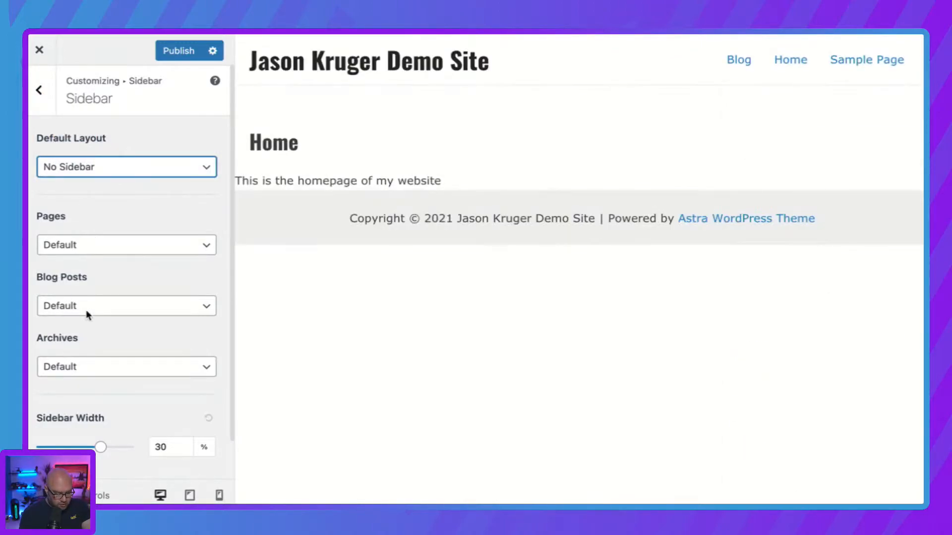
Step: Set the sidebar for both blog posts and archives to Right Sidebar, and leave the sidebar settings
{"action": "left_click", "coordinate": [75, 310]}
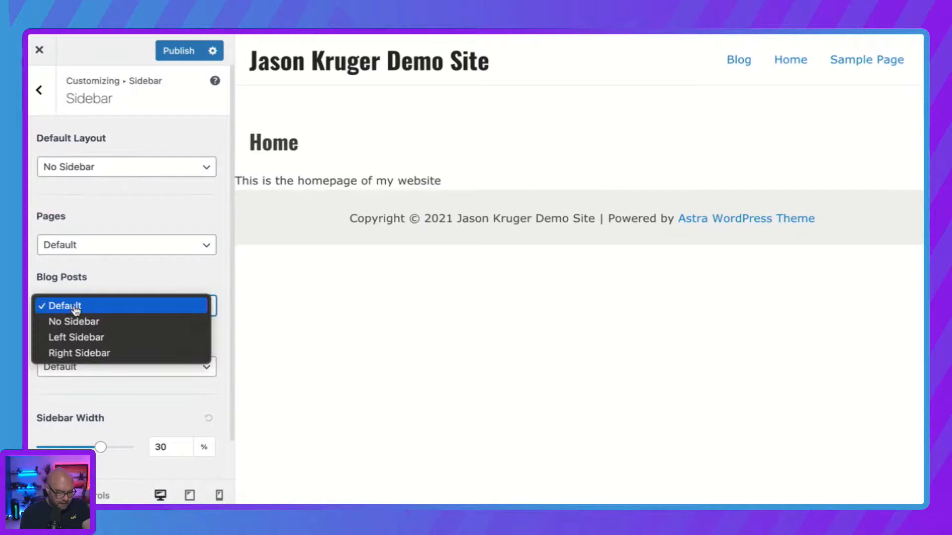
{"action": "left_click", "coordinate": [78, 353]}
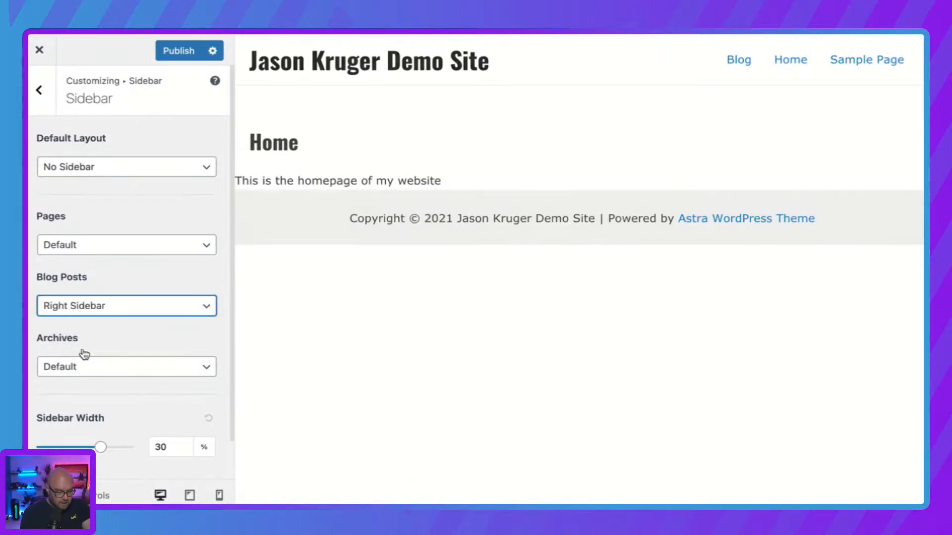
{"action": "left_click", "coordinate": [130, 371]}
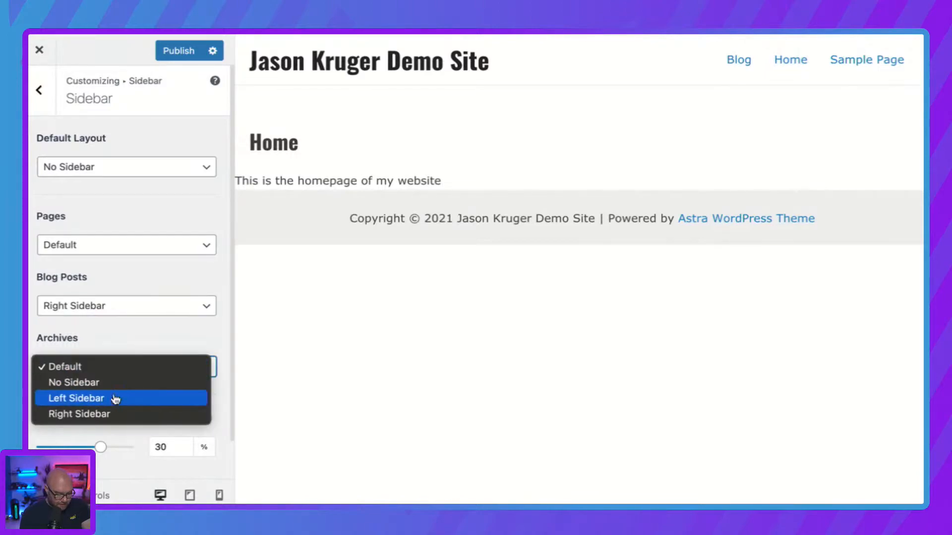
{"action": "key", "text": "Escape"}
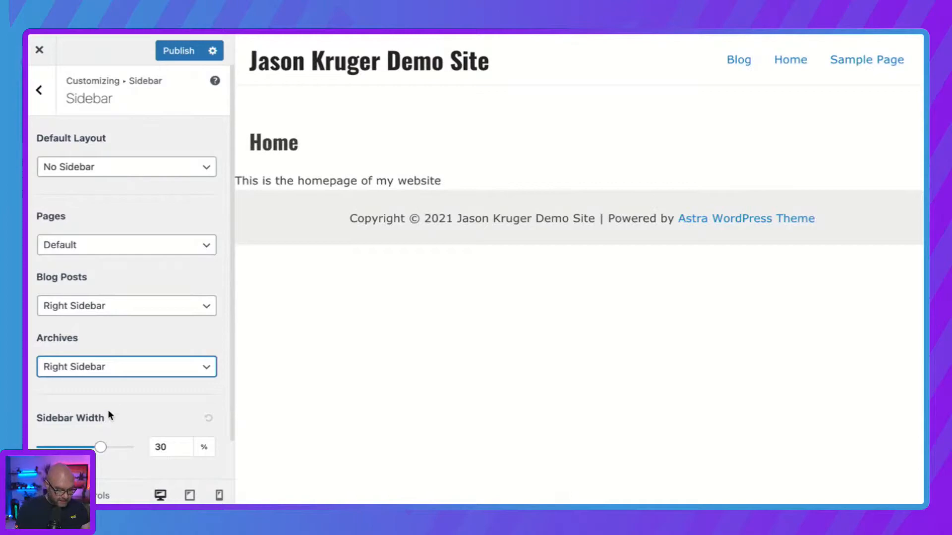
{"action": "scroll", "coordinate": [142, 333], "scroll_direction": "down", "scroll_amount": 1}
{"action": "scroll", "coordinate": [143, 335], "scroll_direction": "up", "scroll_amount": 1}
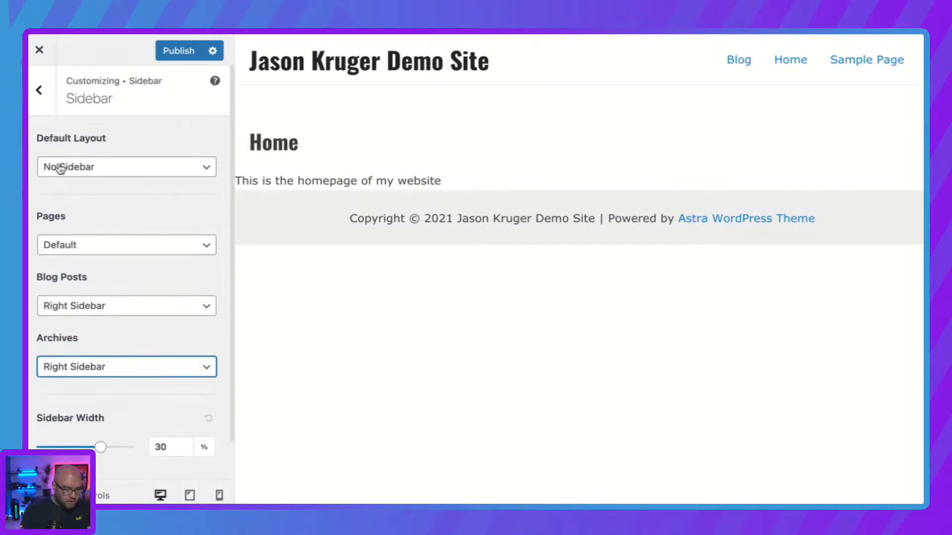
{"action": "left_click", "coordinate": [39, 89]}
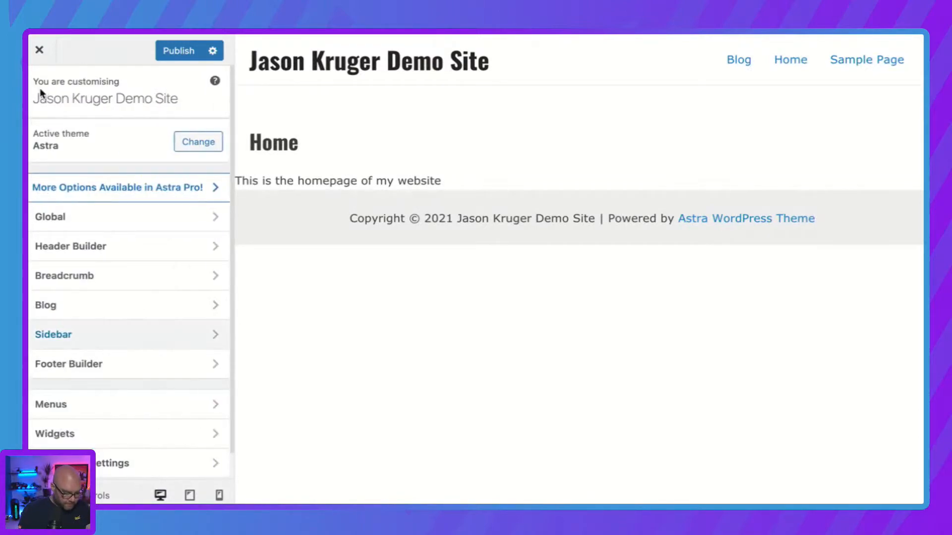
Step: Look over the header position choices in the breadcrumb settings, keeping None
{"action": "left_click", "coordinate": [88, 283]}
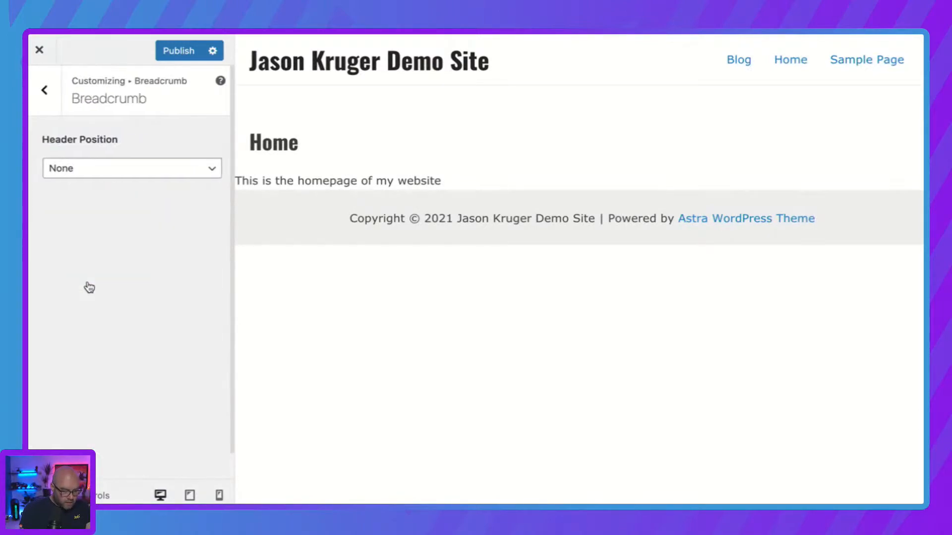
{"action": "left_click", "coordinate": [131, 173]}
{"action": "left_click", "coordinate": [147, 279]}
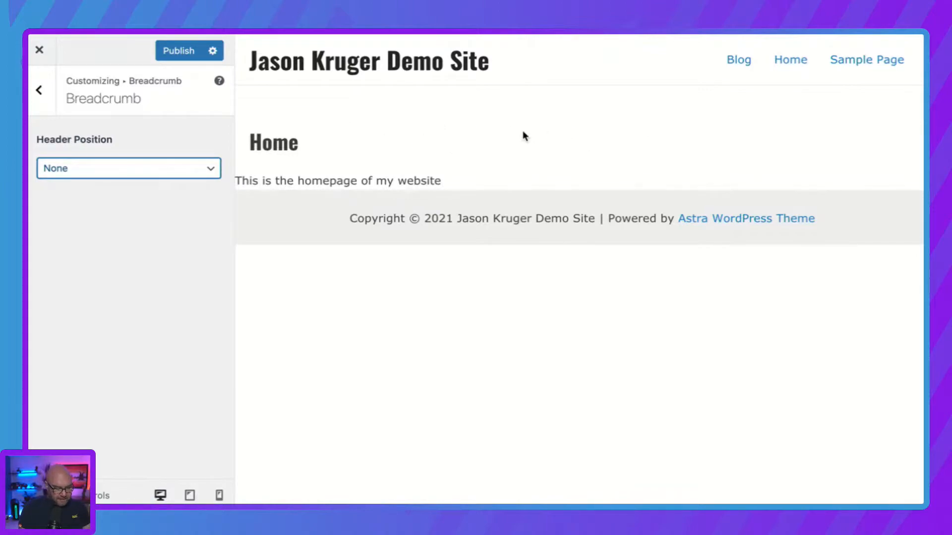
{"action": "left_click", "coordinate": [40, 91]}
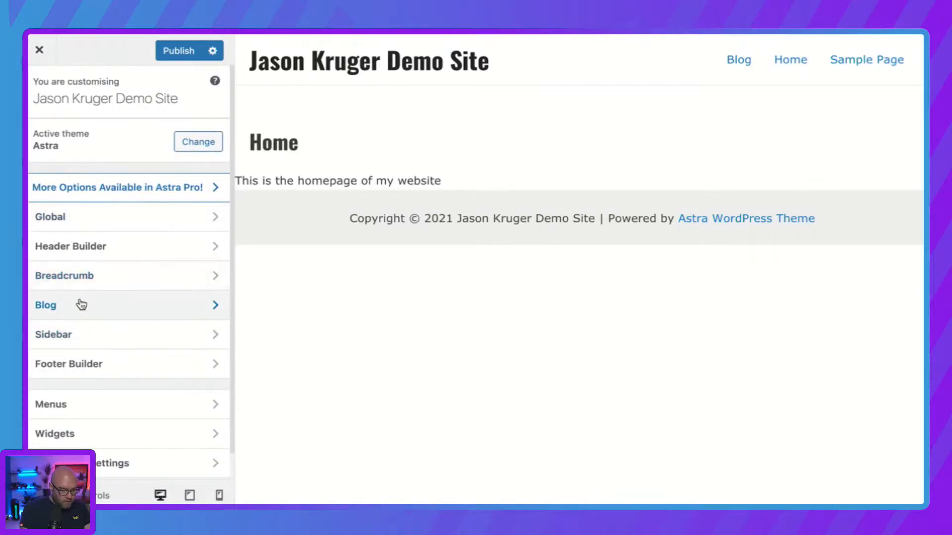
Step: Look over the blog's single post structure, meta and title font size settings, trying the featured image's visibility toggle
{"action": "left_click", "coordinate": [82, 305]}
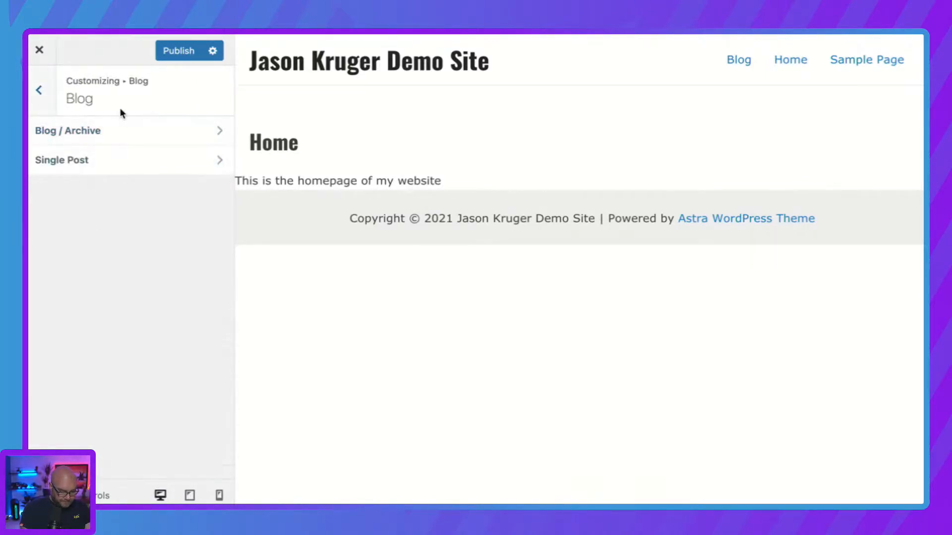
{"action": "left_click", "coordinate": [96, 169]}
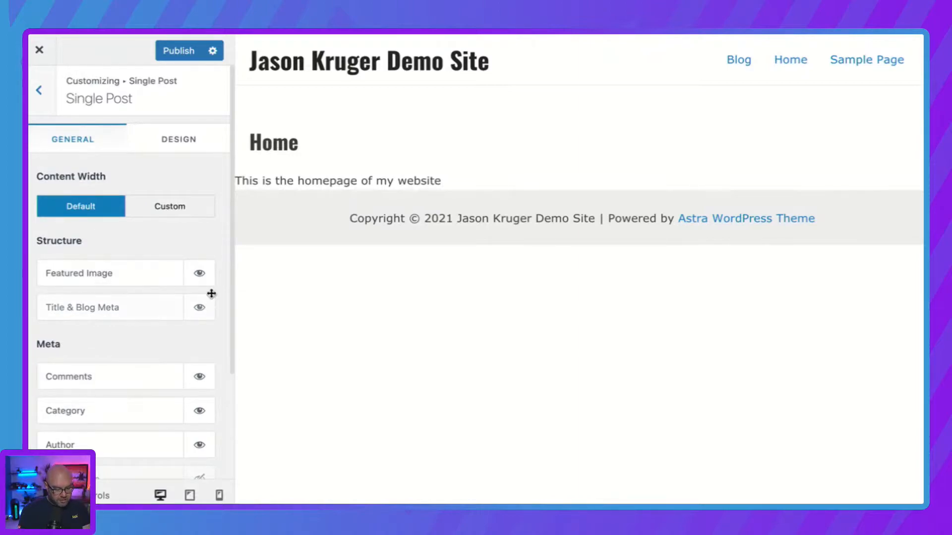
{"action": "left_click", "coordinate": [200, 275]}
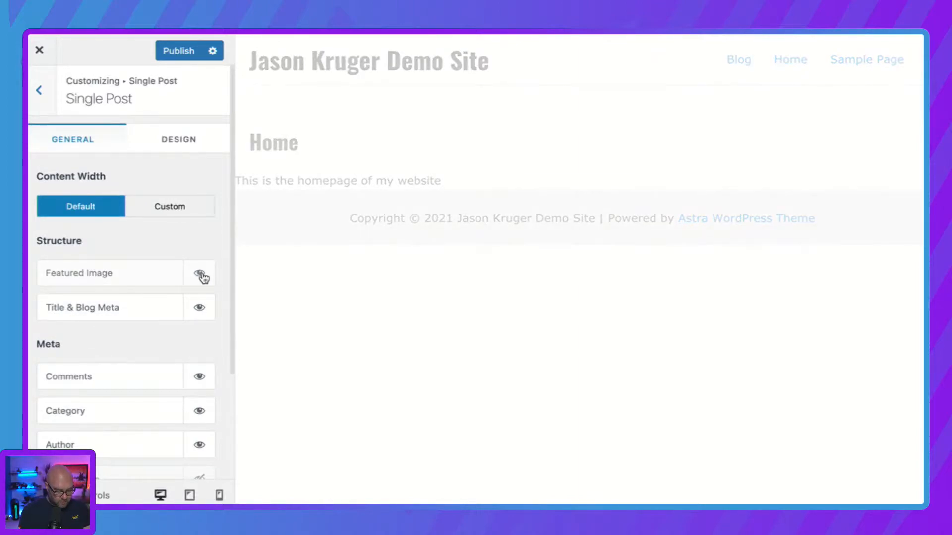
{"action": "scroll", "coordinate": [144, 358], "scroll_direction": "down", "scroll_amount": 3}
{"action": "scroll", "coordinate": [142, 355], "scroll_direction": "up", "scroll_amount": 3}
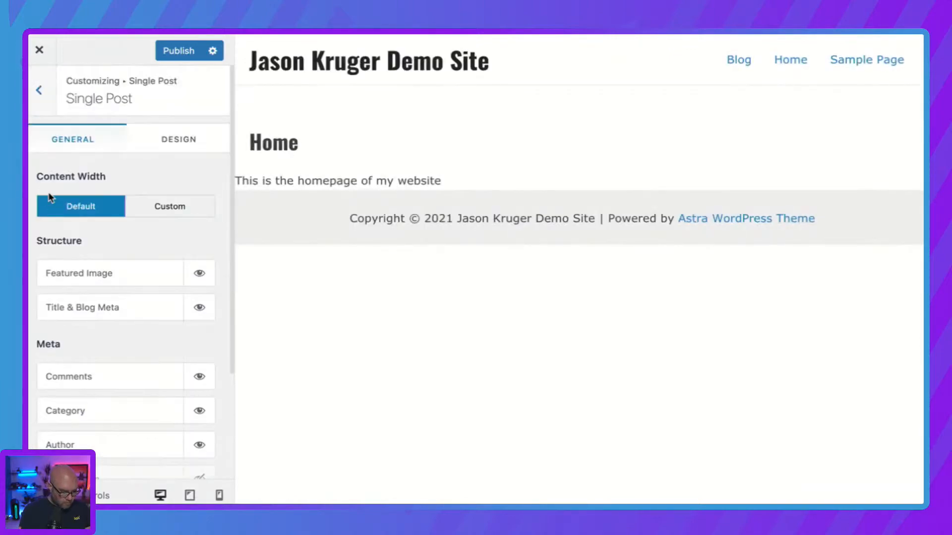
{"action": "left_click", "coordinate": [185, 145]}
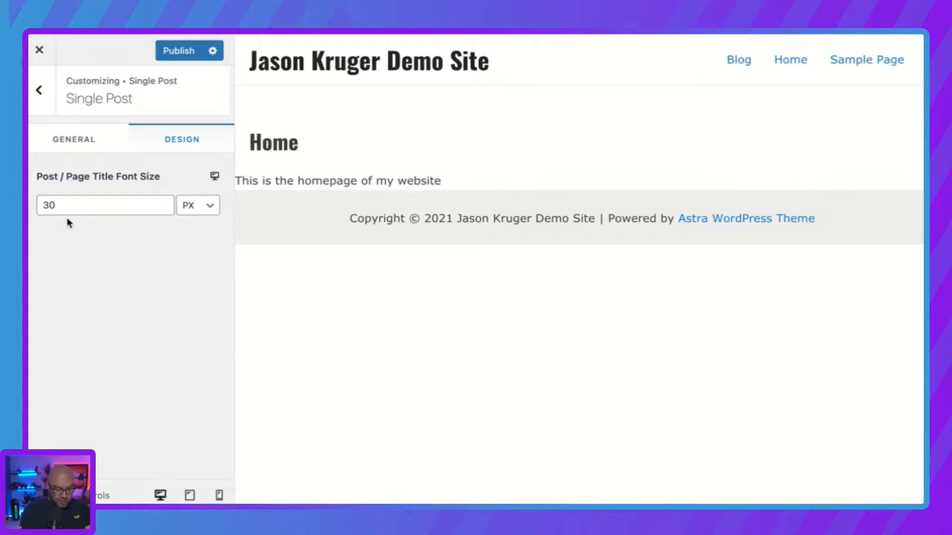
{"action": "left_click", "coordinate": [40, 93]}
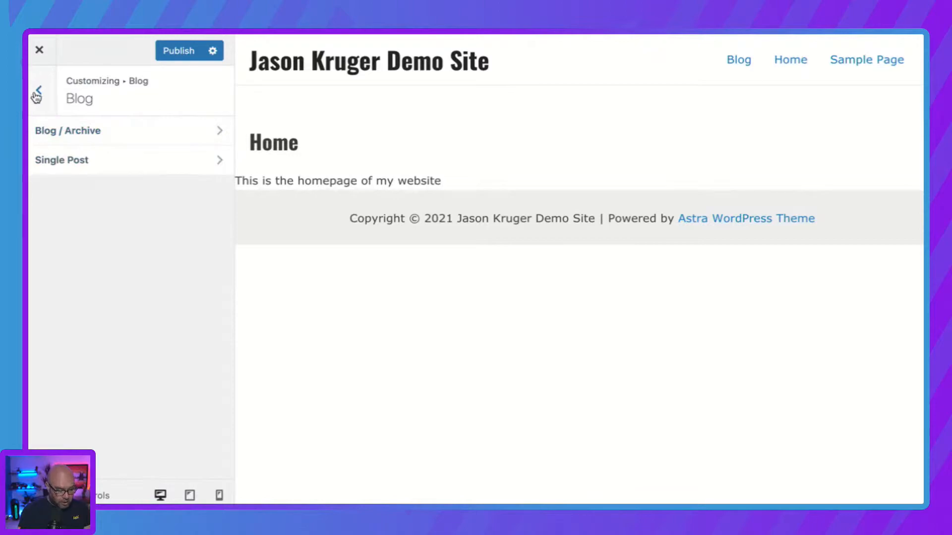
{"action": "left_click", "coordinate": [39, 93]}
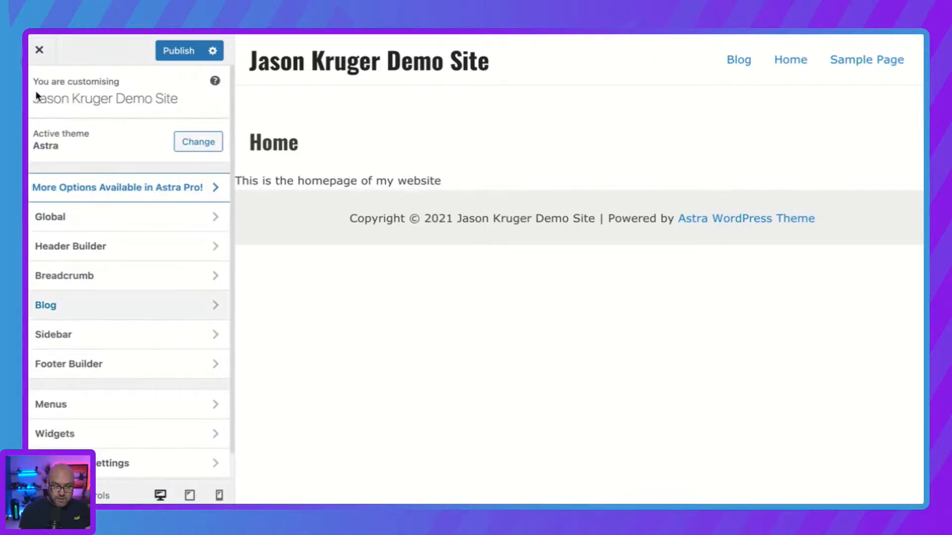
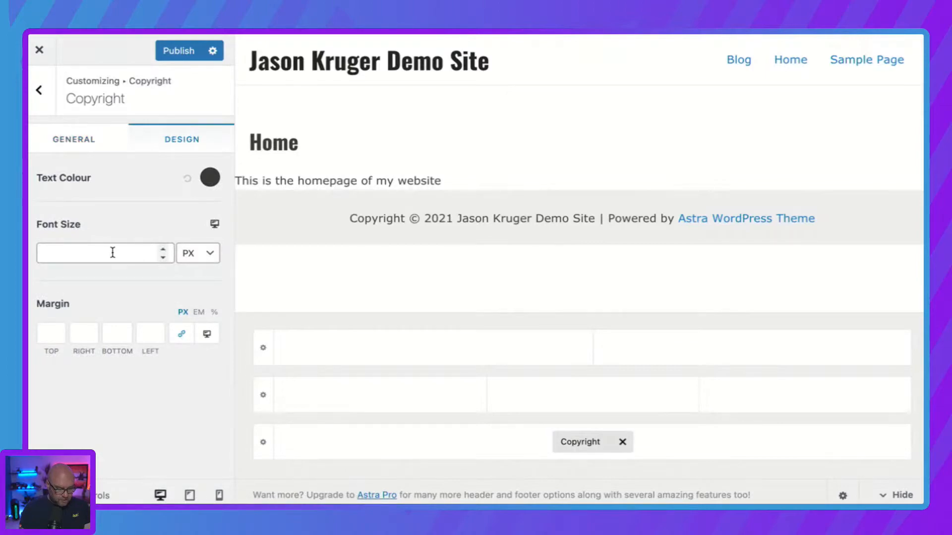
Step: Set the footer copyright text's font size to 12 px and leave the footer builder
{"action": "left_click", "coordinate": [166, 258]}
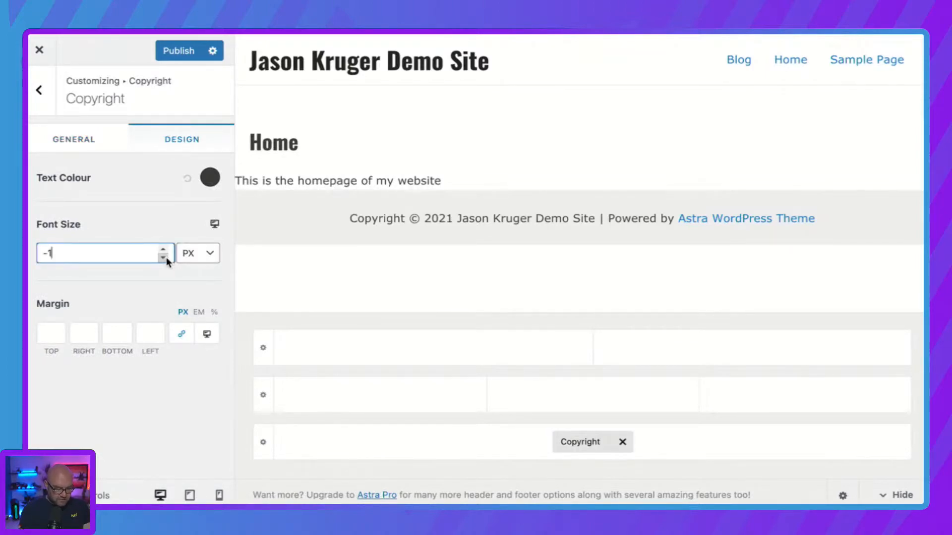
{"action": "left_click", "coordinate": [165, 257]}
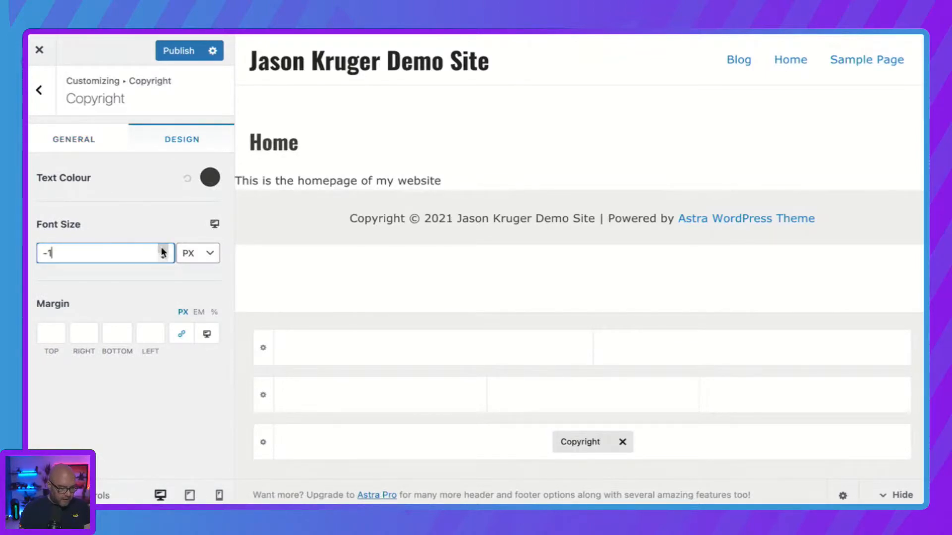
{"action": "left_click", "coordinate": [162, 249]}
{"action": "left_click", "coordinate": [164, 250]}
{"action": "left_click", "coordinate": [163, 249]}
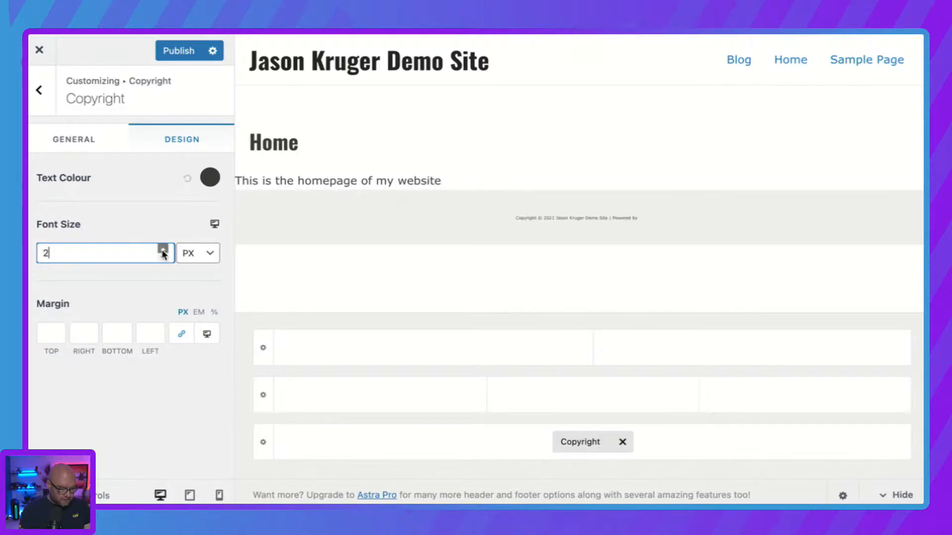
{"action": "left_click", "coordinate": [164, 250]}
{"action": "left_click", "coordinate": [163, 249]}
{"action": "left_click", "coordinate": [163, 249]}
{"action": "left_click", "coordinate": [163, 250]}
{"action": "left_click", "coordinate": [163, 249]}
{"action": "left_click", "coordinate": [163, 250]}
{"action": "left_click", "coordinate": [163, 250]}
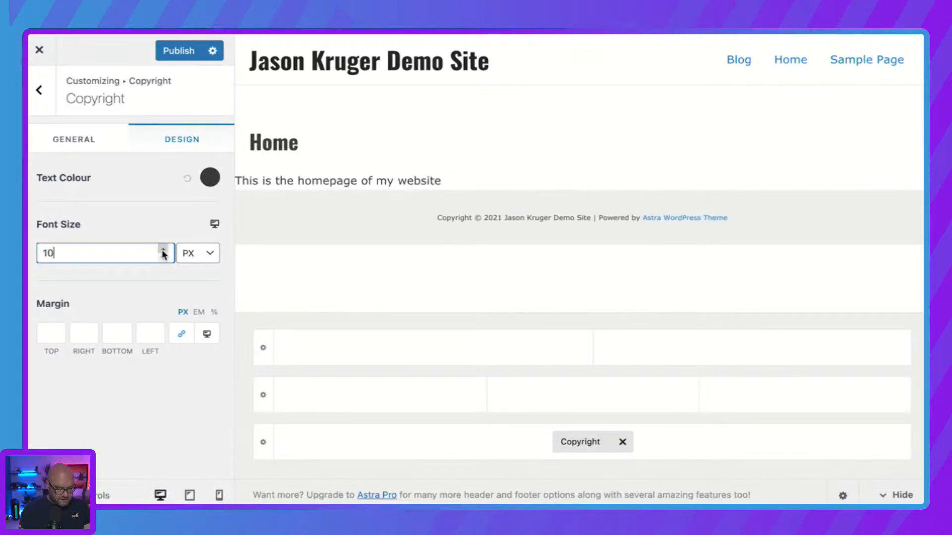
{"action": "left_click", "coordinate": [162, 250]}
{"action": "left_click", "coordinate": [163, 250]}
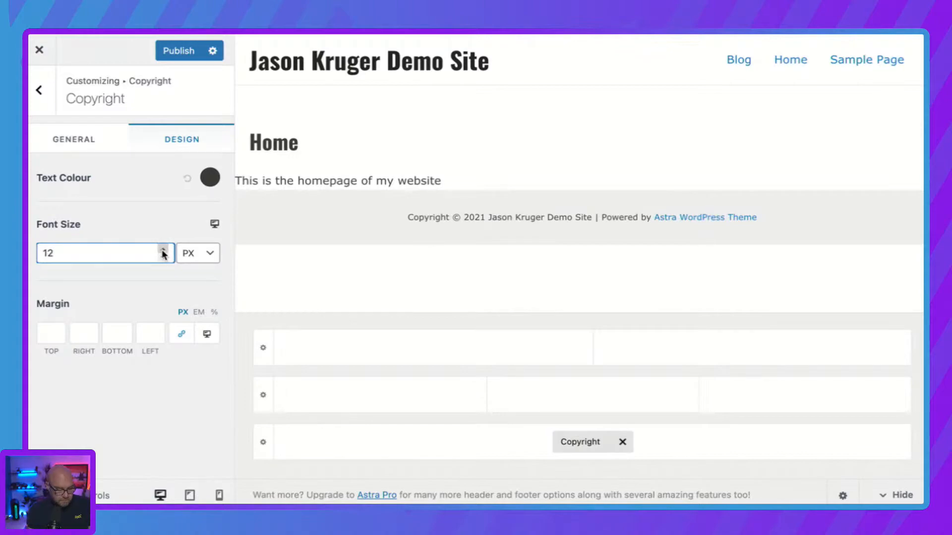
{"action": "left_click", "coordinate": [40, 93]}
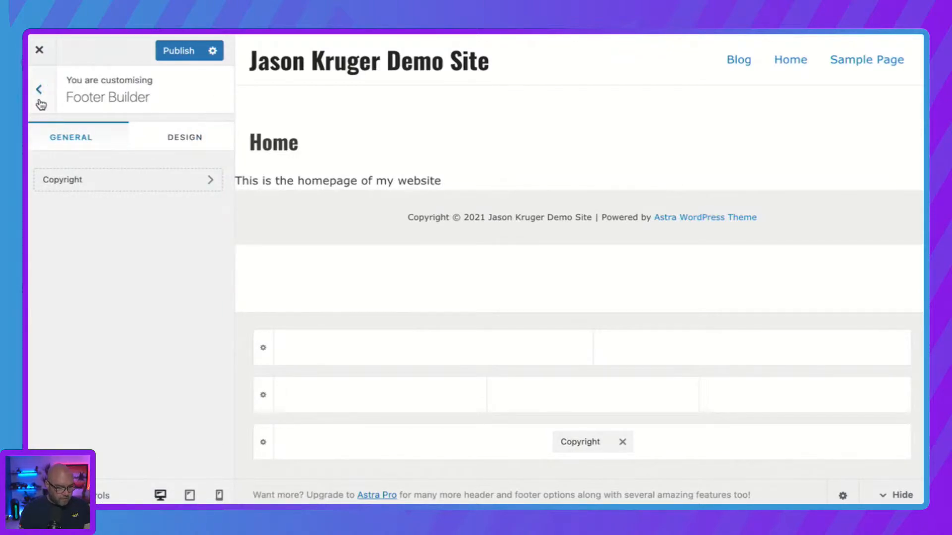
{"action": "left_click", "coordinate": [40, 101]}
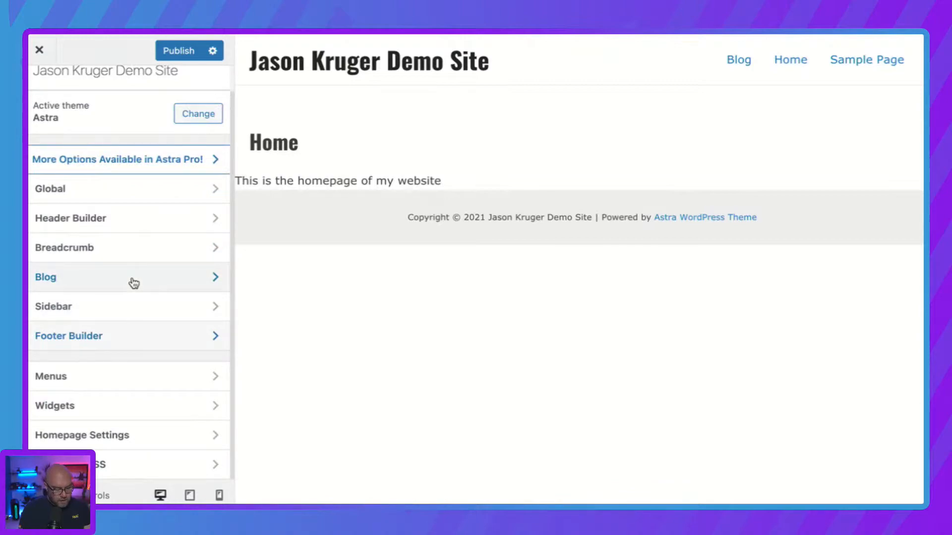
Step: Create a new menu named Main Menu and assign it to the Primary Menu location
{"action": "left_click", "coordinate": [71, 384]}
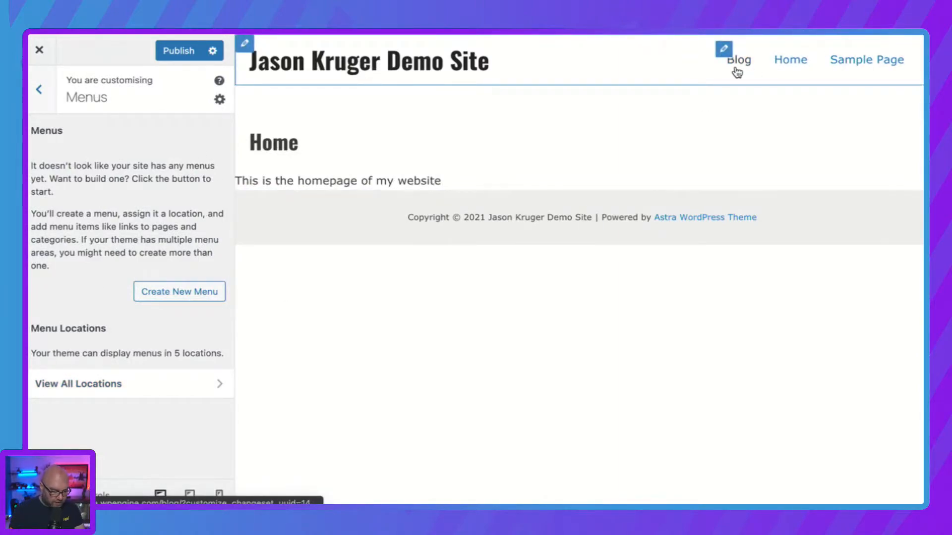
{"action": "left_click", "coordinate": [194, 296]}
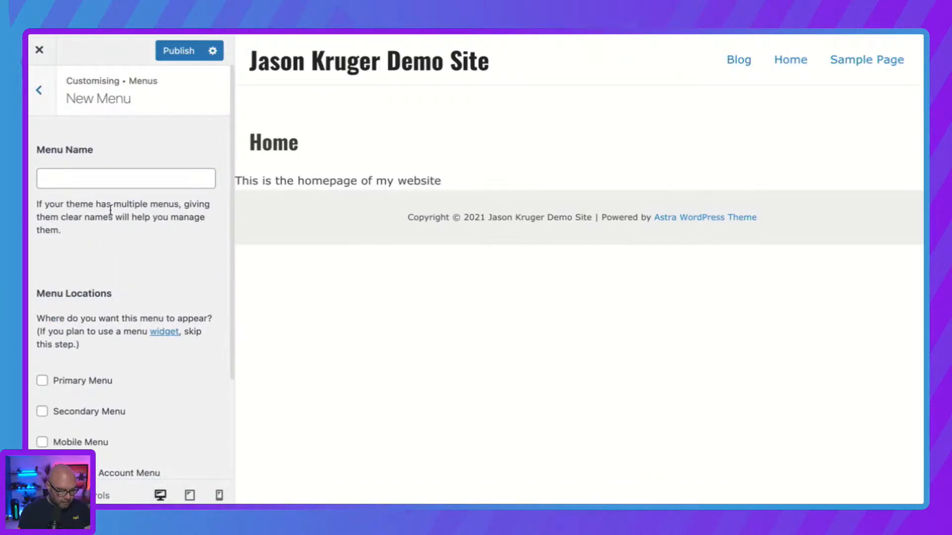
{"action": "left_click", "coordinate": [109, 178]}
{"action": "type", "text": "Main Menu"}
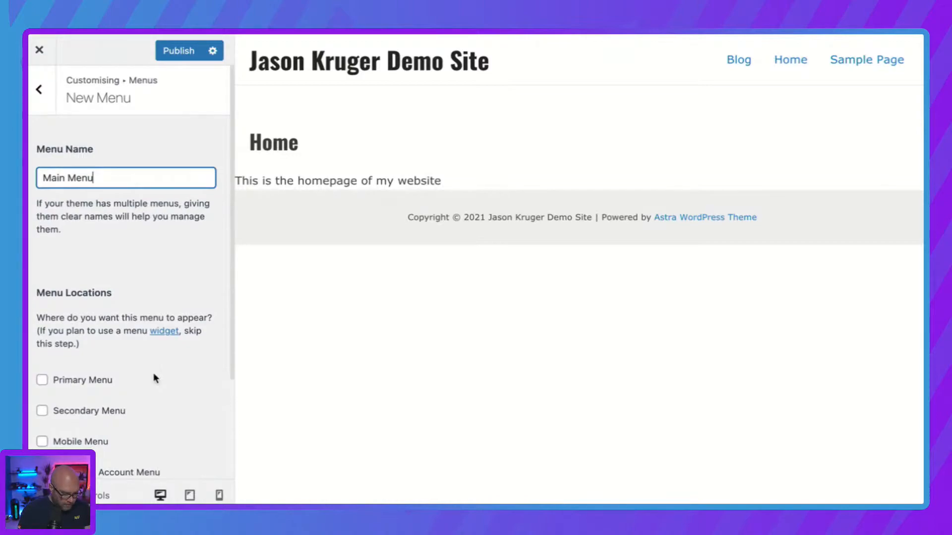
{"action": "scroll", "coordinate": [153, 372], "scroll_direction": "down", "scroll_amount": 1}
{"action": "left_click", "coordinate": [42, 370]}
{"action": "scroll", "coordinate": [100, 376], "scroll_direction": "down", "scroll_amount": 4}
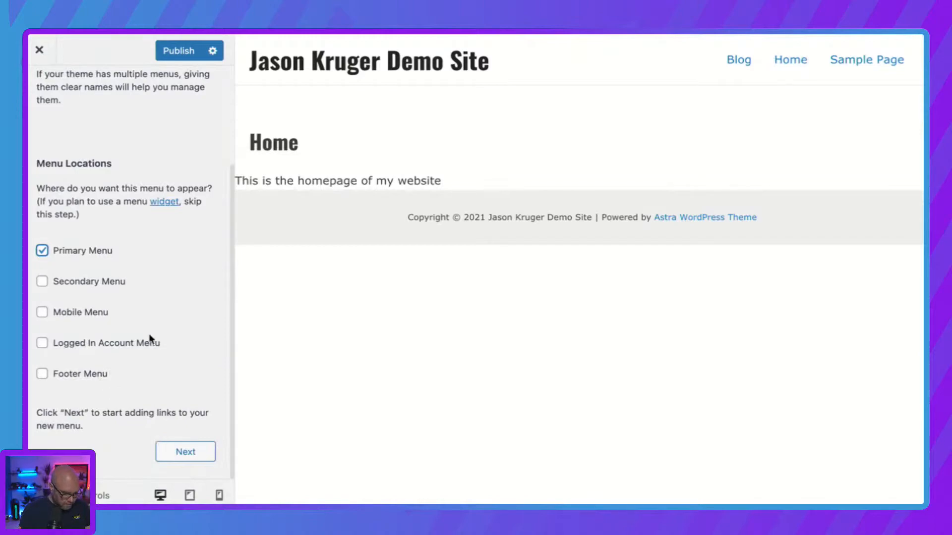
{"action": "left_click", "coordinate": [191, 451]}
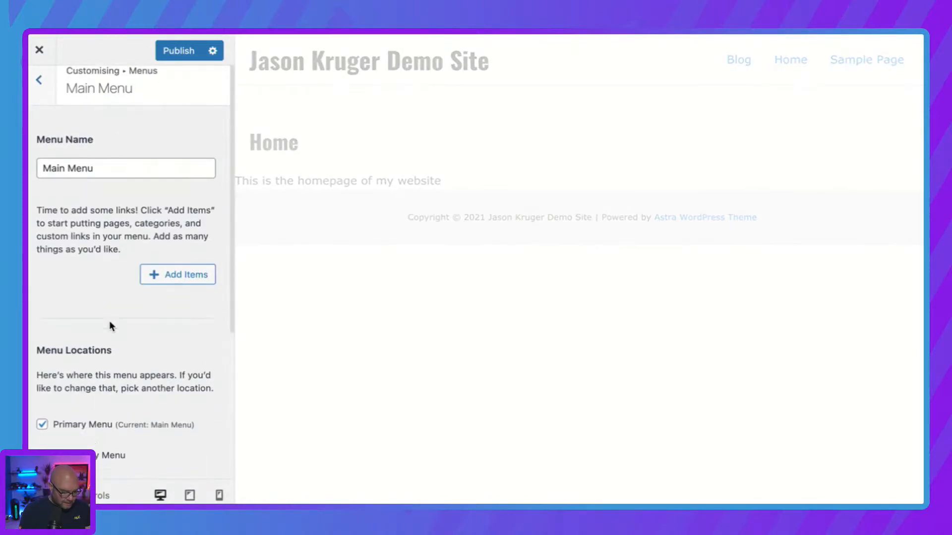
Step: Add the Home and Blog pages to Main Menu and leave the menu settings
{"action": "left_click", "coordinate": [187, 285]}
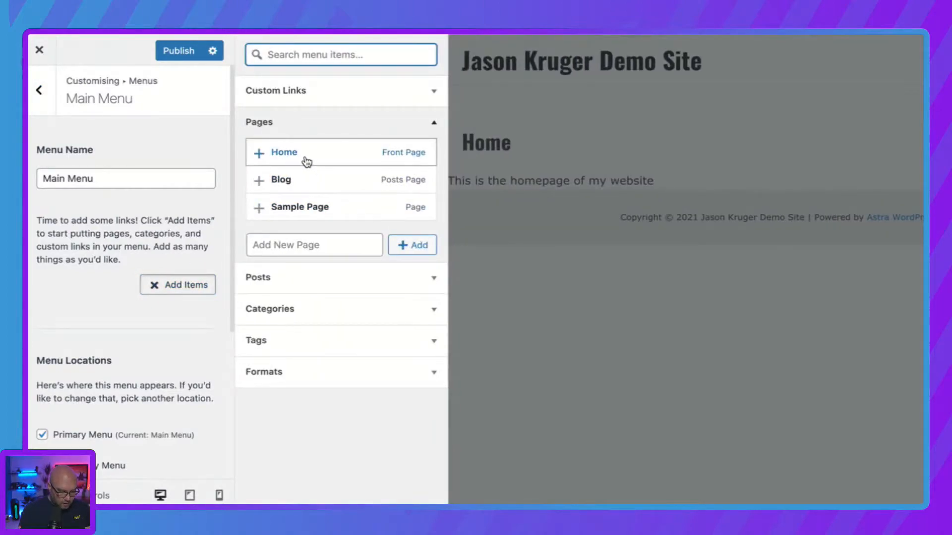
{"action": "left_click", "coordinate": [286, 153]}
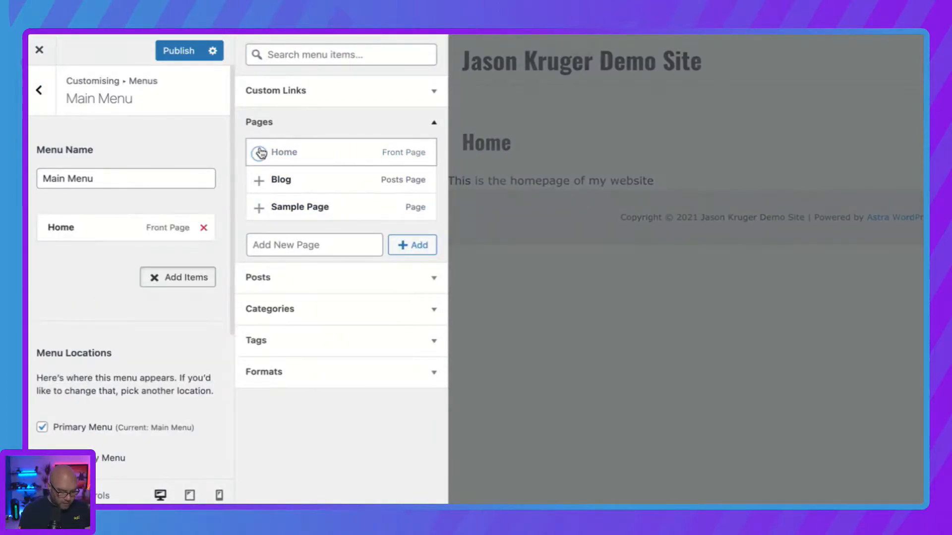
{"action": "left_click", "coordinate": [287, 183]}
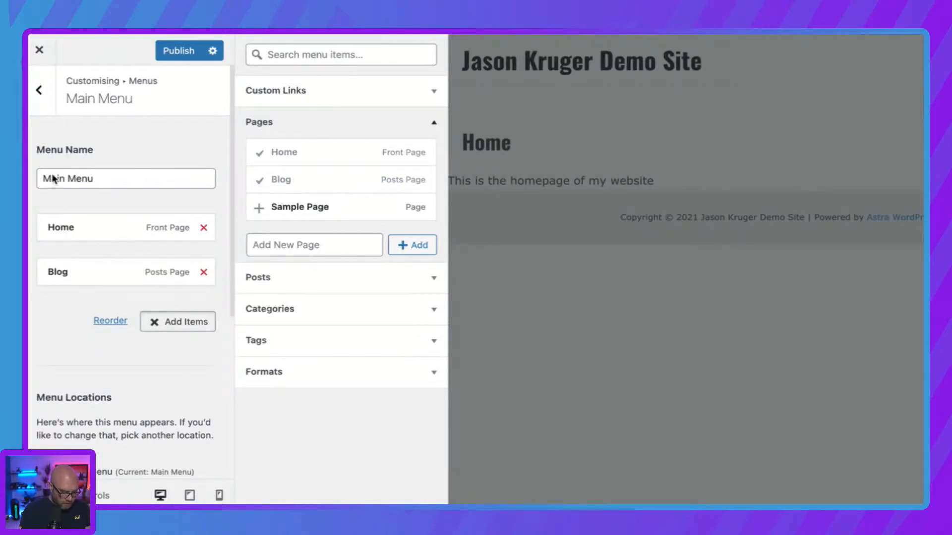
{"action": "left_click", "coordinate": [38, 90]}
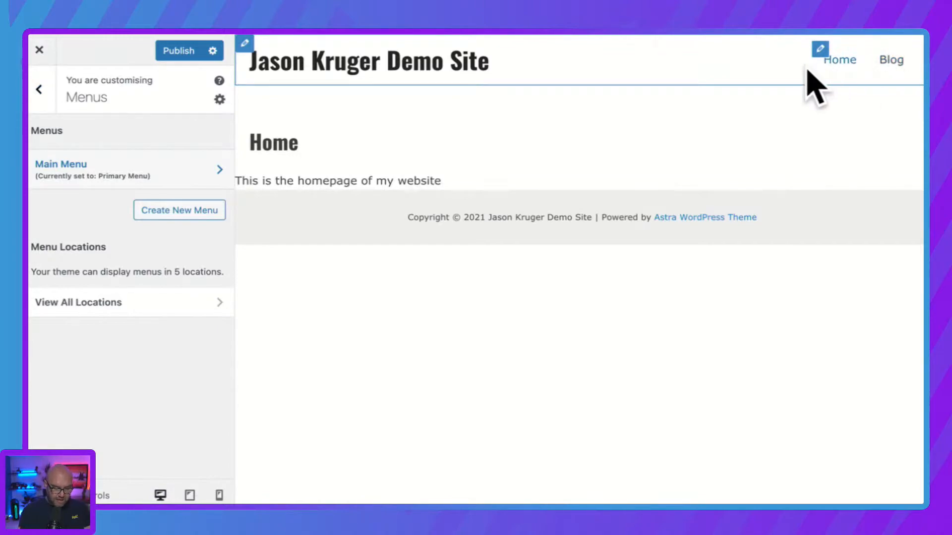
{"action": "left_click", "coordinate": [40, 90]}
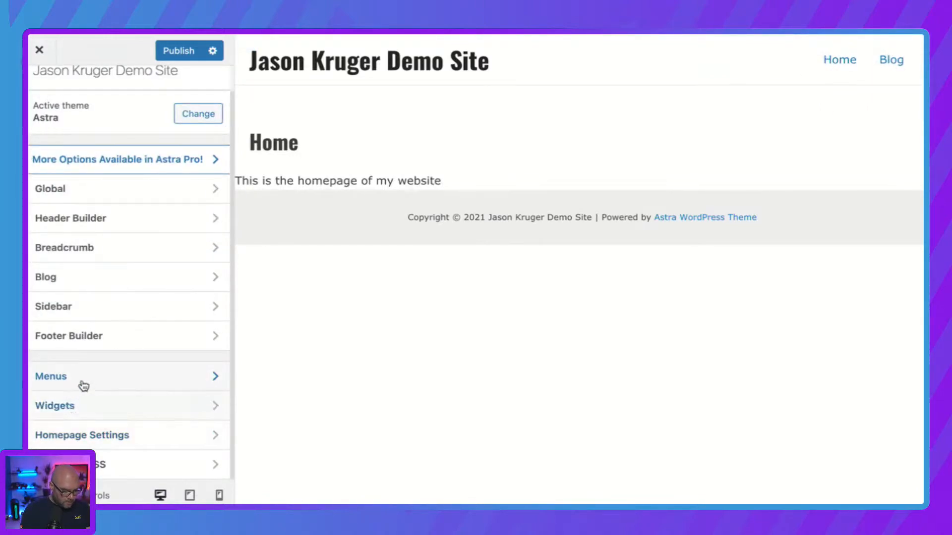
Step: Add a Text widget to the Footer Builder Widget 3 area
{"action": "left_click", "coordinate": [77, 413]}
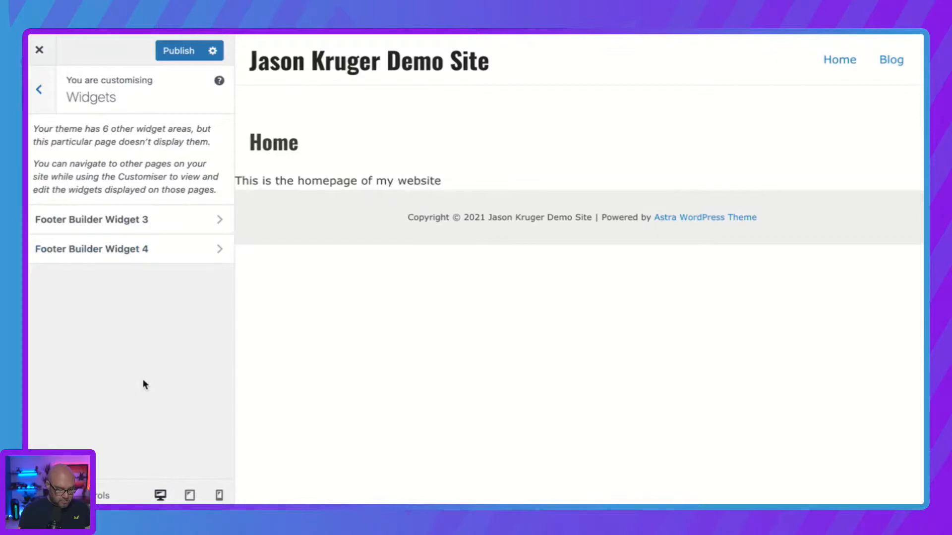
{"action": "left_click", "coordinate": [99, 220]}
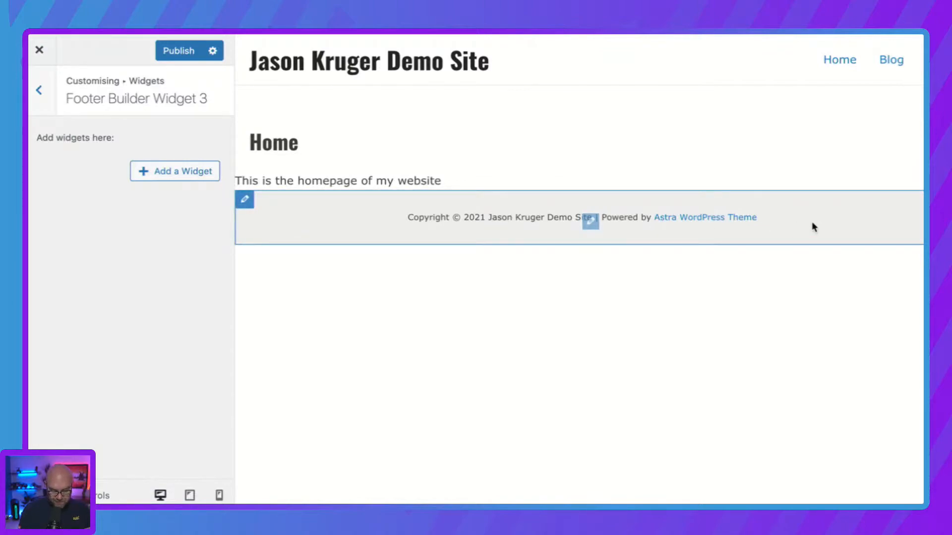
{"action": "left_click", "coordinate": [190, 178]}
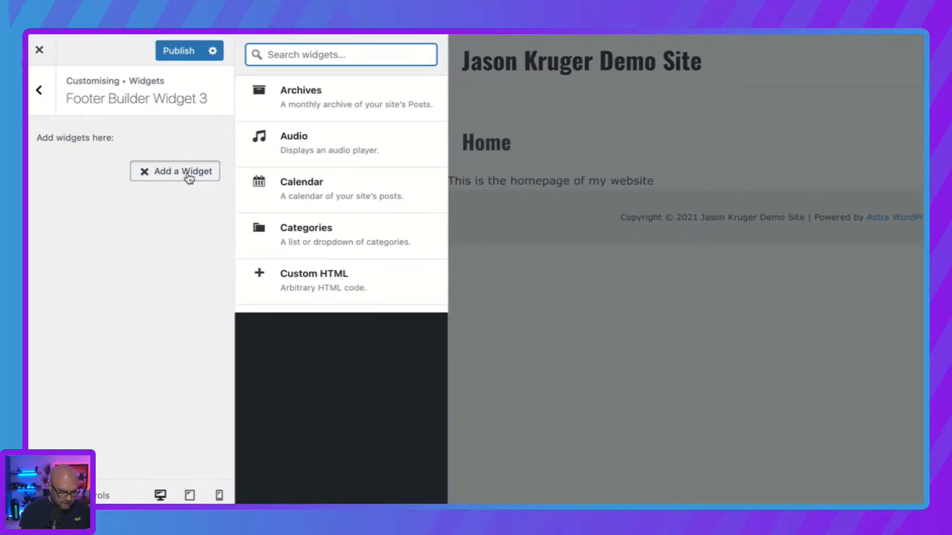
{"action": "scroll", "coordinate": [298, 192], "scroll_direction": "down", "scroll_amount": 4}
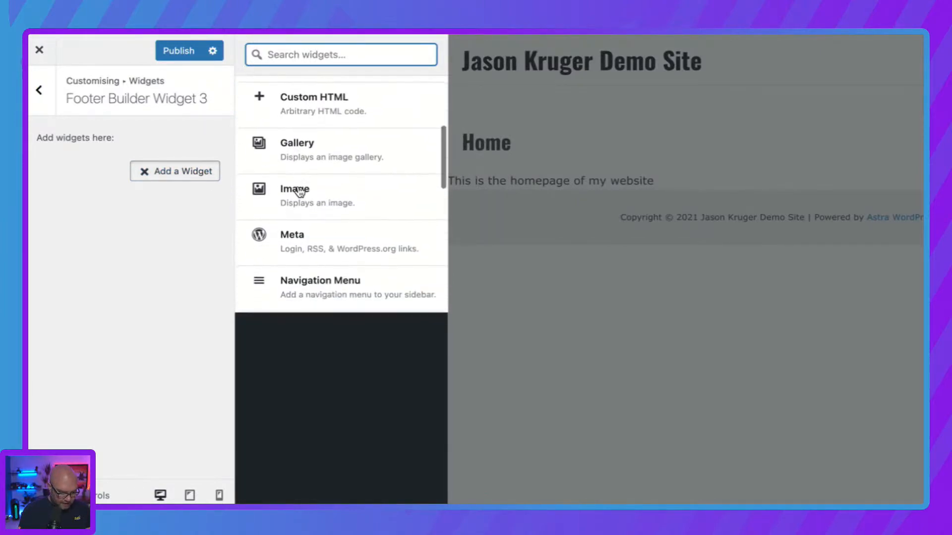
{"action": "scroll", "coordinate": [313, 213], "scroll_direction": "down", "scroll_amount": 4}
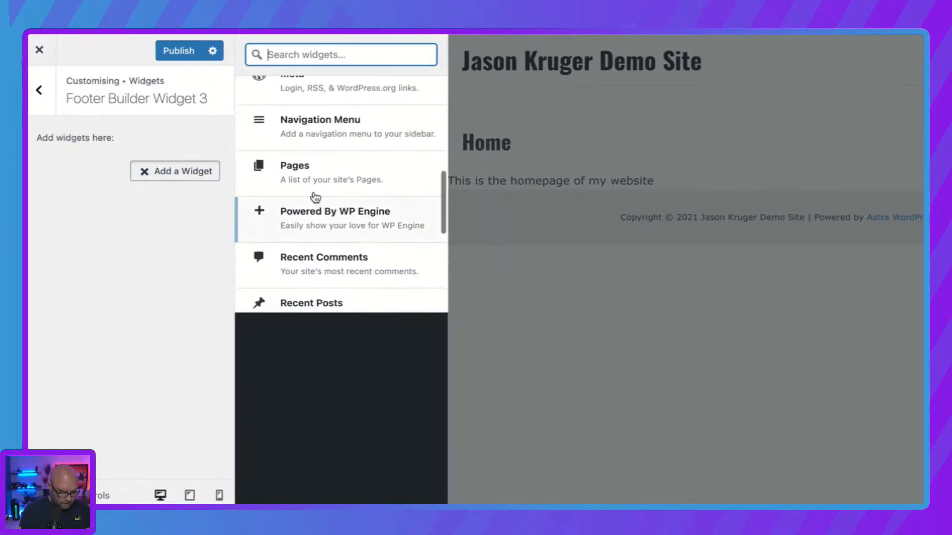
{"action": "scroll", "coordinate": [316, 195], "scroll_direction": "down", "scroll_amount": 5}
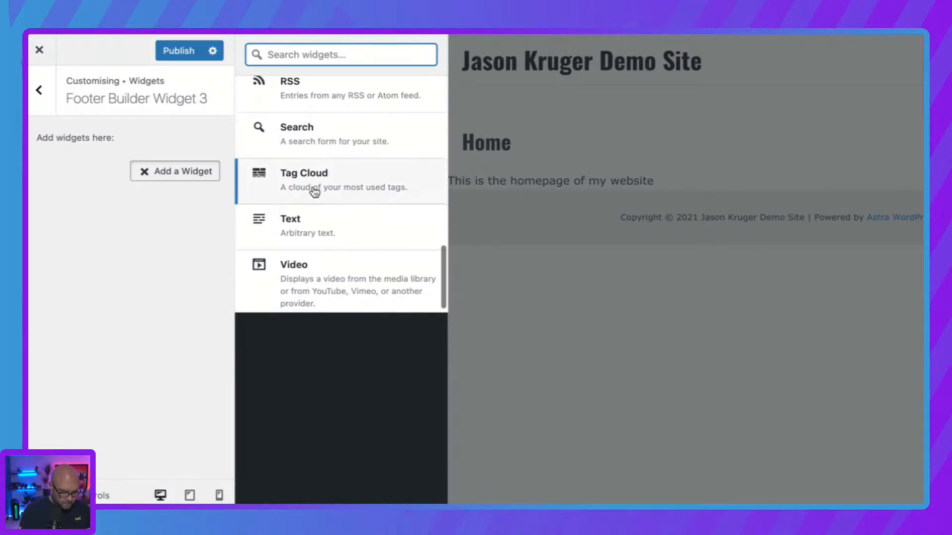
{"action": "left_click", "coordinate": [299, 226]}
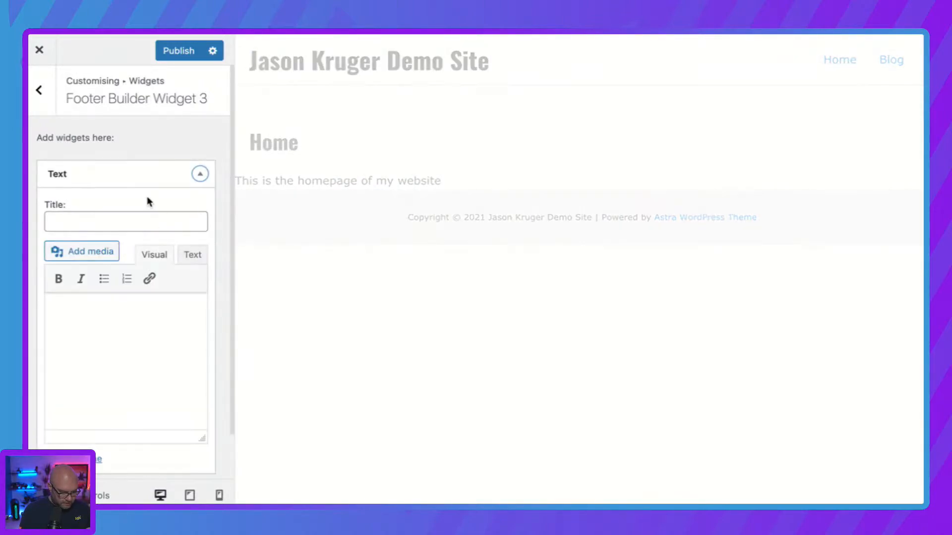
Step: Title the text widget "Tet Box", enter "Here is a text box" as its content and leave the widget settings
{"action": "left_click", "coordinate": [102, 227]}
{"action": "type", "text": "Te"}
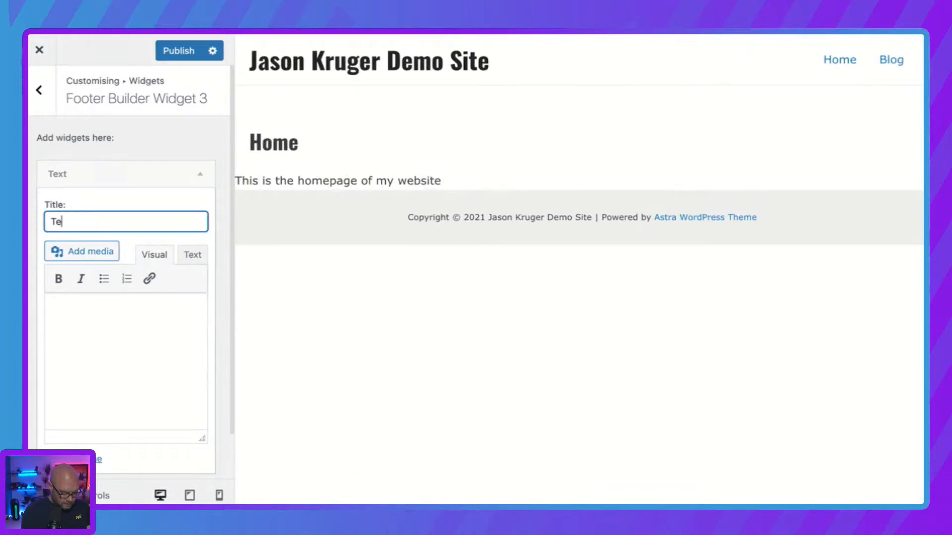
{"action": "type", "text": "t Box"}
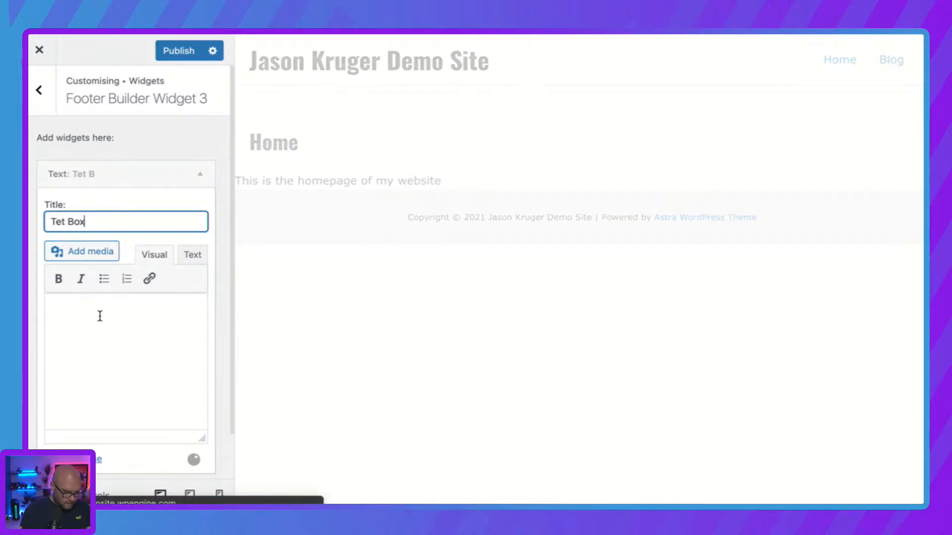
{"action": "left_click", "coordinate": [99, 316]}
{"action": "type", "text": "Hre"}
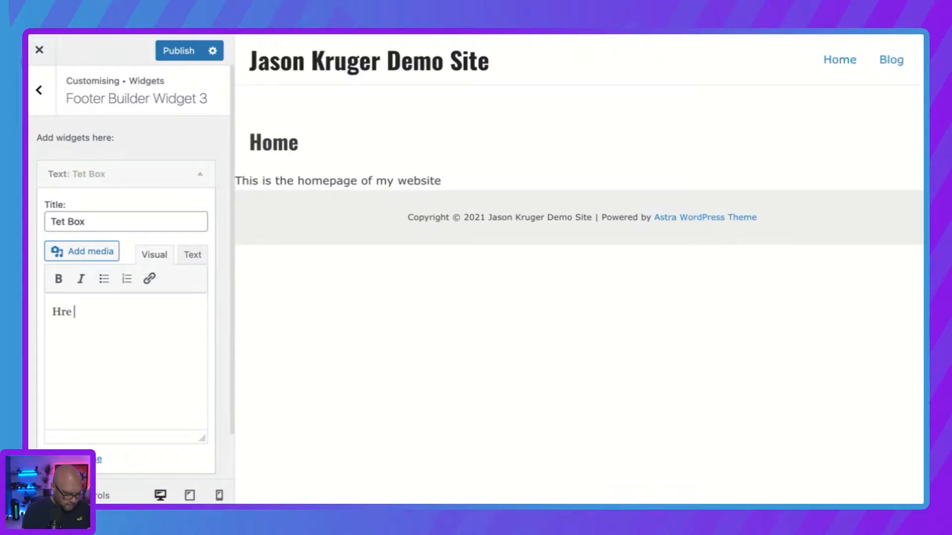
{"action": "key", "text": "BackSpace"}
{"action": "type", "text": "s a text b"}
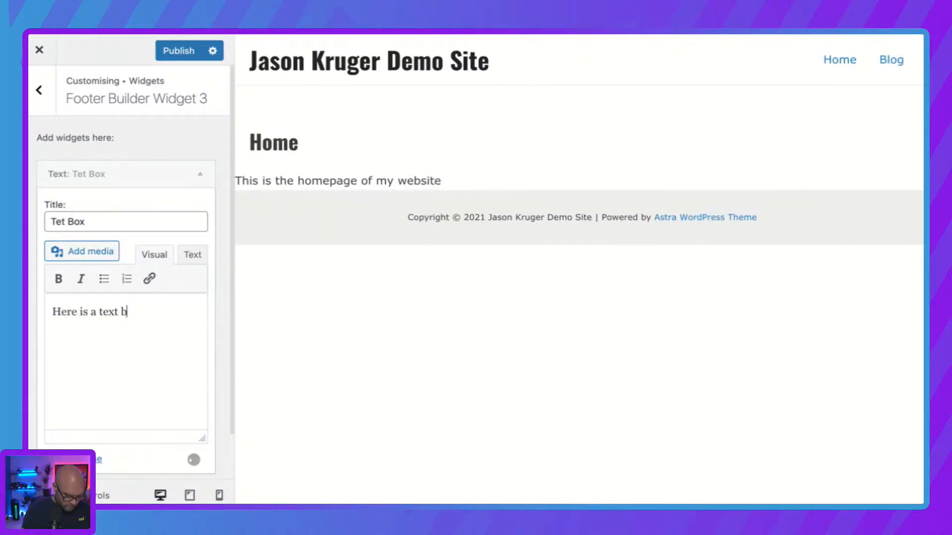
{"action": "type", "text": "ox"}
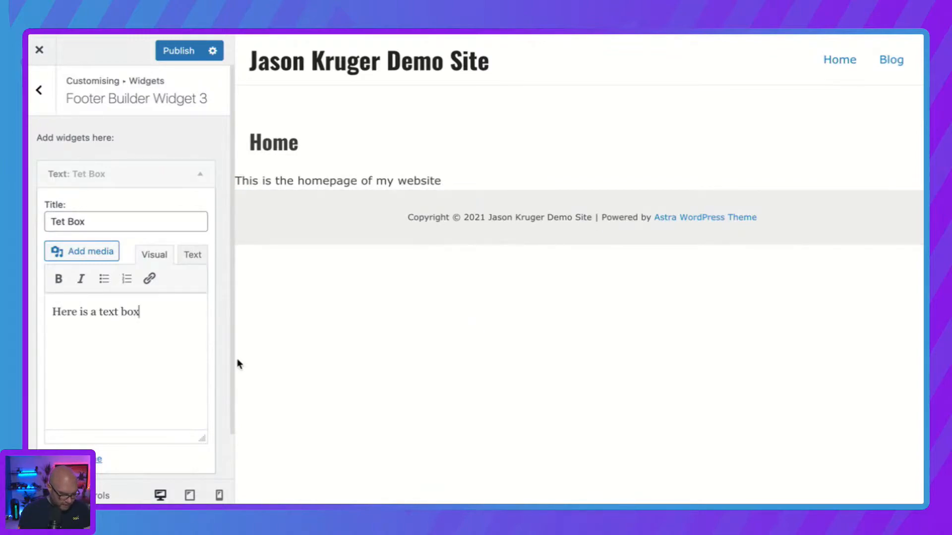
{"action": "left_click", "coordinate": [40, 92]}
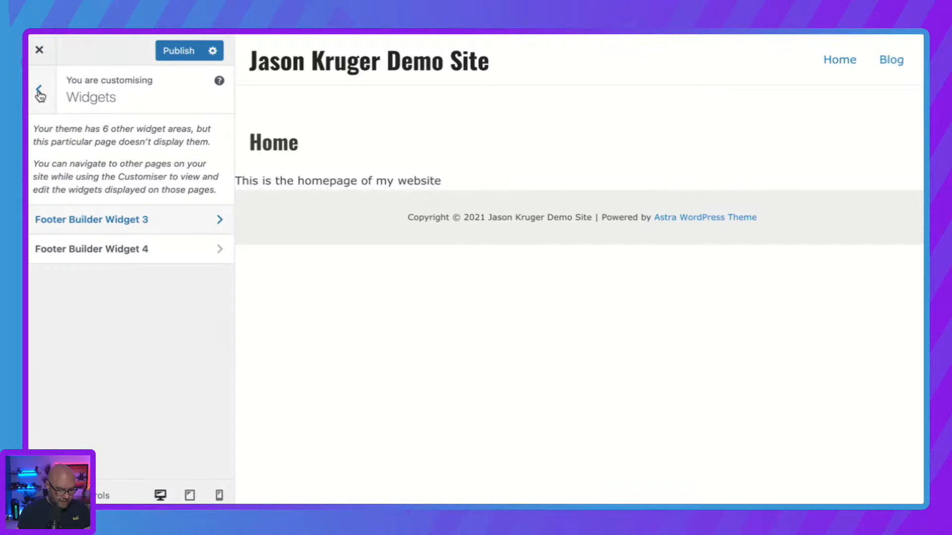
{"action": "left_click", "coordinate": [39, 90]}
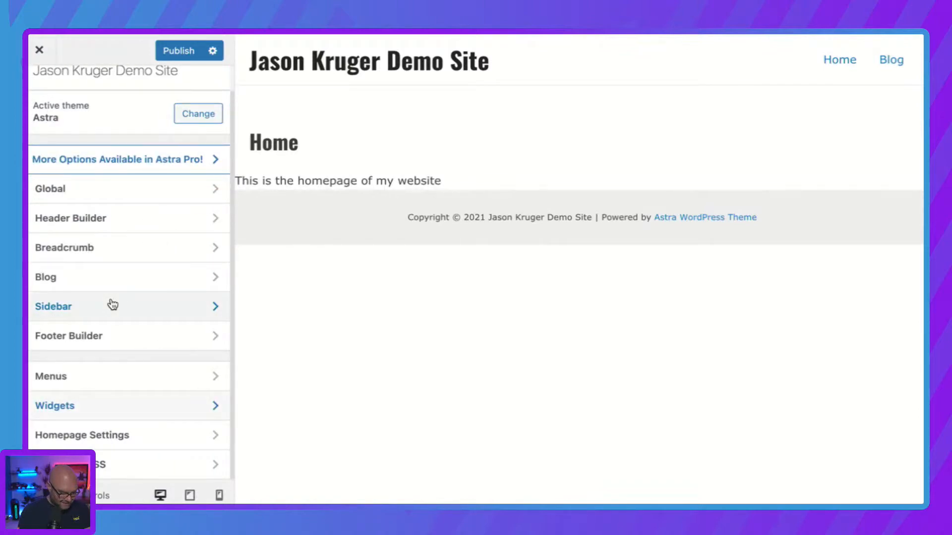
Step: Check the homepage settings and publish the customiser changes, reloading the live homepage to view them
{"action": "left_click", "coordinate": [105, 436]}
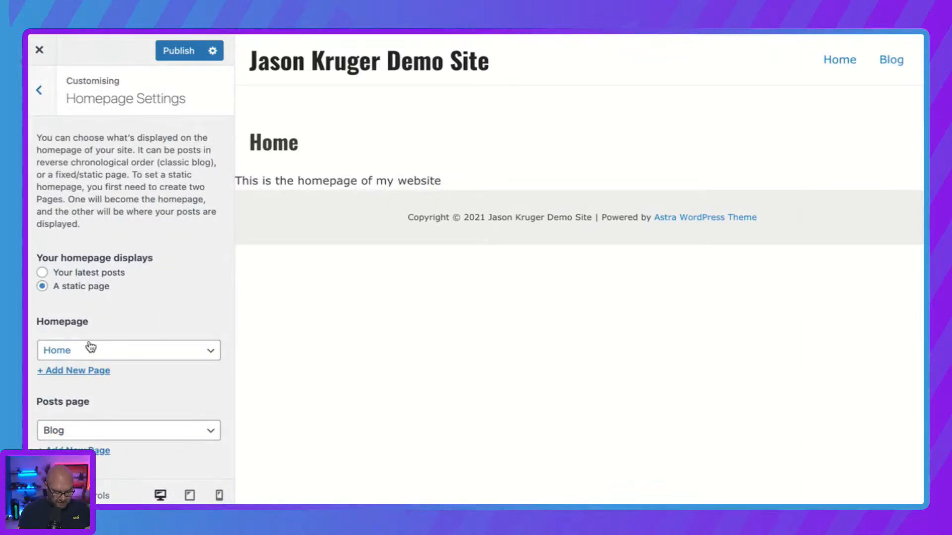
{"action": "left_click", "coordinate": [44, 94]}
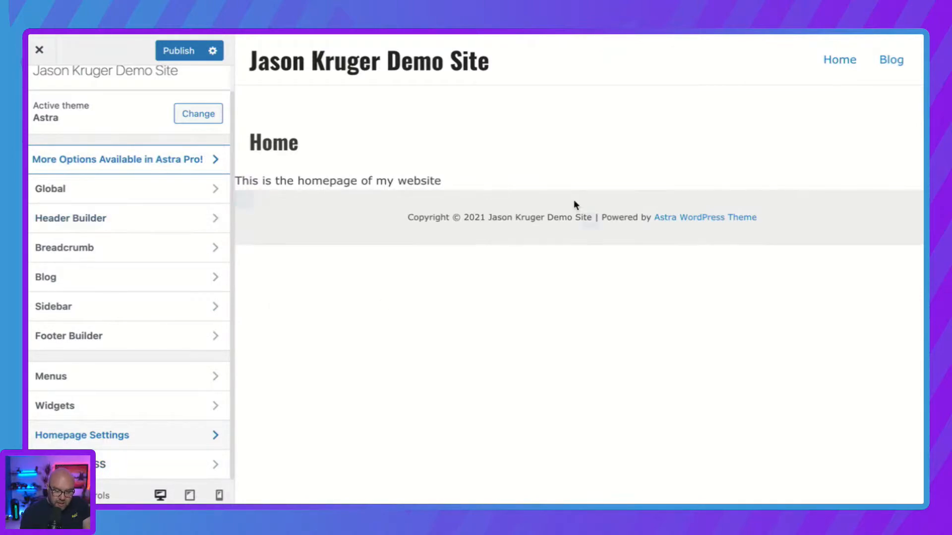
{"action": "left_click", "coordinate": [179, 50]}
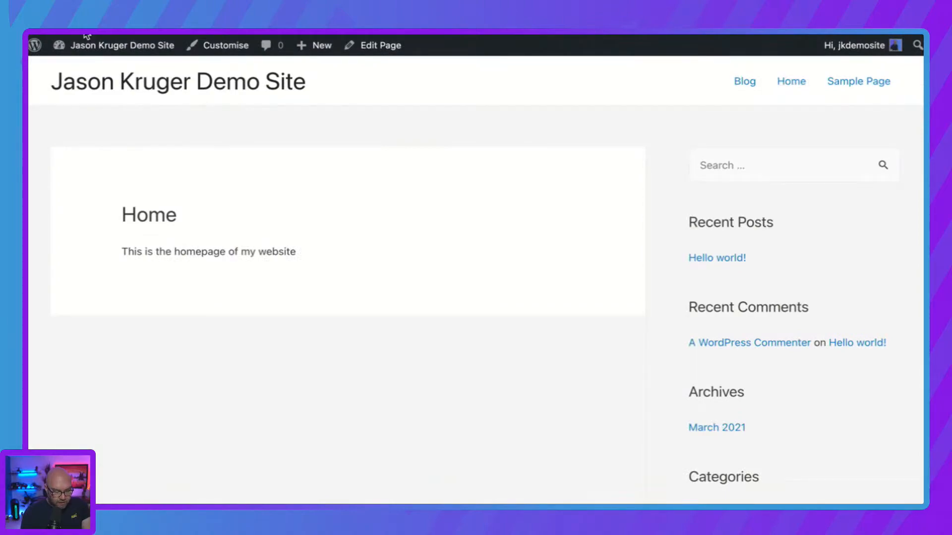
{"action": "left_click", "coordinate": [87, 37]}
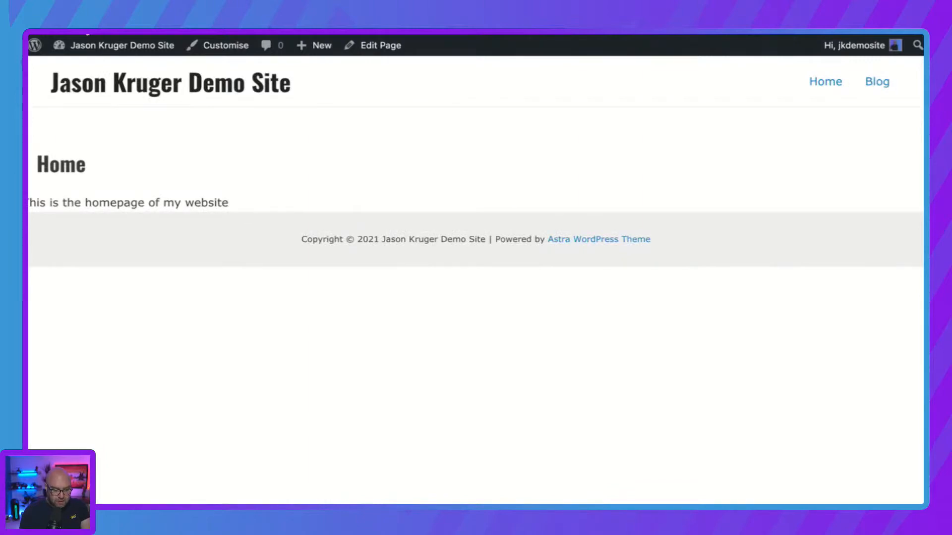
{"action": "key", "text": "ctrl+shift+Tab"}
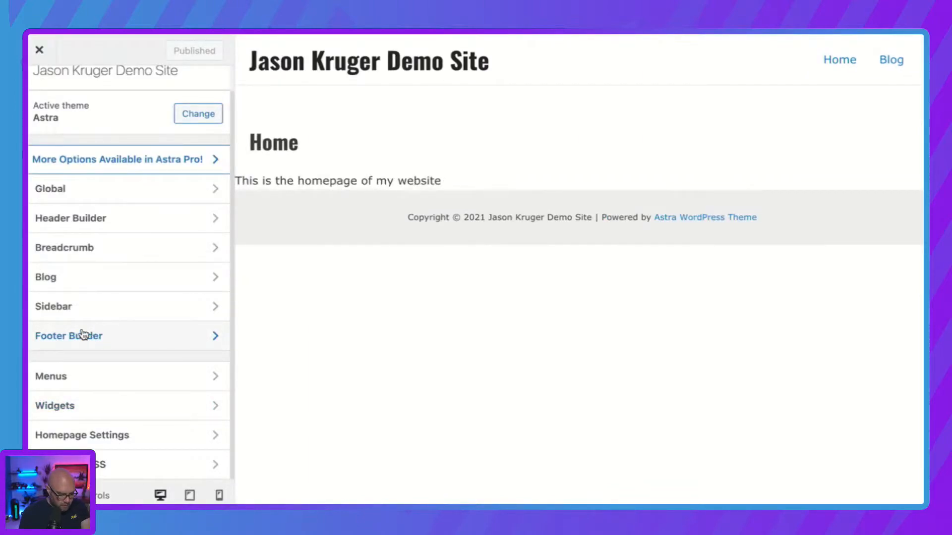
Step: Place Widget 3 in the first column of the footer's middle row and publish the change, reloading the live site
{"action": "left_click", "coordinate": [78, 195]}
{"action": "left_click", "coordinate": [44, 91]}
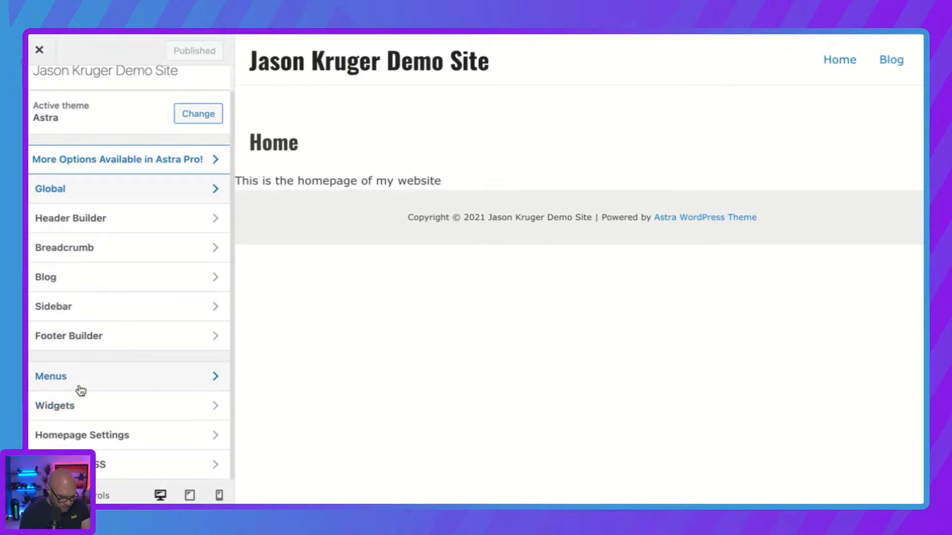
{"action": "left_click", "coordinate": [99, 338]}
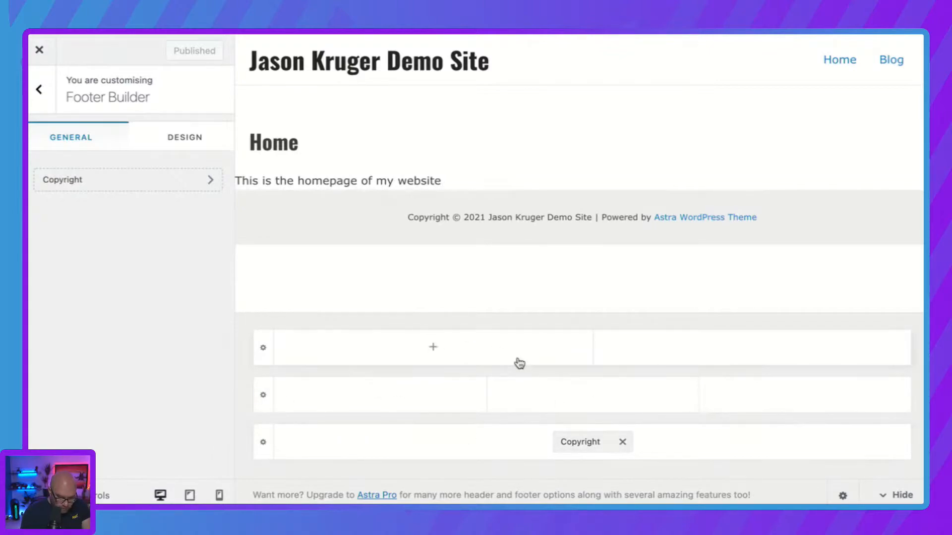
{"action": "left_click", "coordinate": [380, 397]}
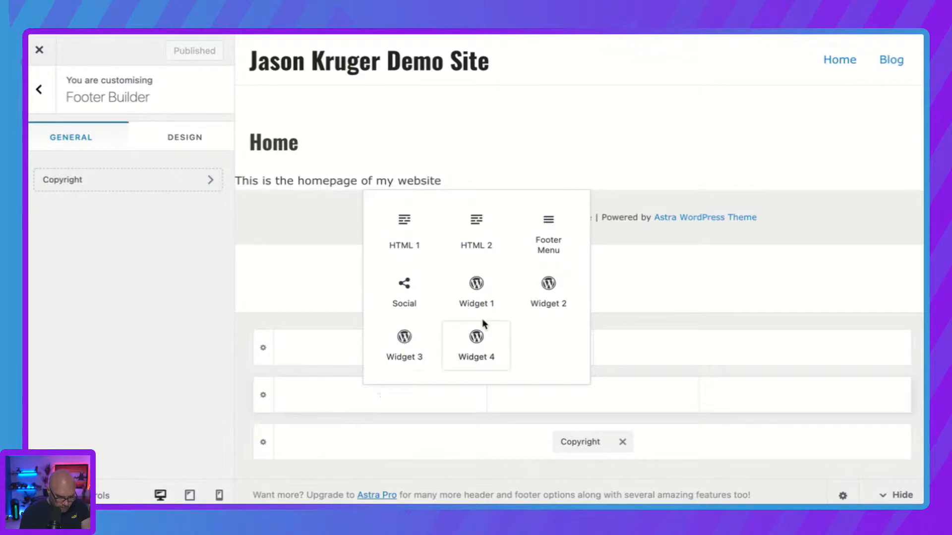
{"action": "left_click", "coordinate": [406, 347]}
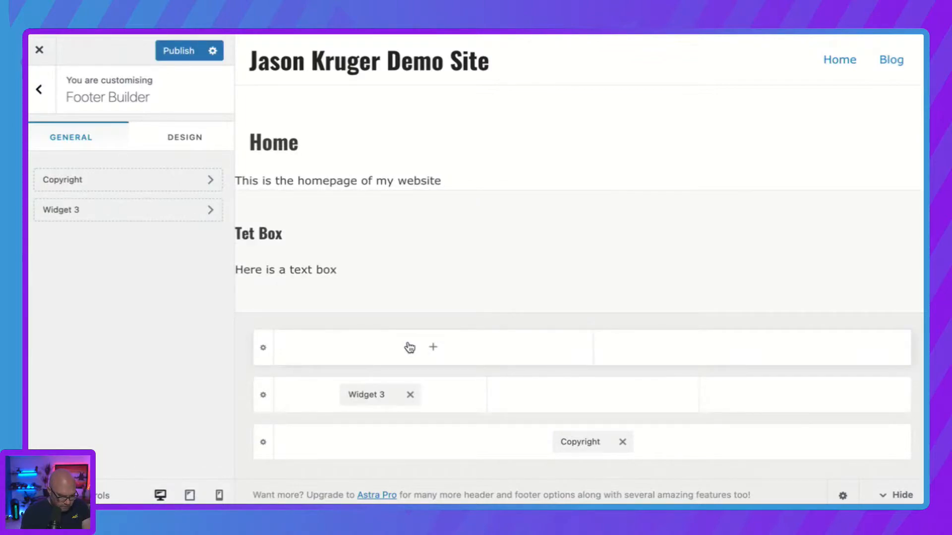
{"action": "left_click", "coordinate": [181, 51]}
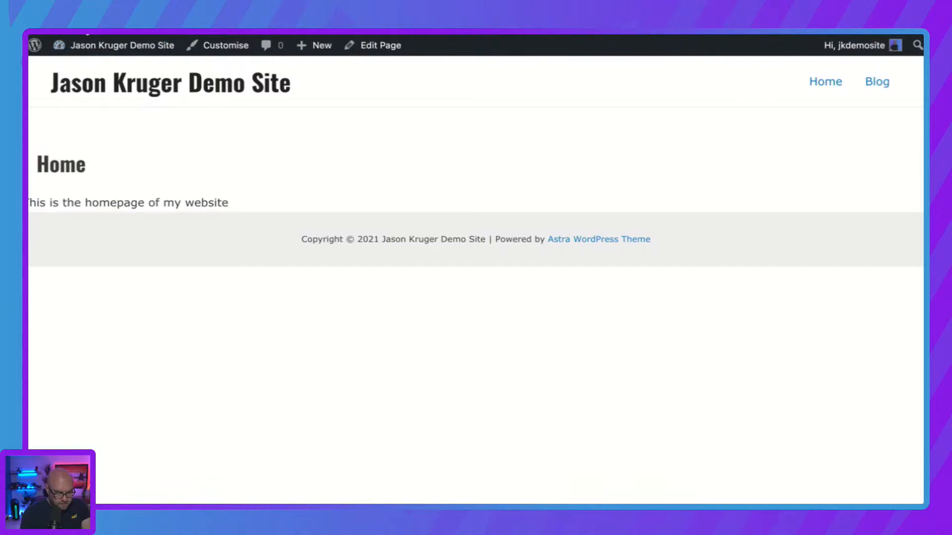
{"action": "key", "text": "super+r"}
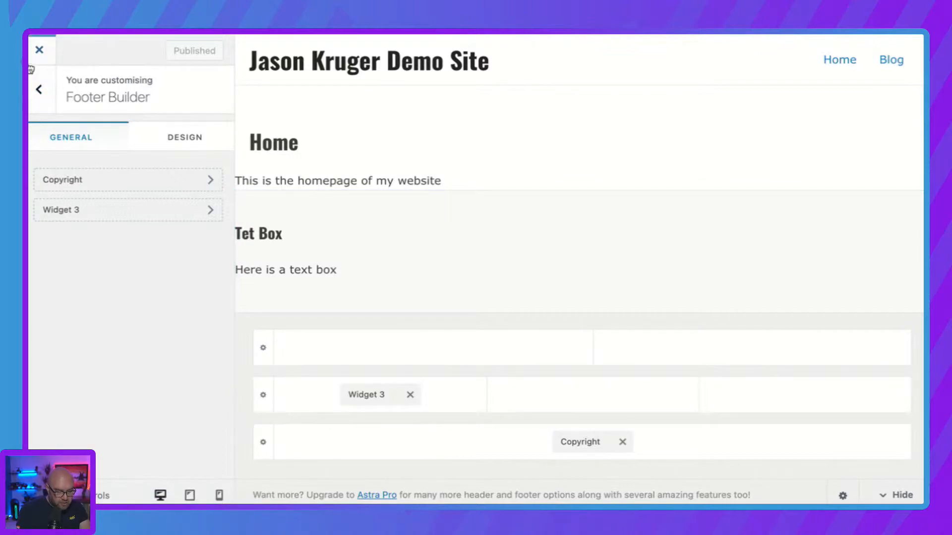
Step: Close the customiser and look over the Astra Options page's customiser links and Astra Pro features
{"action": "left_click", "coordinate": [37, 52]}
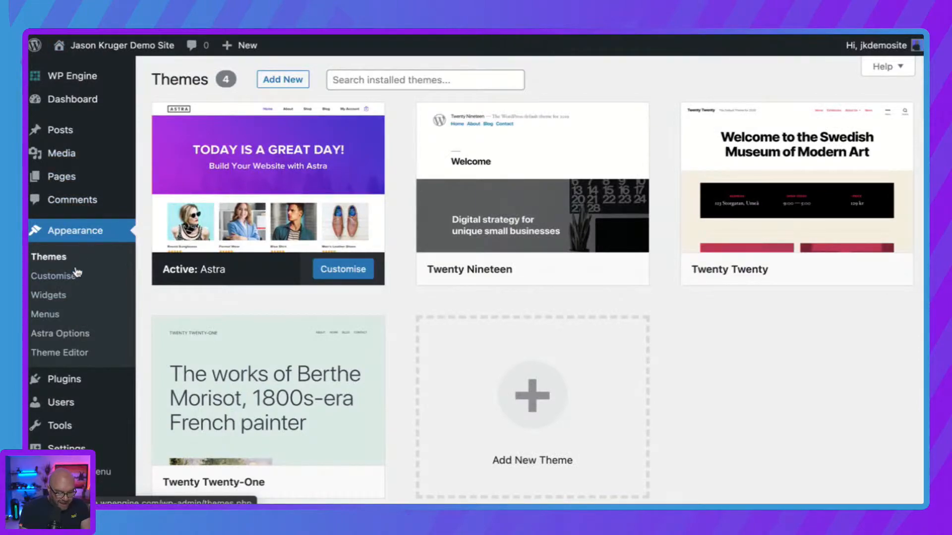
{"action": "scroll", "coordinate": [73, 287], "scroll_direction": "down", "scroll_amount": 1}
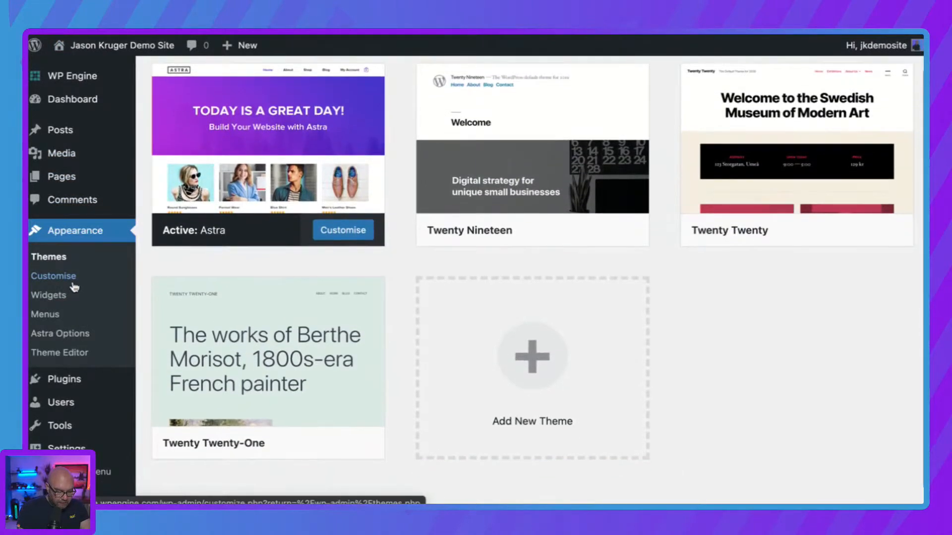
{"action": "left_click", "coordinate": [64, 335]}
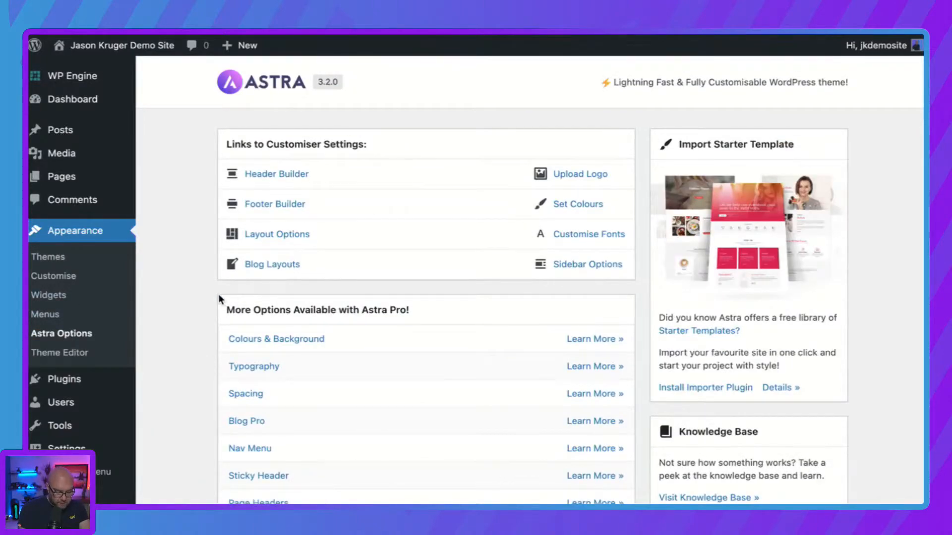
{"action": "scroll", "coordinate": [219, 299], "scroll_direction": "down", "scroll_amount": 3}
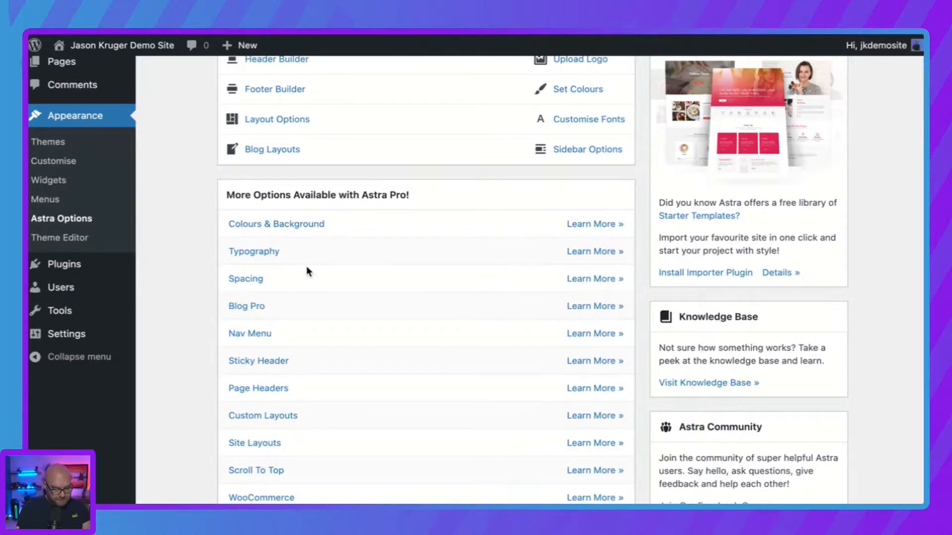
{"action": "scroll", "coordinate": [318, 293], "scroll_direction": "up", "scroll_amount": 3}
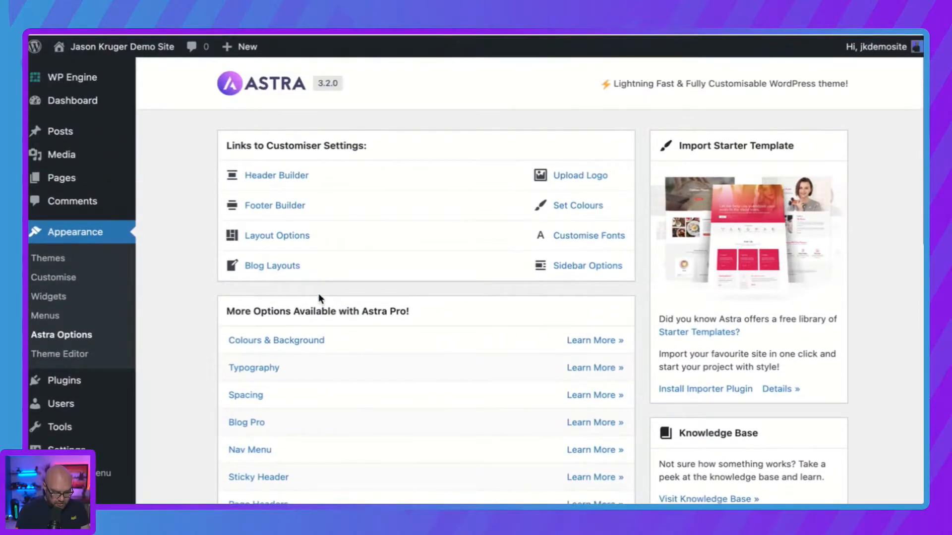
Step: Examine the list of Astra Pro modules and the free plugins that extend Astra on the Astra Options page
{"action": "scroll", "coordinate": [319, 294], "scroll_direction": "down", "scroll_amount": 3}
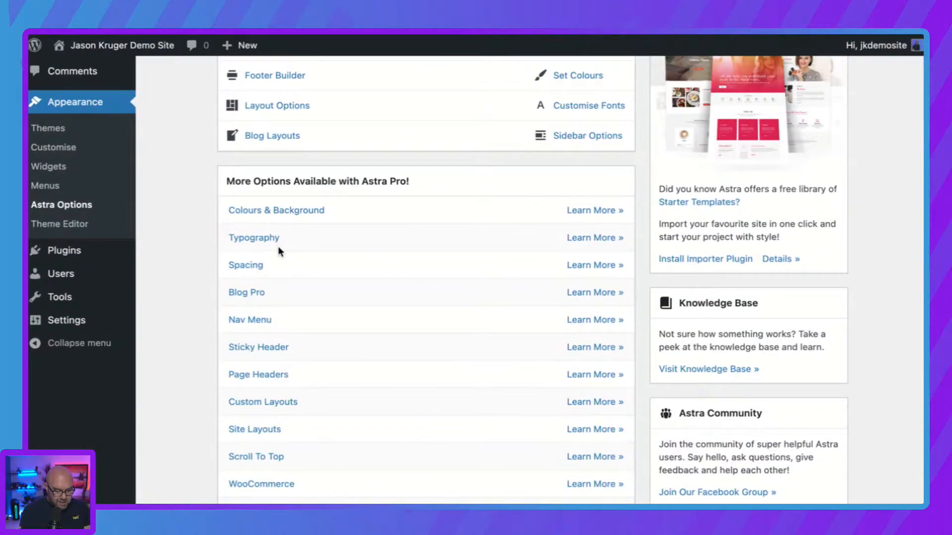
{"action": "scroll", "coordinate": [293, 282], "scroll_direction": "down", "scroll_amount": 3}
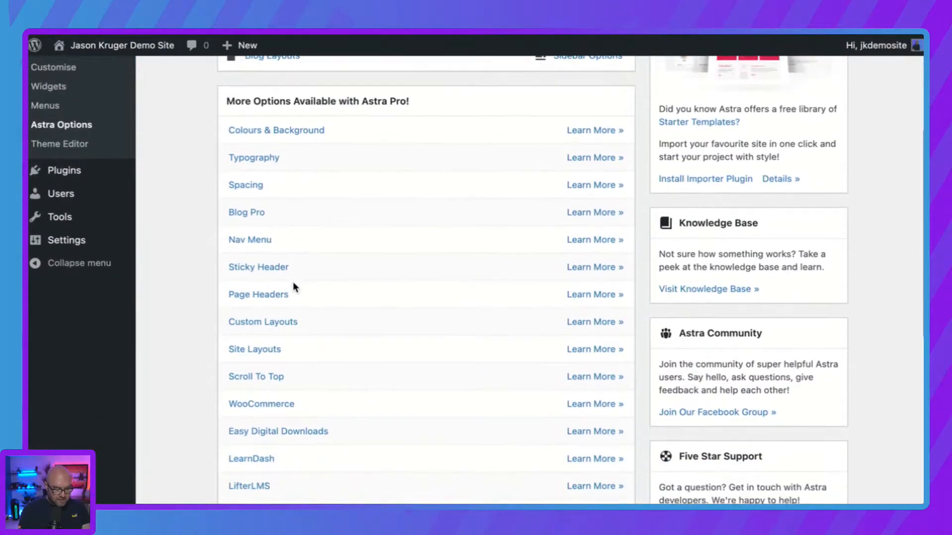
{"action": "scroll", "coordinate": [293, 284], "scroll_direction": "down", "scroll_amount": 3}
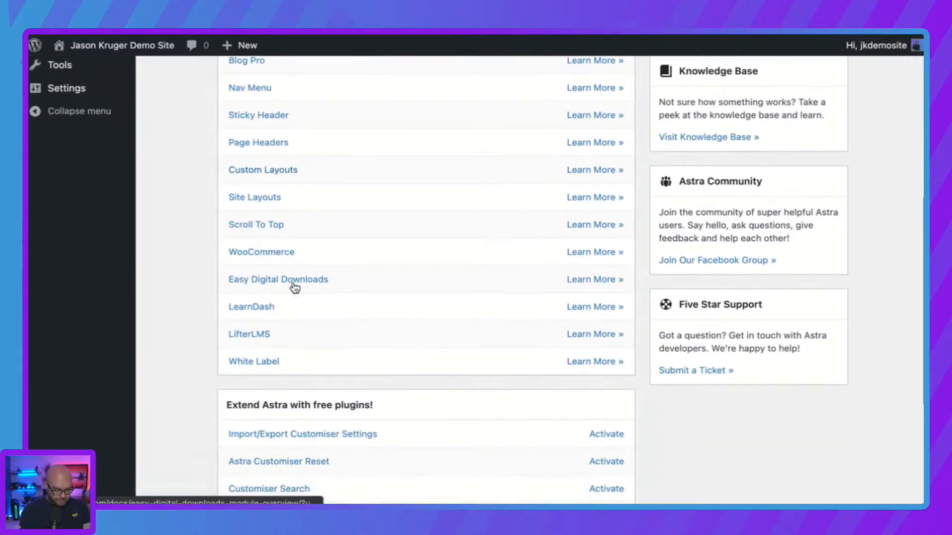
{"action": "scroll", "coordinate": [294, 326], "scroll_direction": "up", "scroll_amount": 2}
{"action": "scroll", "coordinate": [293, 327], "scroll_direction": "up", "scroll_amount": 3}
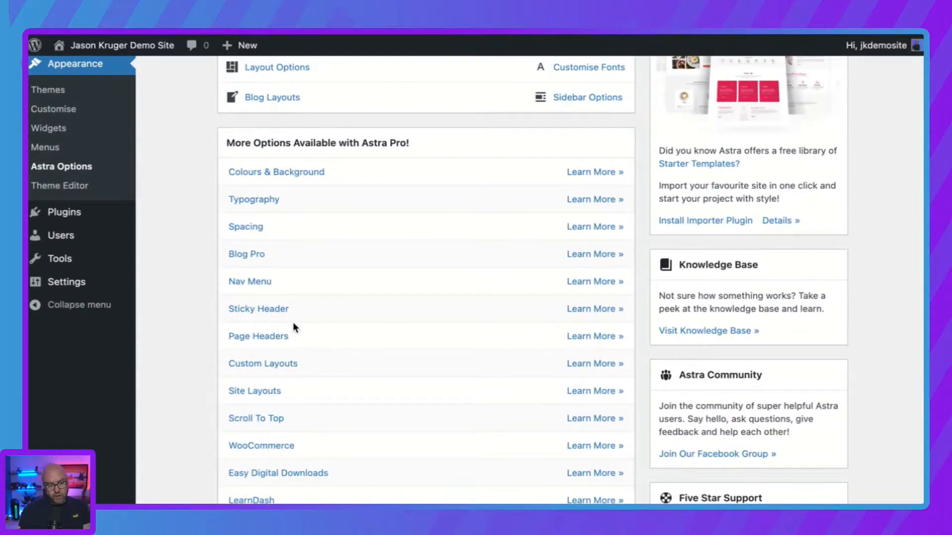
{"action": "scroll", "coordinate": [303, 298], "scroll_direction": "up", "scroll_amount": 1}
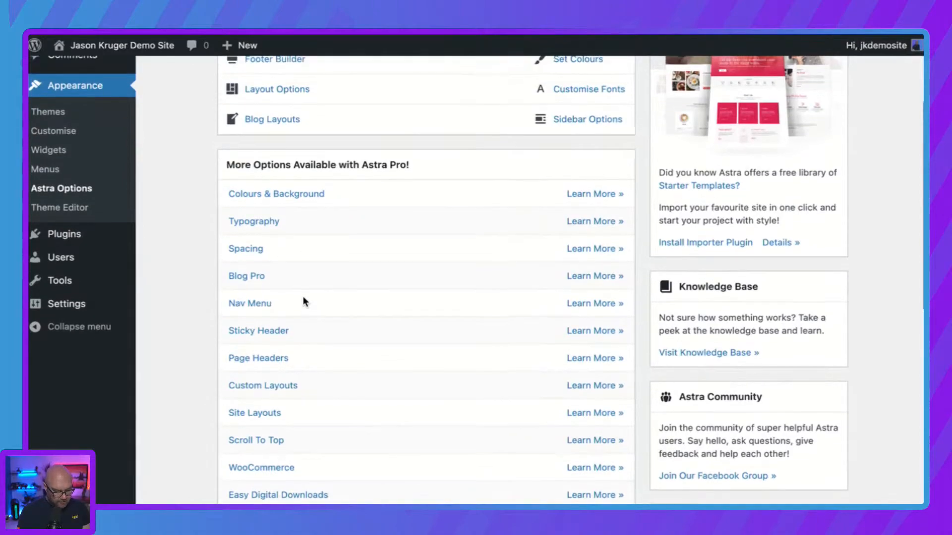
{"action": "scroll", "coordinate": [357, 302], "scroll_direction": "up", "scroll_amount": 3}
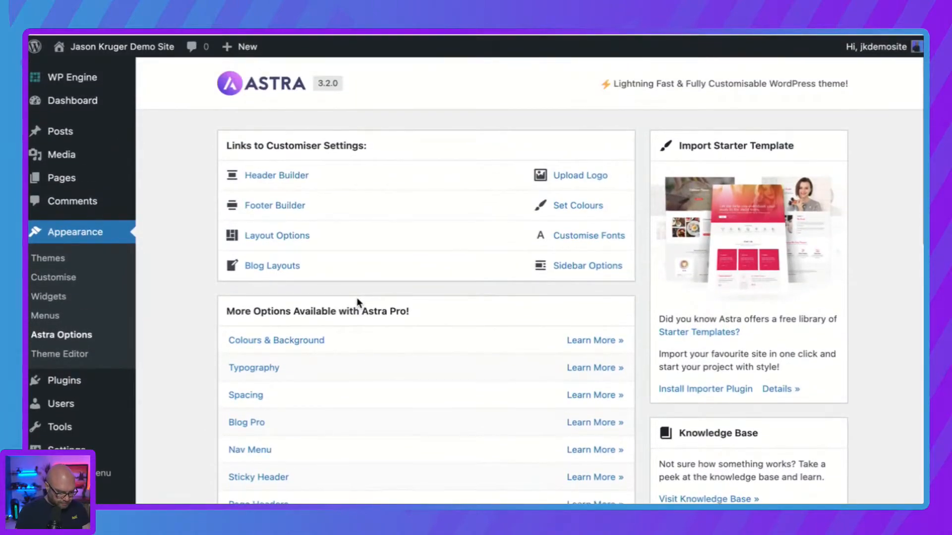
Step: Install and activate the Classic Editor plugin, declining to create a WP Engine restore point each time
{"action": "mouse_move", "coordinate": [75, 381]}
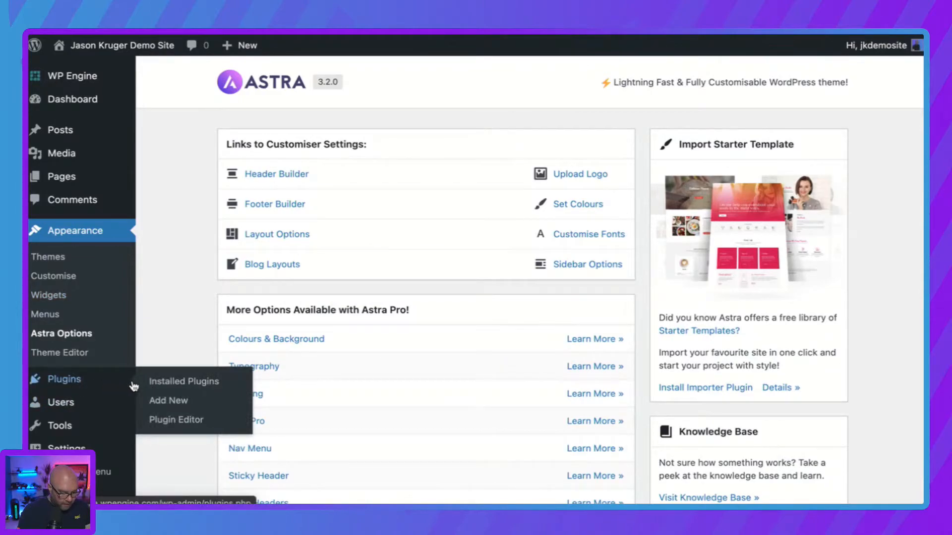
{"action": "left_click", "coordinate": [170, 383]}
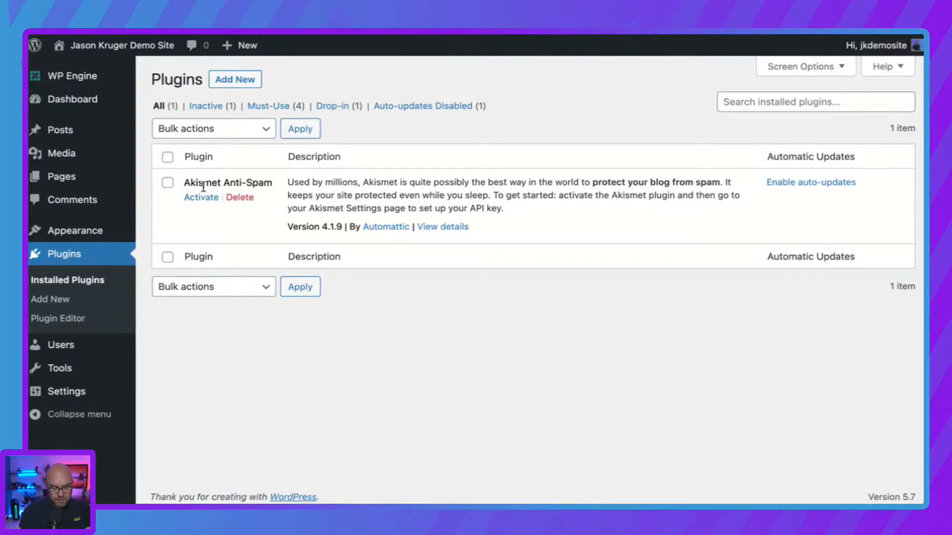
{"action": "left_click", "coordinate": [210, 86]}
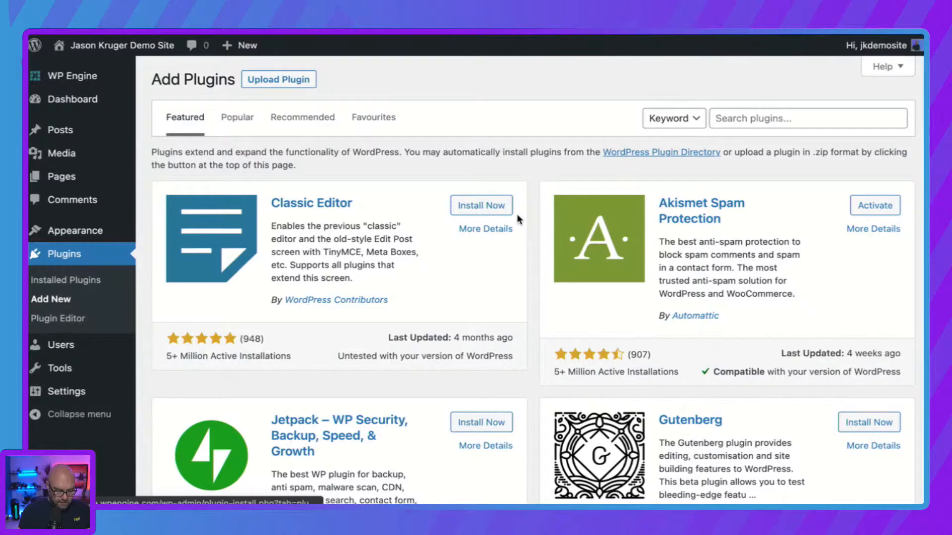
{"action": "left_click", "coordinate": [467, 205]}
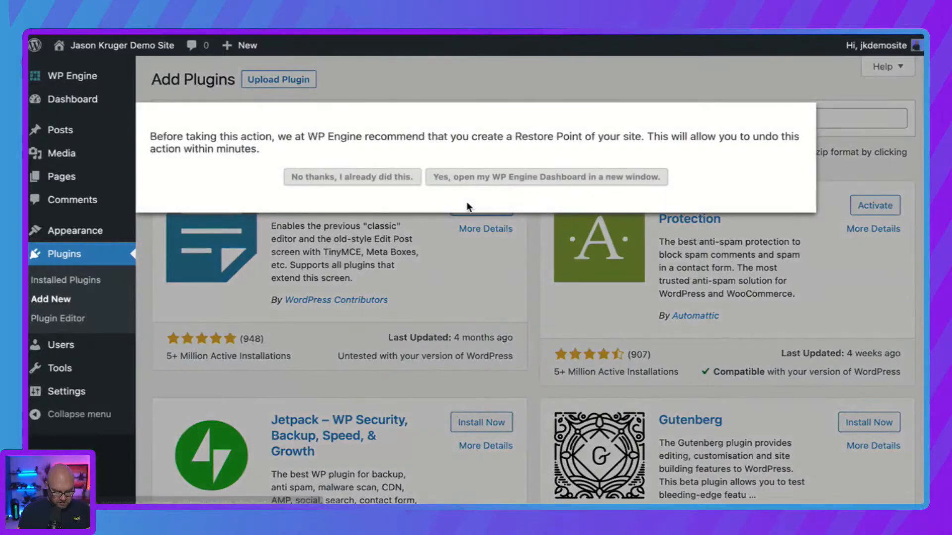
{"action": "left_click", "coordinate": [367, 179]}
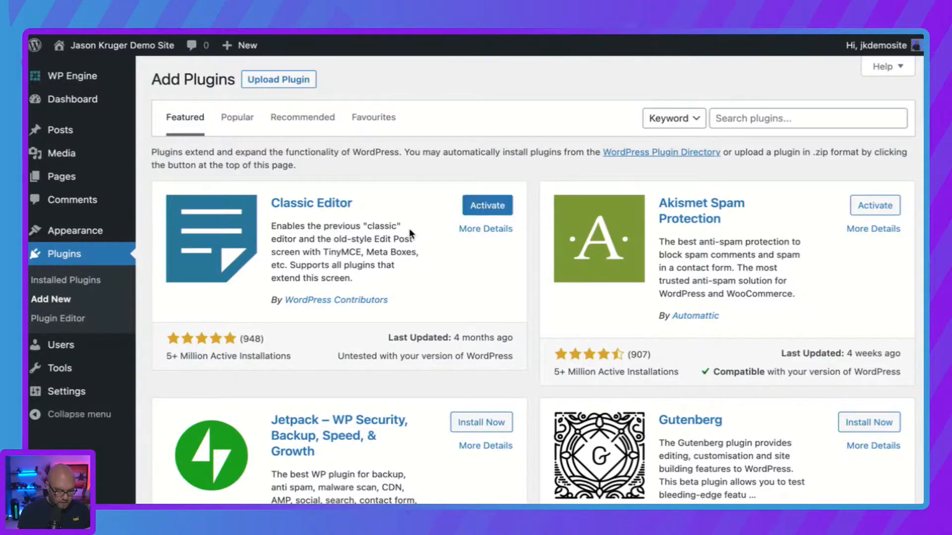
{"action": "left_click", "coordinate": [479, 205]}
{"action": "left_click", "coordinate": [360, 177]}
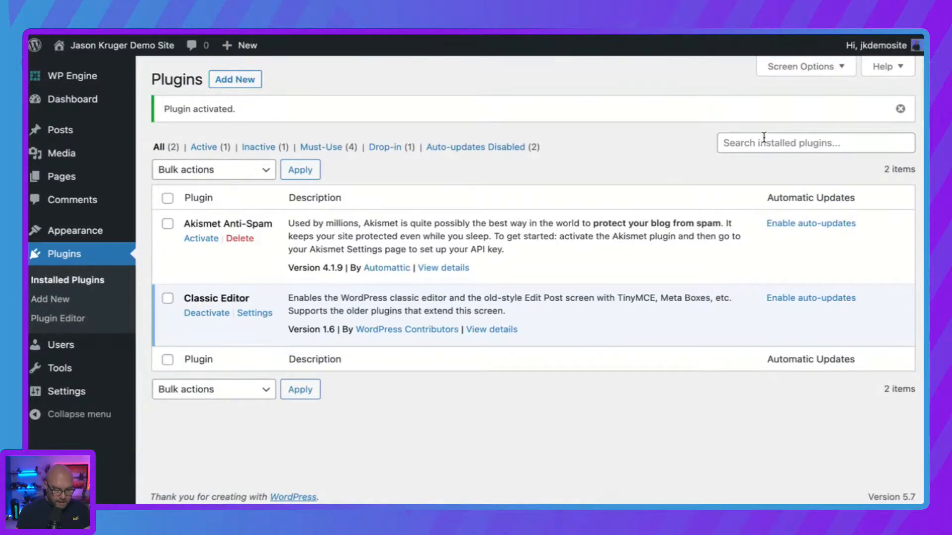
Step: Search the installed plugins for "beaver builder"
{"action": "left_click", "coordinate": [763, 141]}
{"action": "type", "text": "be"}
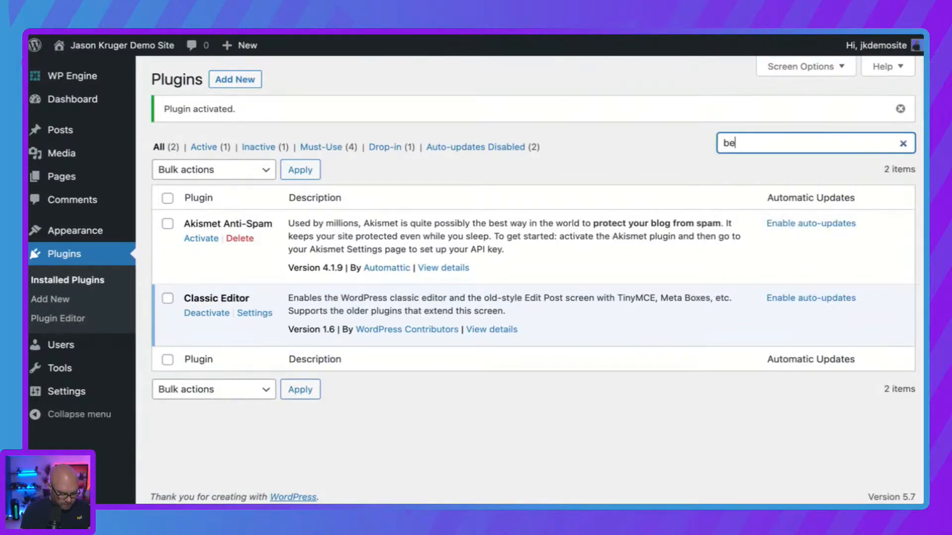
{"action": "type", "text": "aver builder"}
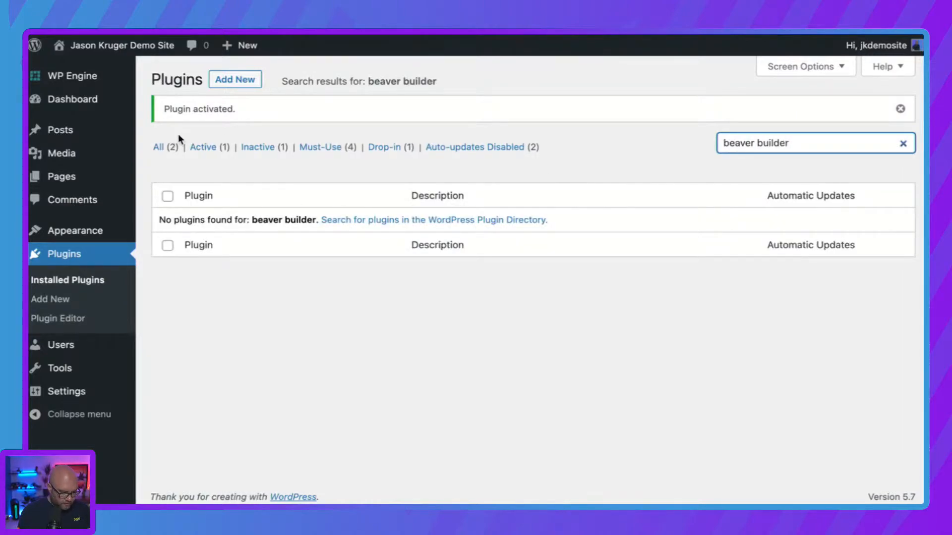
Step: Find "beaver builder" among the plugins available to add, then install and activate WordPress Page Builder – Beaver Builder
{"action": "left_click", "coordinate": [240, 81]}
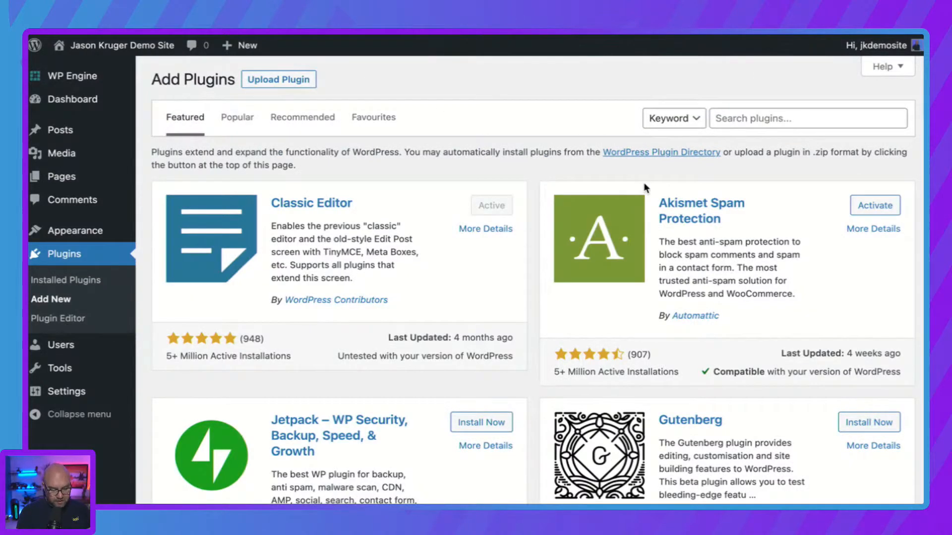
{"action": "left_click", "coordinate": [738, 116]}
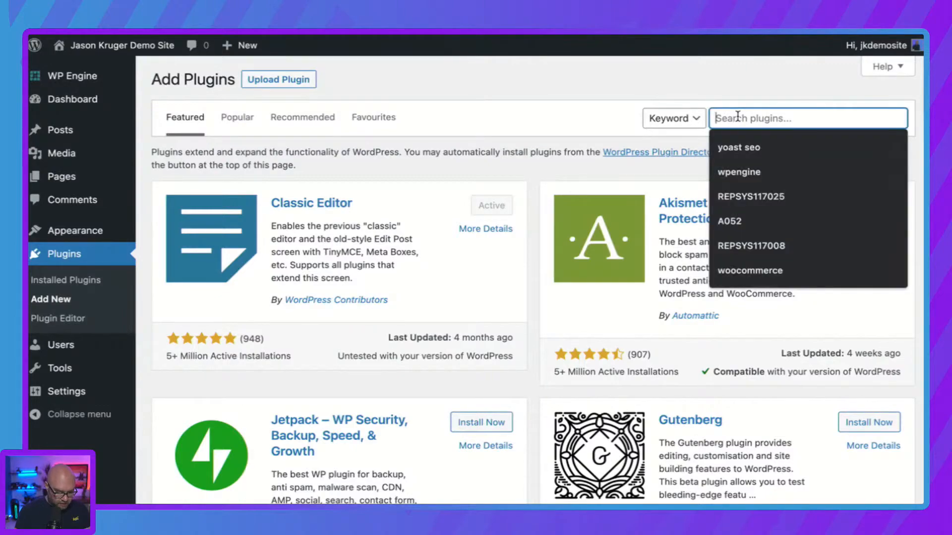
{"action": "type", "text": "beaver bu"}
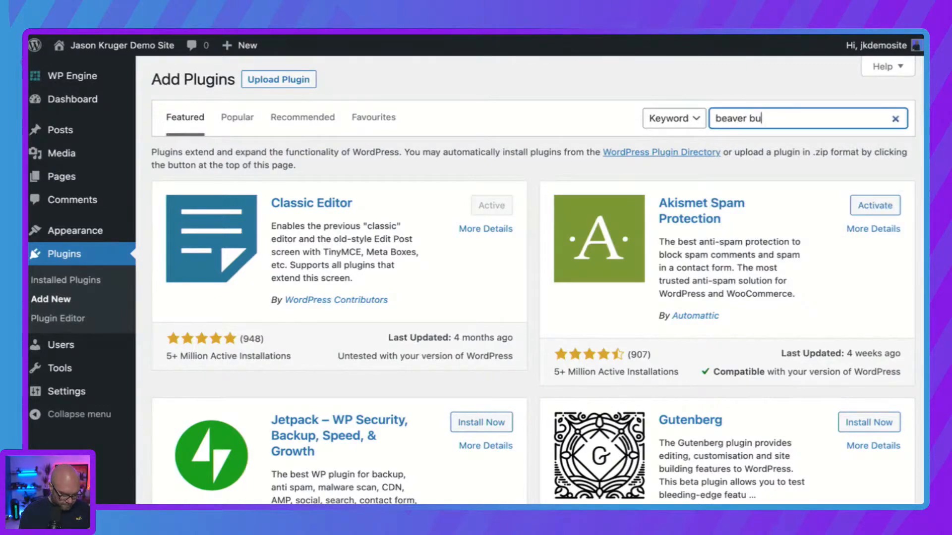
{"action": "type", "text": "ilder"}
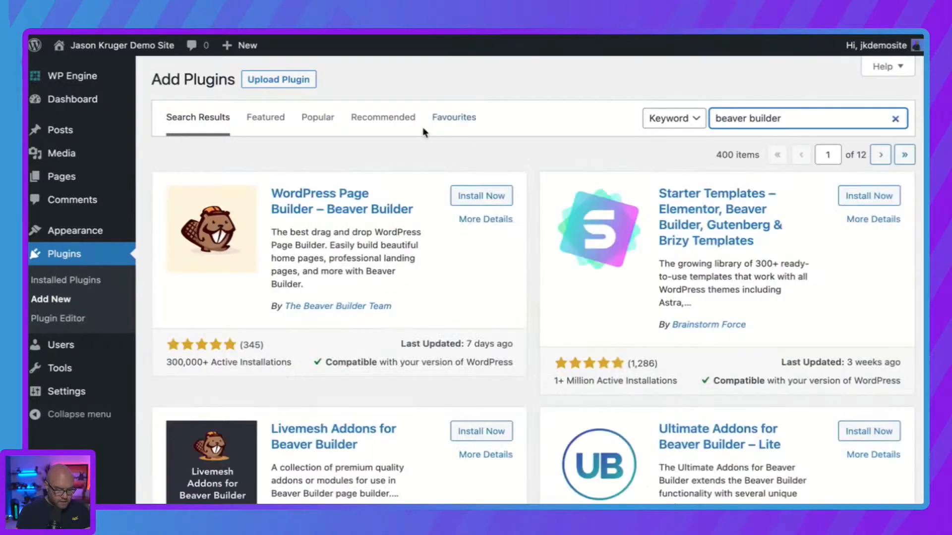
{"action": "left_click", "coordinate": [479, 196]}
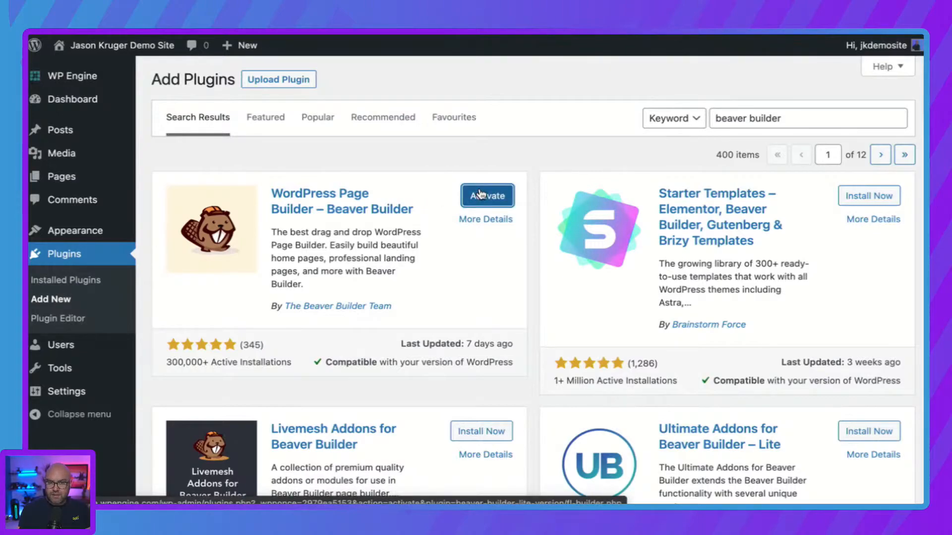
{"action": "left_click", "coordinate": [480, 194]}
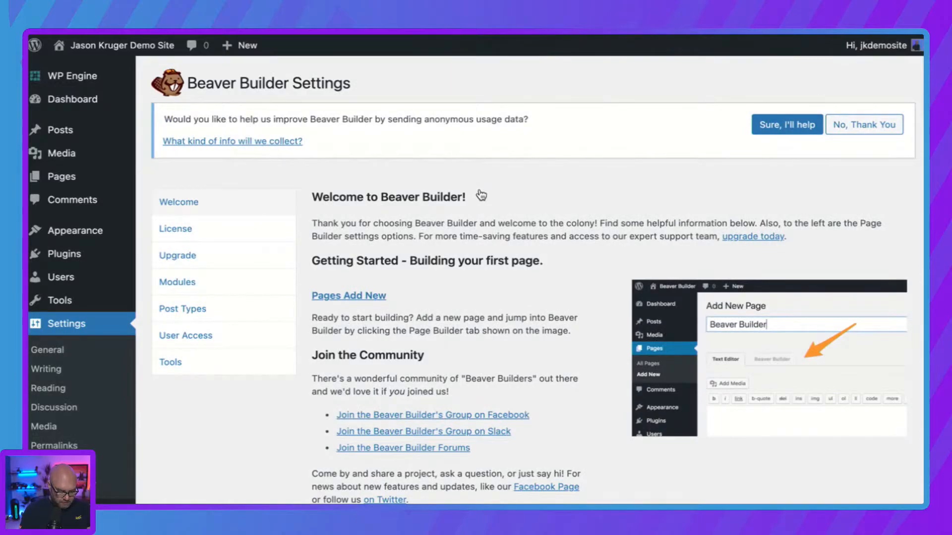
Step: Look through Beaver Builder's Welcome, License, Upgrade and Modules settings, including the list of enabled modules
{"action": "scroll", "coordinate": [572, 350], "scroll_direction": "down", "scroll_amount": 6}
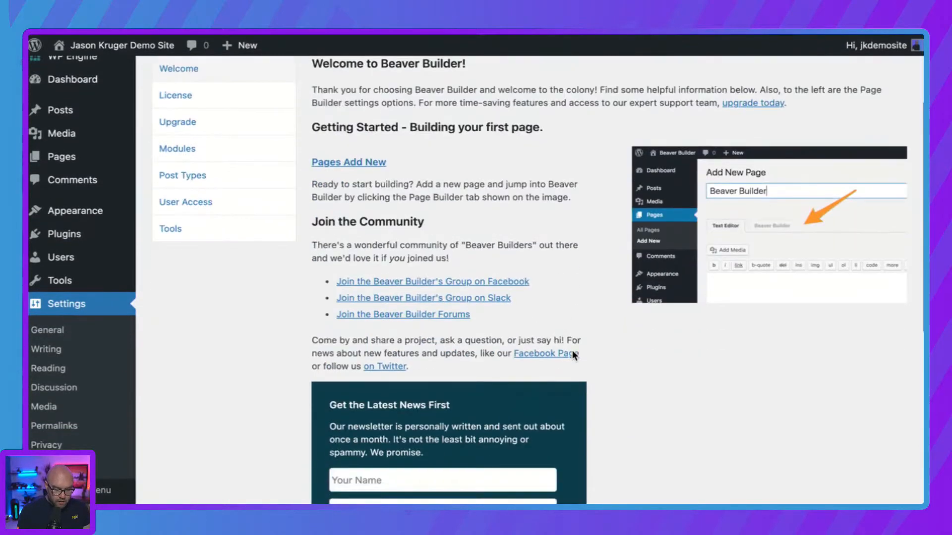
{"action": "scroll", "coordinate": [573, 355], "scroll_direction": "down", "scroll_amount": 4}
{"action": "scroll", "coordinate": [572, 355], "scroll_direction": "up", "scroll_amount": 10}
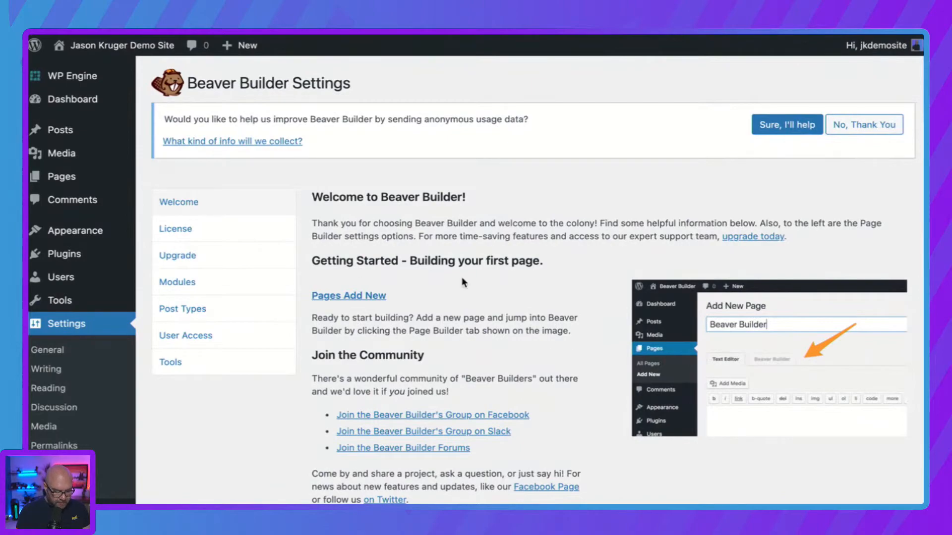
{"action": "left_click", "coordinate": [185, 232]}
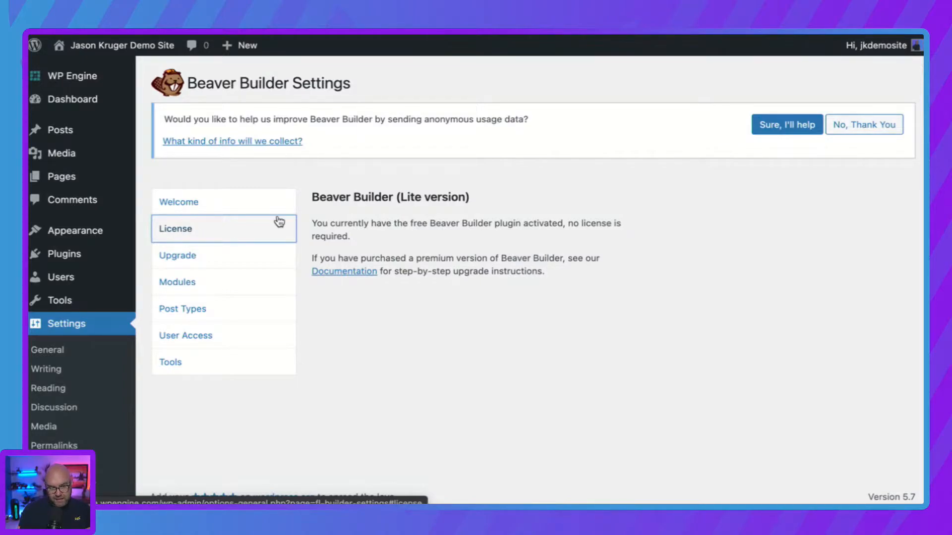
{"action": "left_click", "coordinate": [248, 257]}
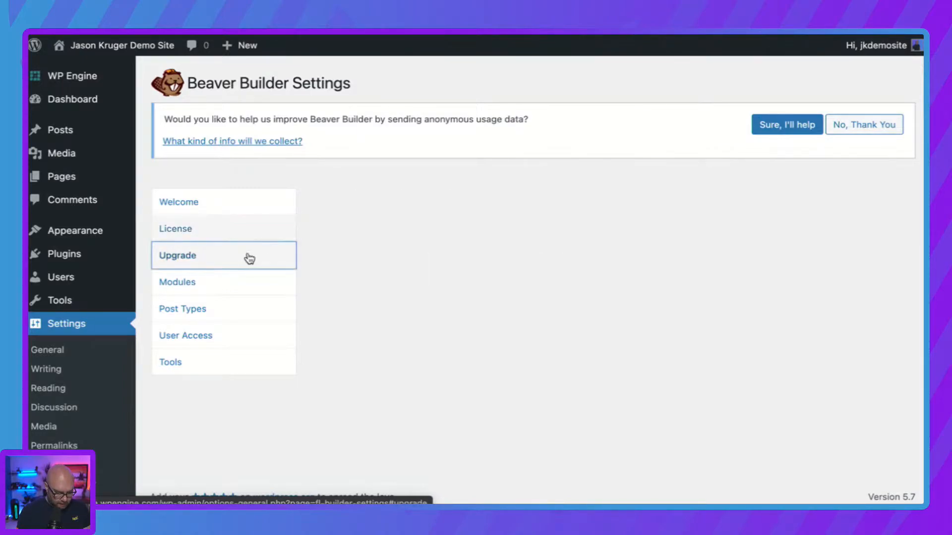
{"action": "left_click", "coordinate": [213, 284]}
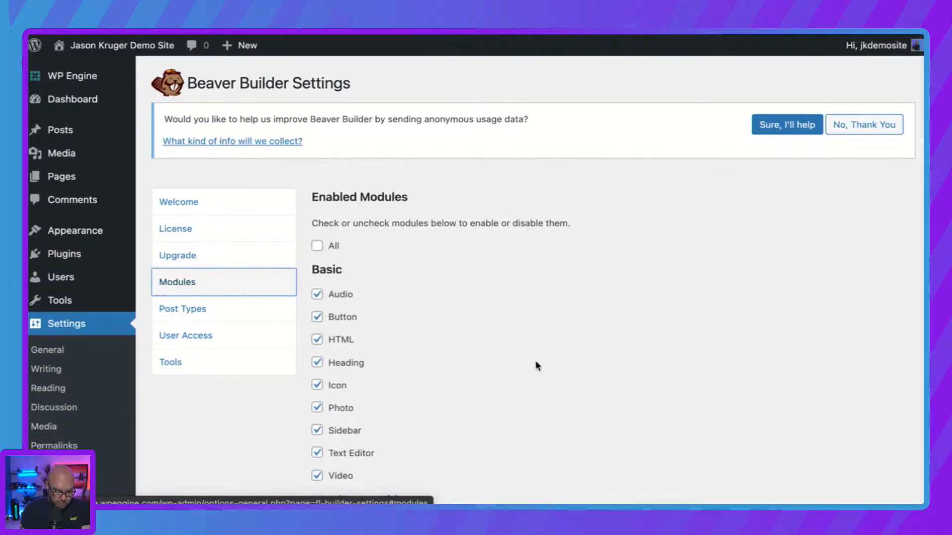
{"action": "scroll", "coordinate": [536, 361], "scroll_direction": "down", "scroll_amount": 3}
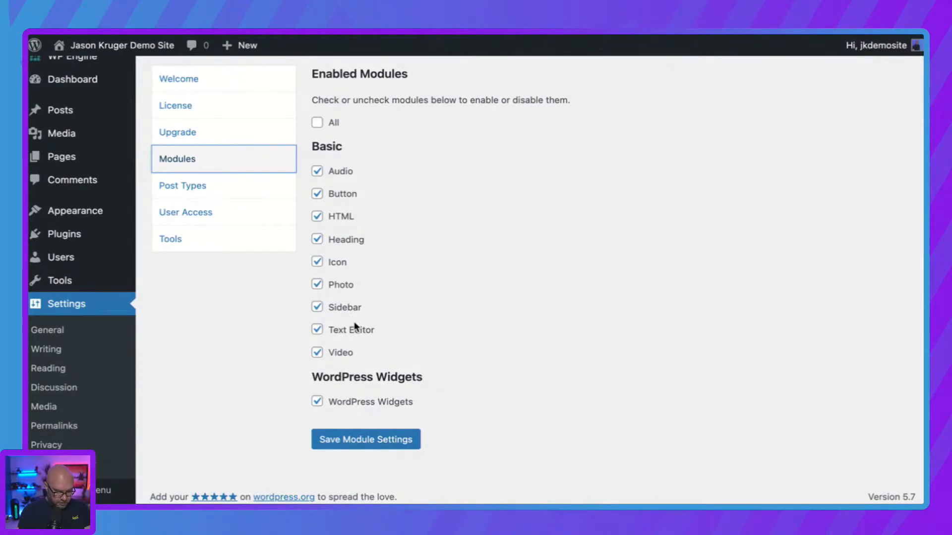
{"action": "scroll", "coordinate": [198, 263], "scroll_direction": "up", "scroll_amount": 3}
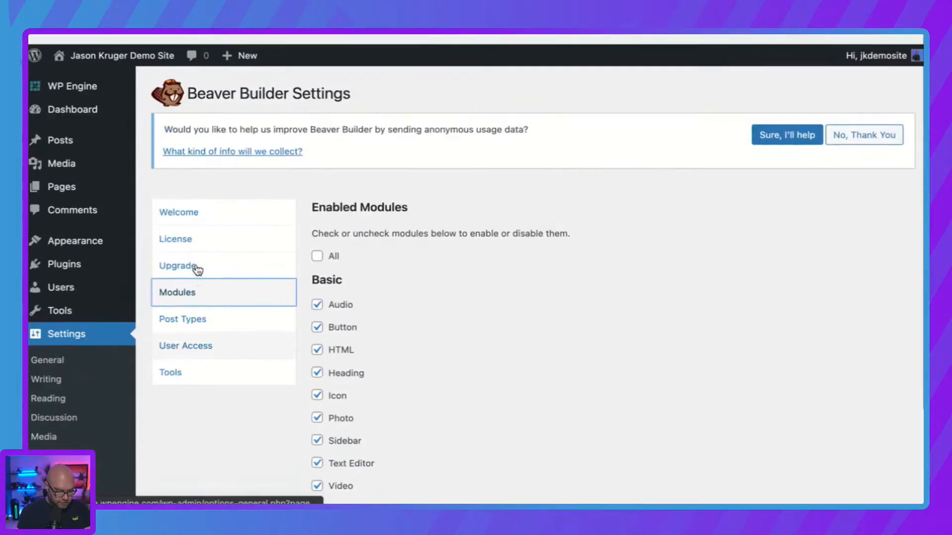
Step: Open the Home page for editing from the list of all pages and look over its content and Astra settings
{"action": "mouse_move", "coordinate": [29, 146]}
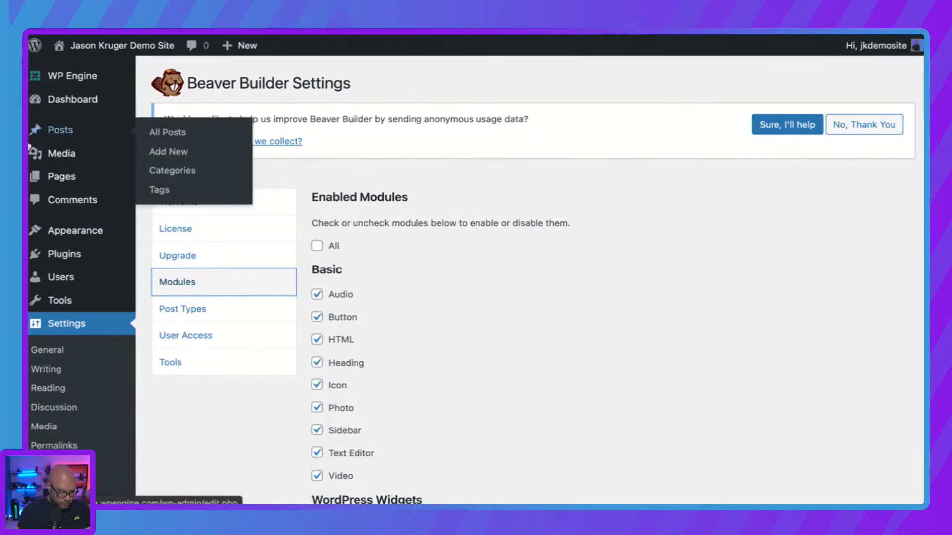
{"action": "mouse_move", "coordinate": [51, 177]}
{"action": "left_click", "coordinate": [165, 185]}
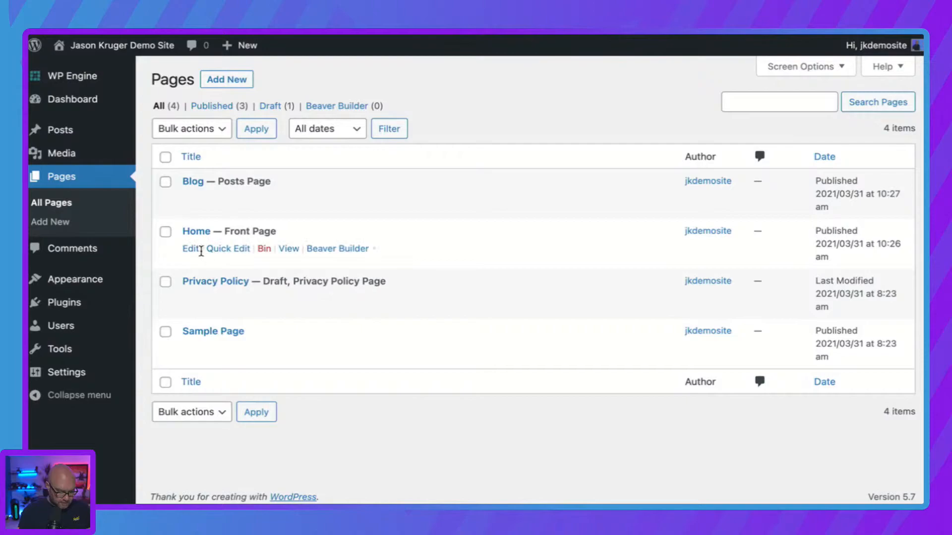
{"action": "left_click", "coordinate": [189, 250]}
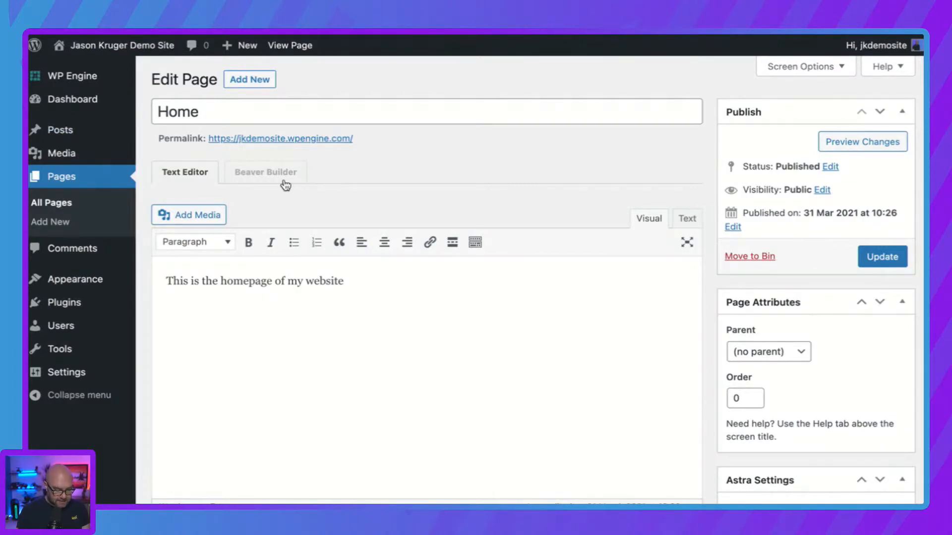
{"action": "scroll", "coordinate": [270, 280], "scroll_direction": "down", "scroll_amount": 3}
{"action": "scroll", "coordinate": [270, 279], "scroll_direction": "down", "scroll_amount": 6}
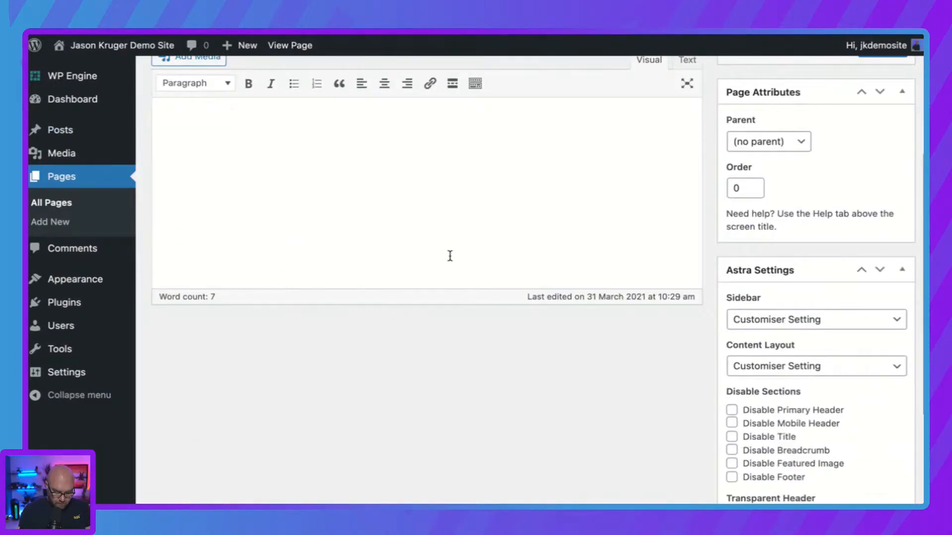
{"action": "scroll", "coordinate": [442, 240], "scroll_direction": "up", "scroll_amount": 9}
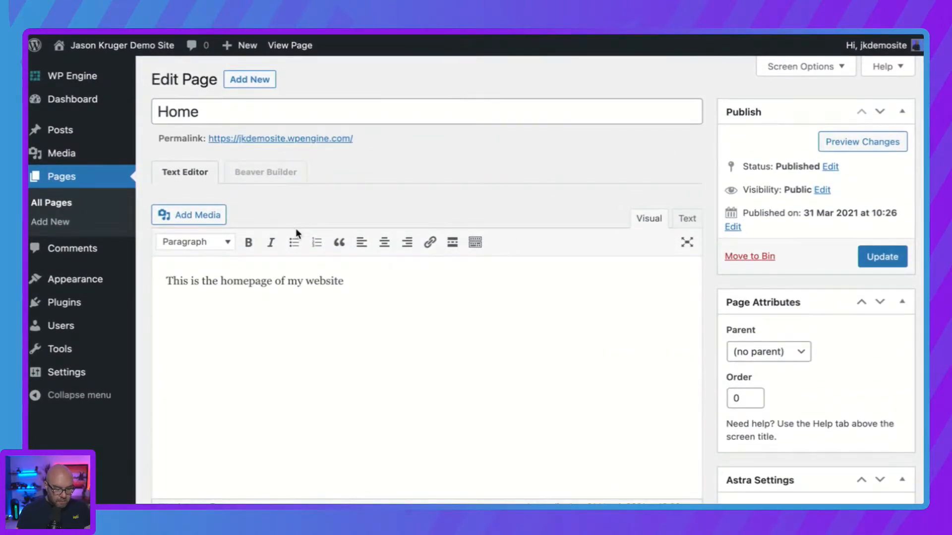
Step: Launch Beaver Builder on the Home page, decline the introductory tour and show the available content modules
{"action": "left_click", "coordinate": [270, 176]}
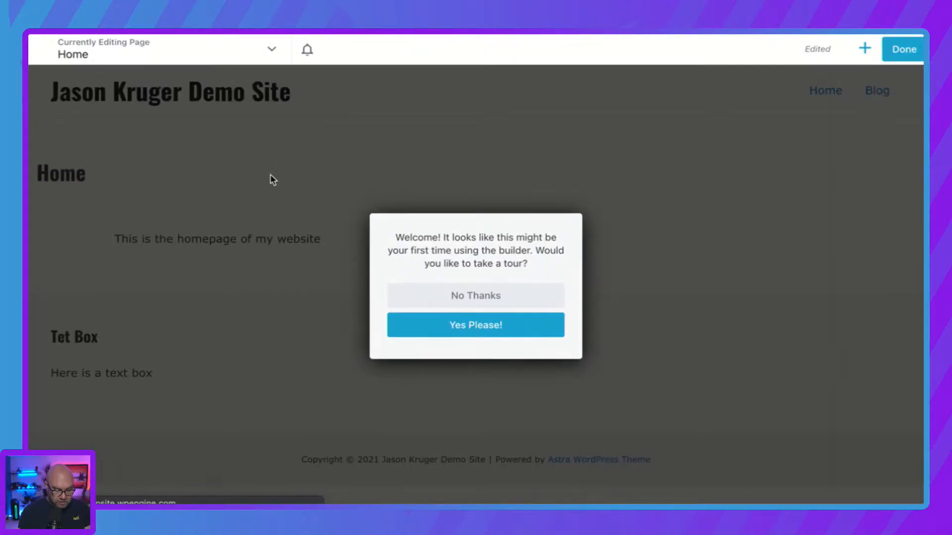
{"action": "left_click", "coordinate": [491, 304]}
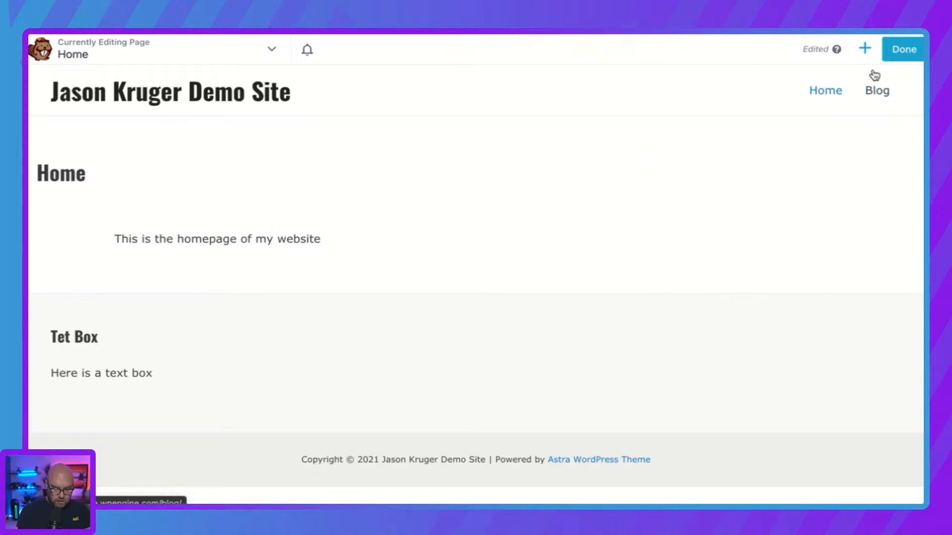
{"action": "left_click", "coordinate": [864, 48]}
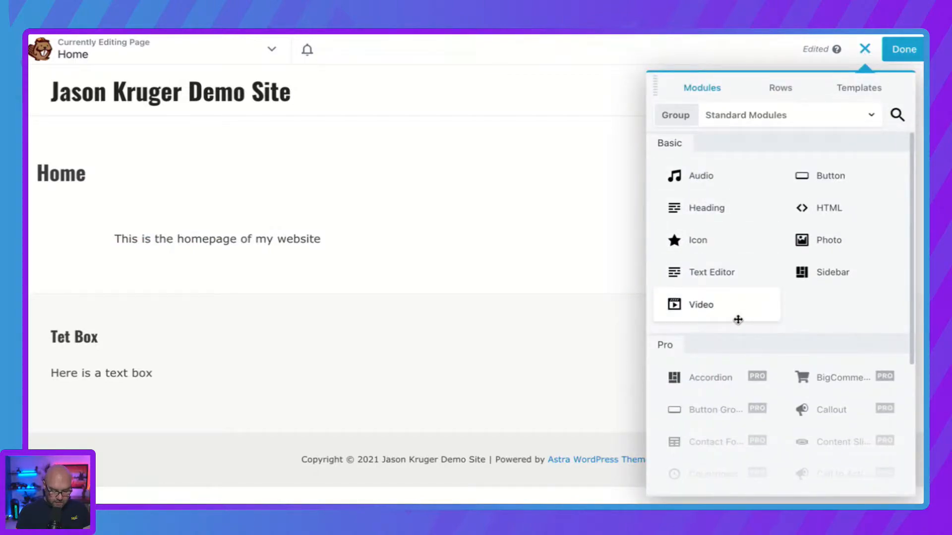
Step: Add a two-column row below the homepage text, followed by a six-column row beneath it
{"action": "scroll", "coordinate": [745, 295], "scroll_direction": "down", "scroll_amount": 5}
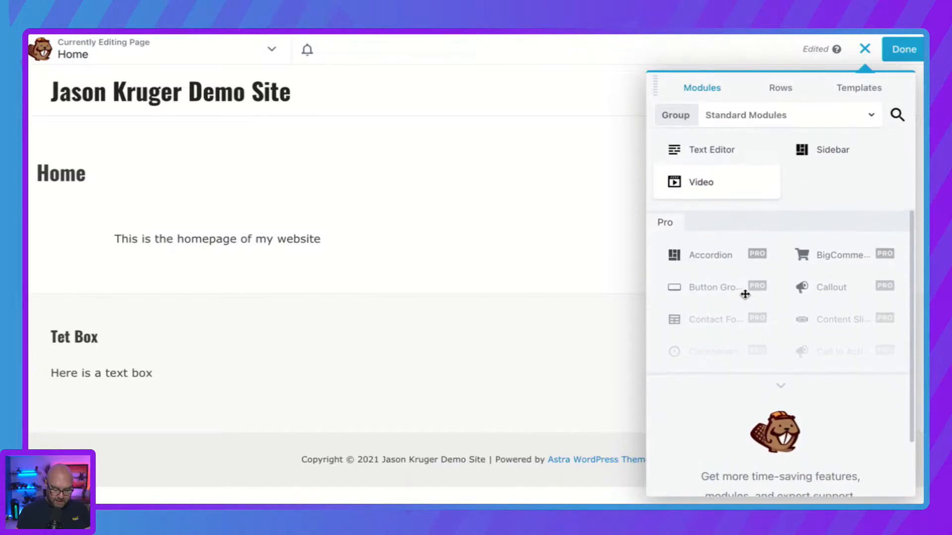
{"action": "scroll", "coordinate": [745, 299], "scroll_direction": "up", "scroll_amount": 4}
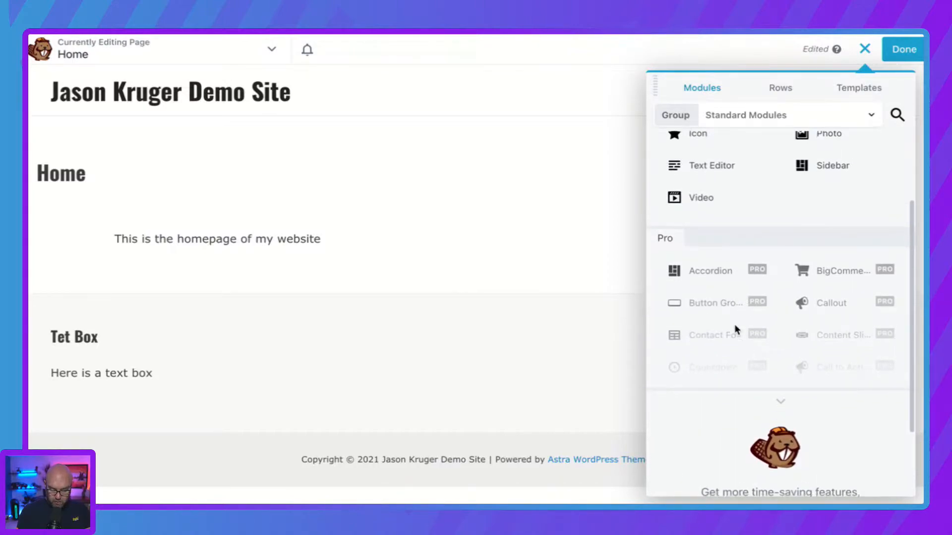
{"action": "scroll", "coordinate": [737, 331], "scroll_direction": "up", "scroll_amount": 1}
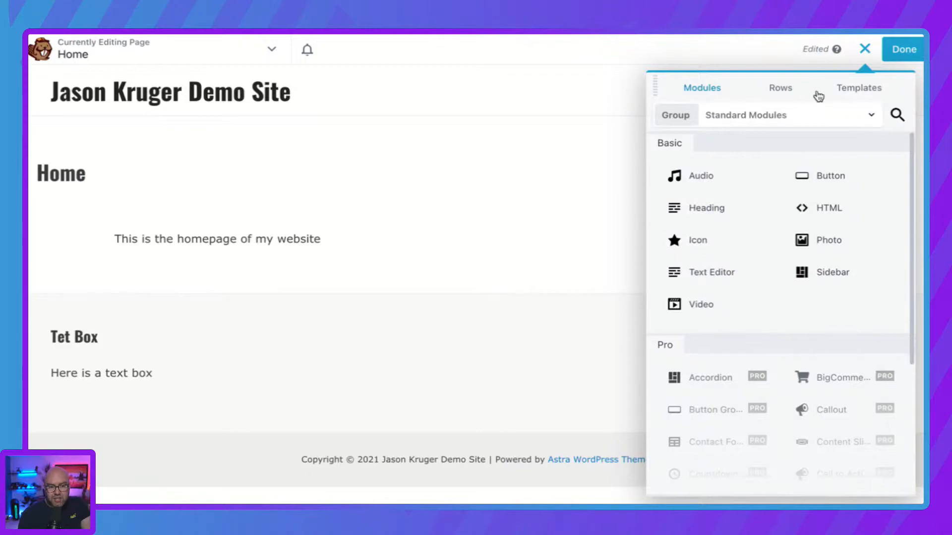
{"action": "left_click", "coordinate": [781, 94]}
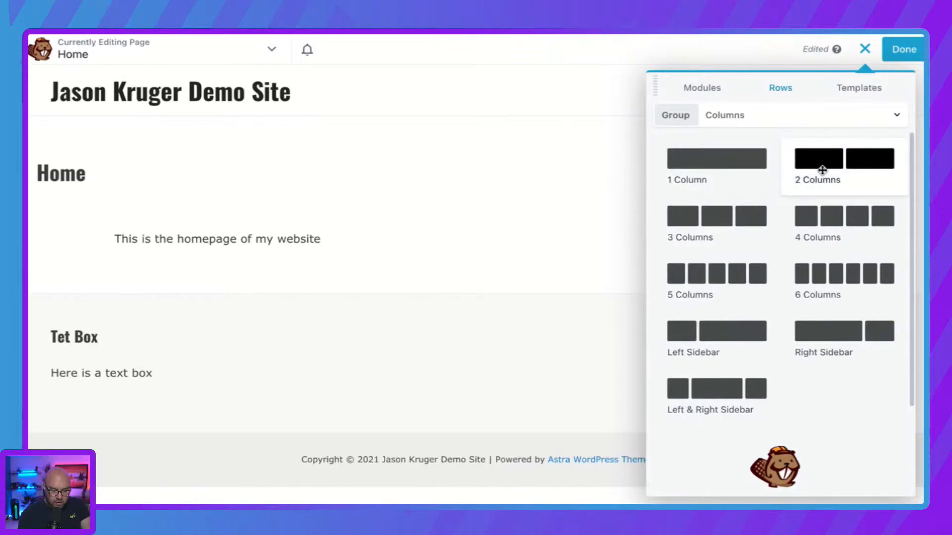
{"action": "left_click_drag", "start_coordinate": [822, 170], "coordinate": [533, 360]}
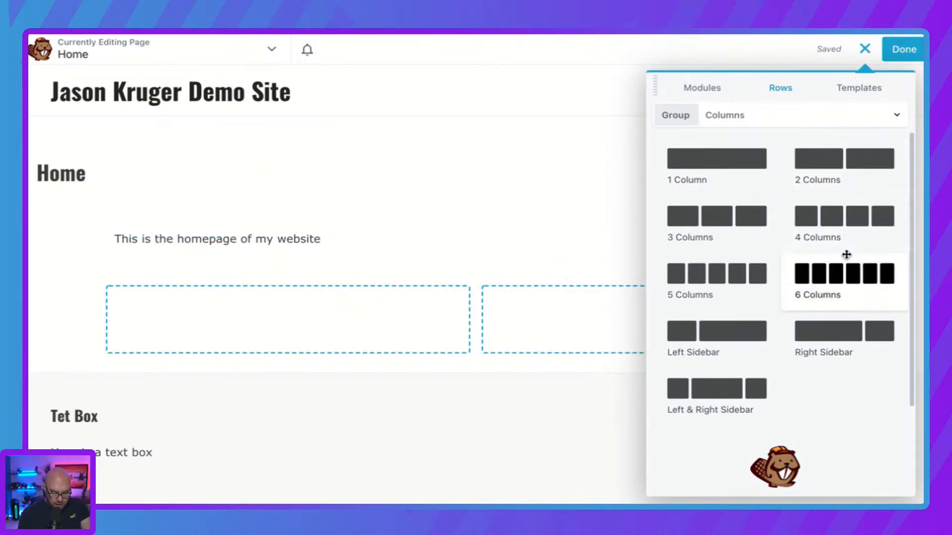
{"action": "left_click_drag", "start_coordinate": [807, 273], "coordinate": [549, 448]}
{"action": "scroll", "coordinate": [422, 407], "scroll_direction": "down", "scroll_amount": 3}
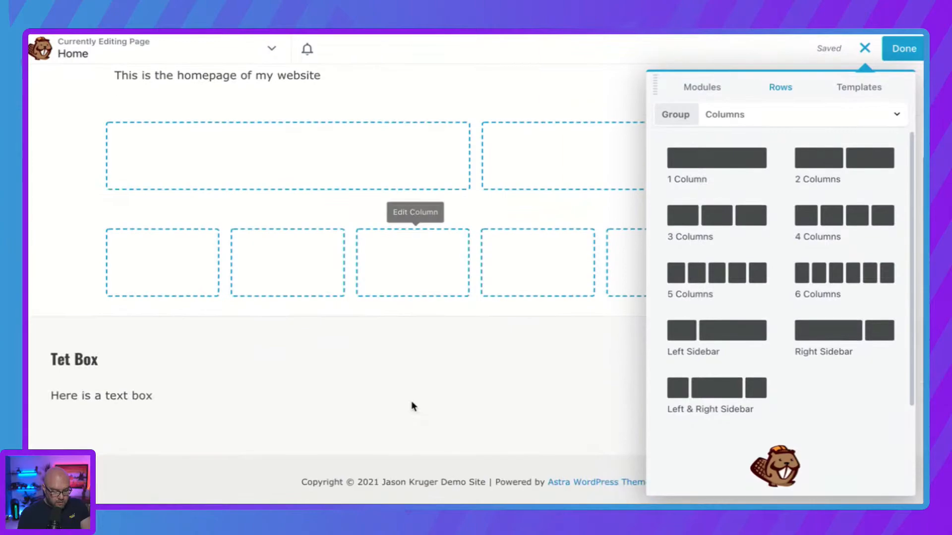
Step: Place a Button module in the second column of the six-column row and set its text to "Register"
{"action": "left_click", "coordinate": [711, 89]}
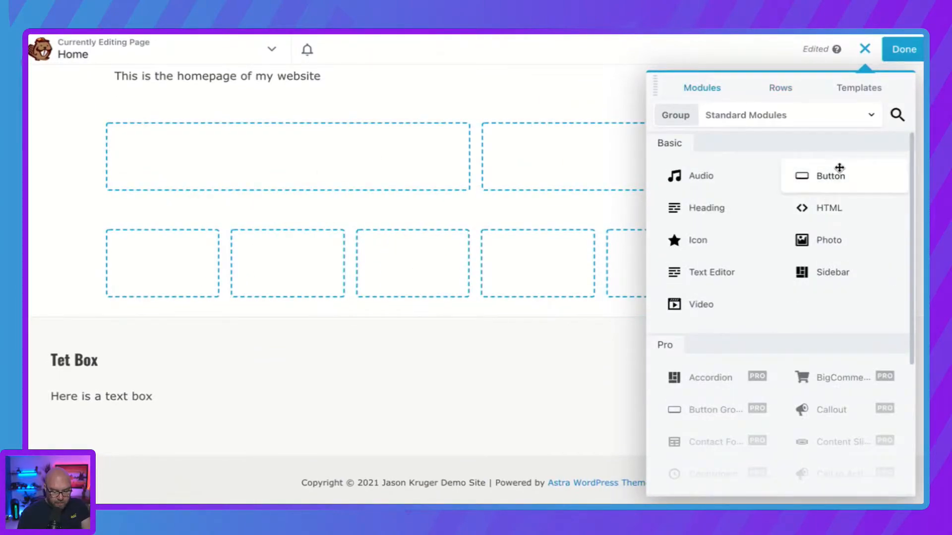
{"action": "left_click_drag", "start_coordinate": [836, 181], "coordinate": [318, 363]}
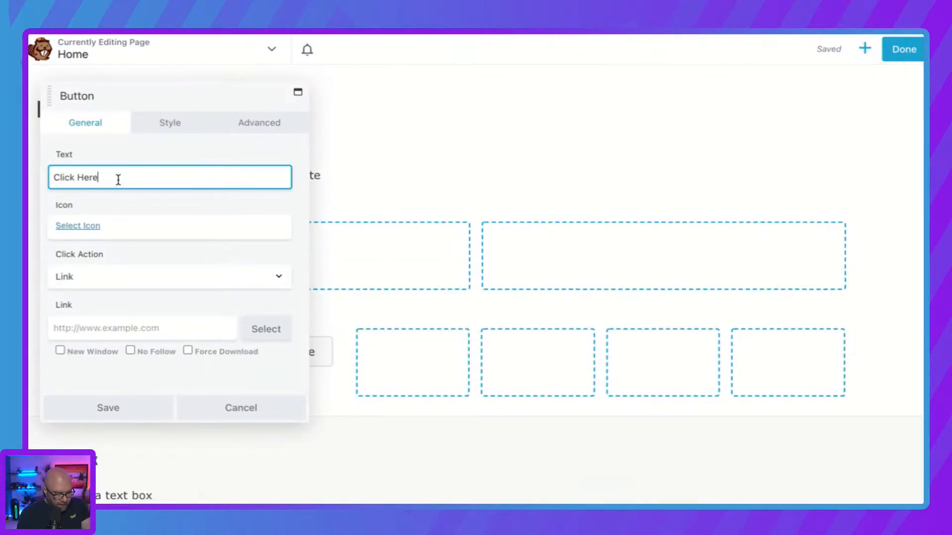
{"action": "key", "text": "ctrl+a"}
{"action": "type", "text": "Re"}
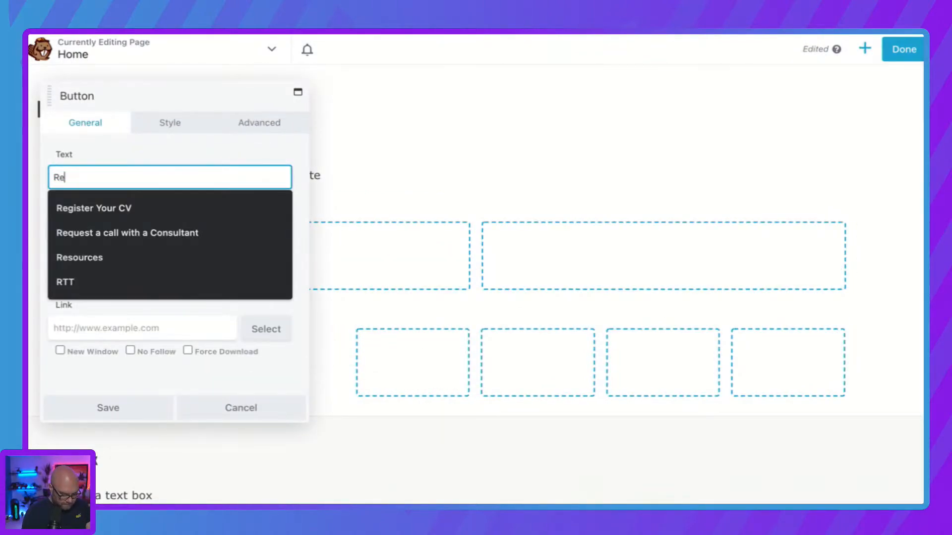
{"action": "type", "text": "gister"}
{"action": "left_click", "coordinate": [162, 157]}
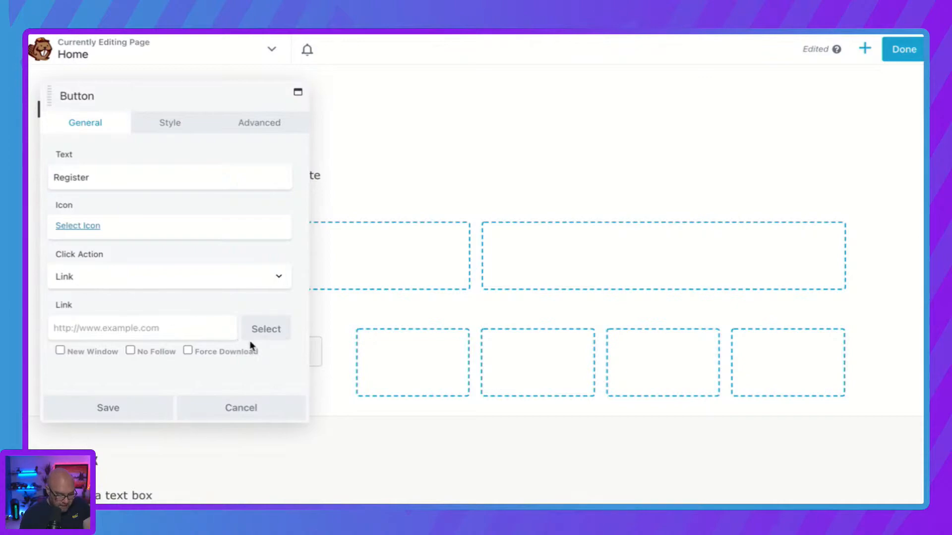
Step: Link the Register button to the existing Blog page and save the module
{"action": "left_click", "coordinate": [275, 329]}
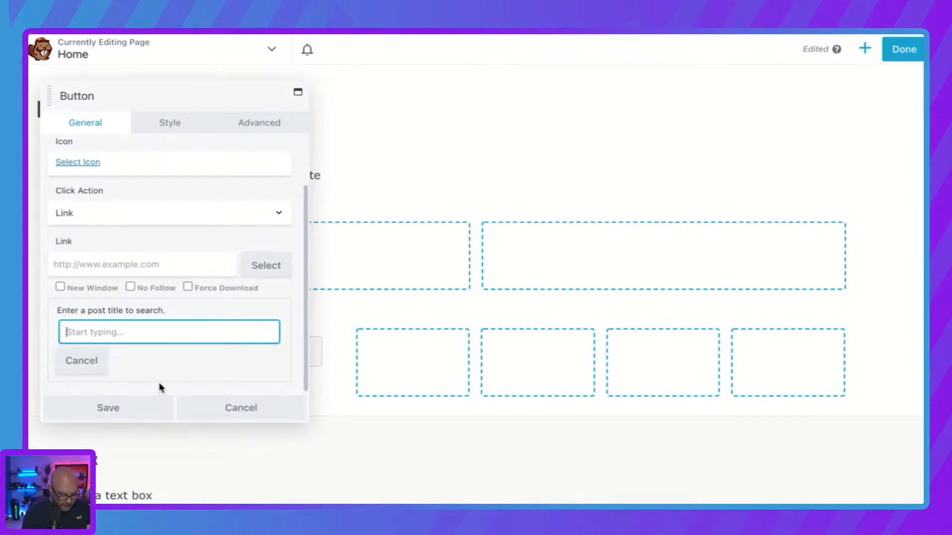
{"action": "type", "text": "blog"}
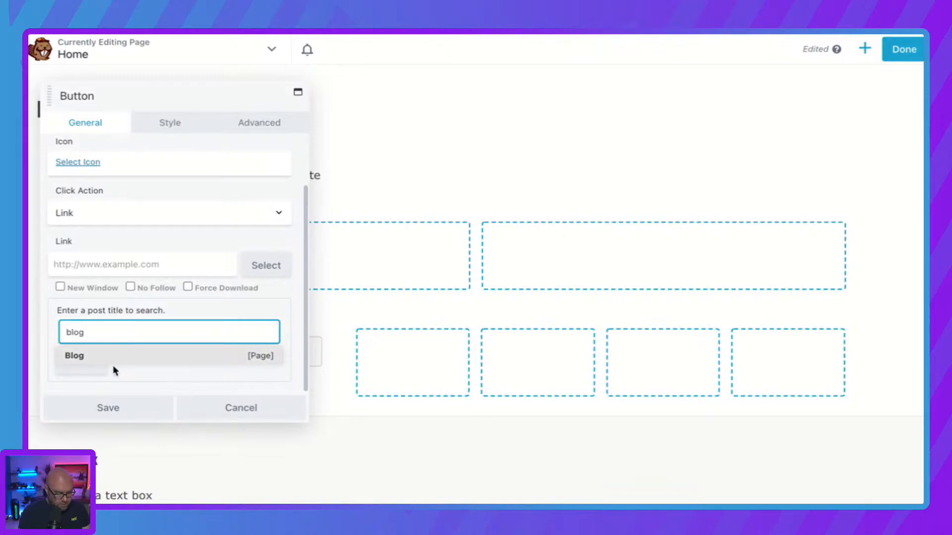
{"action": "left_click", "coordinate": [80, 357]}
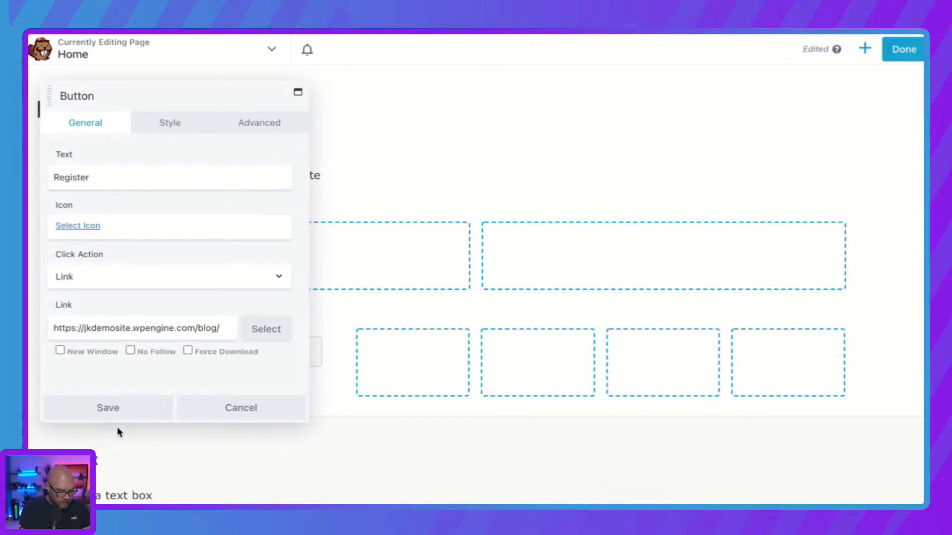
{"action": "left_click", "coordinate": [117, 410]}
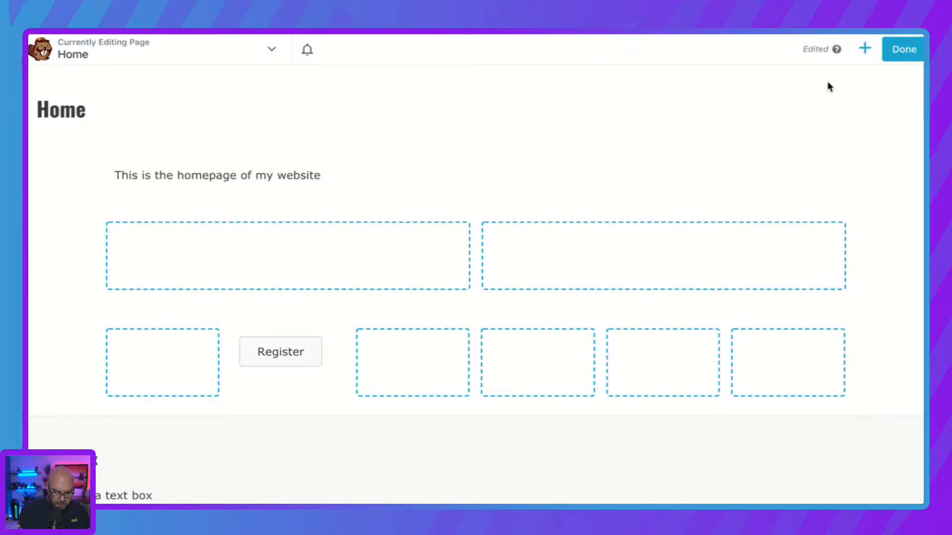
{"action": "left_click", "coordinate": [865, 49]}
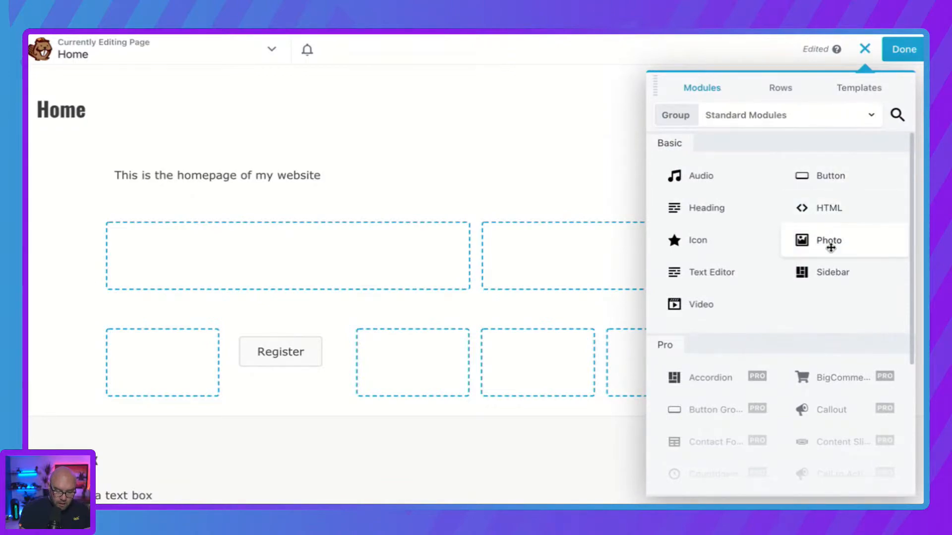
{"action": "left_click_drag", "start_coordinate": [803, 241], "coordinate": [557, 329]}
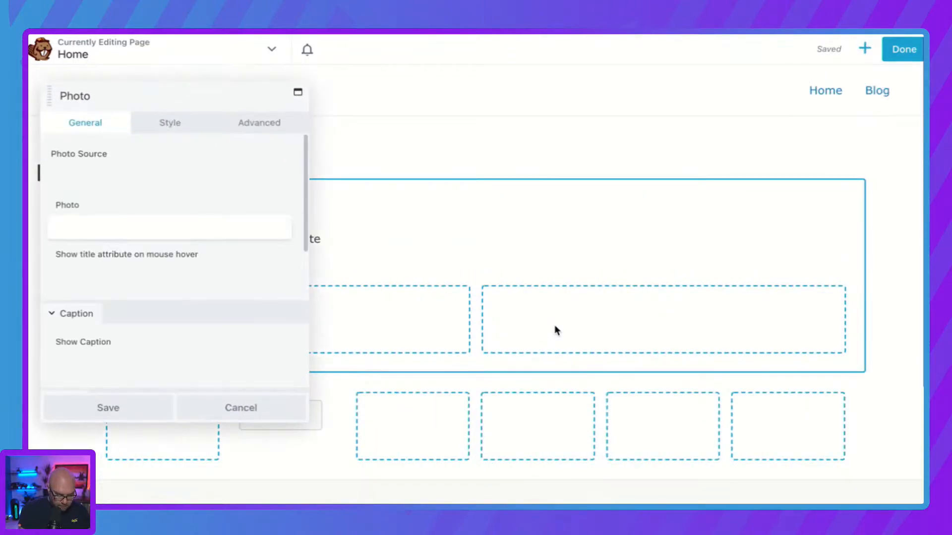
{"action": "left_click", "coordinate": [89, 227]}
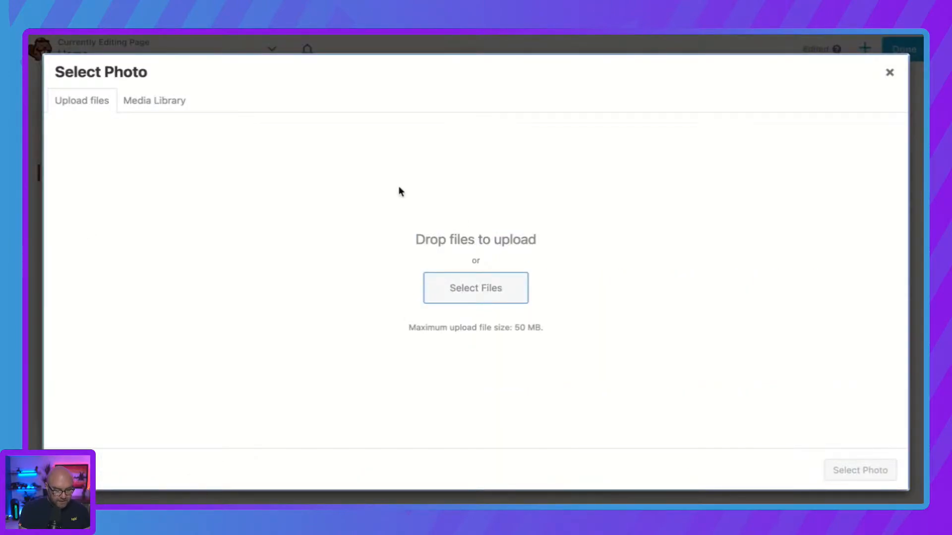
{"action": "left_click", "coordinate": [891, 73]}
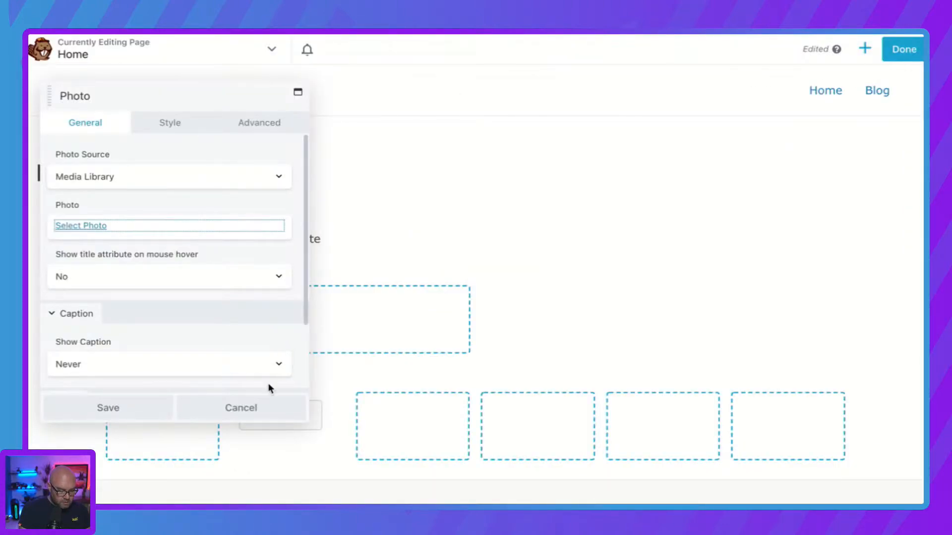
{"action": "left_click", "coordinate": [259, 415]}
{"action": "left_click", "coordinate": [866, 49]}
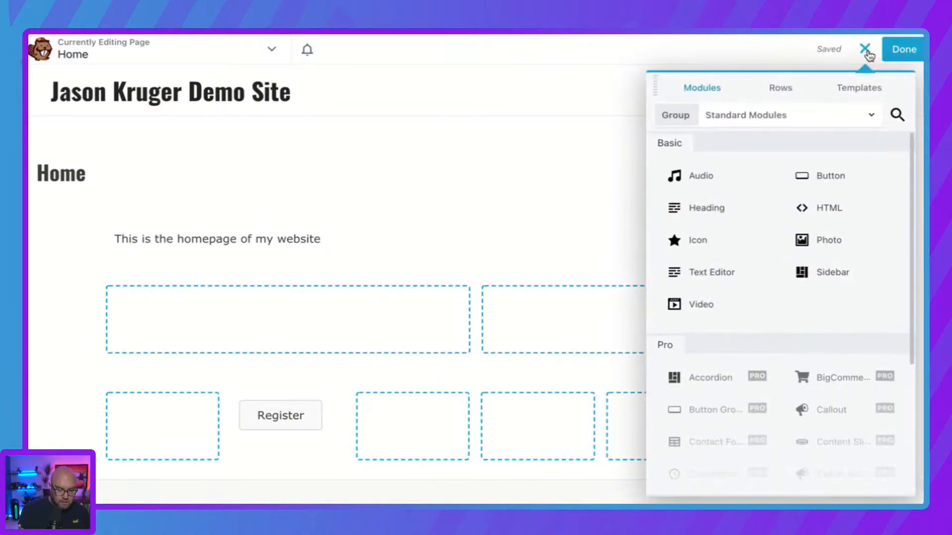
{"action": "left_click_drag", "start_coordinate": [720, 272], "coordinate": [637, 399]}
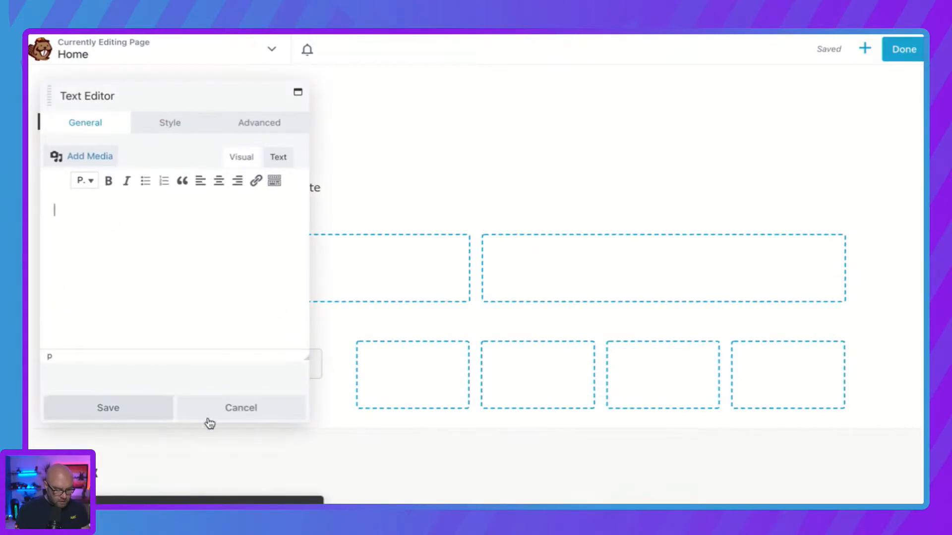
{"action": "left_click", "coordinate": [241, 408]}
{"action": "scroll", "coordinate": [548, 378], "scroll_direction": "up", "scroll_amount": 1}
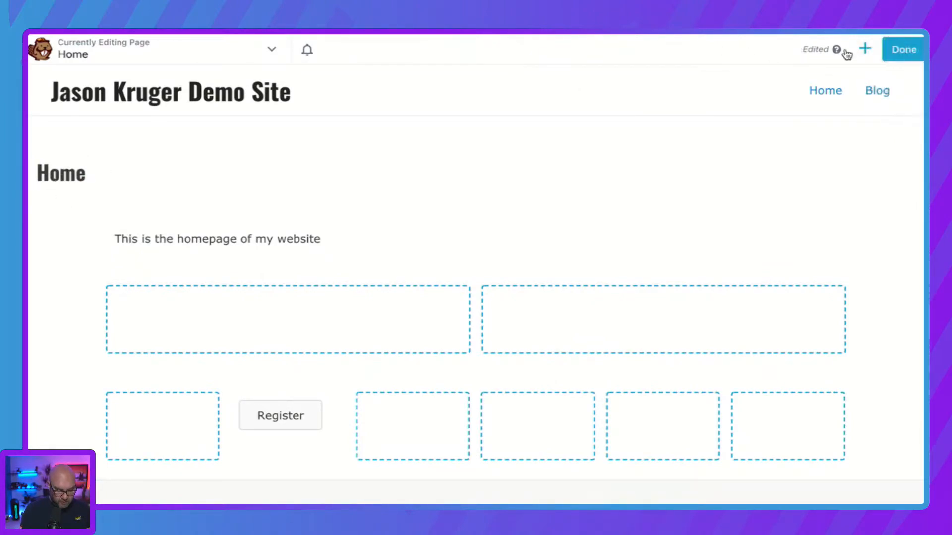
Step: Publish the Beaver Builder layout and open the Home page in the WordPress page editor
{"action": "left_click", "coordinate": [904, 50]}
{"action": "left_click", "coordinate": [831, 48]}
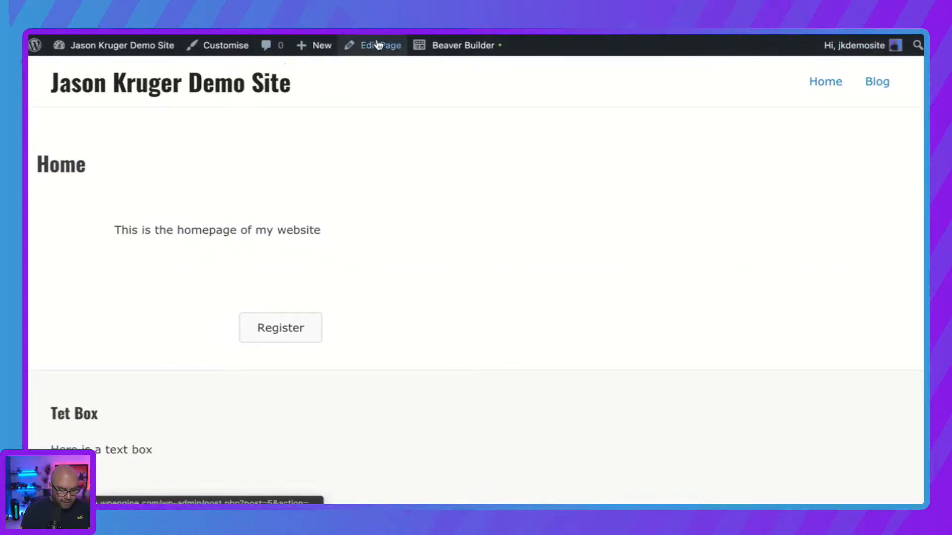
{"action": "left_click", "coordinate": [388, 48]}
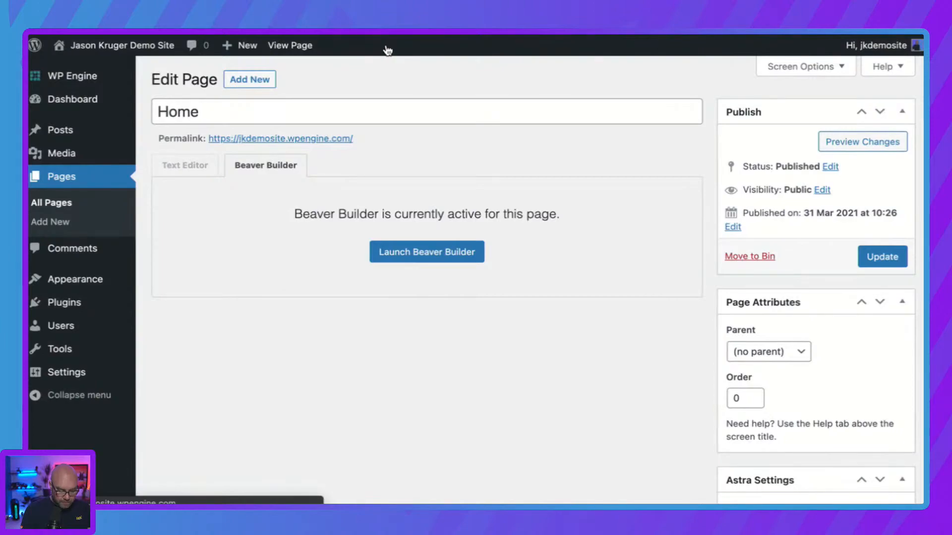
Step: Disable the title in the Home page's Astra settings and update the page
{"action": "scroll", "coordinate": [620, 356], "scroll_direction": "down", "scroll_amount": 8}
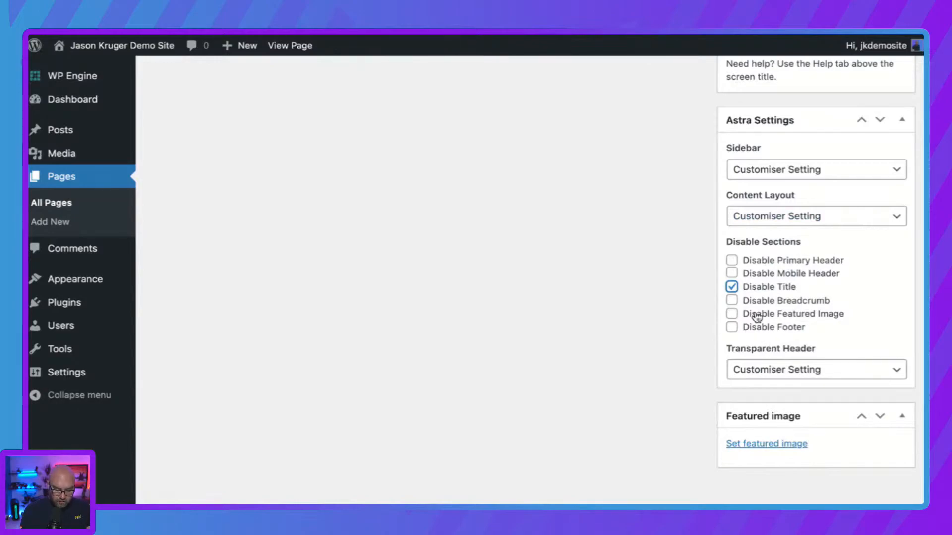
{"action": "scroll", "coordinate": [769, 269], "scroll_direction": "up", "scroll_amount": 6}
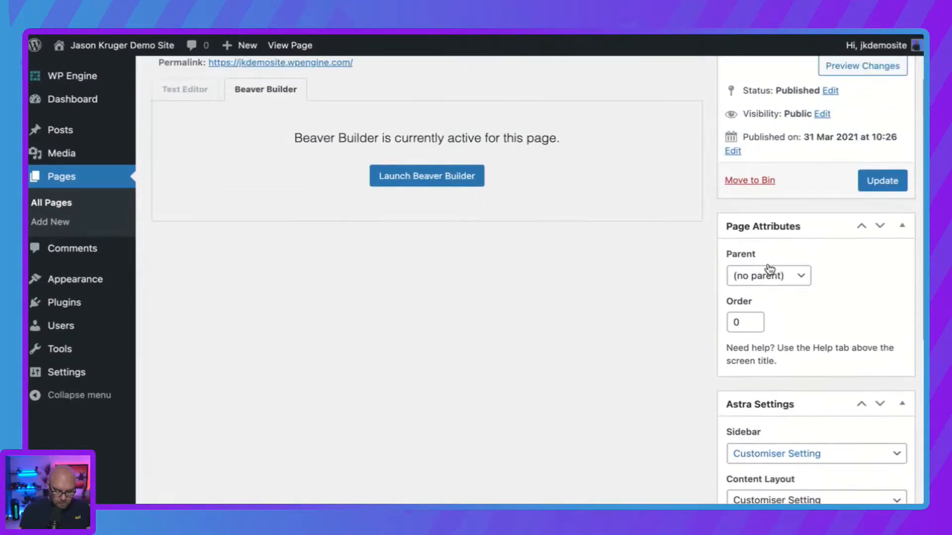
{"action": "left_click", "coordinate": [880, 197]}
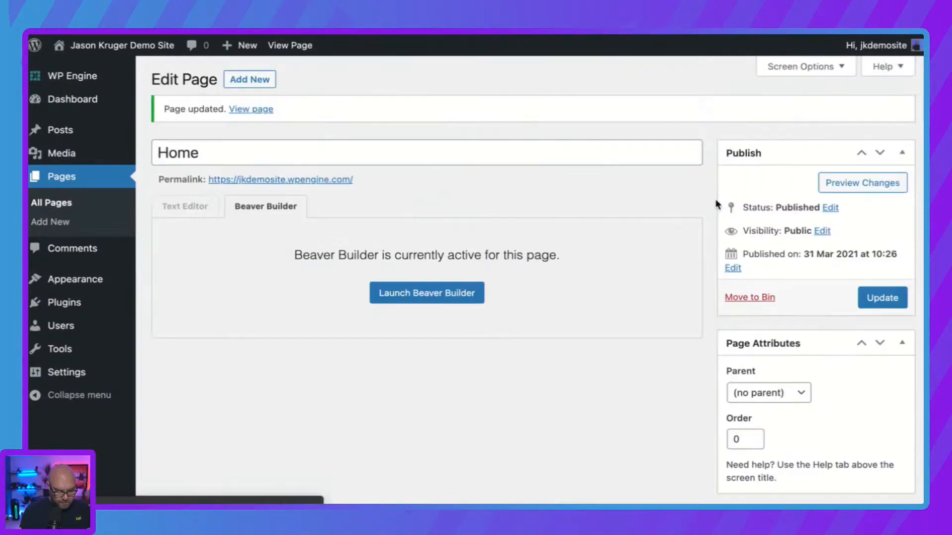
Step: Relaunch Beaver Builder on the Home page, set the first row's width to Full Width and save the row settings
{"action": "left_click", "coordinate": [431, 302]}
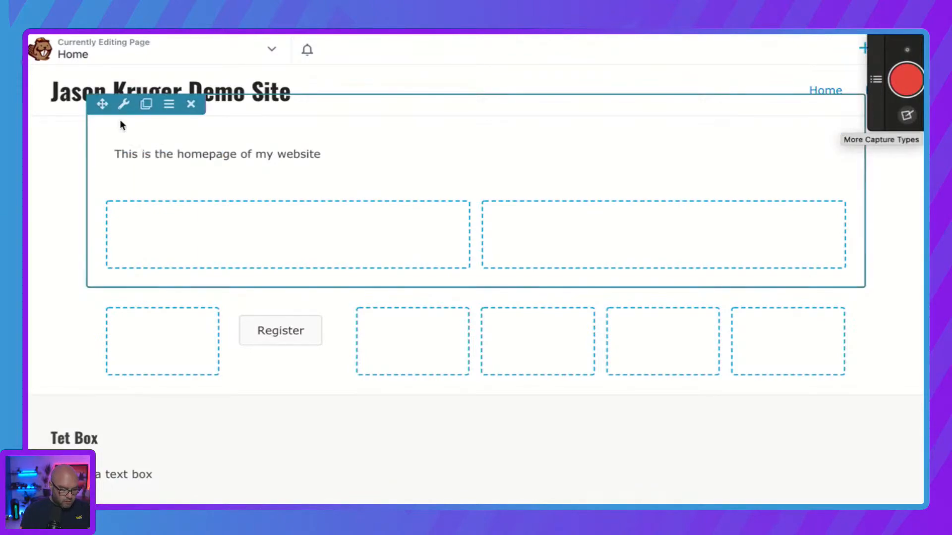
{"action": "left_click", "coordinate": [123, 104]}
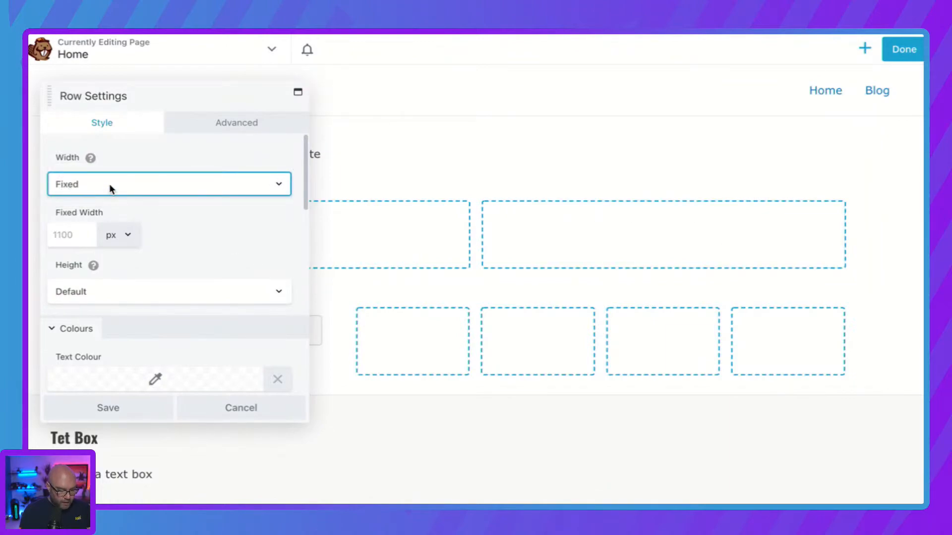
{"action": "left_click", "coordinate": [110, 183]}
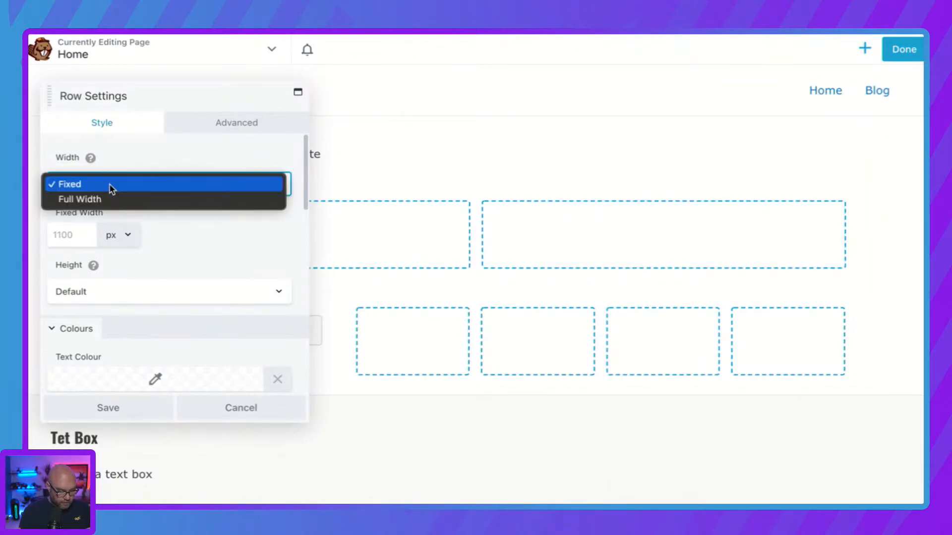
{"action": "left_click", "coordinate": [98, 208]}
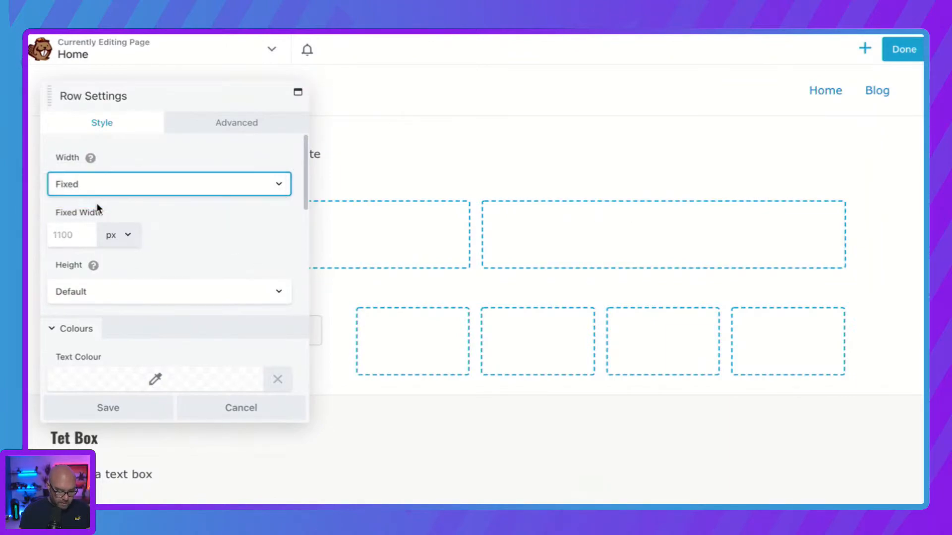
{"action": "left_click", "coordinate": [104, 421]}
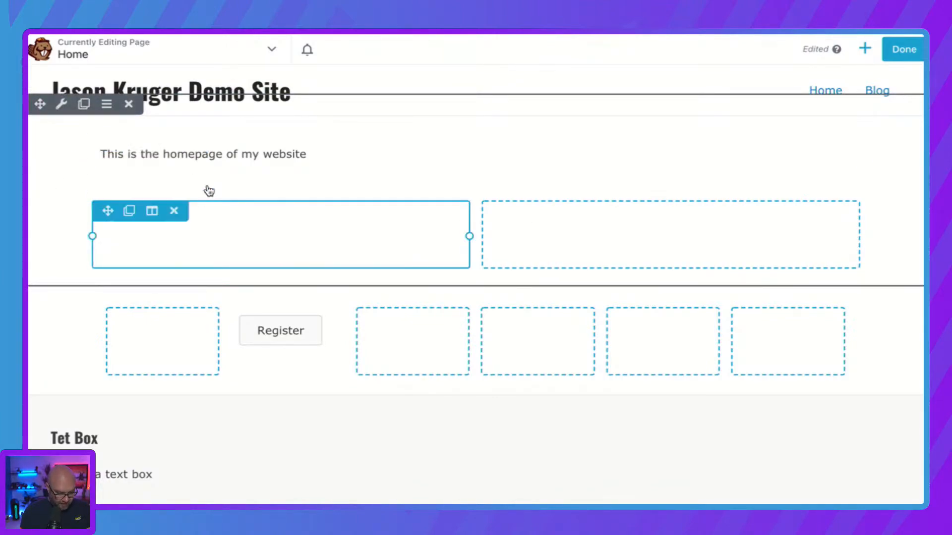
Step: Set the first row's content width to Full Width and save the row settings
{"action": "left_click", "coordinate": [60, 107]}
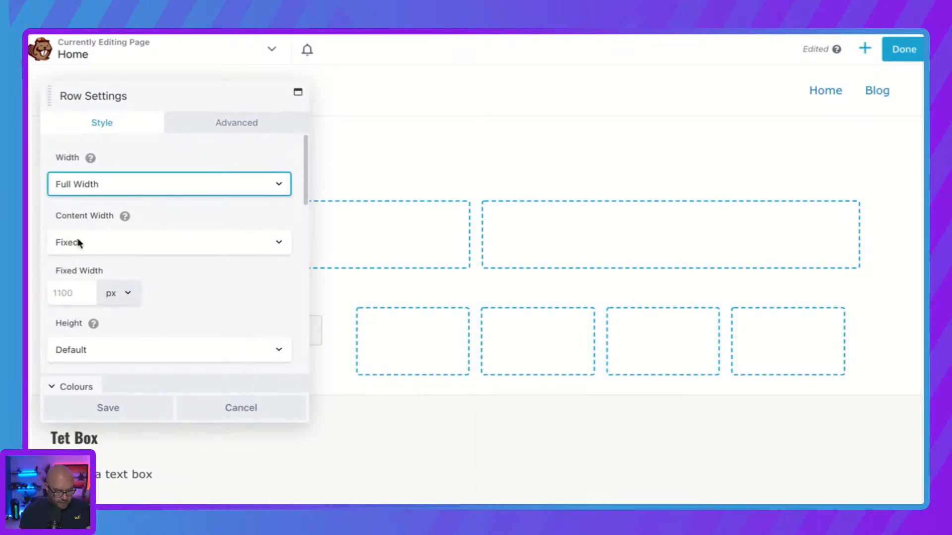
{"action": "left_click", "coordinate": [222, 248]}
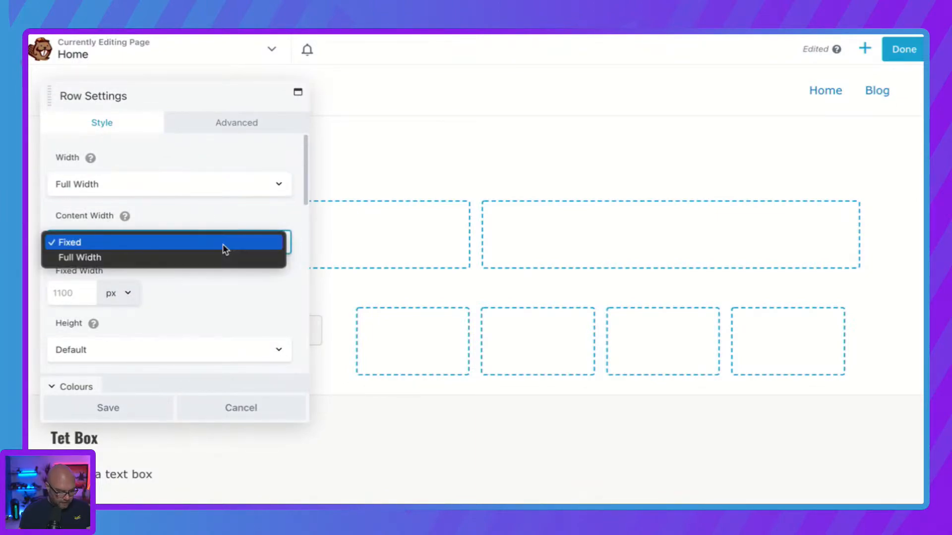
{"action": "left_click", "coordinate": [196, 257]}
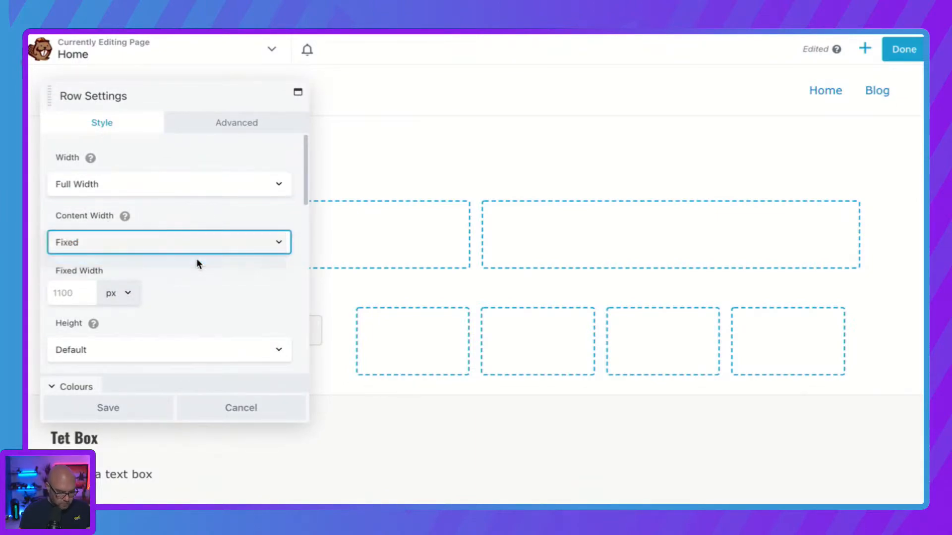
{"action": "left_click", "coordinate": [120, 413]}
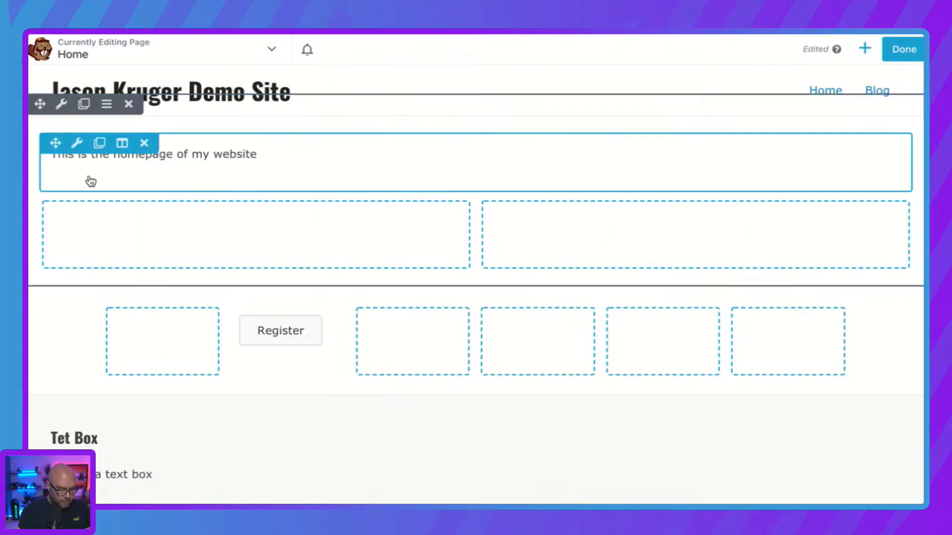
Step: Give the first row a Colour background in bright cyan and save the row settings
{"action": "left_click", "coordinate": [61, 104]}
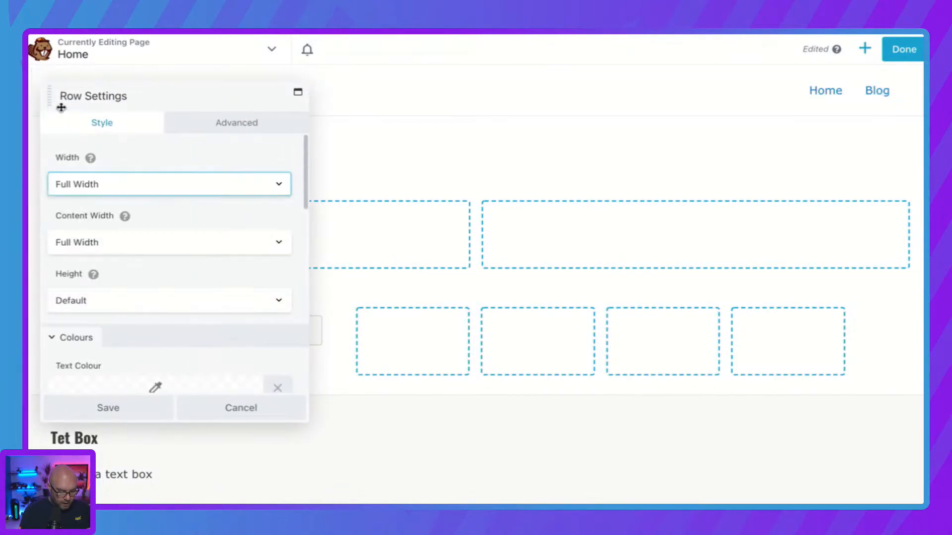
{"action": "scroll", "coordinate": [102, 181], "scroll_direction": "down", "scroll_amount": 7}
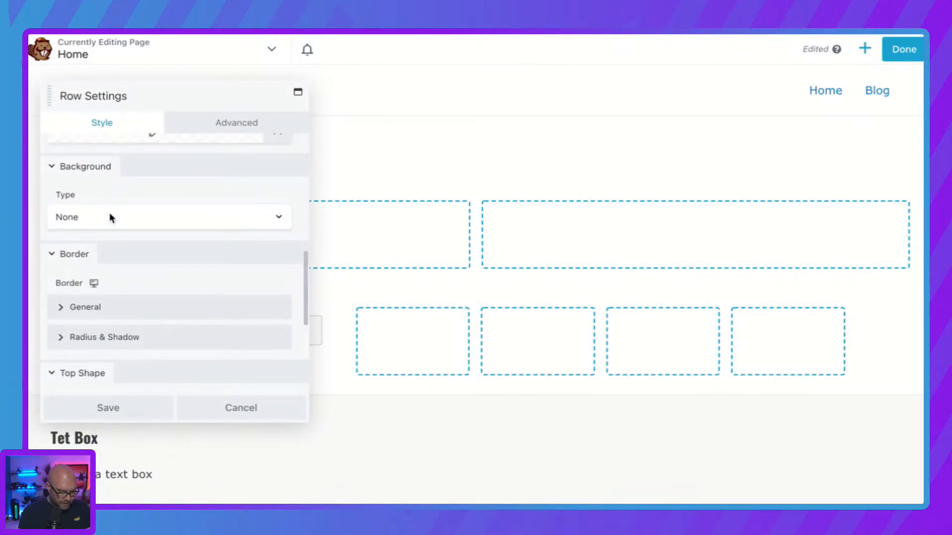
{"action": "left_click", "coordinate": [110, 219]}
{"action": "left_click", "coordinate": [103, 231]}
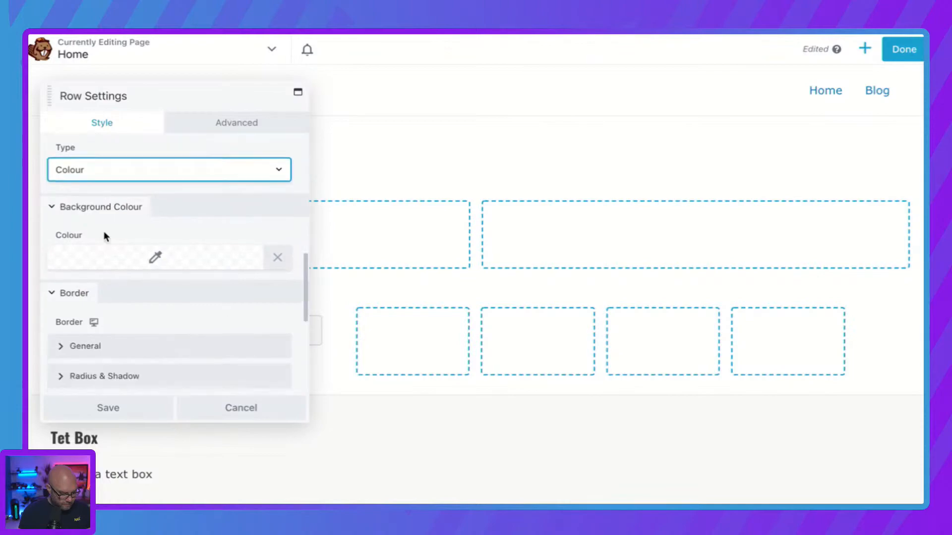
{"action": "left_click", "coordinate": [113, 242]}
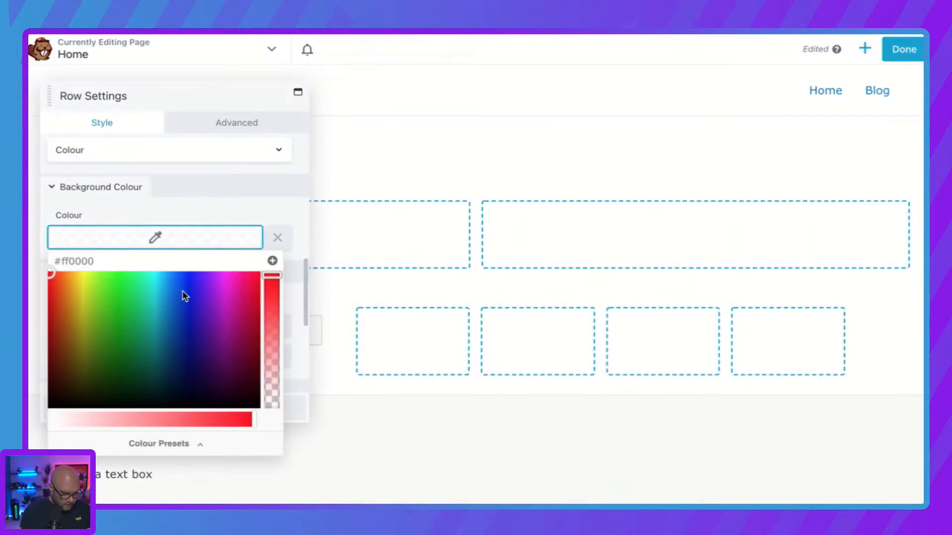
{"action": "mouse_move", "coordinate": [184, 296]}
{"action": "left_mouse_down"}
{"action": "mouse_move", "coordinate": [170, 276]}
{"action": "mouse_move", "coordinate": [158, 277]}
{"action": "left_mouse_up"}
{"action": "left_click", "coordinate": [166, 190]}
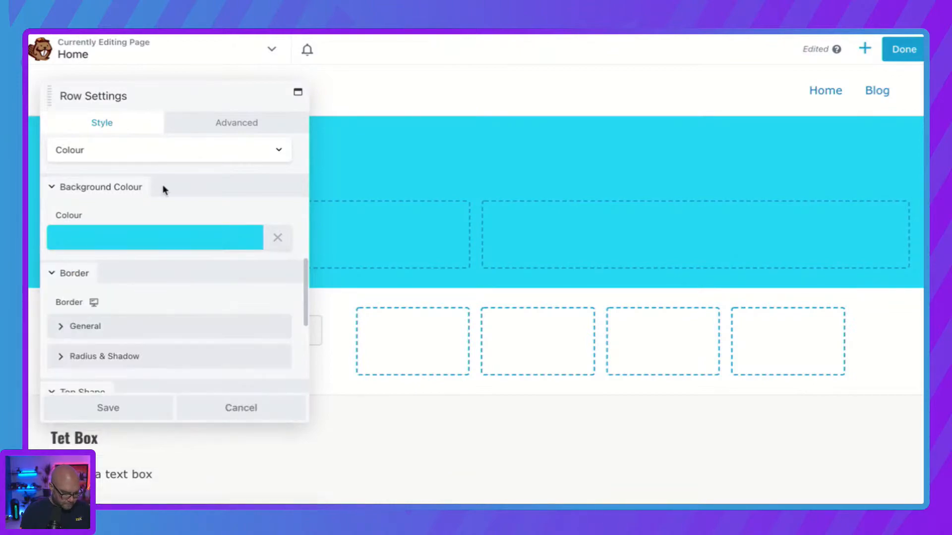
{"action": "left_click", "coordinate": [128, 403]}
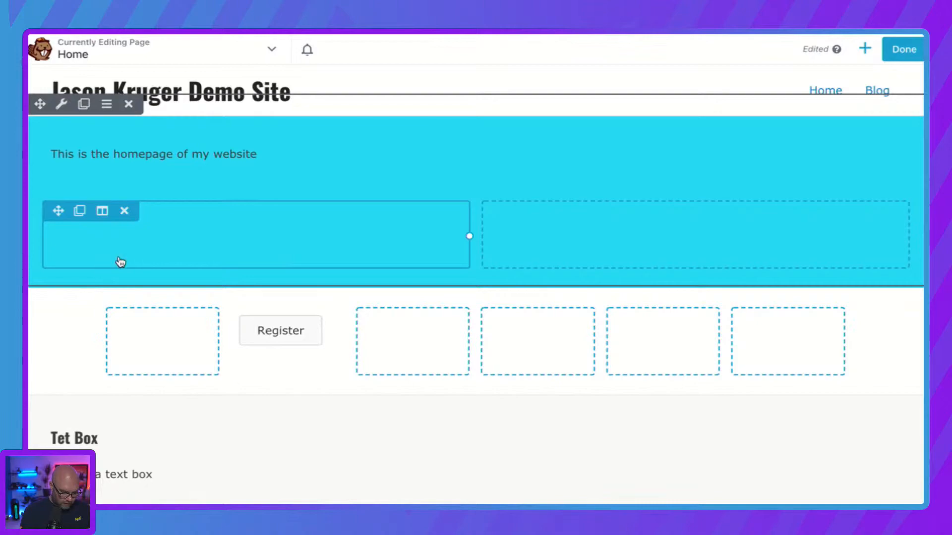
Step: Publish the layout, then relaunch Beaver Builder on the Home page after reloading the live page
{"action": "left_click", "coordinate": [893, 56]}
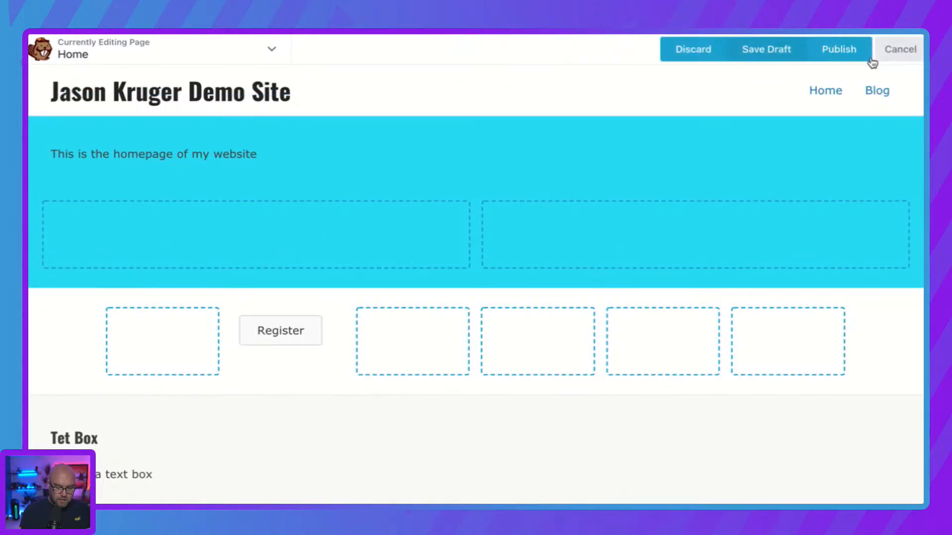
{"action": "left_click", "coordinate": [842, 49]}
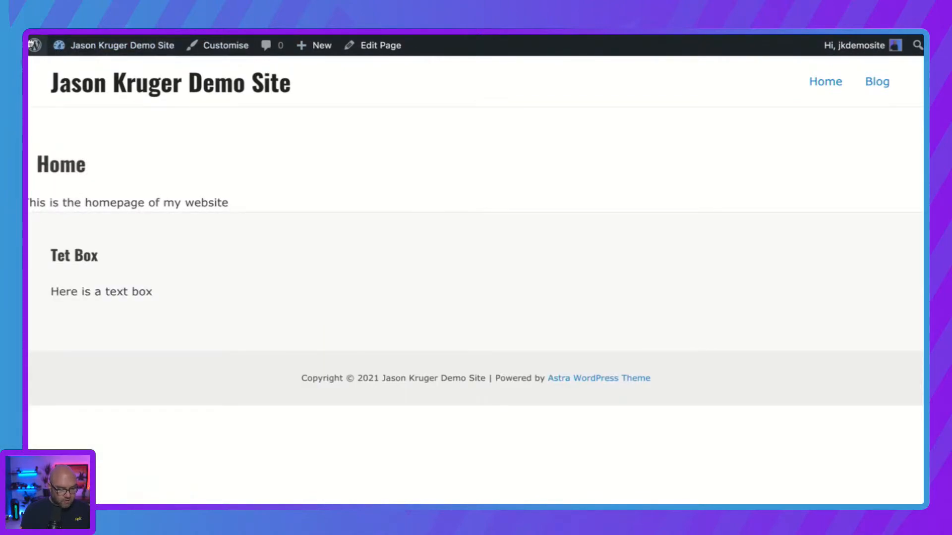
{"action": "left_click", "coordinate": [82, 33]}
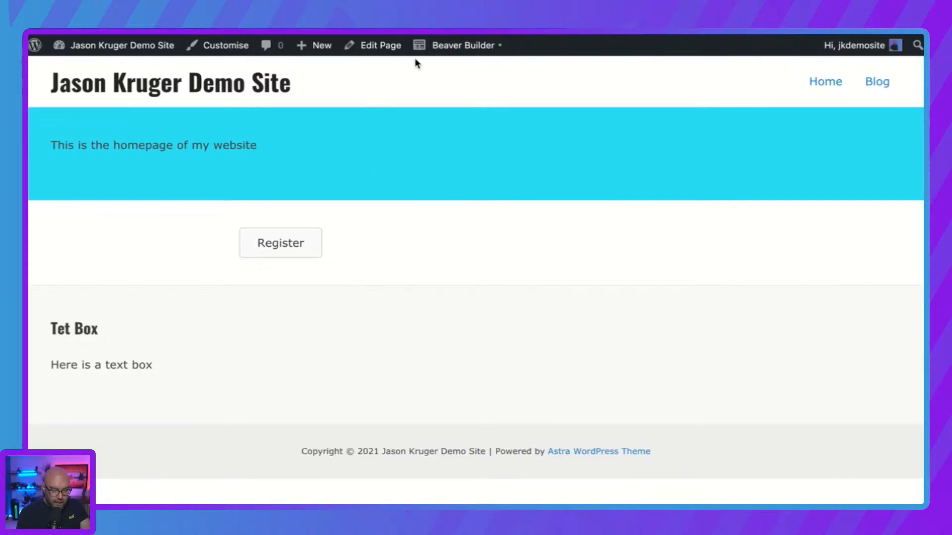
{"action": "left_click", "coordinate": [441, 47]}
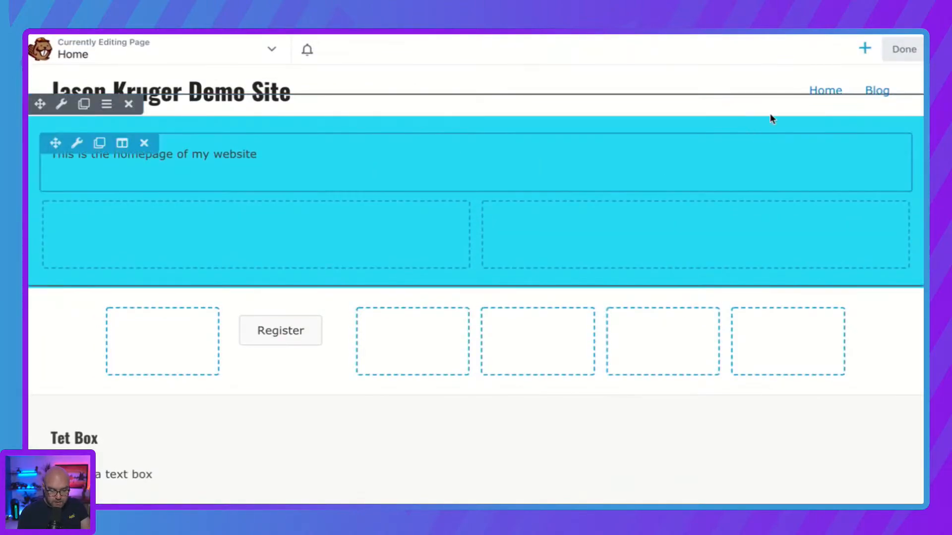
Step: Examine the available row column layouts, the module groups and the Basic and Pro standard modules
{"action": "left_click", "coordinate": [865, 48]}
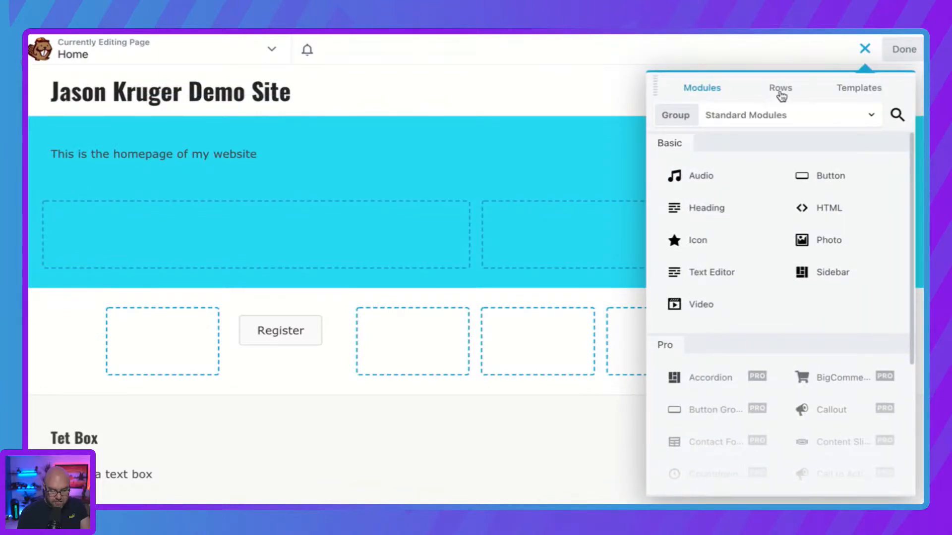
{"action": "left_click", "coordinate": [781, 89]}
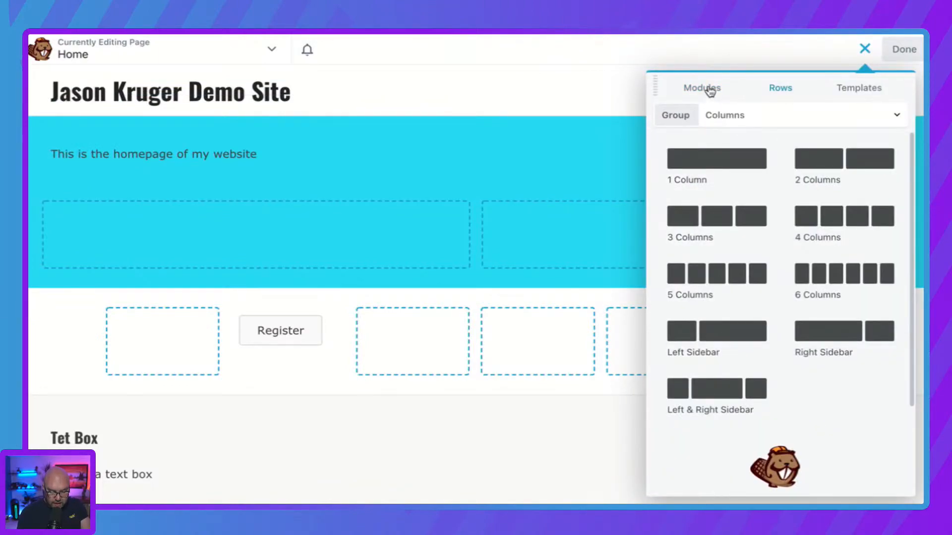
{"action": "left_click", "coordinate": [710, 91]}
{"action": "left_click", "coordinate": [773, 113]}
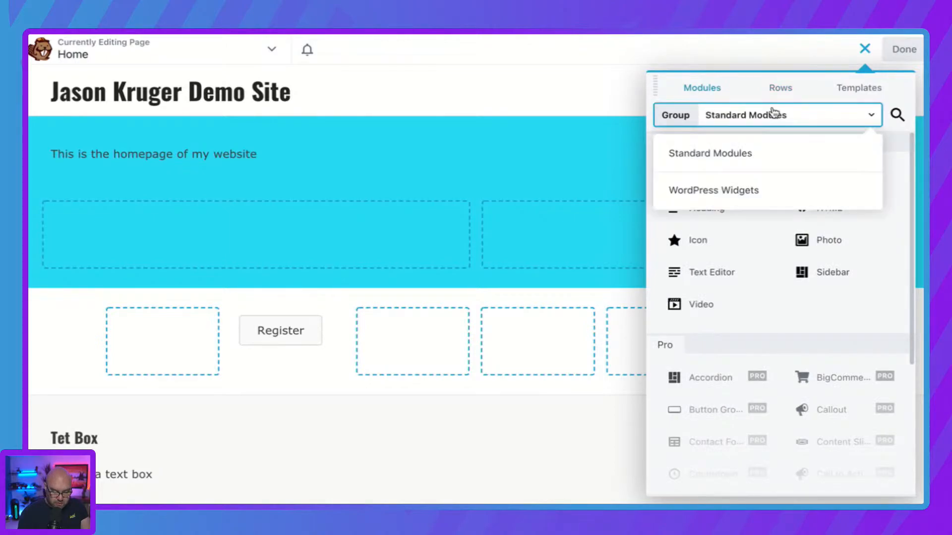
{"action": "left_click", "coordinate": [742, 129]}
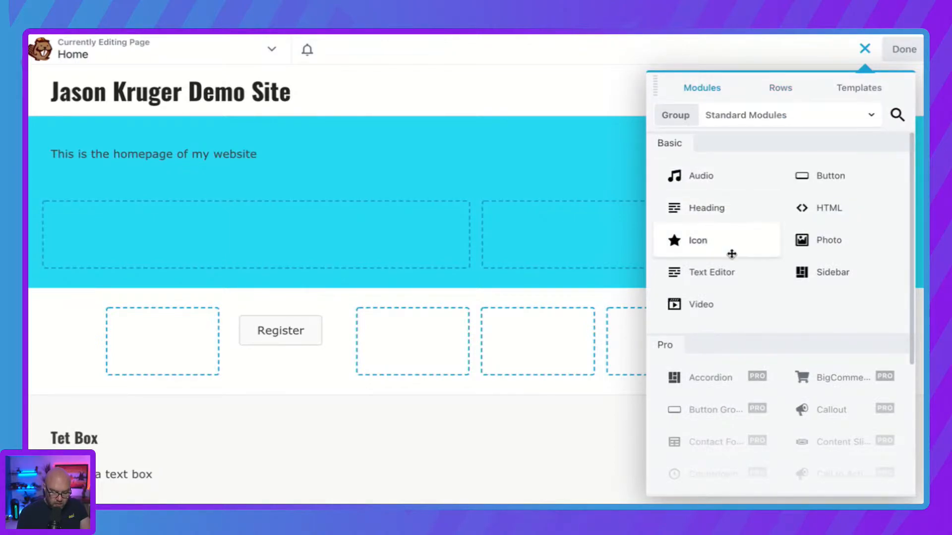
{"action": "scroll", "coordinate": [734, 254], "scroll_direction": "down", "scroll_amount": 3}
{"action": "scroll", "coordinate": [732, 257], "scroll_direction": "down", "scroll_amount": 2}
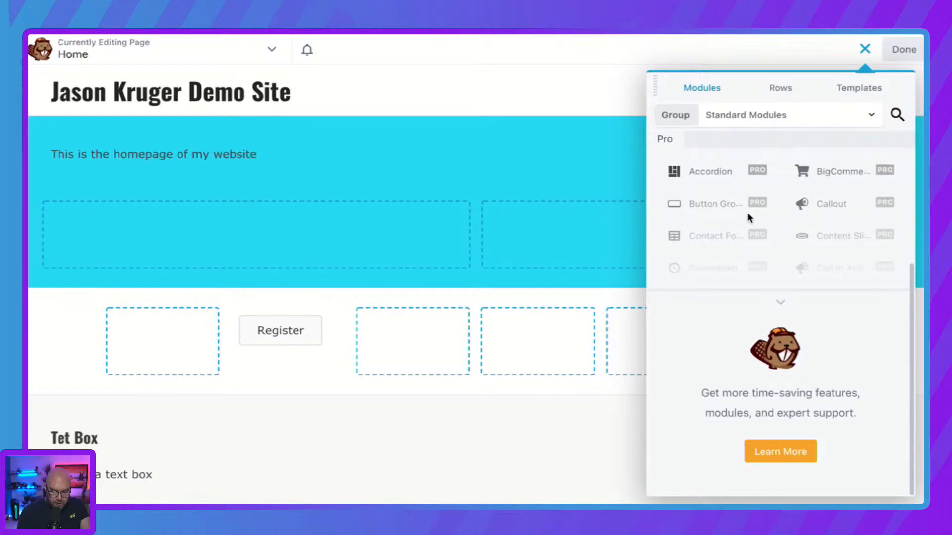
{"action": "scroll", "coordinate": [801, 267], "scroll_direction": "up", "scroll_amount": 5}
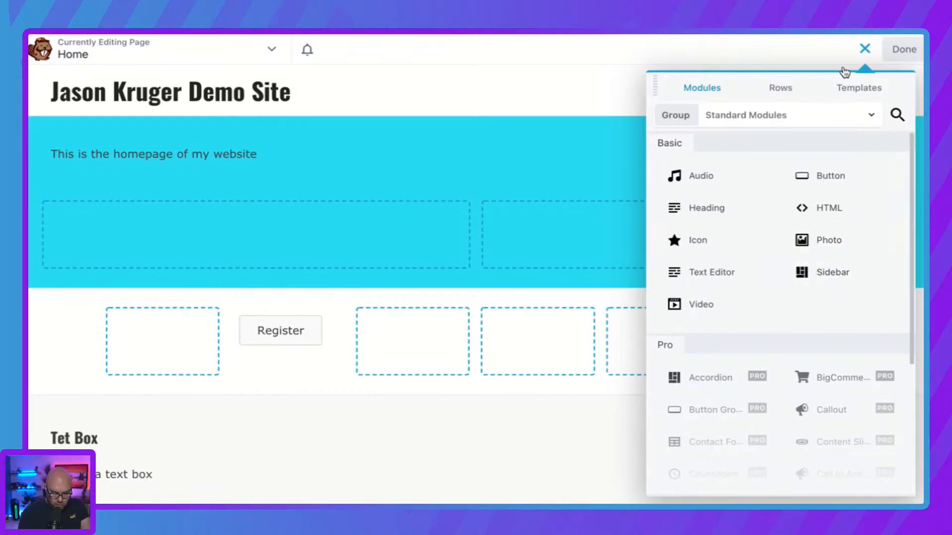
Step: Replace the Home page's existing layout with the About template from the Content Pages group
{"action": "left_click", "coordinate": [865, 94]}
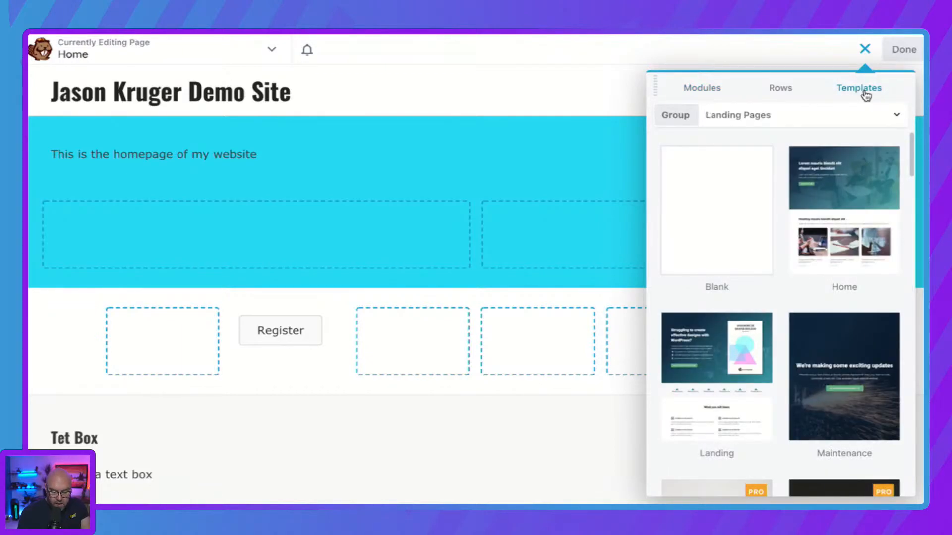
{"action": "left_click", "coordinate": [734, 122]}
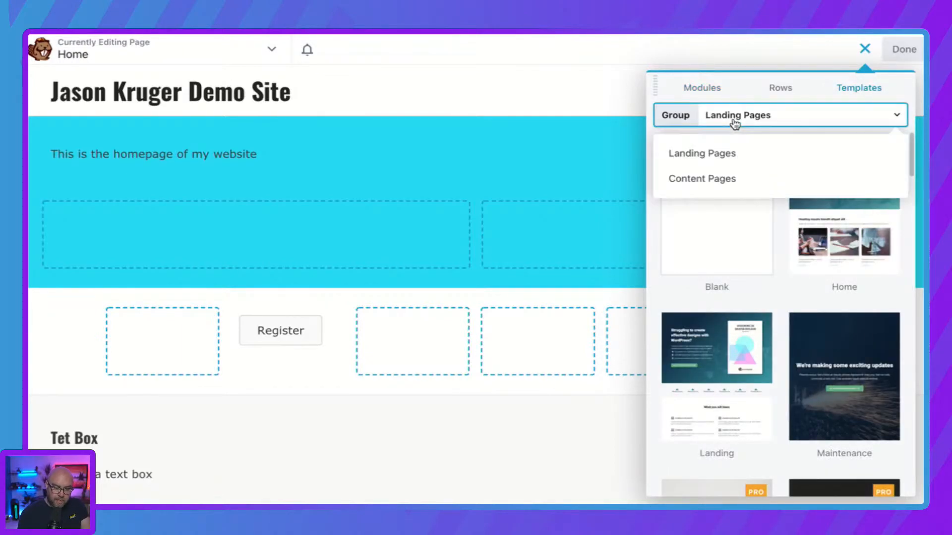
{"action": "left_click", "coordinate": [716, 179]}
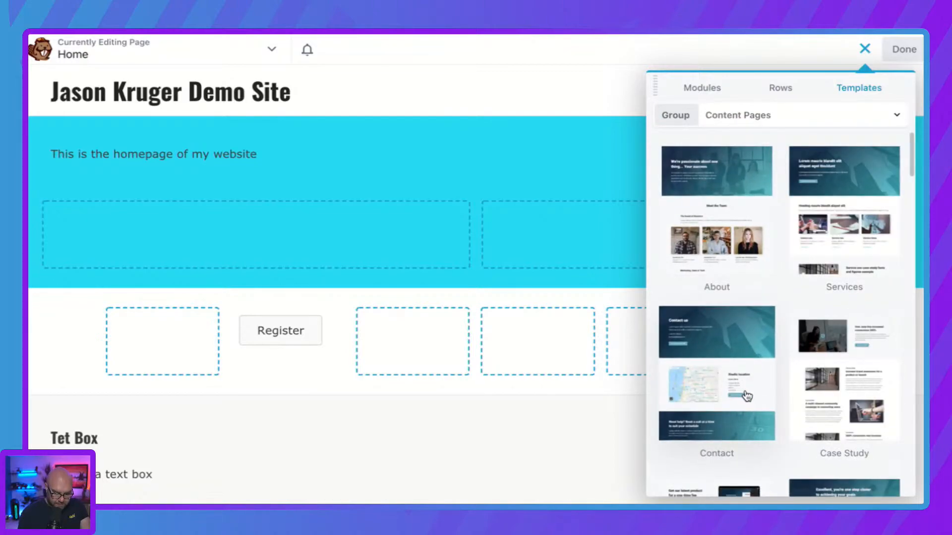
{"action": "scroll", "coordinate": [746, 396], "scroll_direction": "down", "scroll_amount": 5}
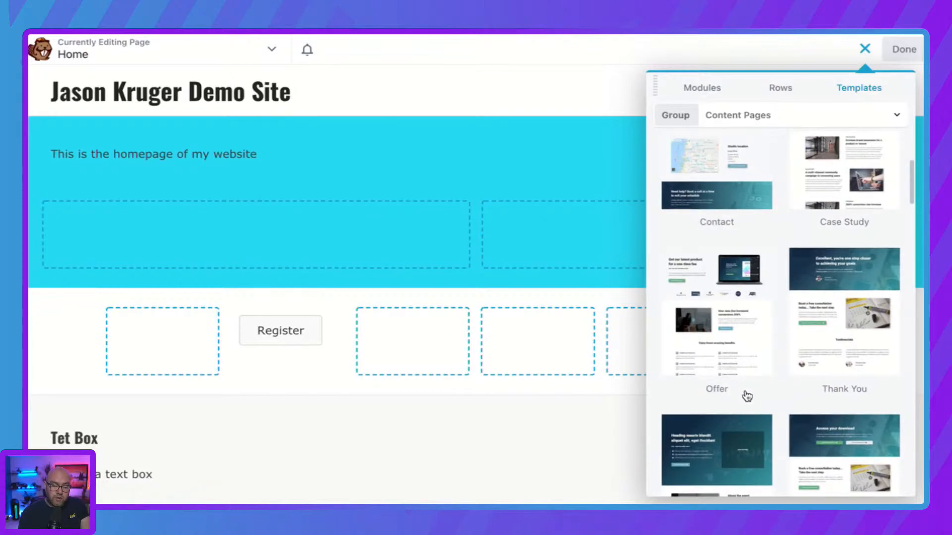
{"action": "scroll", "coordinate": [746, 395], "scroll_direction": "up", "scroll_amount": 4}
{"action": "scroll", "coordinate": [746, 395], "scroll_direction": "up", "scroll_amount": 2}
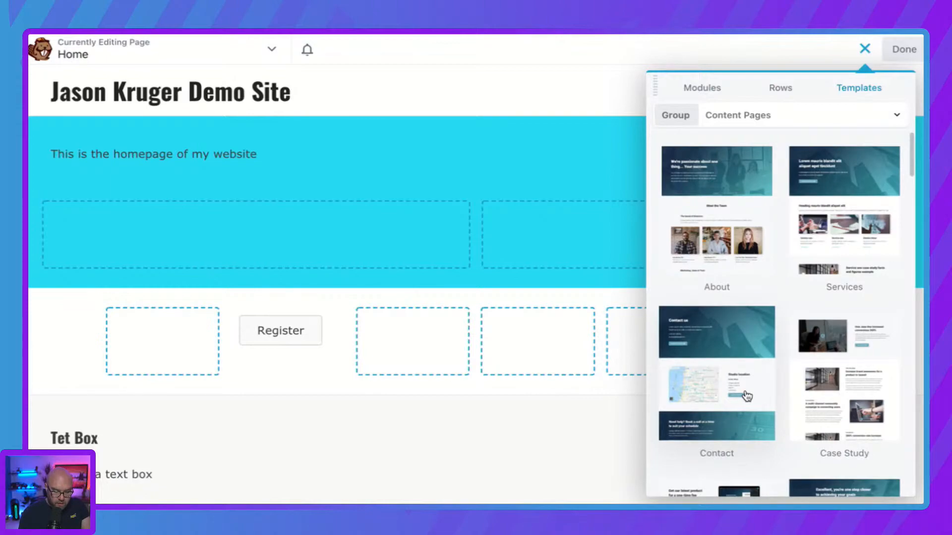
{"action": "scroll", "coordinate": [746, 395], "scroll_direction": "down", "scroll_amount": 4}
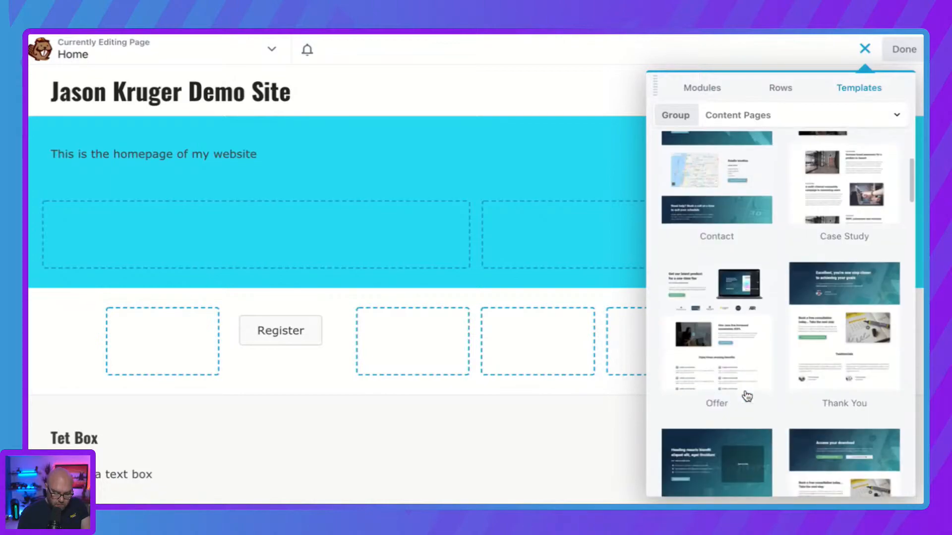
{"action": "scroll", "coordinate": [746, 396], "scroll_direction": "down", "scroll_amount": 3}
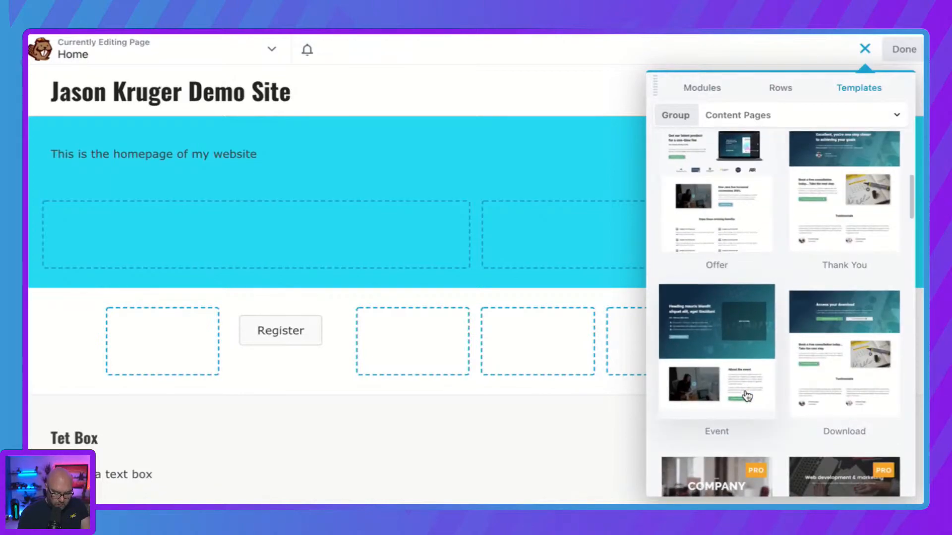
{"action": "scroll", "coordinate": [746, 395], "scroll_direction": "down", "scroll_amount": 3}
{"action": "scroll", "coordinate": [747, 396], "scroll_direction": "down", "scroll_amount": 1}
{"action": "scroll", "coordinate": [747, 396], "scroll_direction": "up", "scroll_amount": 10}
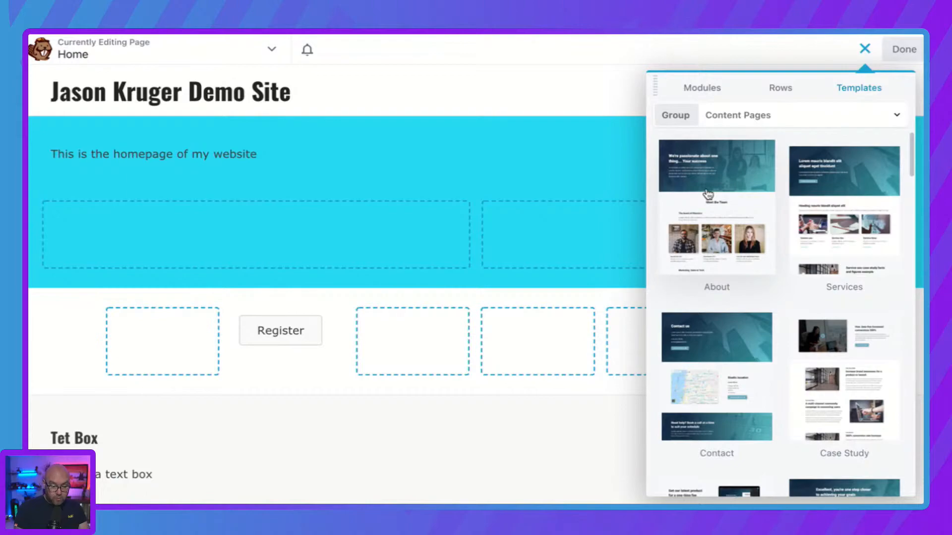
{"action": "left_click", "coordinate": [723, 198]}
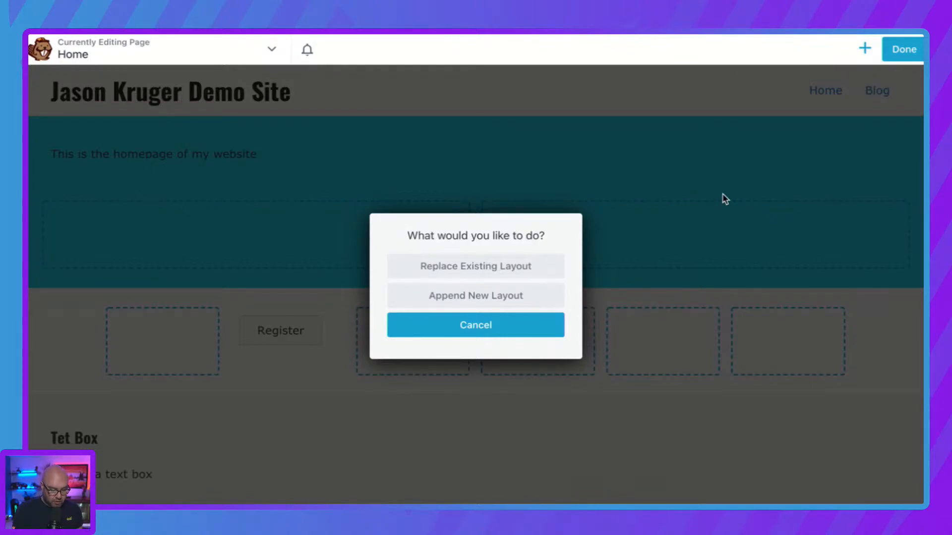
{"action": "left_click", "coordinate": [476, 272]}
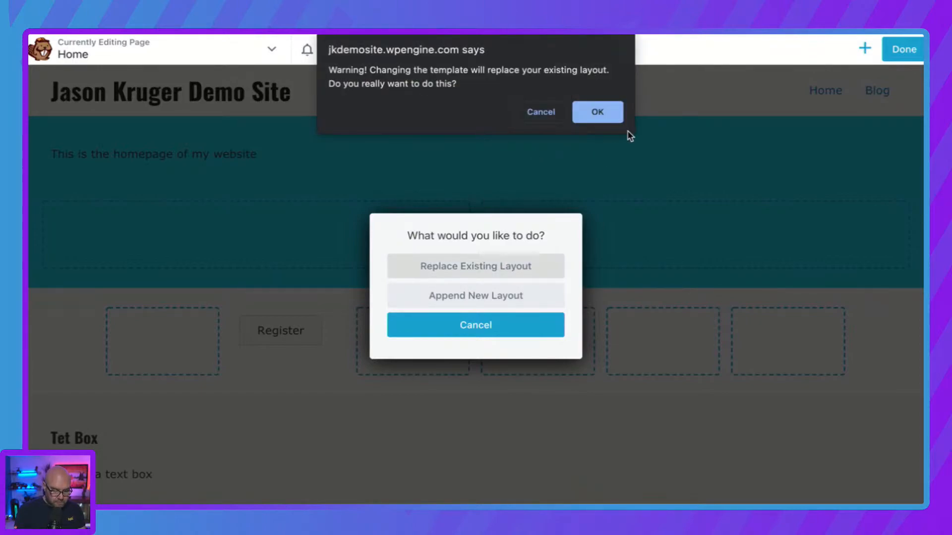
{"action": "left_click", "coordinate": [602, 116]}
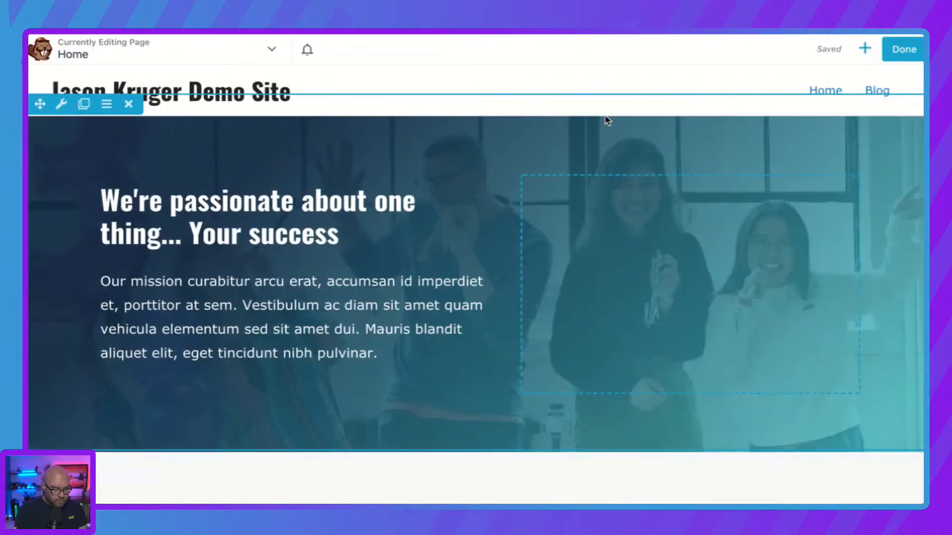
Step: Delete the row of client logos above the "Looking for a new challenge?" section
{"action": "scroll", "coordinate": [693, 309], "scroll_direction": "down", "scroll_amount": 10}
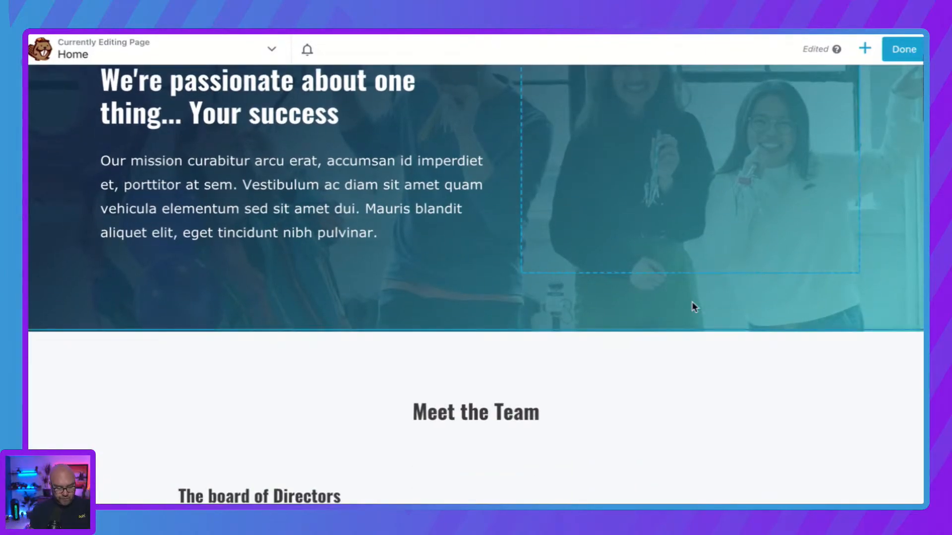
{"action": "scroll", "coordinate": [693, 308], "scroll_direction": "down", "scroll_amount": 10}
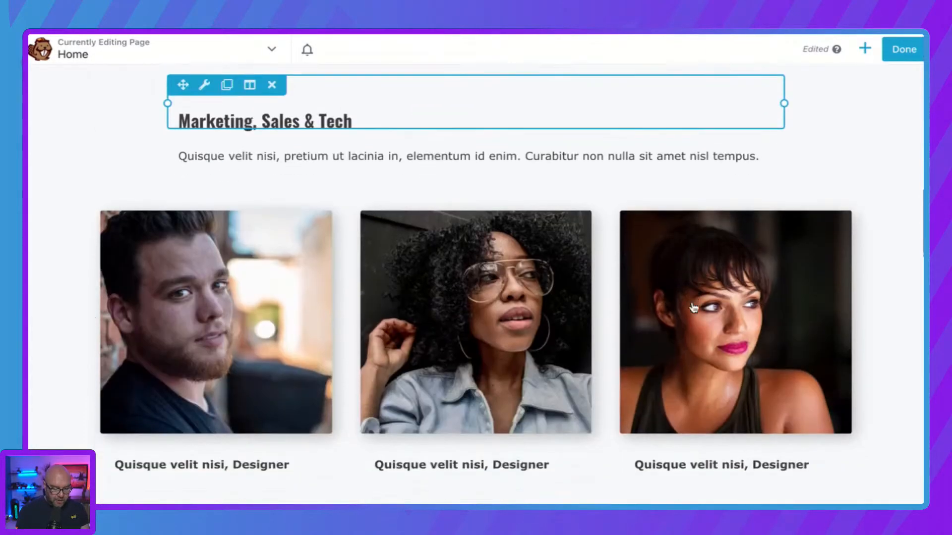
{"action": "scroll", "coordinate": [694, 309], "scroll_direction": "down", "scroll_amount": 10}
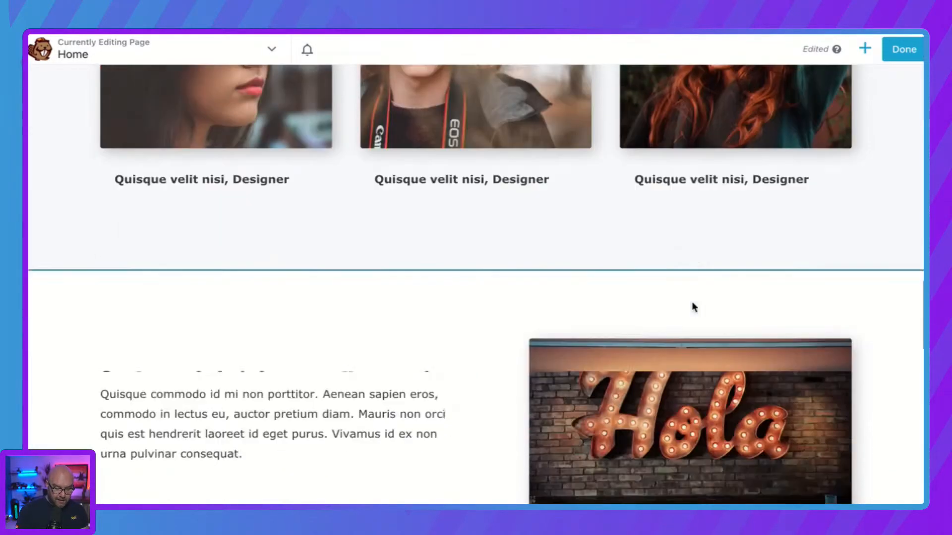
{"action": "scroll", "coordinate": [693, 307], "scroll_direction": "down", "scroll_amount": 3}
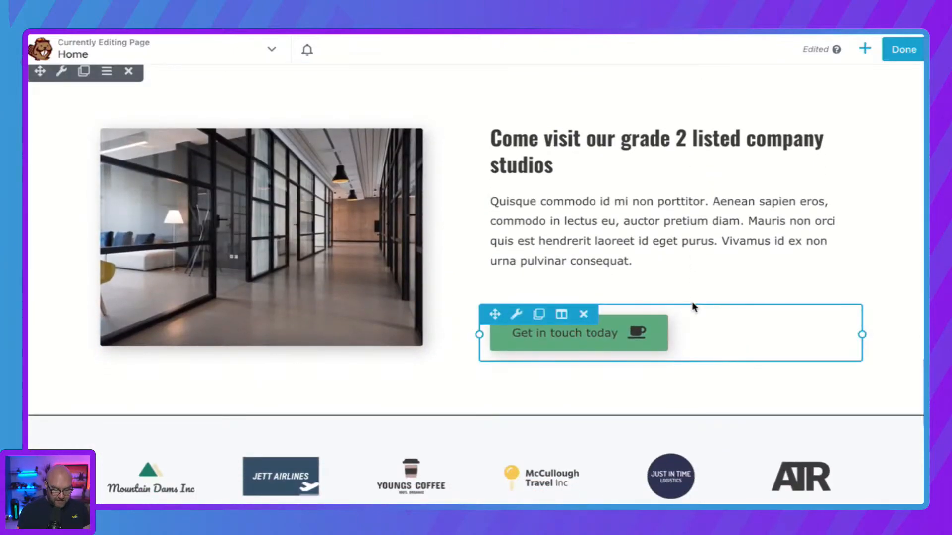
{"action": "scroll", "coordinate": [693, 307], "scroll_direction": "down", "scroll_amount": 3}
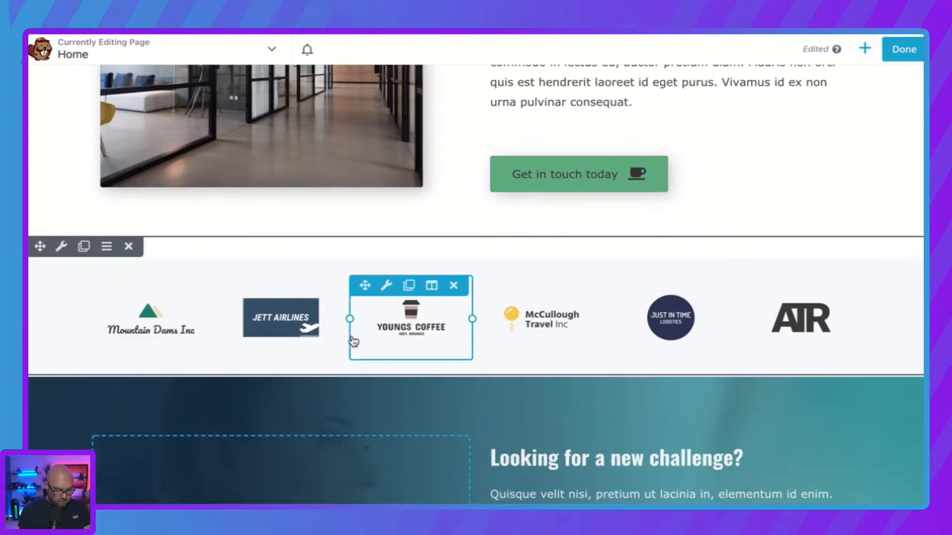
{"action": "left_click", "coordinate": [128, 246]}
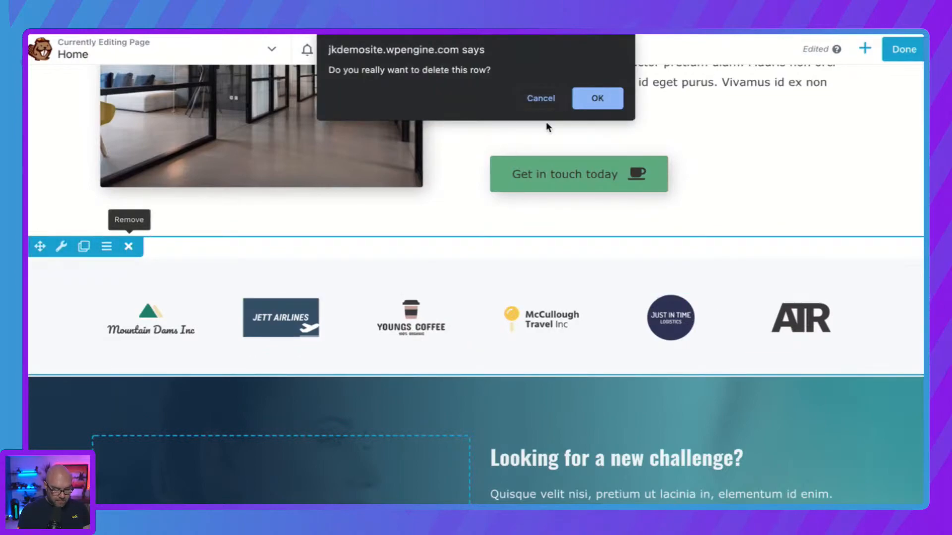
{"action": "left_click", "coordinate": [597, 99]}
{"action": "scroll", "coordinate": [590, 104], "scroll_direction": "down", "scroll_amount": 5}
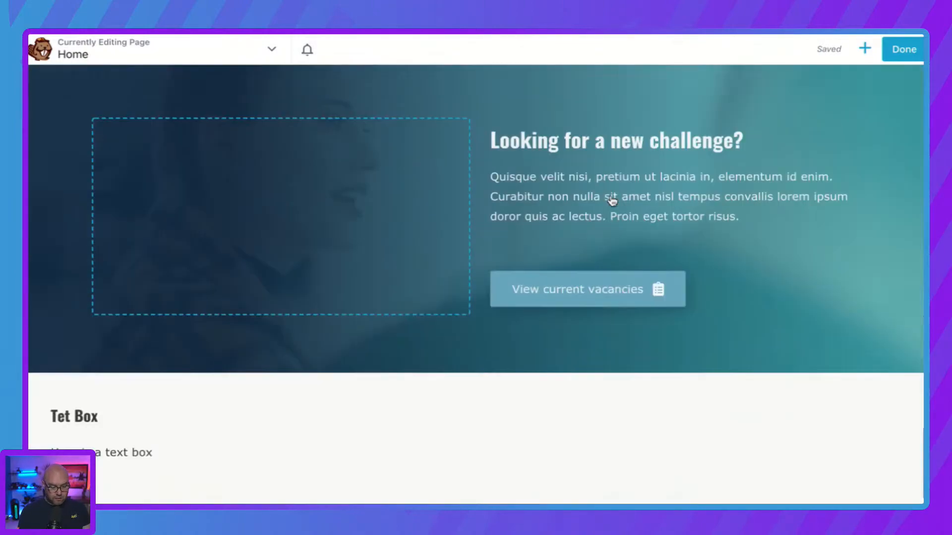
{"action": "scroll", "coordinate": [612, 201], "scroll_direction": "down", "scroll_amount": 20}
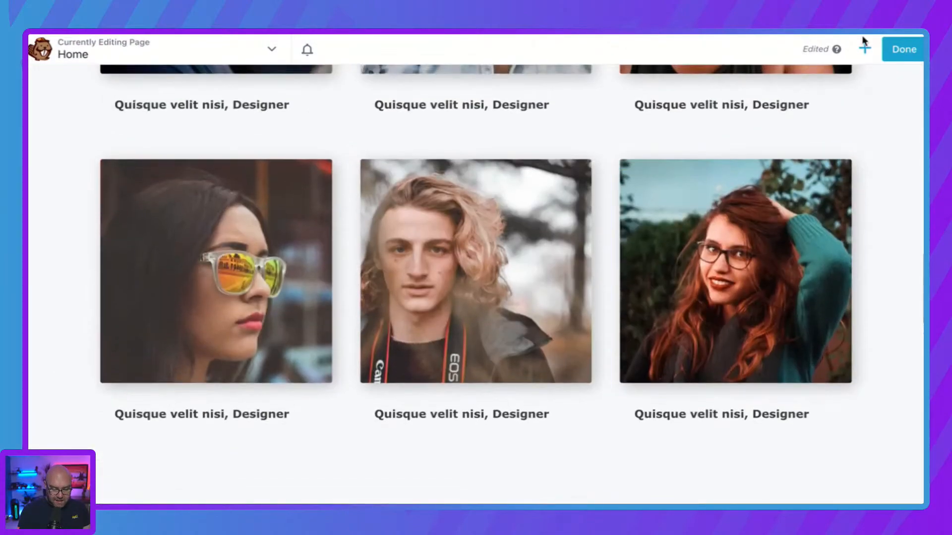
Step: Look over the standard modules and the row column layouts available for adding to the Home page
{"action": "left_click", "coordinate": [864, 45]}
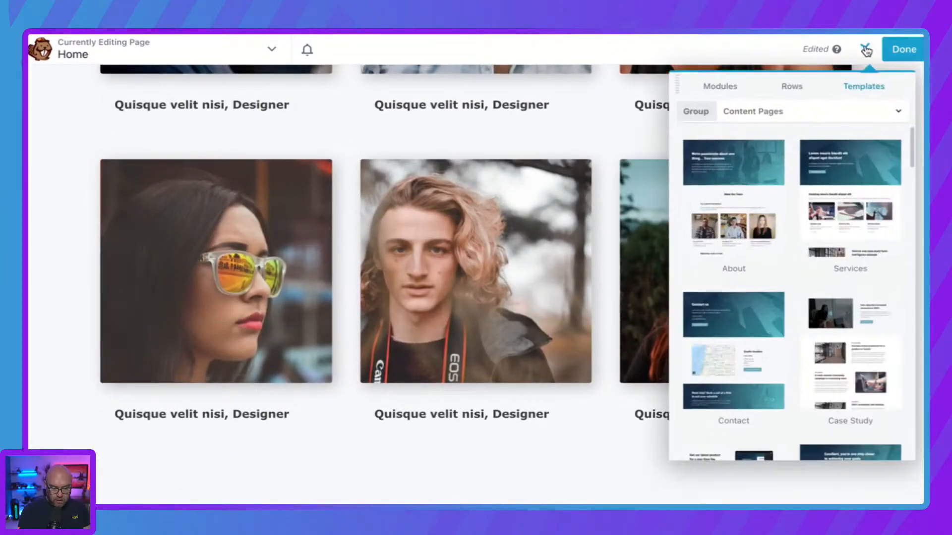
{"action": "left_click", "coordinate": [706, 92]}
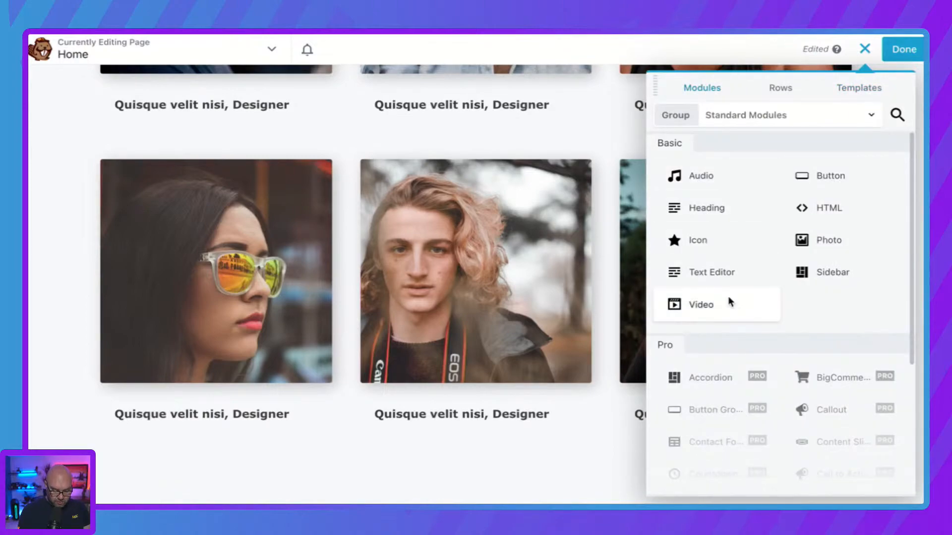
{"action": "left_click", "coordinate": [787, 91]}
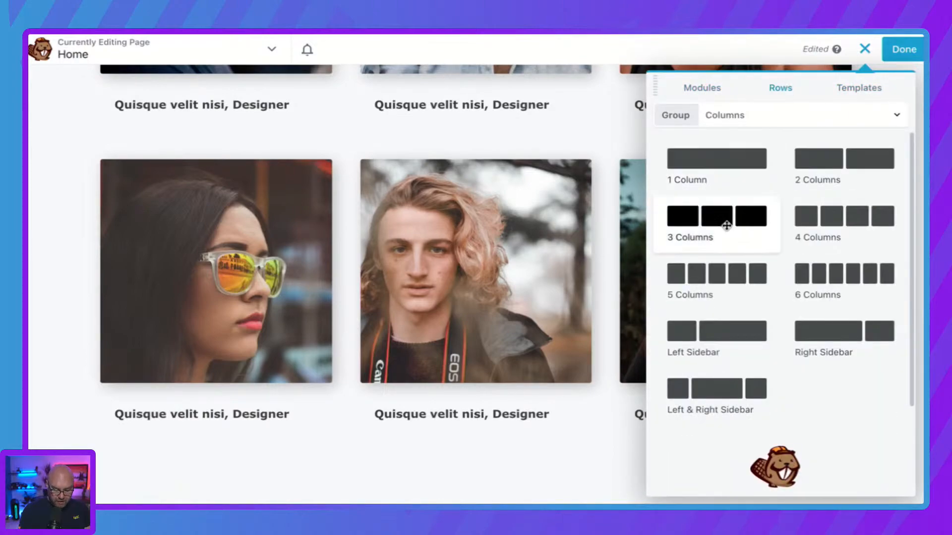
{"action": "scroll", "coordinate": [307, 431], "scroll_direction": "down", "scroll_amount": 5}
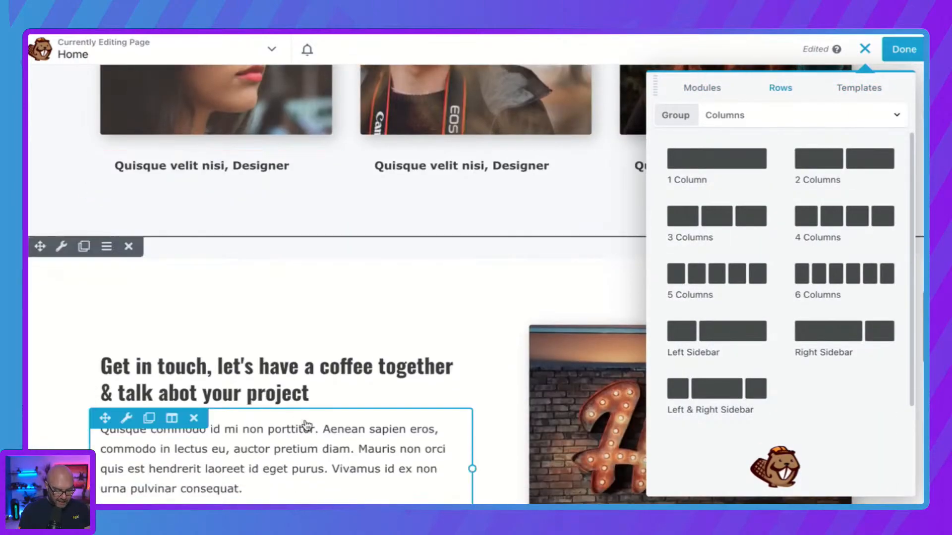
Step: Publish the Home page layout and review the live page from the hero banner through the team and contact sections
{"action": "left_click", "coordinate": [905, 52]}
{"action": "left_click", "coordinate": [843, 48]}
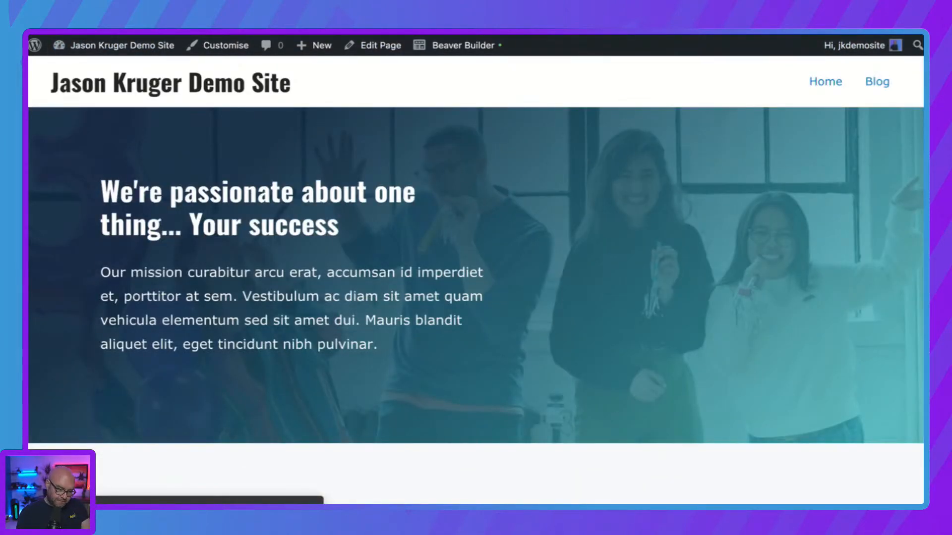
{"action": "scroll", "coordinate": [342, 228], "scroll_direction": "down", "scroll_amount": 5}
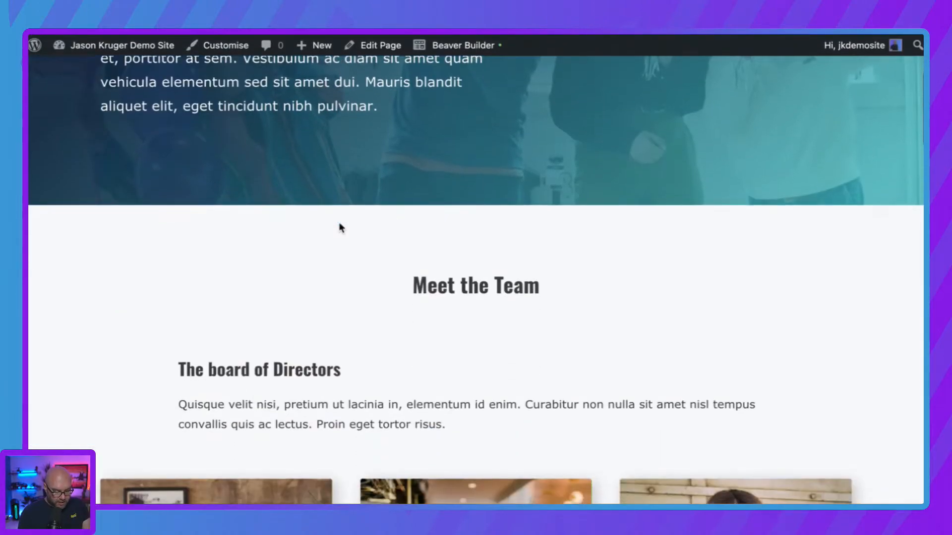
{"action": "scroll", "coordinate": [342, 229], "scroll_direction": "down", "scroll_amount": 14}
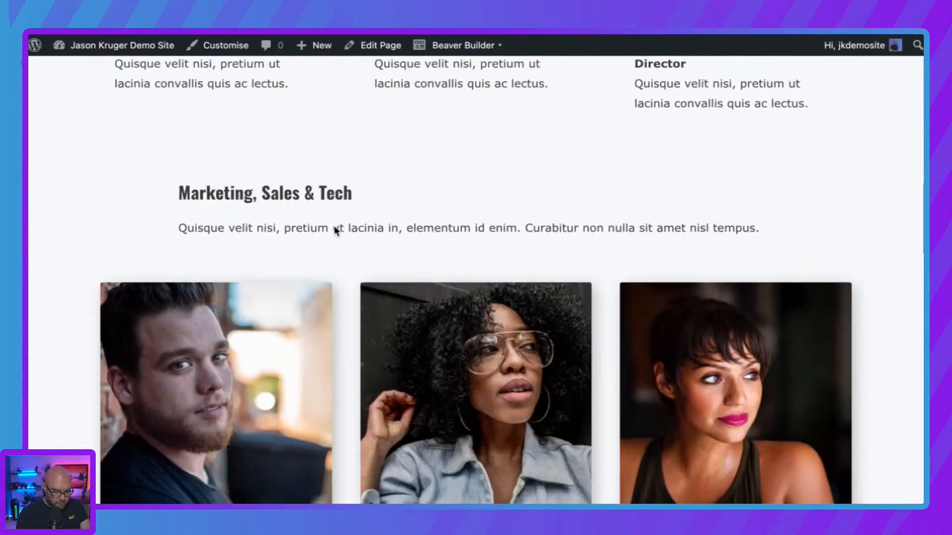
{"action": "scroll", "coordinate": [335, 230], "scroll_direction": "down", "scroll_amount": 12}
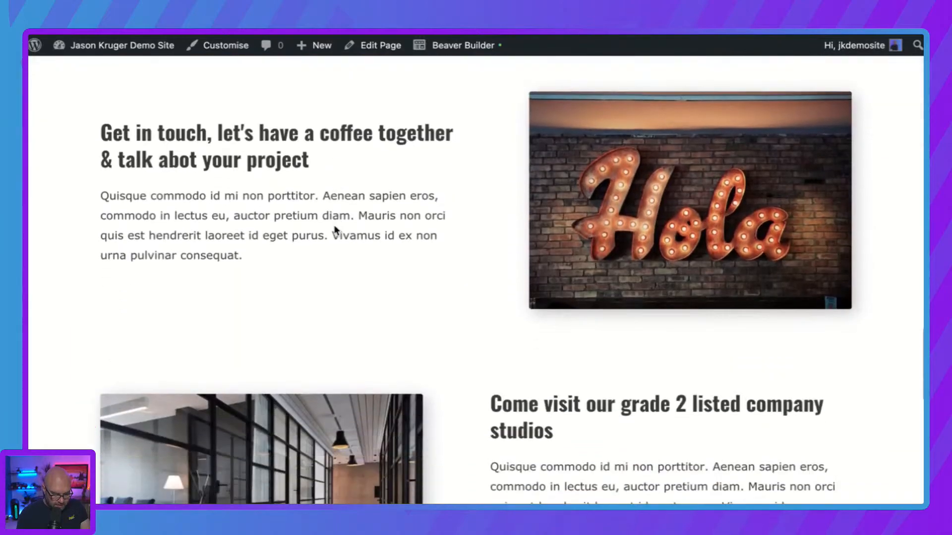
{"action": "scroll", "coordinate": [335, 230], "scroll_direction": "up", "scroll_amount": 20}
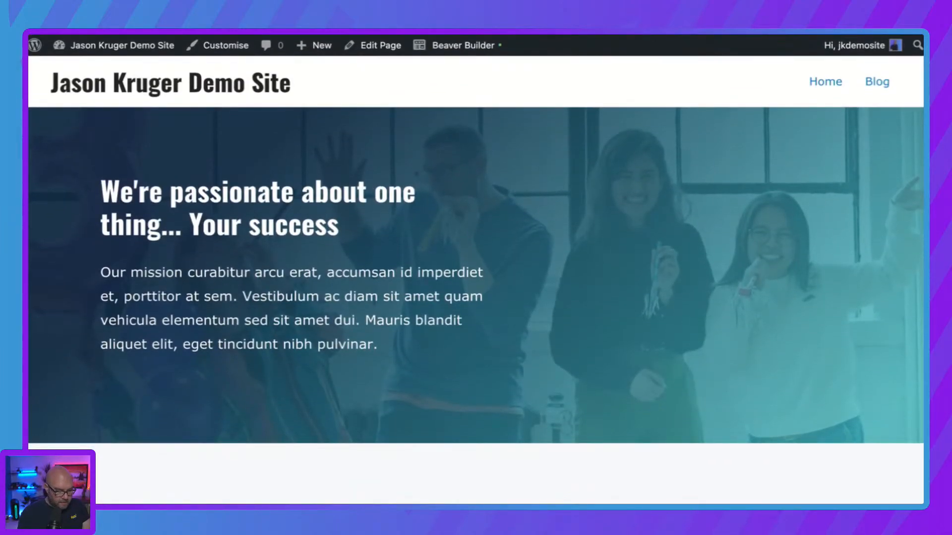
{"action": "scroll", "coordinate": [476, 275], "scroll_direction": "down", "scroll_amount": 8}
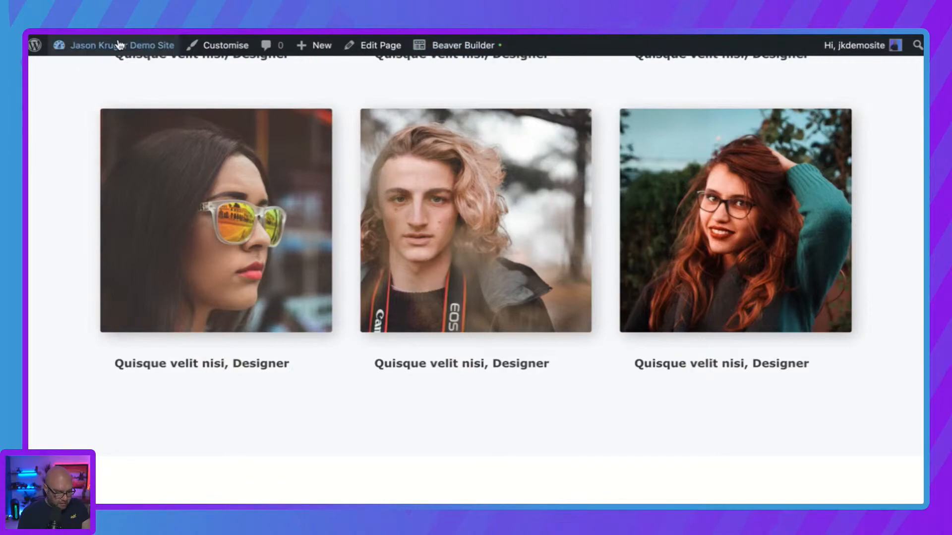
Step: Open the WordPress dashboard, view the list of all site users, and return to the dashboard home
{"action": "mouse_move", "coordinate": [117, 45]}
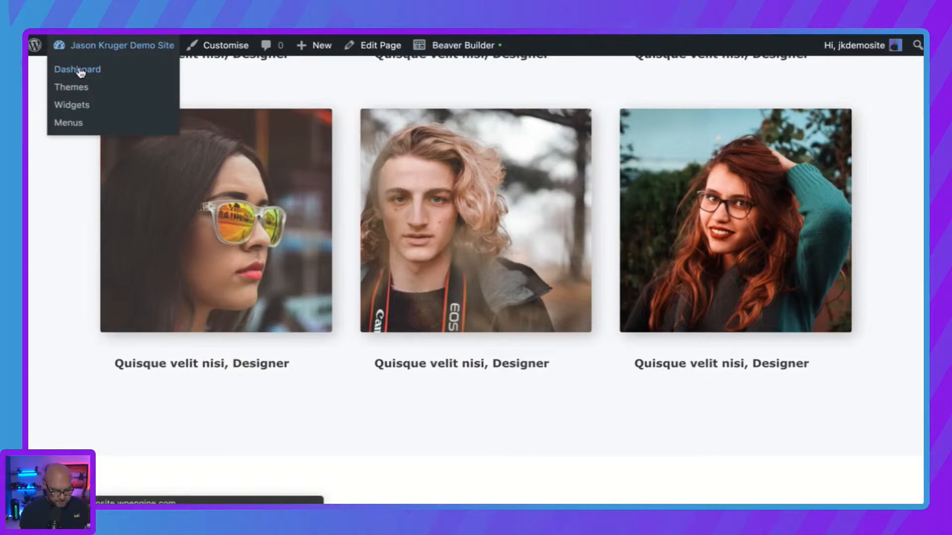
{"action": "left_click", "coordinate": [79, 69]}
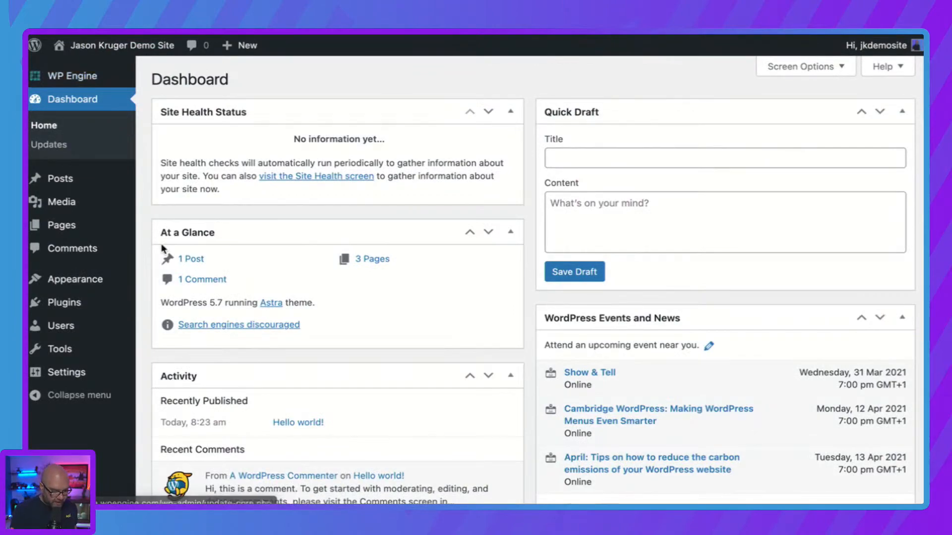
{"action": "mouse_move", "coordinate": [74, 233]}
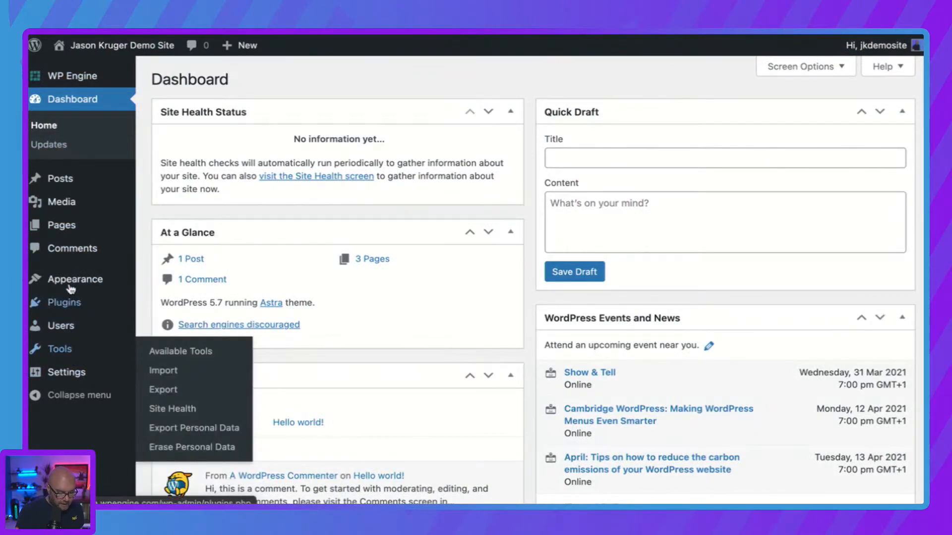
{"action": "mouse_move", "coordinate": [74, 325]}
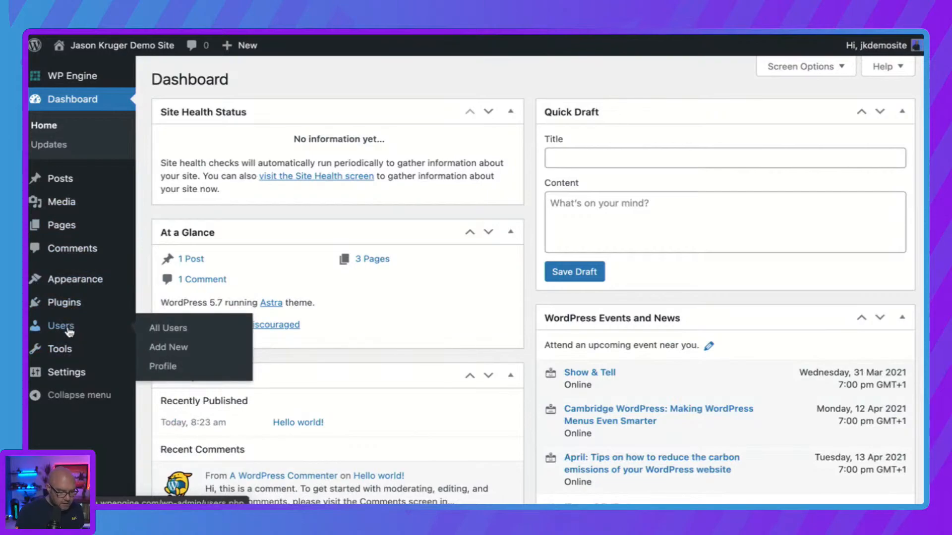
{"action": "left_click", "coordinate": [183, 330]}
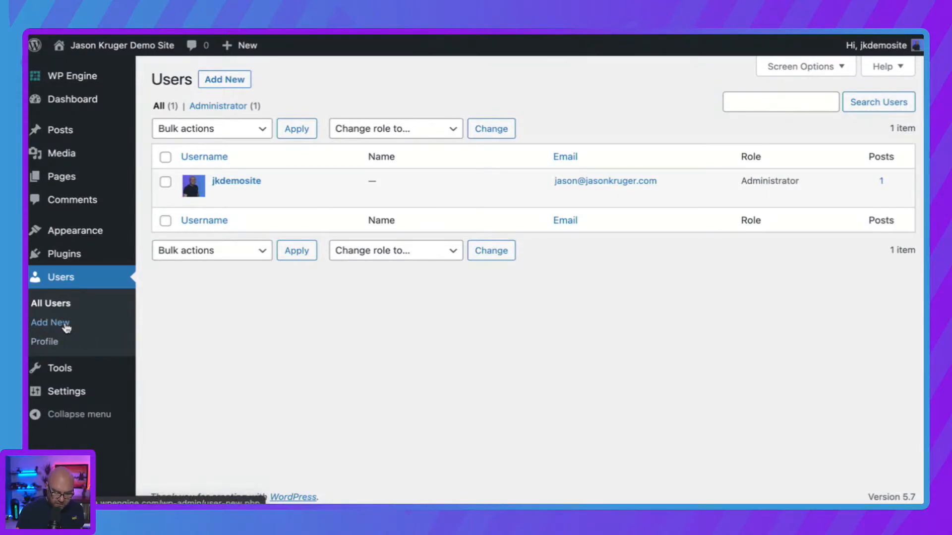
{"action": "mouse_move", "coordinate": [69, 370]}
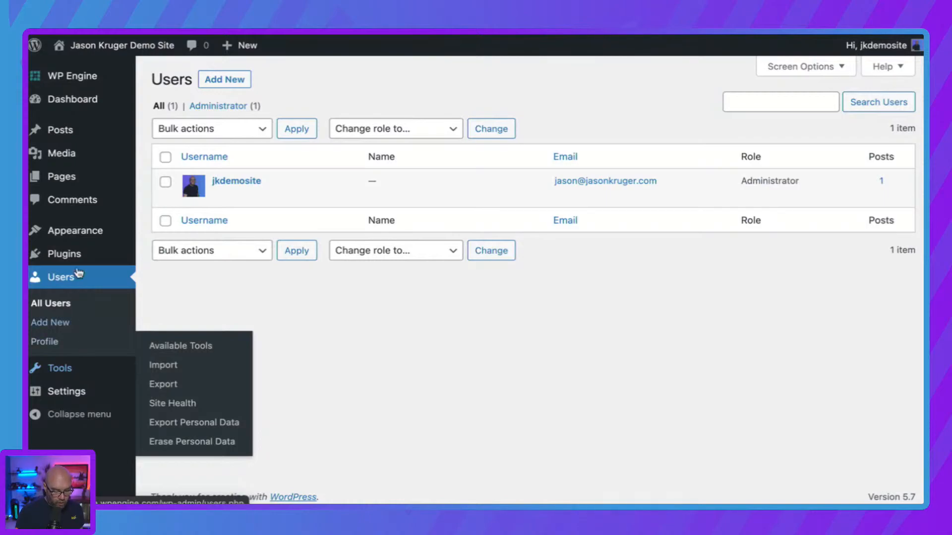
{"action": "mouse_move", "coordinate": [78, 109]}
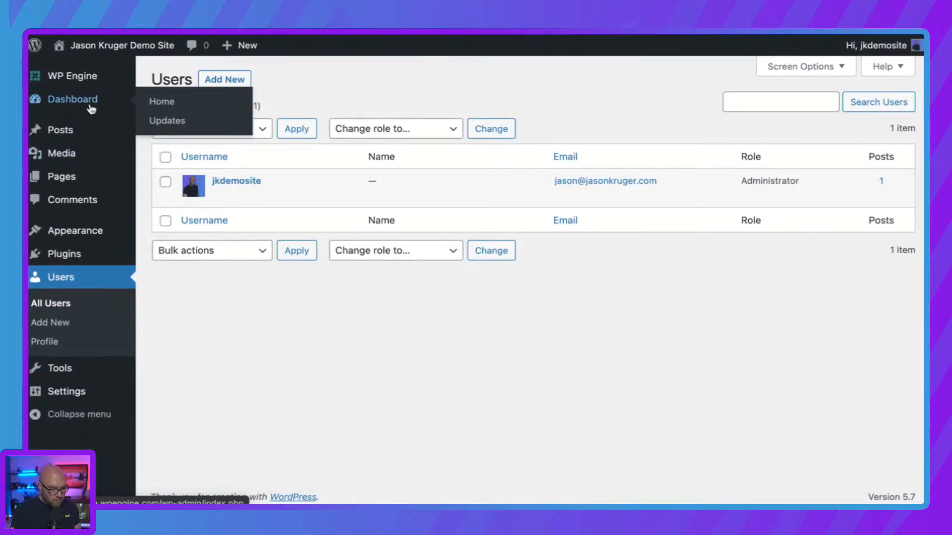
{"action": "left_click", "coordinate": [162, 105]}
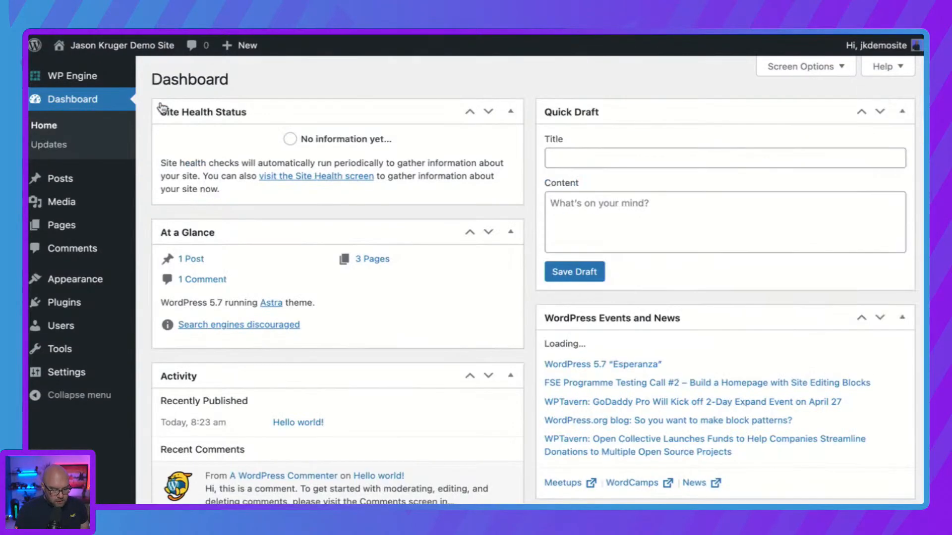